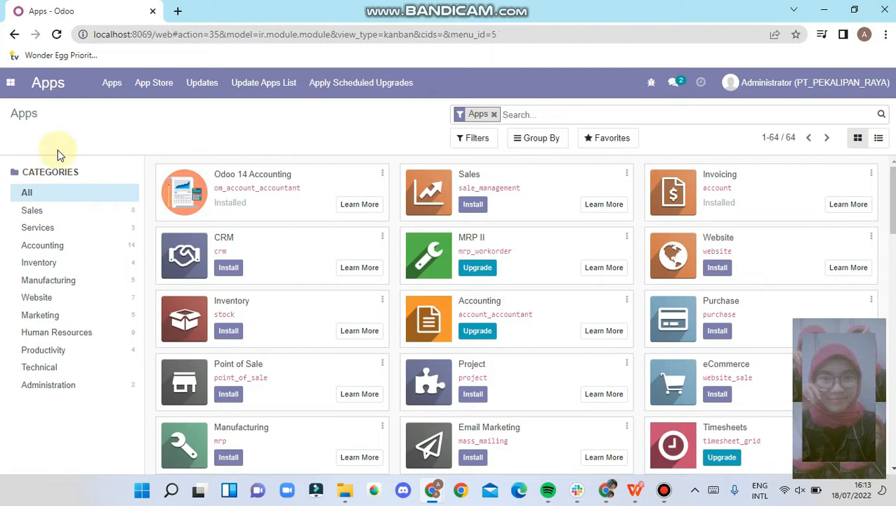
Step: Install the Sales app and return to the Apps list
left_click(475, 203)
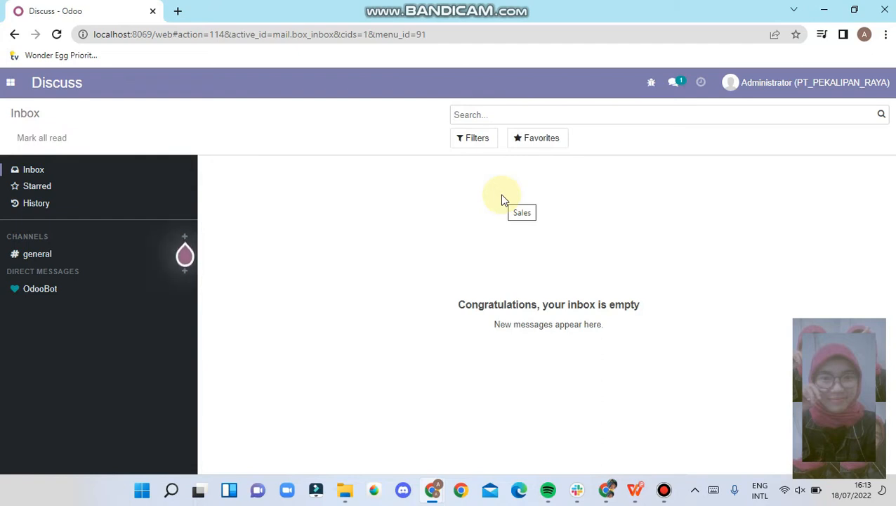
left_click(9, 82)
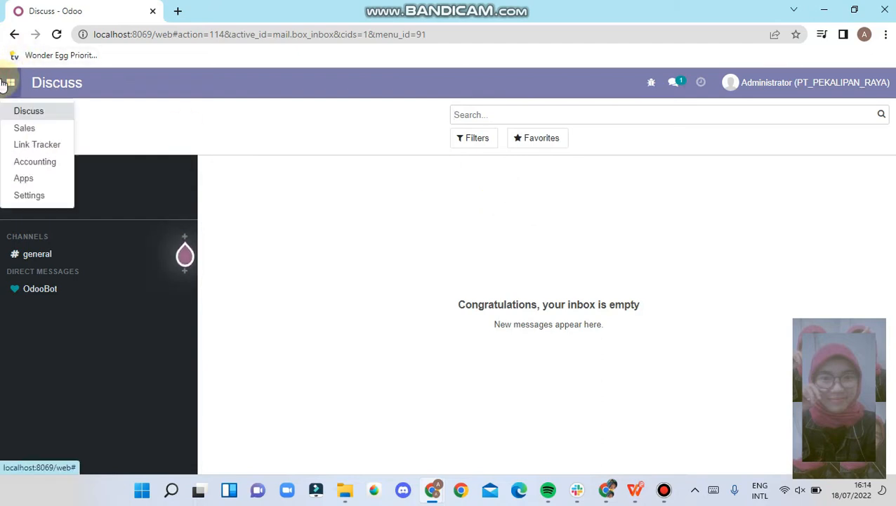
left_click(59, 178)
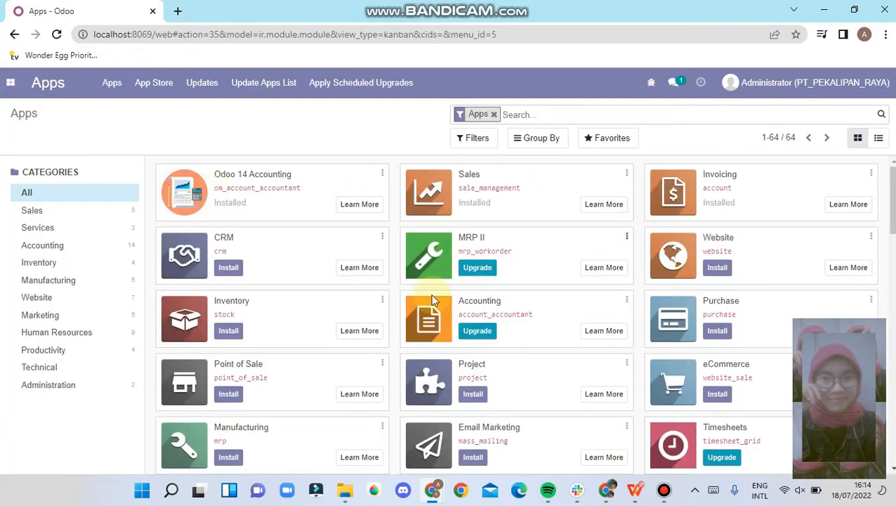
Step: Install the Inventory and Purchase apps from the Apps list
left_click(232, 332)
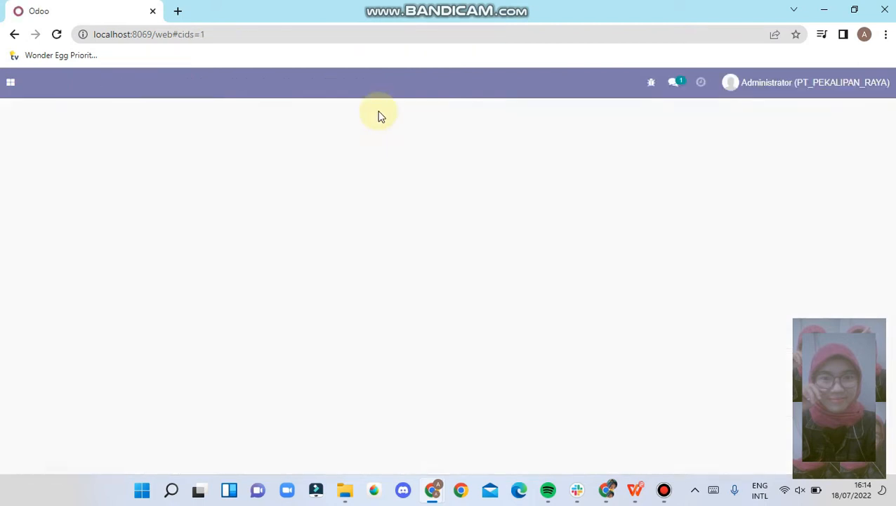
left_click(36, 193)
left_click(717, 330)
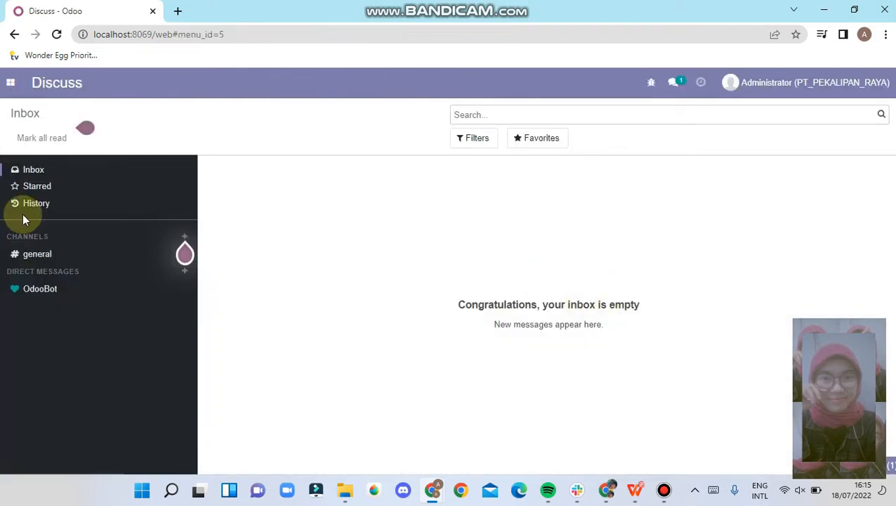
scroll(290, 202, "down", 3)
scroll(290, 202, "up", 3)
left_click(344, 490)
scroll(306, 291, "down", 3)
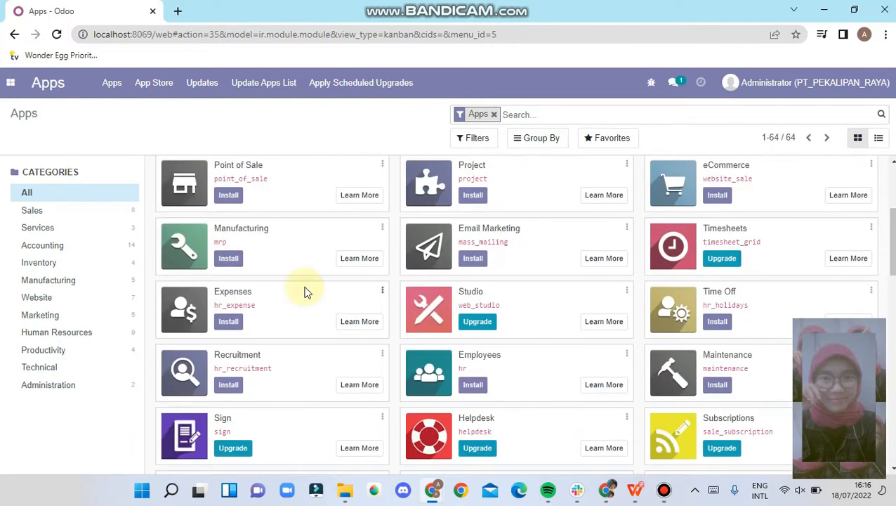
scroll(713, 312, "up", 3)
scroll(625, 256, "down", 5)
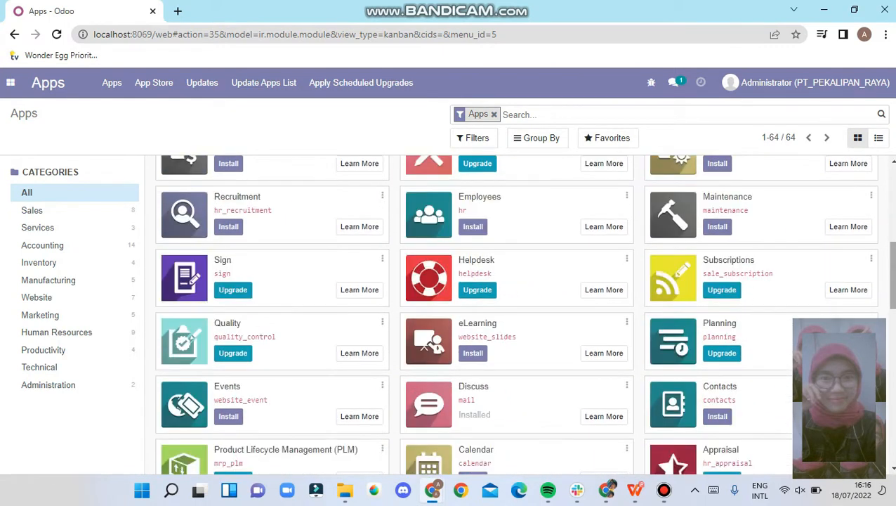
scroll(524, 313, "up", 5)
Step: Open the general settings and review them down to the Developer Tools section
left_click(10, 82)
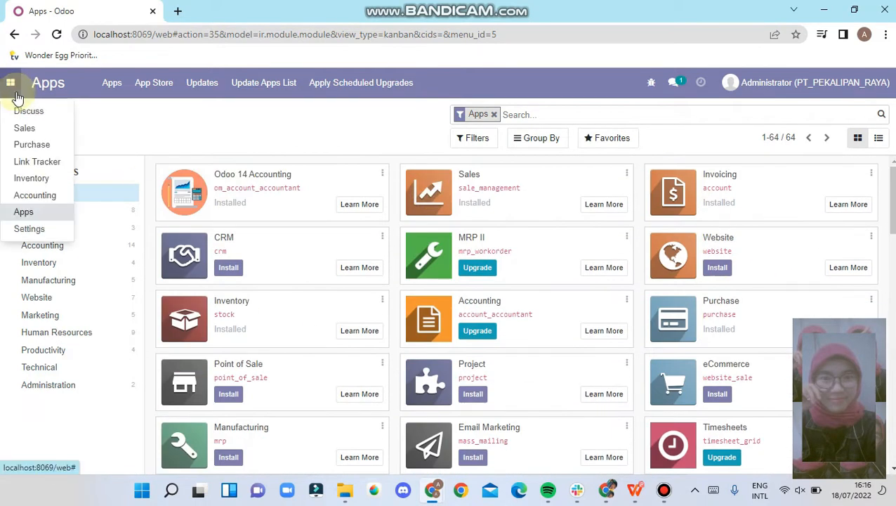
left_click(29, 229)
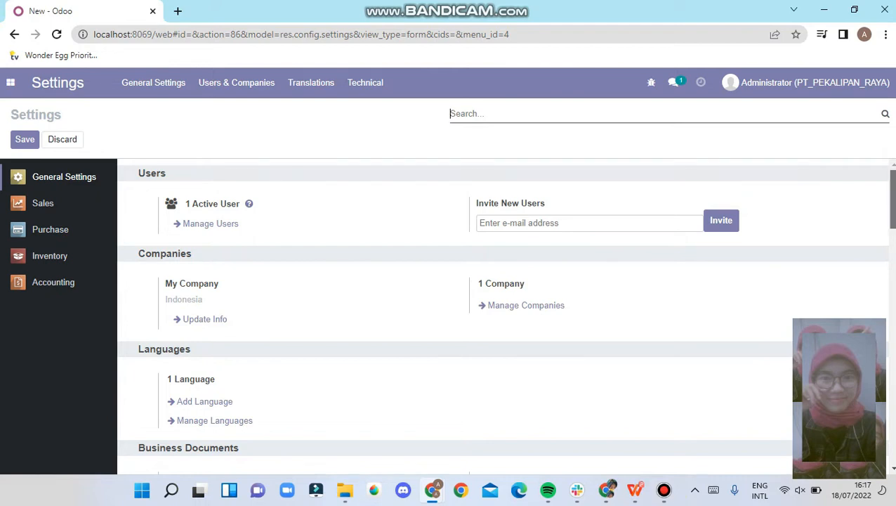
scroll(502, 316, "down", 1)
scroll(502, 316, "down", 4)
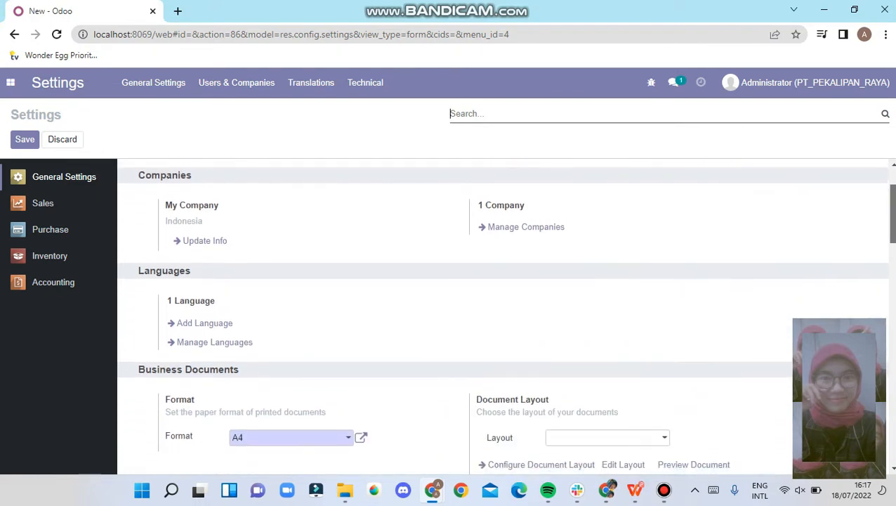
scroll(502, 316, "down", 7)
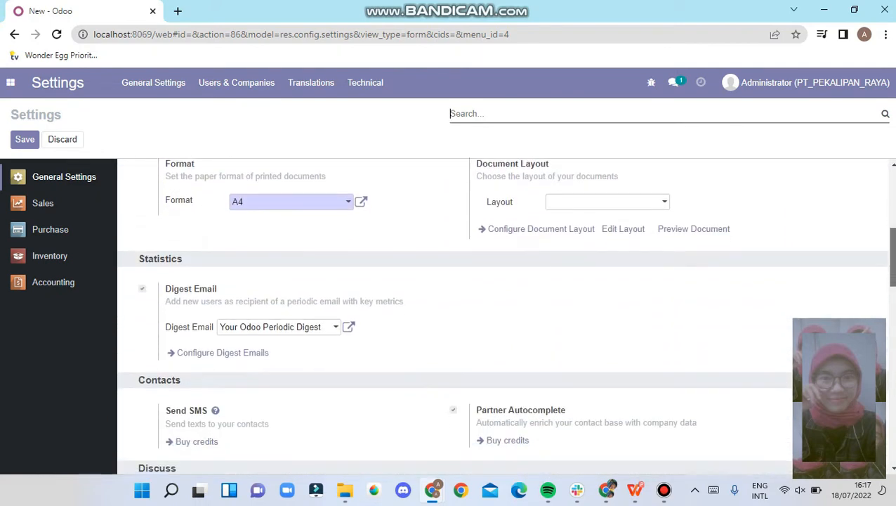
scroll(502, 315, "down", 11)
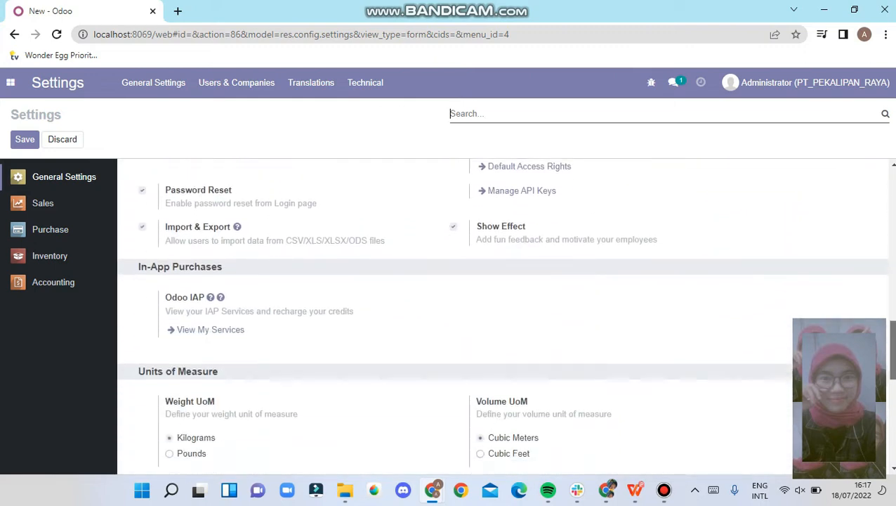
left_click_drag(893, 433, 892, 434)
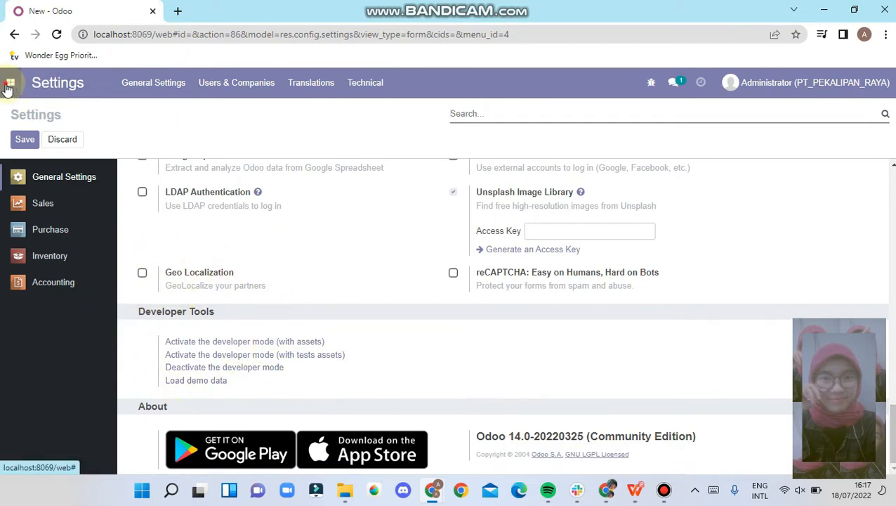
Step: Open the Chart of Accounts from the Accounting app's configuration
left_click(8, 86)
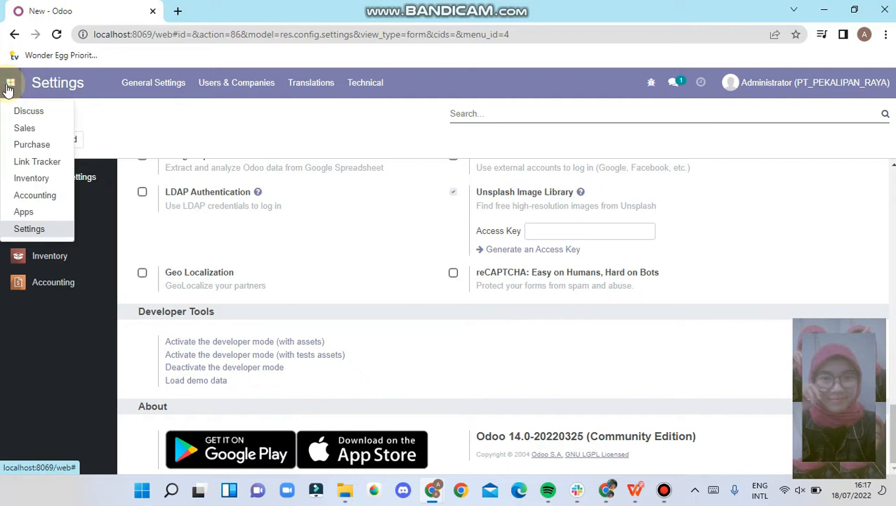
left_click(45, 208)
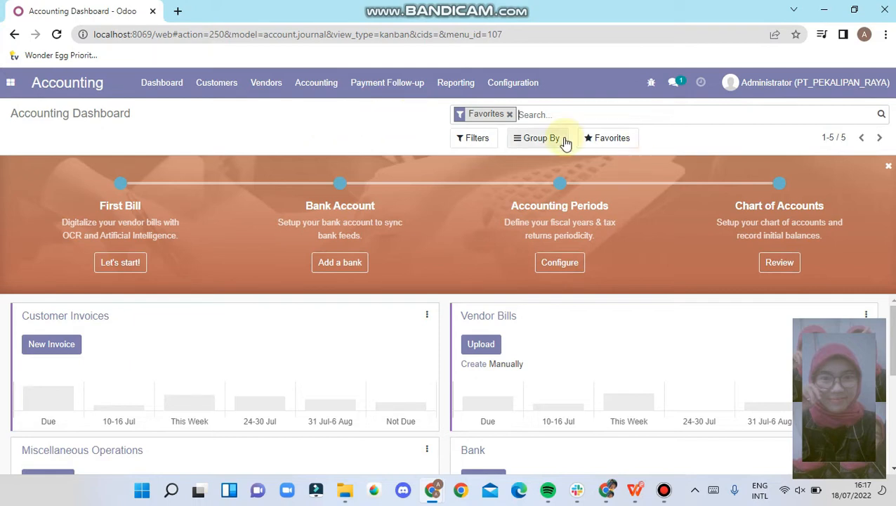
left_click(520, 85)
left_click_drag(627, 228, 627, 291)
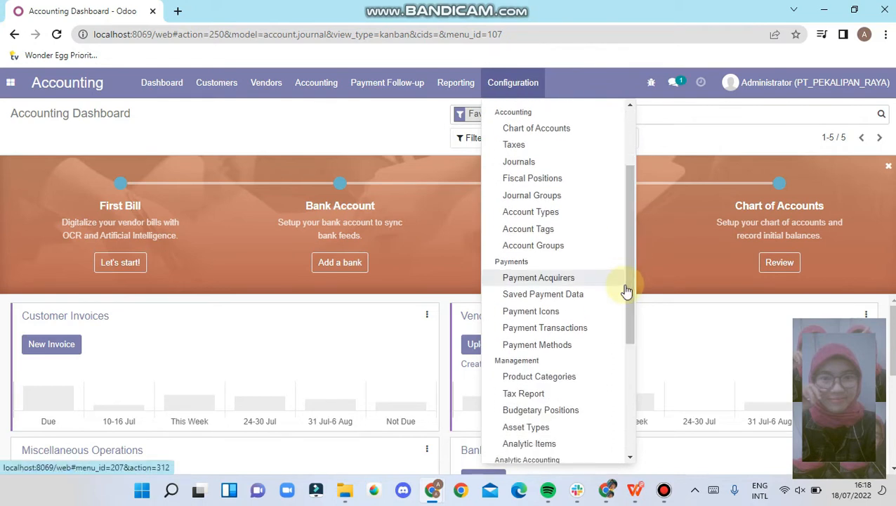
left_click(555, 132)
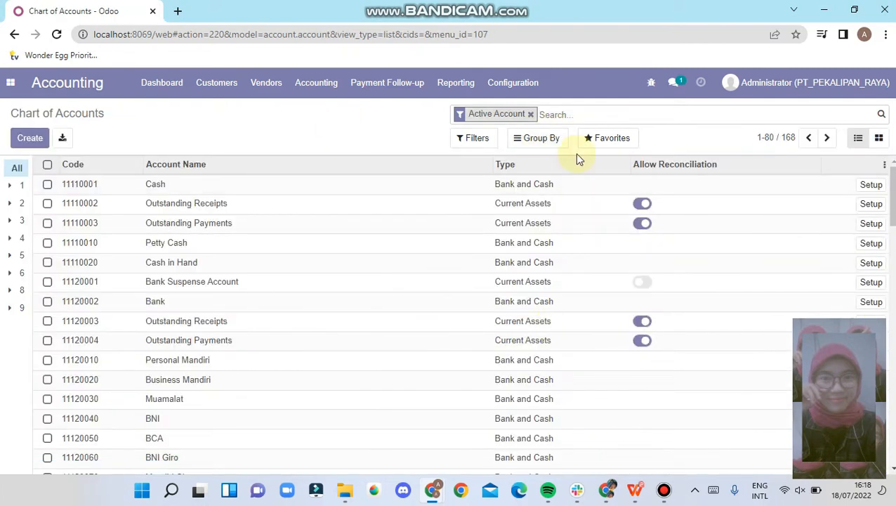
Step: Start importing records into the Chart of Accounts and load the file "01 Import Account" from the master data folder
left_click(595, 140)
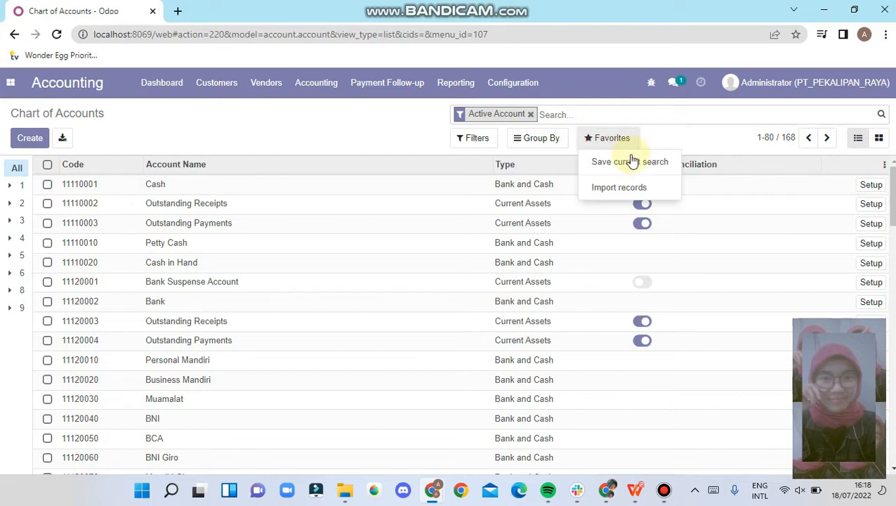
left_click(612, 191)
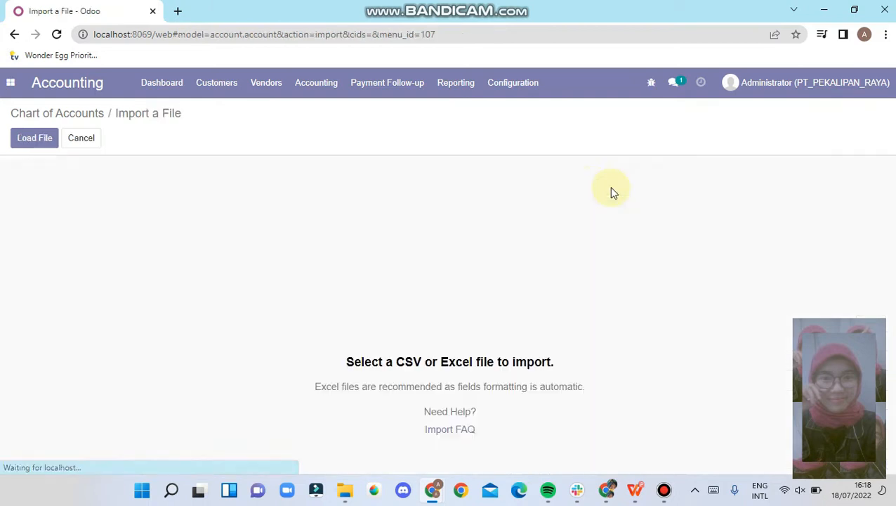
left_click(30, 149)
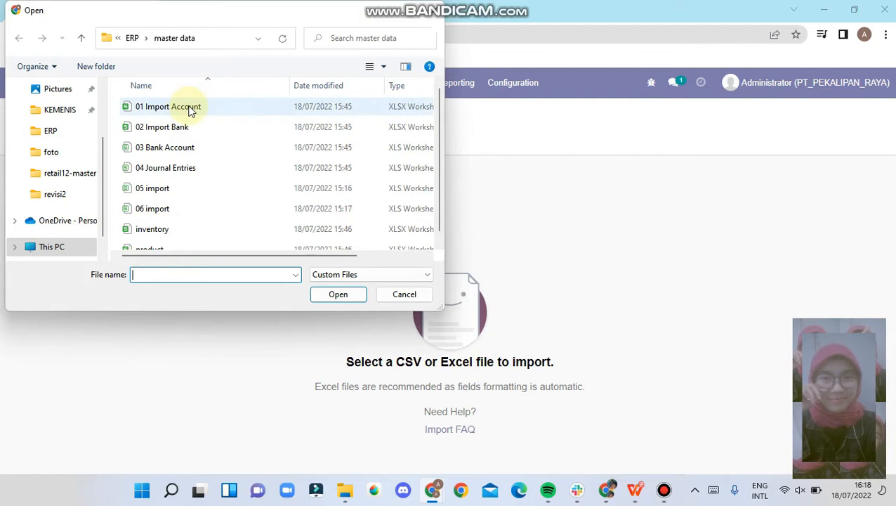
double_click(190, 111)
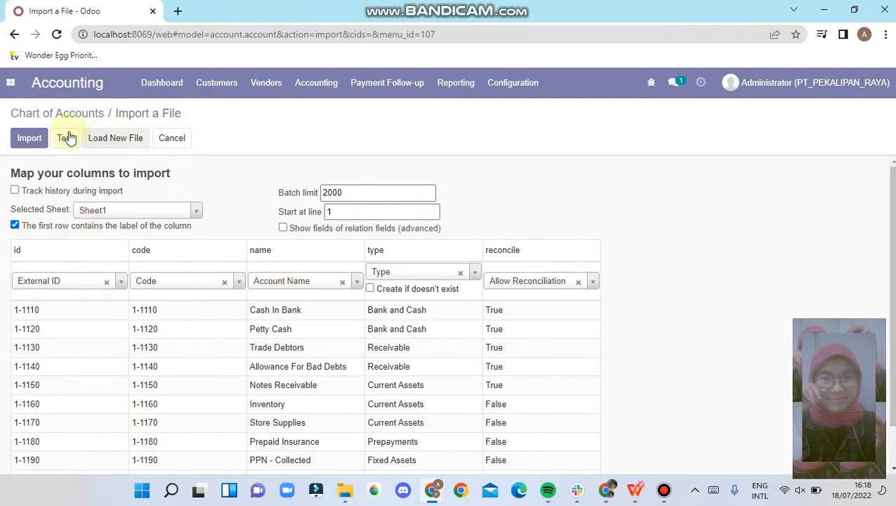
left_click(16, 225)
left_click(16, 224)
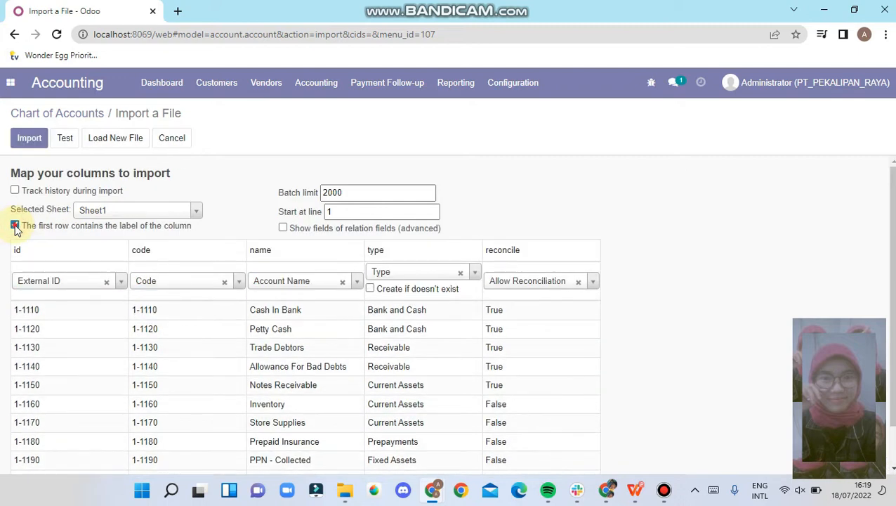
left_click(15, 226)
left_click(15, 225)
left_click(14, 226)
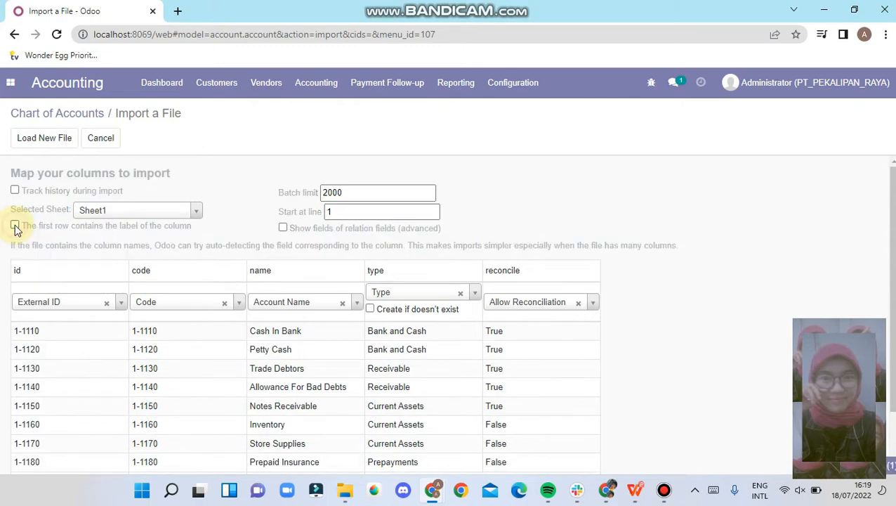
left_click(15, 225)
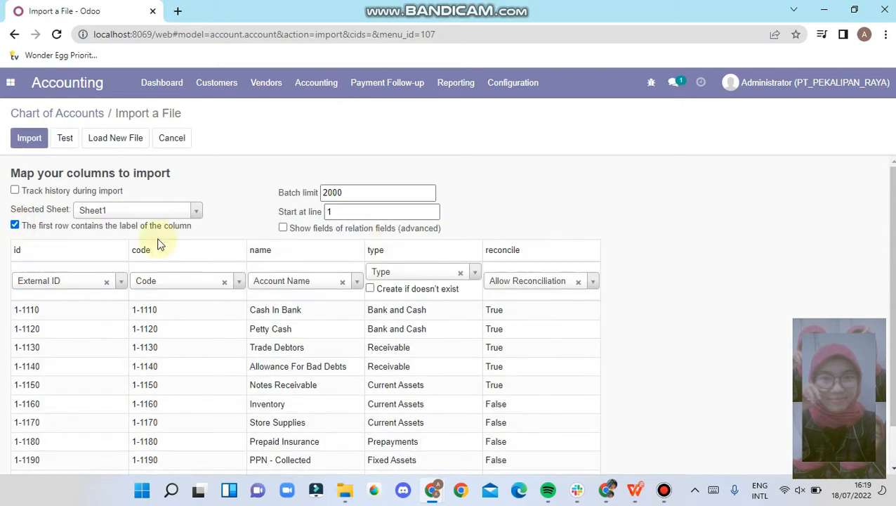
left_click_drag(893, 229, 891, 140)
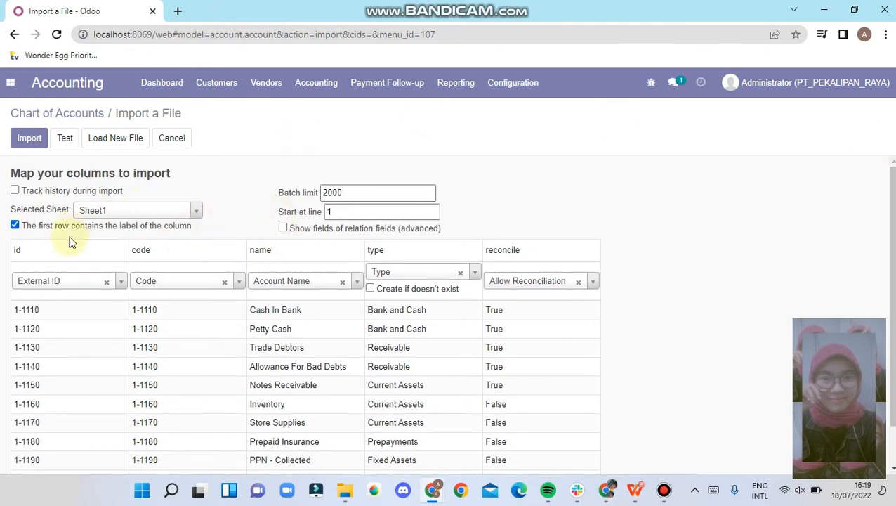
Step: Test the loaded account file and import its records into the Chart of Accounts
left_click(60, 139)
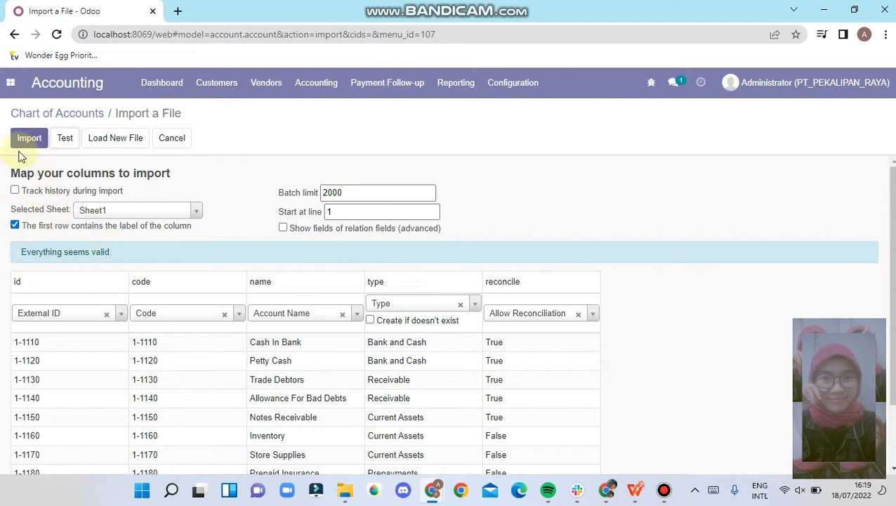
left_click(42, 138)
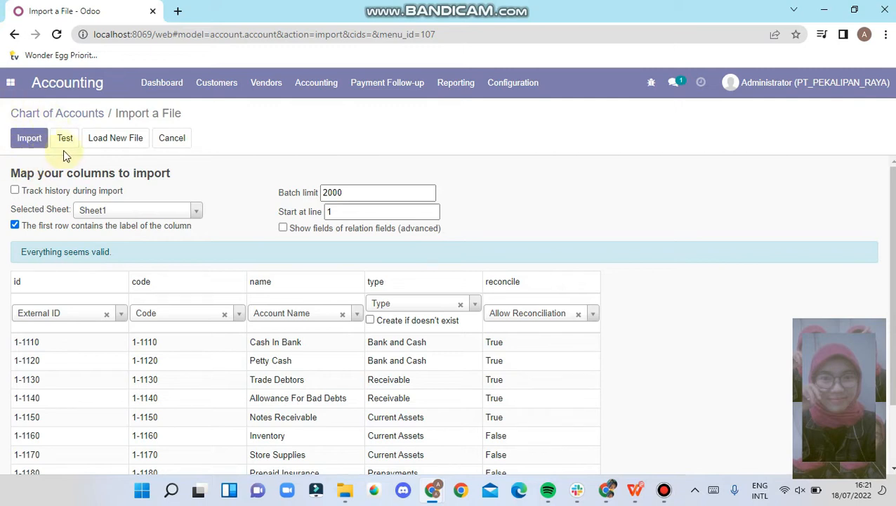
left_click(30, 139)
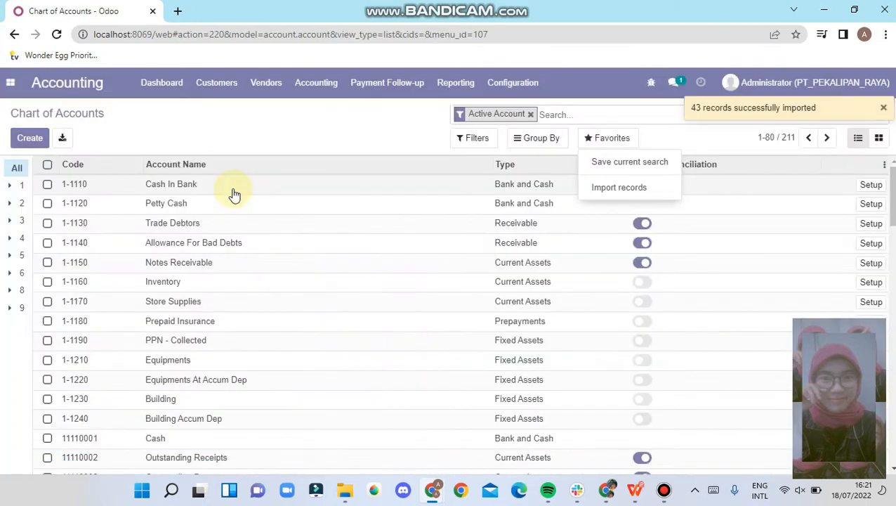
left_click(297, 131)
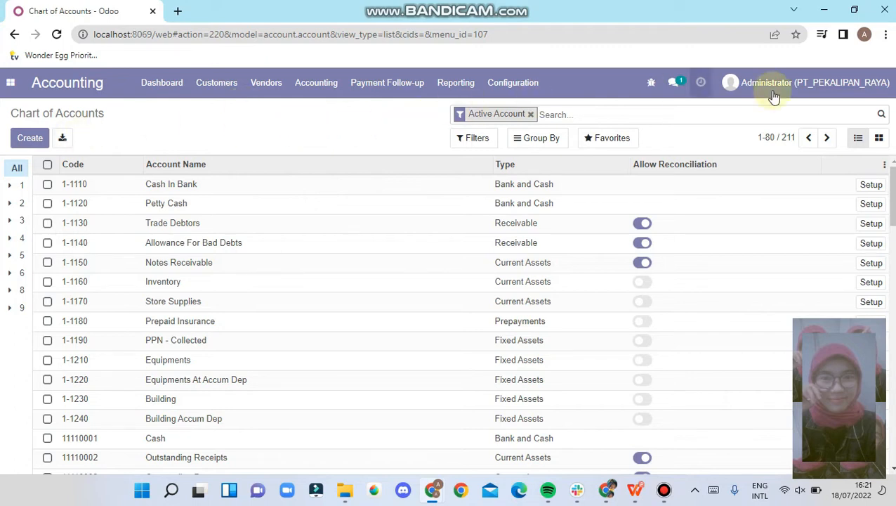
Step: Open the Company Properties list among the technical parameters in Settings
left_click(11, 83)
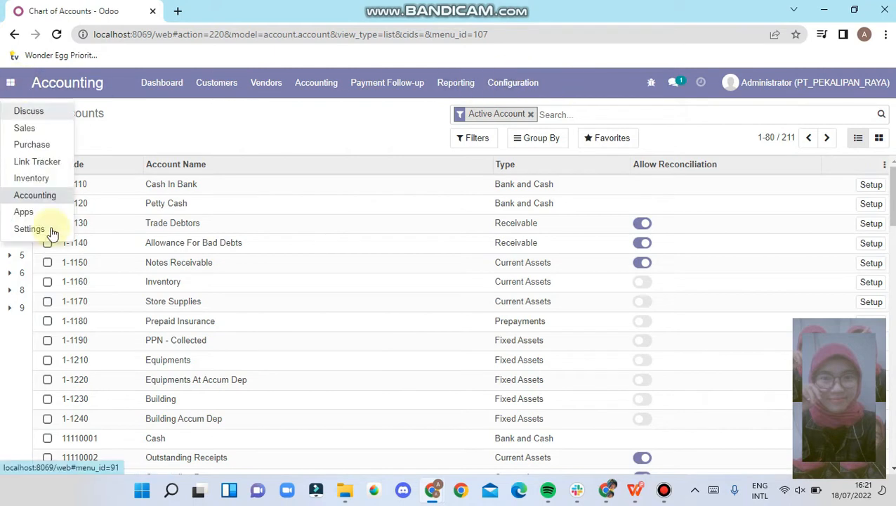
left_click(31, 229)
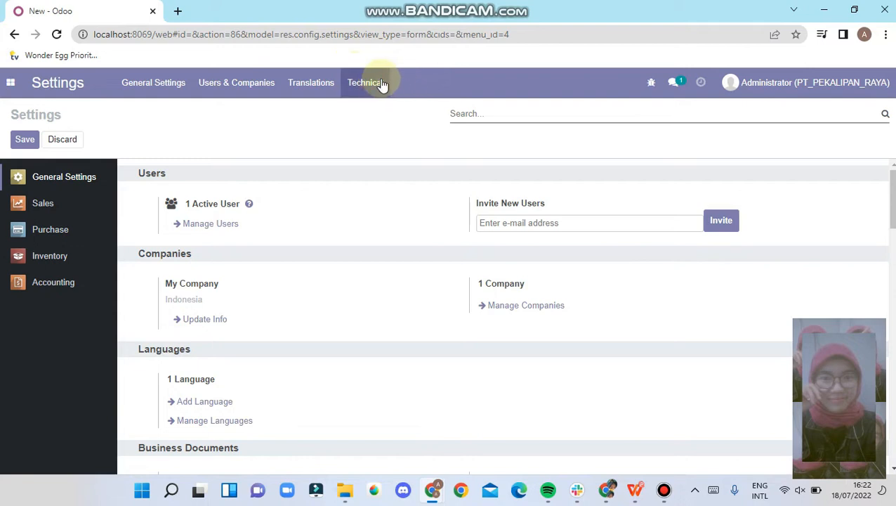
left_click(387, 85)
left_click_drag(468, 179, 467, 439)
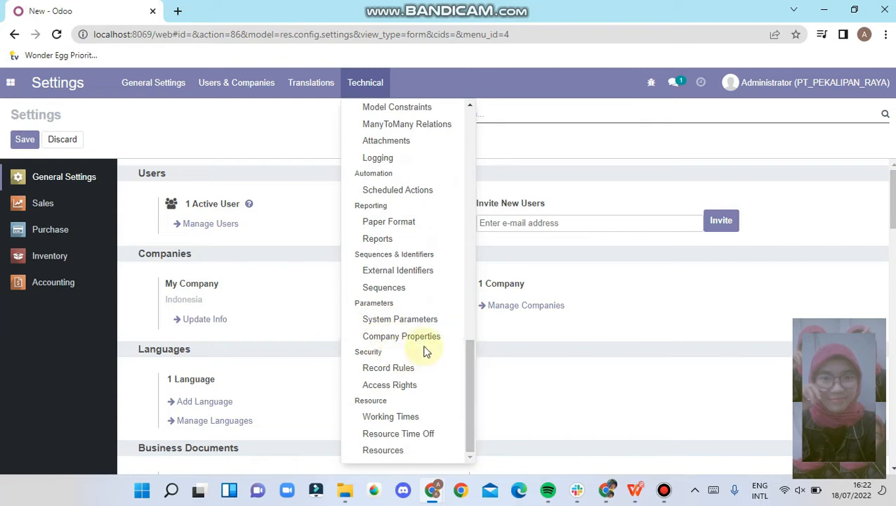
left_click(419, 342)
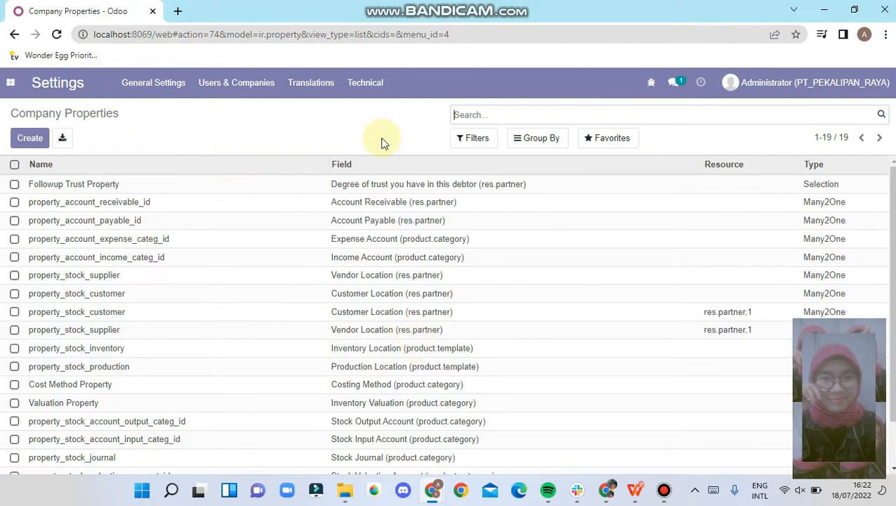
Step: Search the company properties by name for "account"
mouse_move(892, 275)
left_mouse_down()
mouse_move(893, 318)
mouse_move(893, 266)
left_mouse_up()
left_click(520, 117)
type("account")
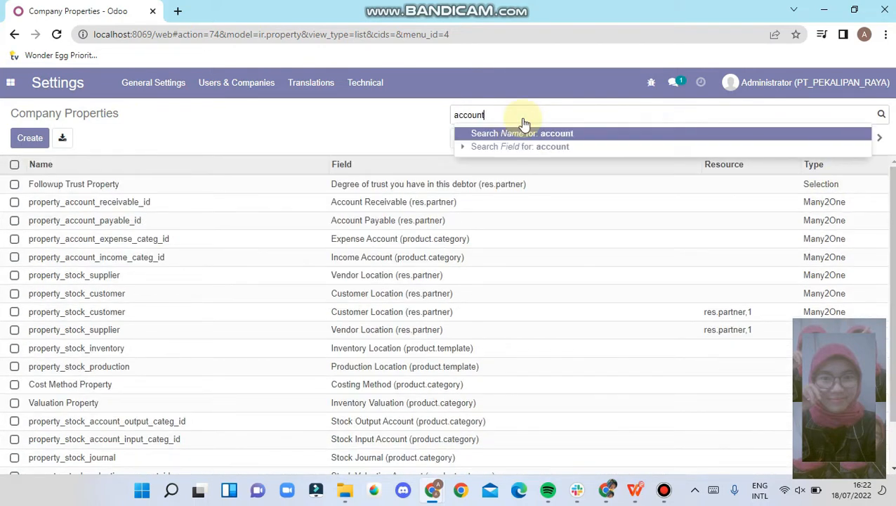
key("Return")
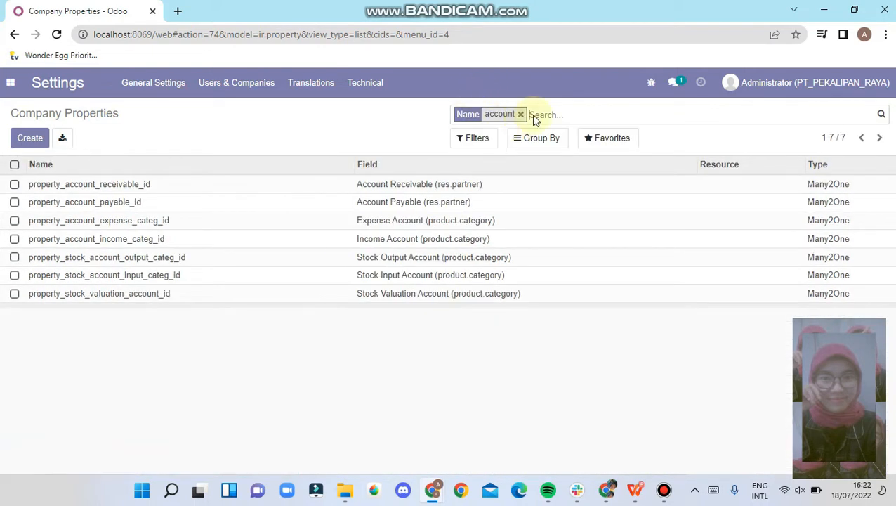
Step: Open the property_account_receivable_id record, and load the localhost Odoo site in a separate Chrome window under another profile
double_click(86, 191)
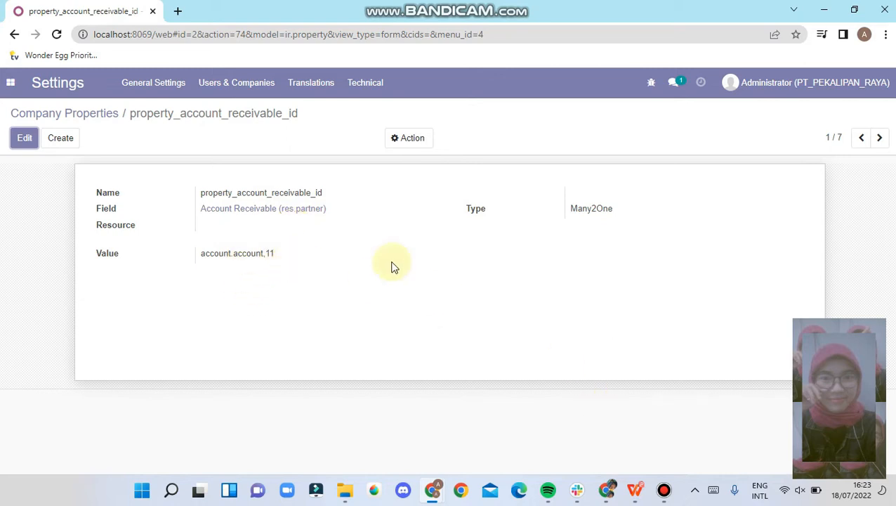
left_click(464, 494)
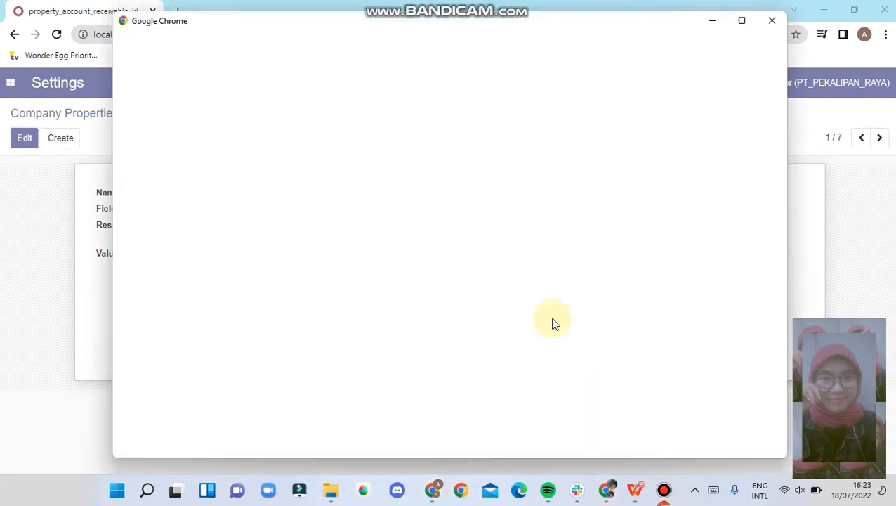
left_click(282, 344)
type("local")
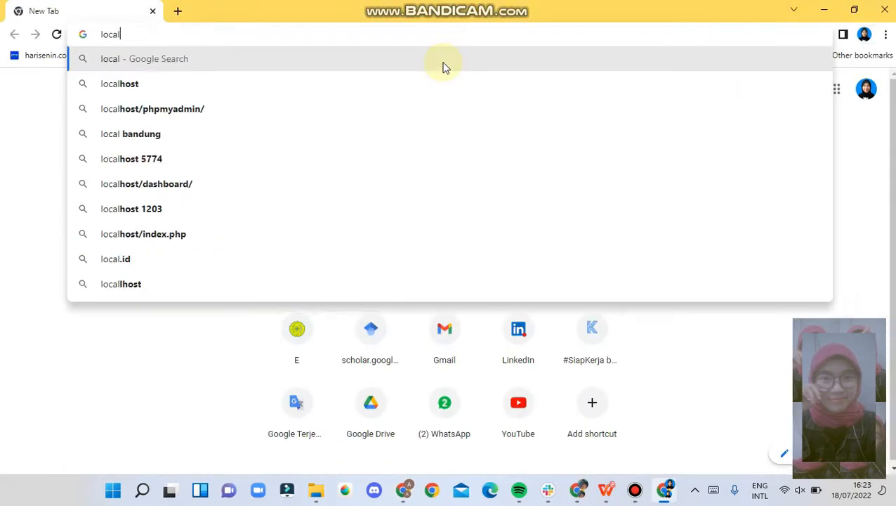
type("host")
key("Return")
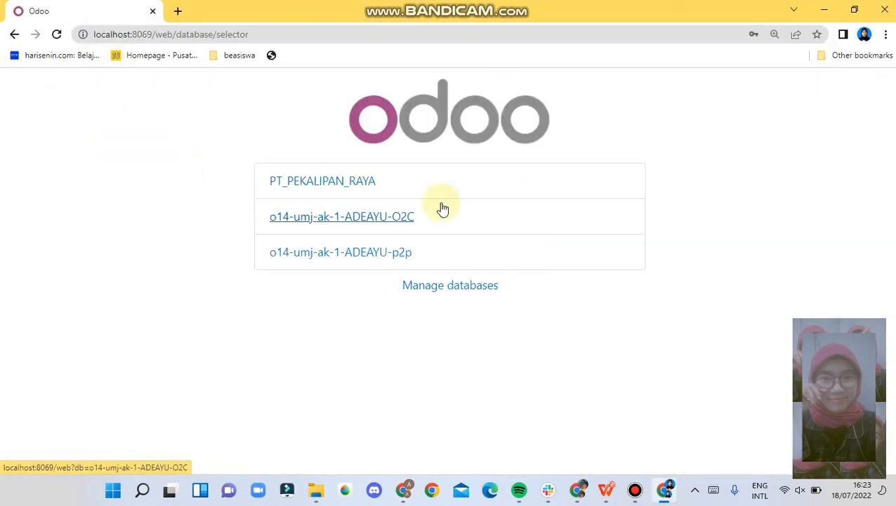
Step: Select the PT_PEKALIPAN_RAYA database and log in with the saved credentials
left_click(558, 257)
left_click(456, 375)
left_click(455, 377)
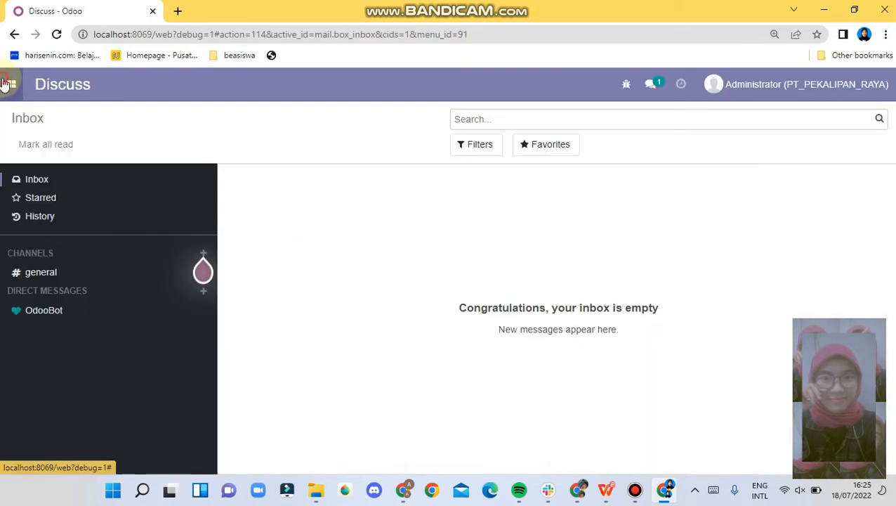
Step: Open the Chart of Accounts in Accounting and remove its Active Account filter
left_click(8, 85)
left_click(38, 207)
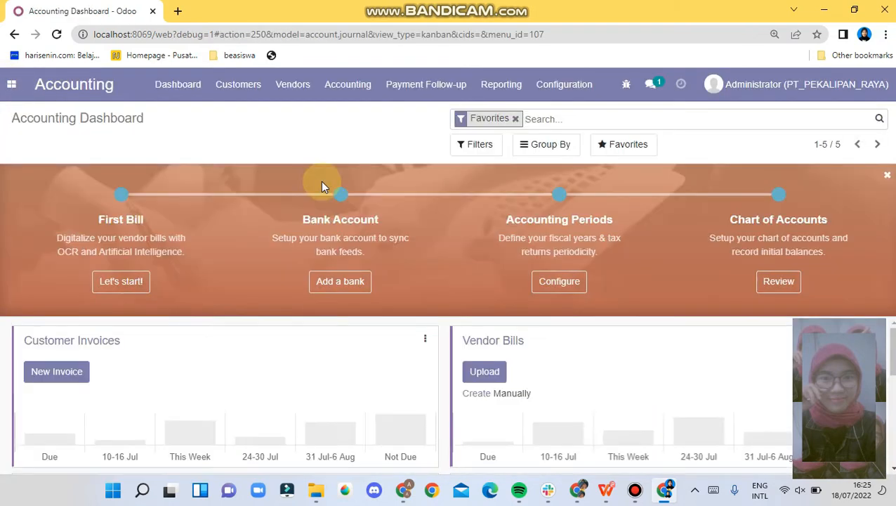
left_click(515, 119)
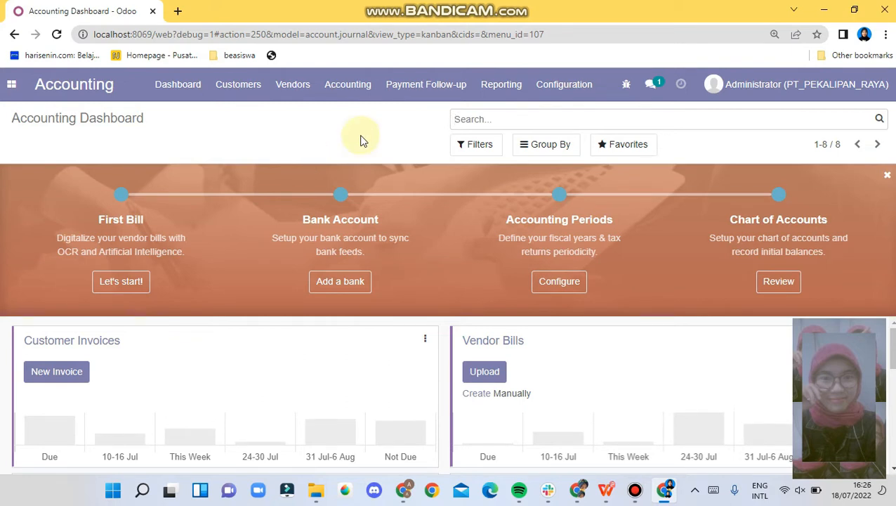
left_click(564, 85)
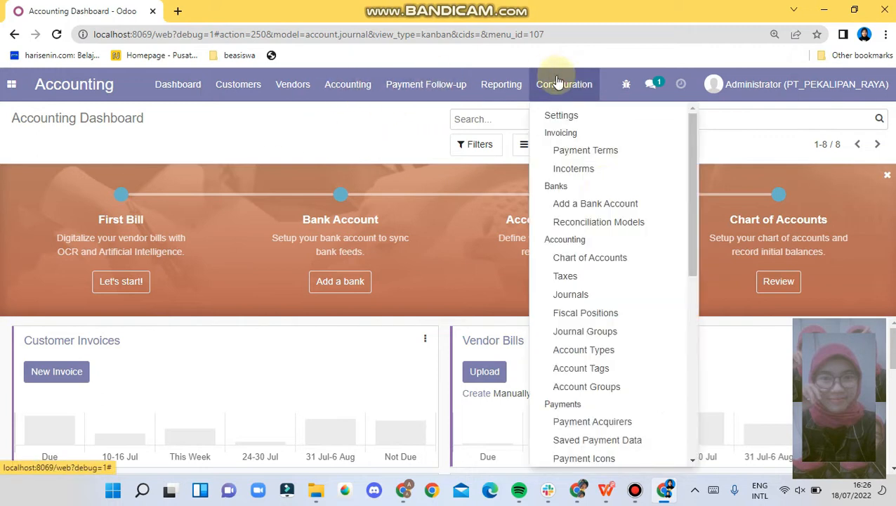
left_click(611, 257)
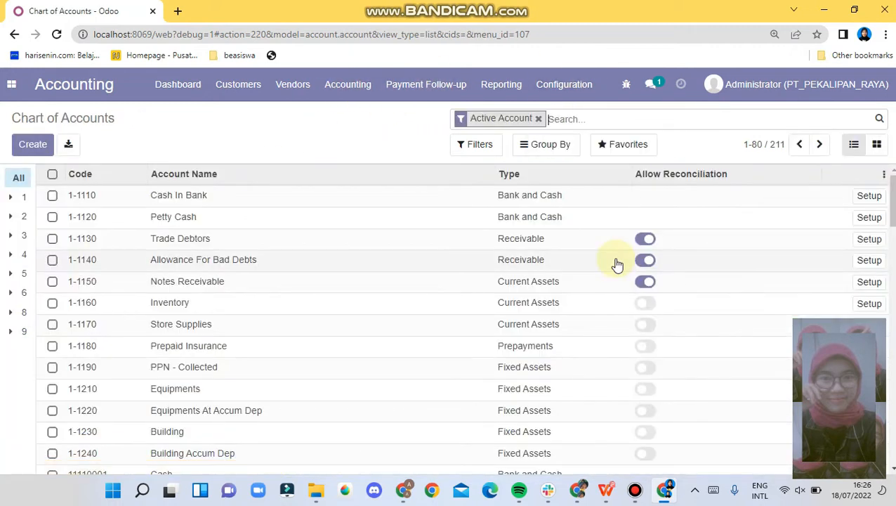
left_click(539, 119)
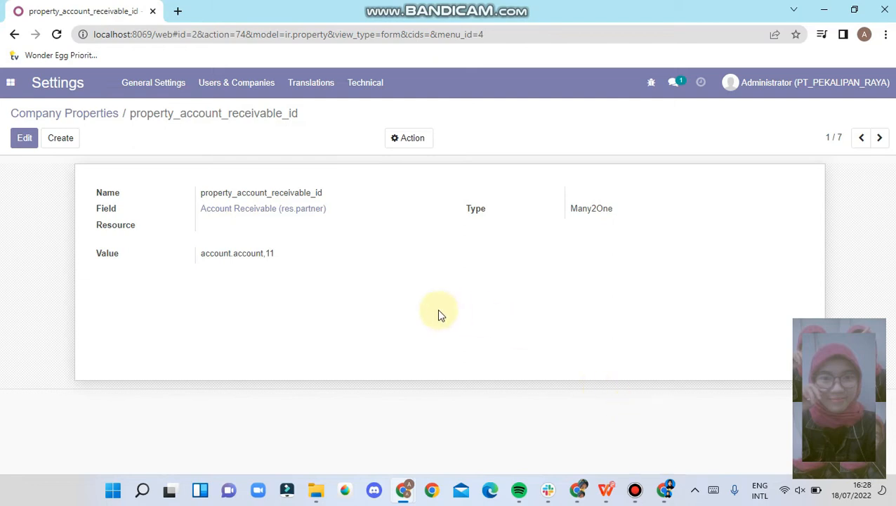
Step: Search the Chart of Accounts for "trade", open the 1-1130 Trade Debtors account and copy its record ID from the URL
left_click(664, 491)
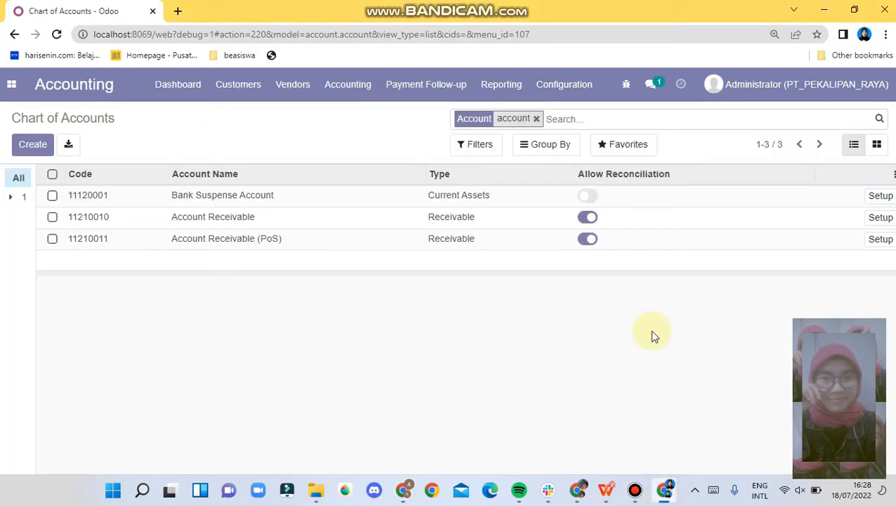
left_click(537, 119)
type("trade")
key("Return")
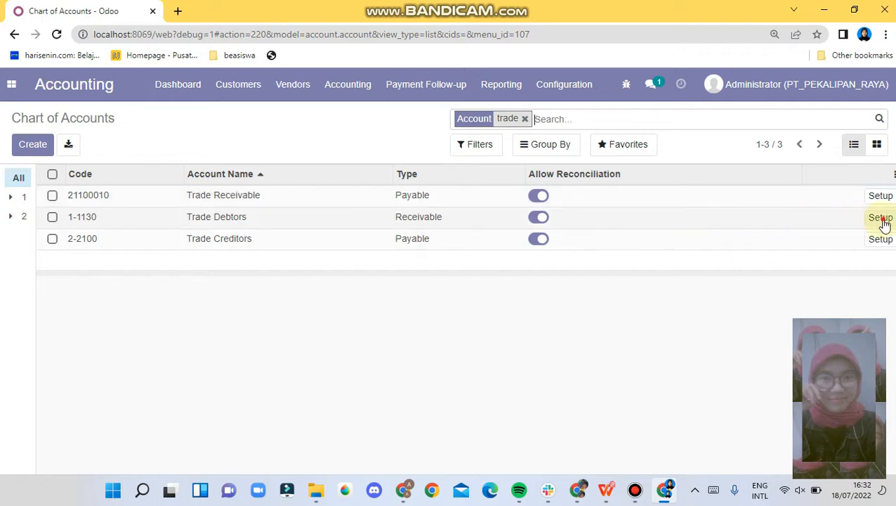
left_click(883, 220)
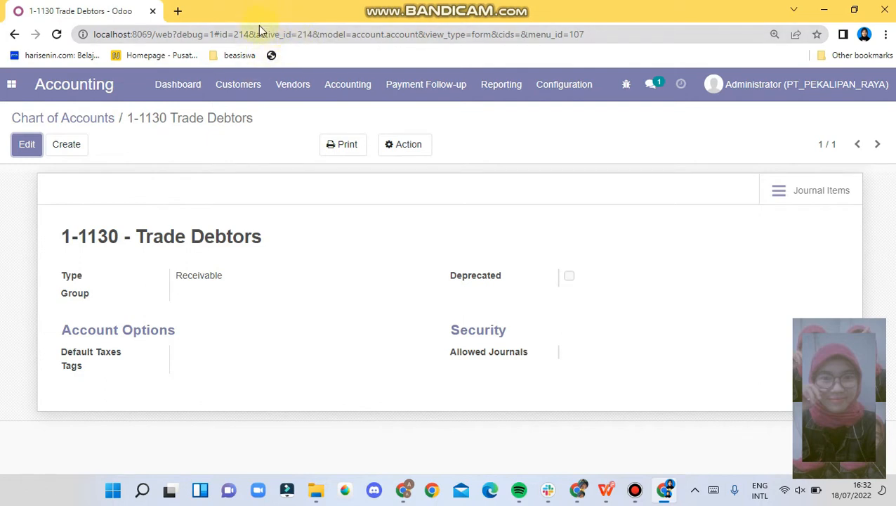
left_click_drag(297, 36, 314, 35)
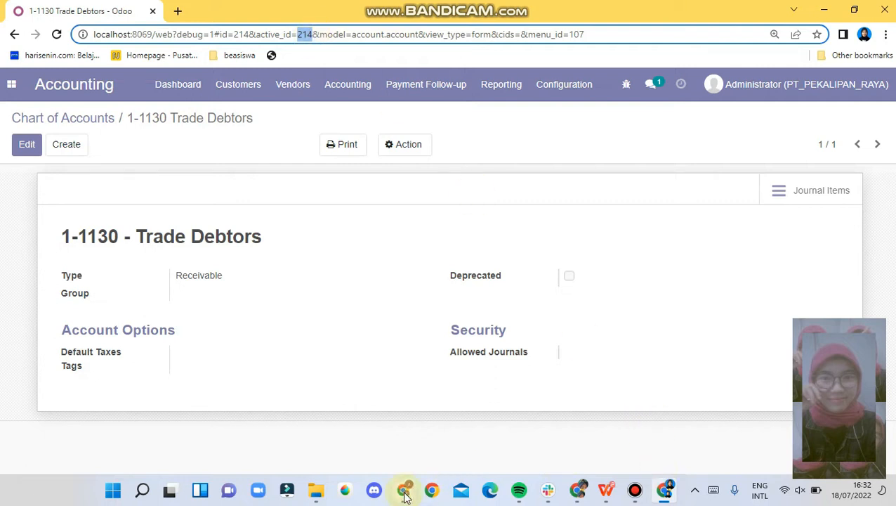
Step: Set the value of property_account_receivable_id to "account.account, 214" and save the record
mouse_move(404, 489)
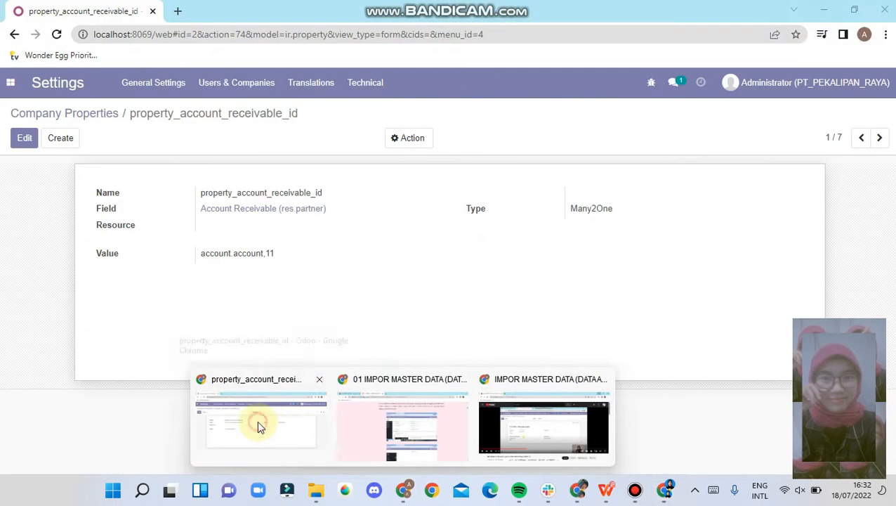
left_click(258, 426)
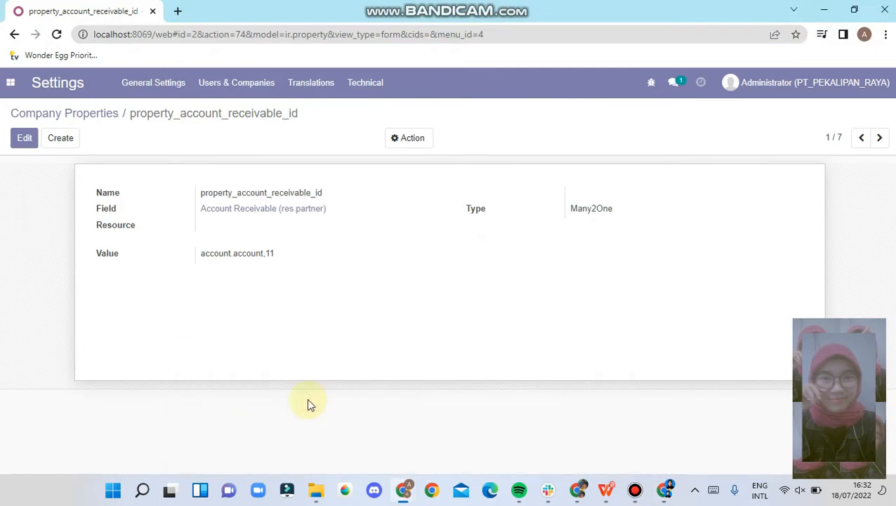
left_click(12, 144)
left_click(312, 272)
key("BackSpace")
key("BackSpace")
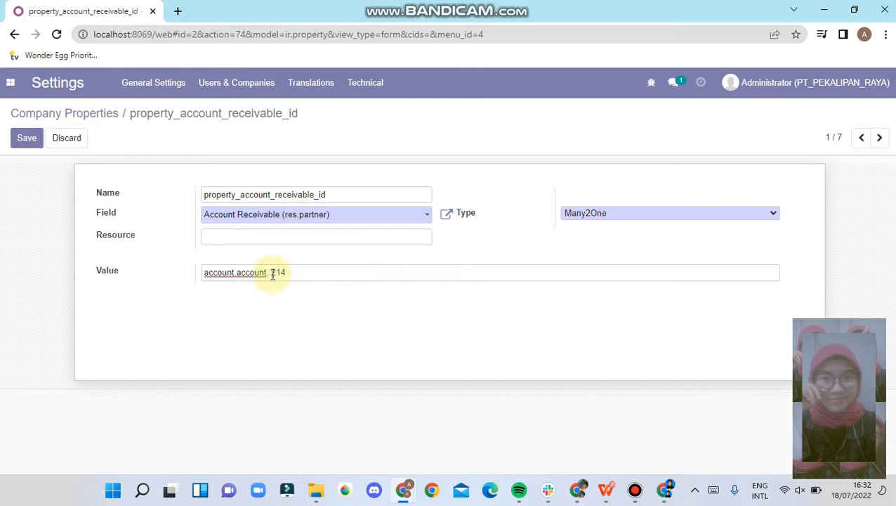
left_click(133, 281)
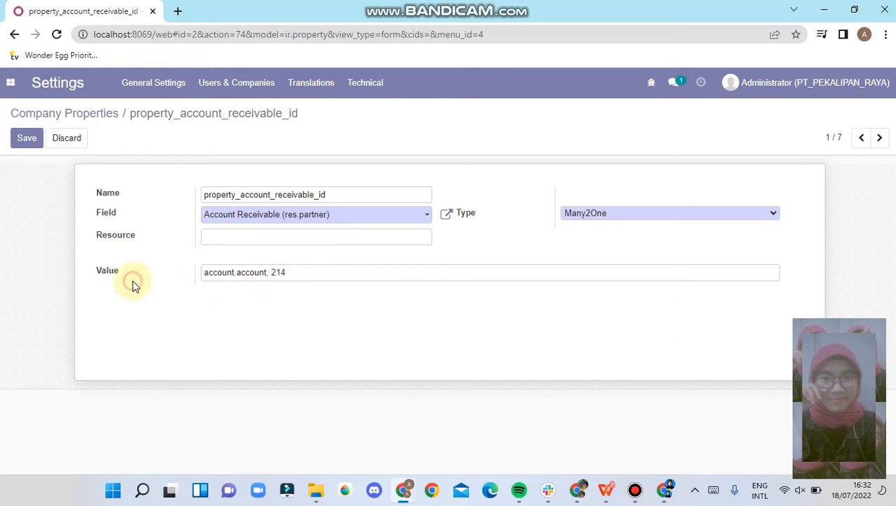
left_click(24, 140)
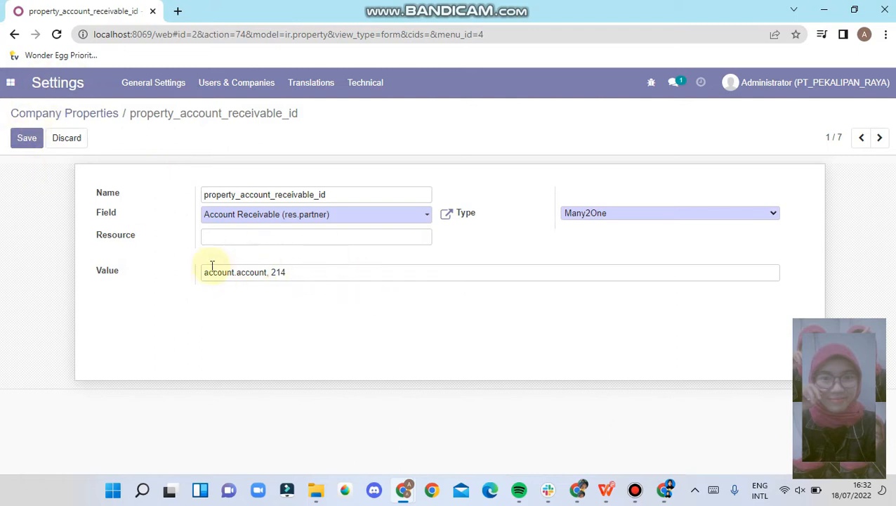
left_click(29, 140)
Step: Advance to property_account_payable_id, then find the 2-2100 Trade Creditors account by searching "trade" and copy its record ID from the URL
left_click(878, 138)
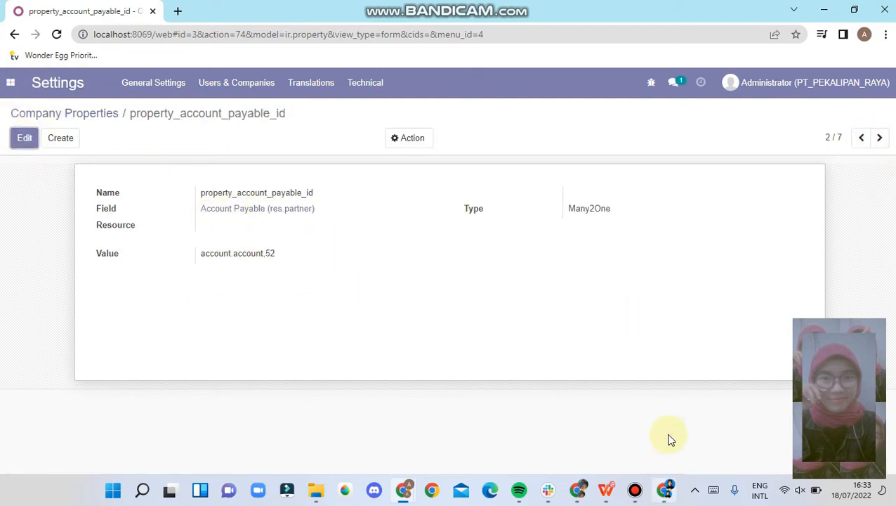
left_click(664, 488)
left_click(14, 35)
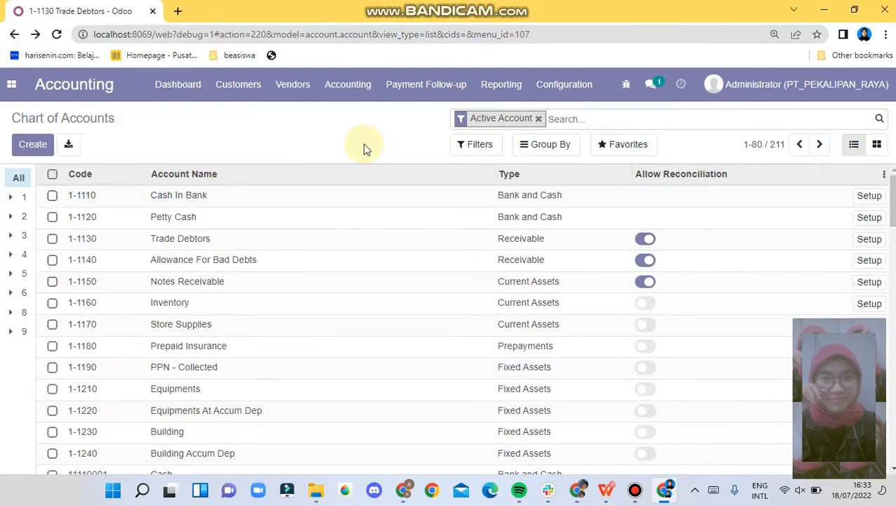
left_click(538, 119)
type("trade")
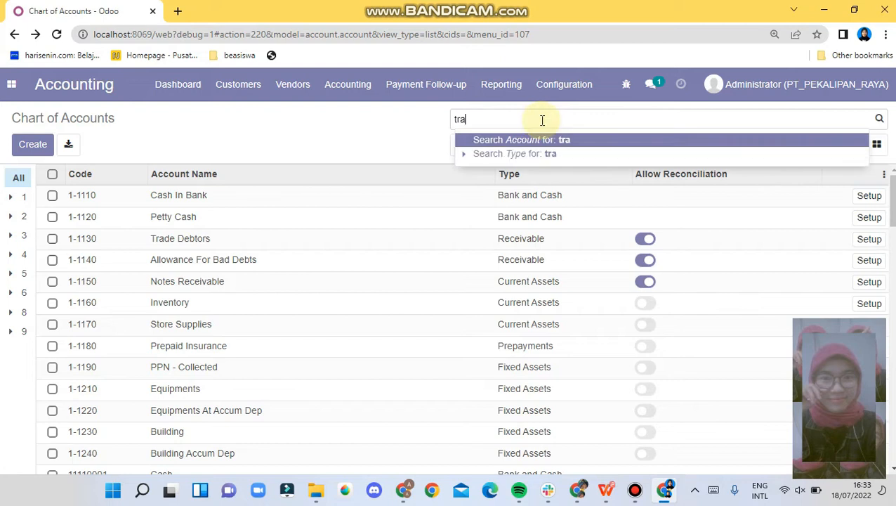
key("Return")
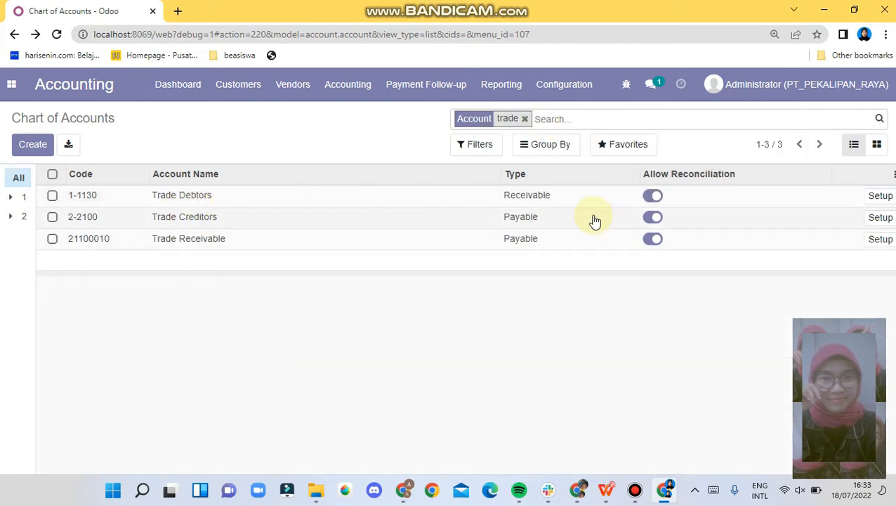
left_click(877, 219)
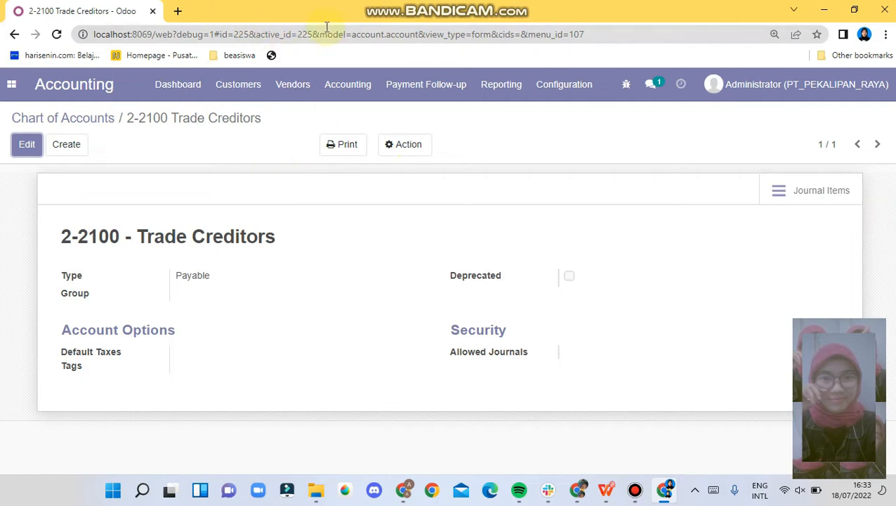
left_click_drag(297, 35, 315, 35)
key("ctrl+c")
Step: Set the account ID in the value of property_account_payable_id to 225 and save the record
left_click(318, 208)
mouse_move(403, 489)
left_click(285, 430)
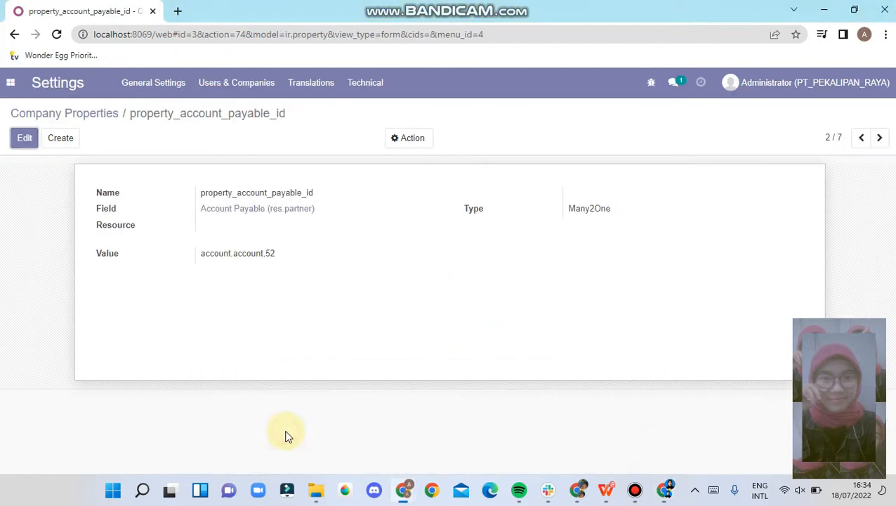
left_click(28, 139)
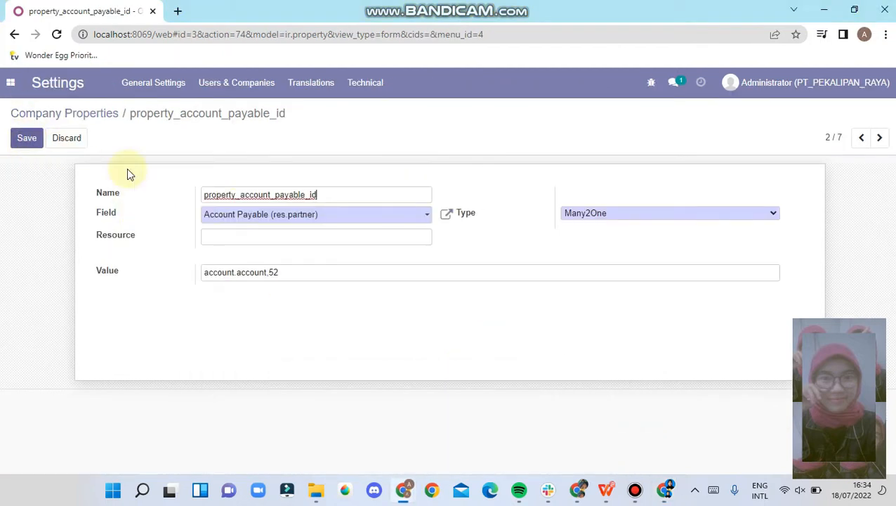
left_click(295, 271)
key("BackSpace")
key("BackSpace")
key("ctrl+v")
left_click(27, 138)
Step: Return to the property_account_receivable_id record, edit its value just before the account ID and save
left_click(860, 139)
left_click(25, 139)
left_click(270, 274)
left_click(26, 138)
Step: Clear the value of the property_account_expense_categ_id record and save it
left_click(879, 139)
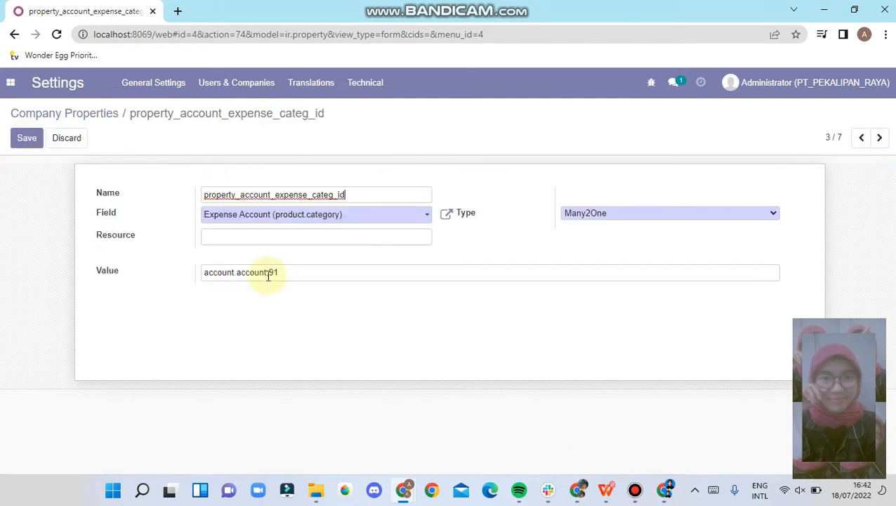
left_click_drag(288, 272, 147, 269)
key("BackSpace")
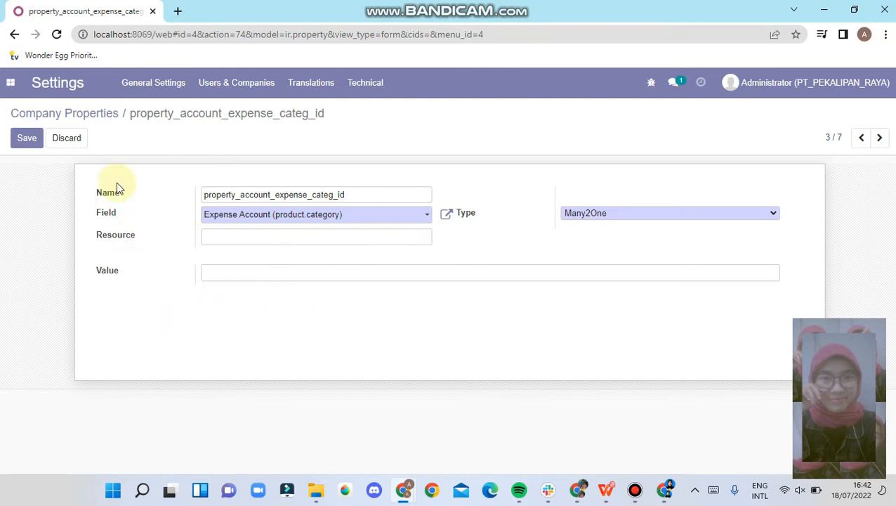
left_click(31, 143)
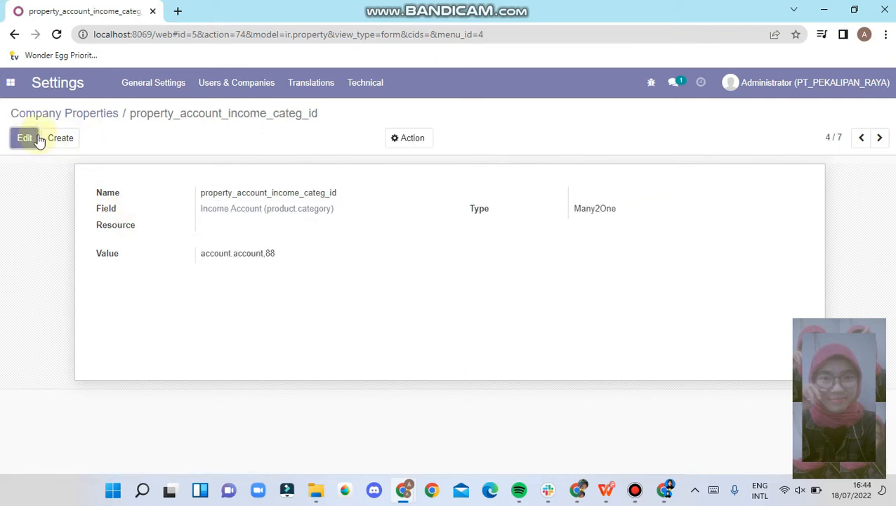
Step: Clear the value of the property_account_income_categ_id record and save it
left_click(30, 142)
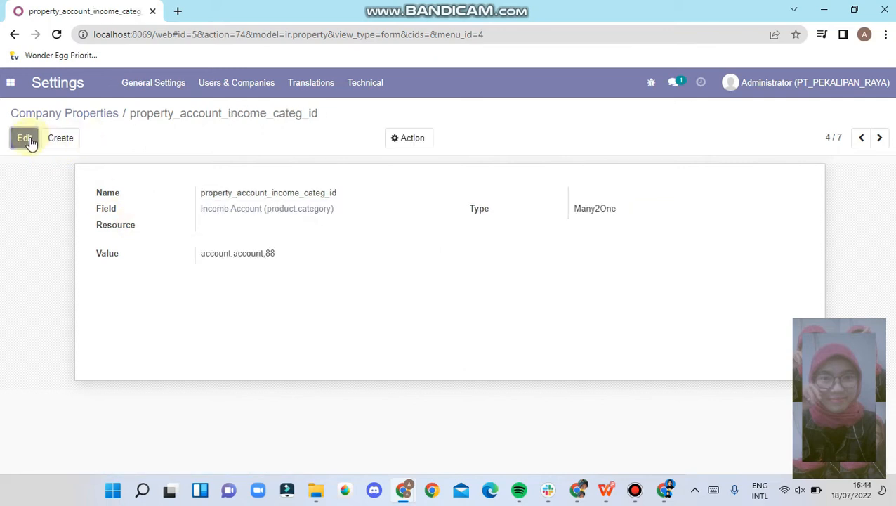
left_click_drag(319, 273, 110, 268)
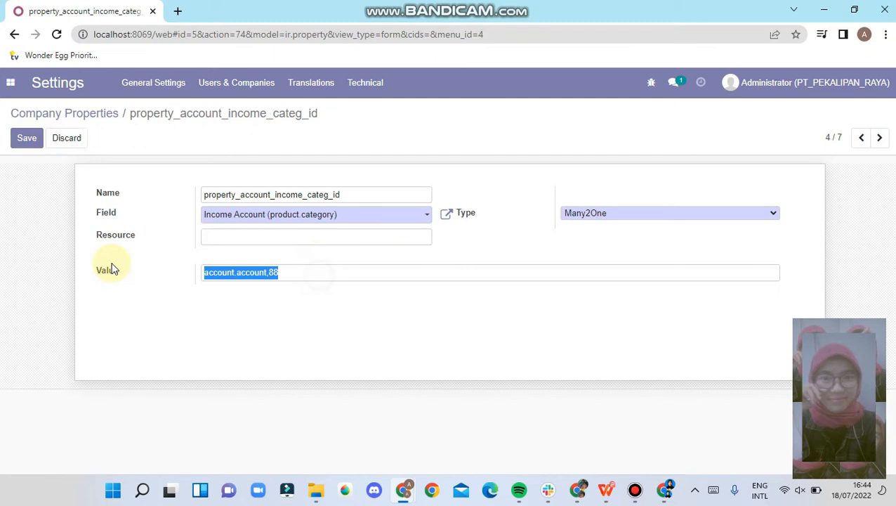
left_click(15, 141)
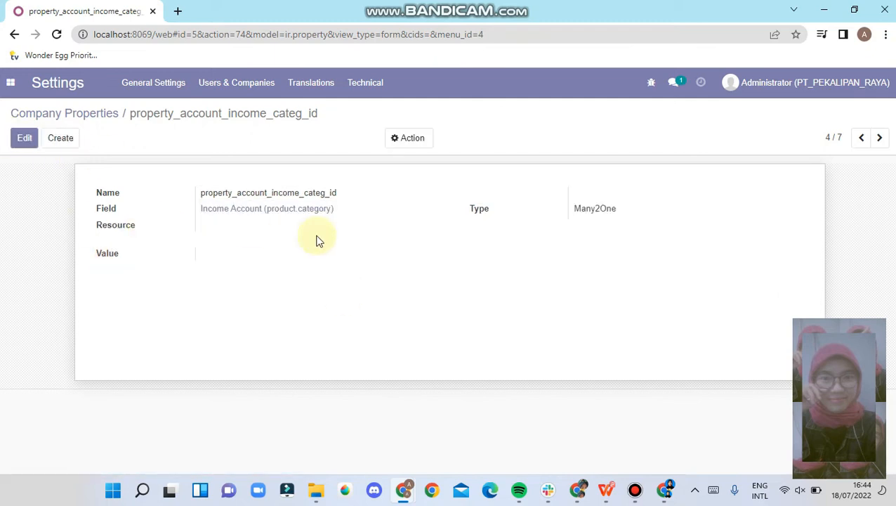
Step: Move to the property_stock_account_output_categ_id record and clear the expense search in the Chart of Accounts window
left_click(880, 138)
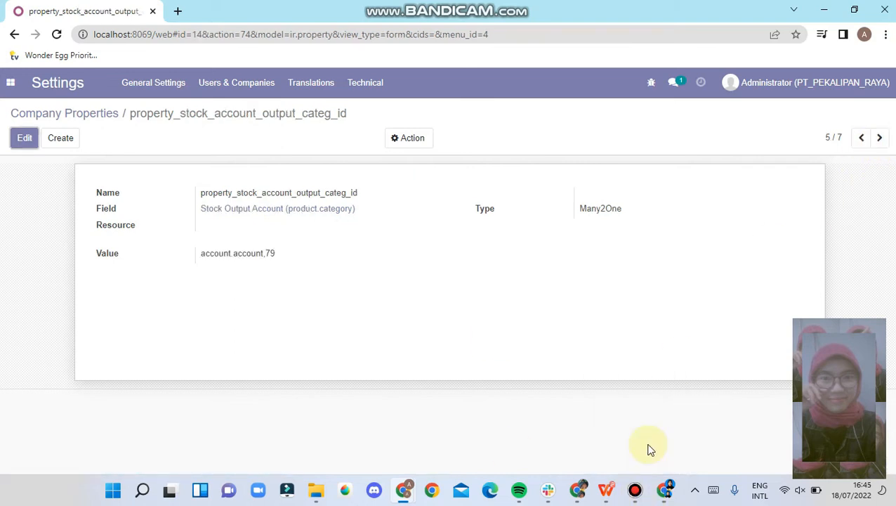
left_click(663, 489)
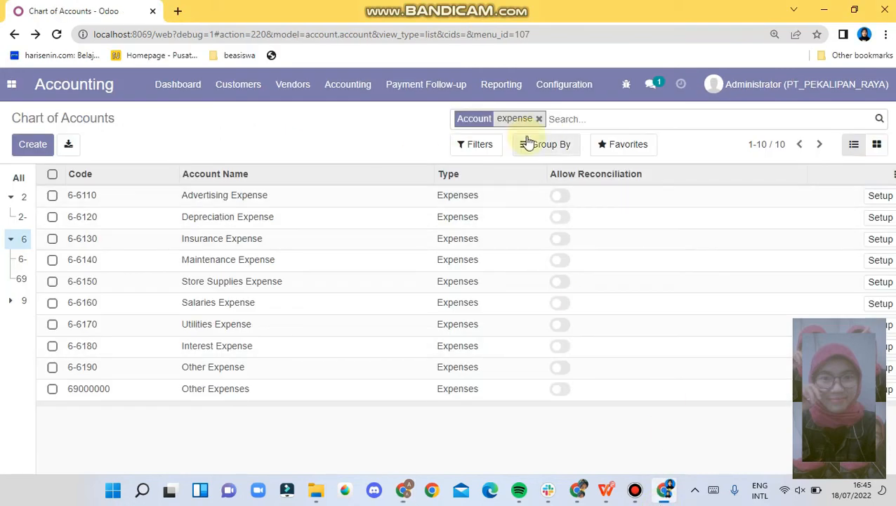
key("BackSpace")
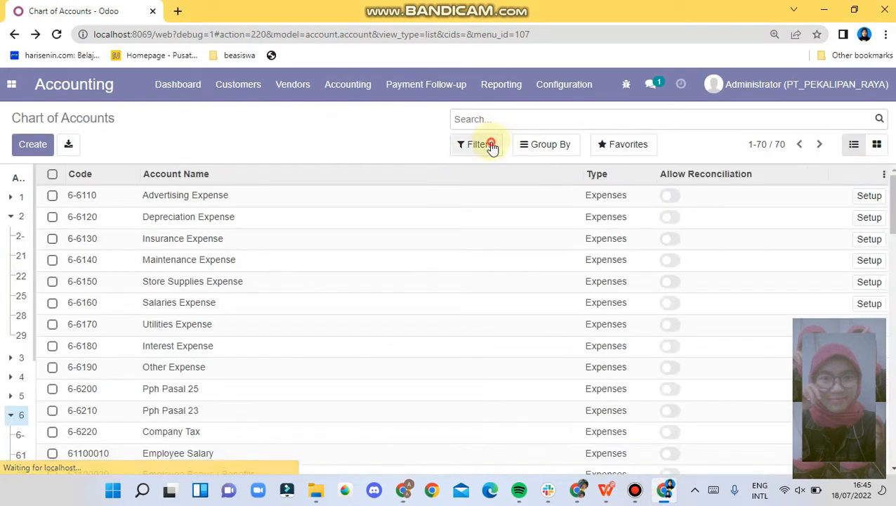
left_click(491, 146)
left_click(522, 358)
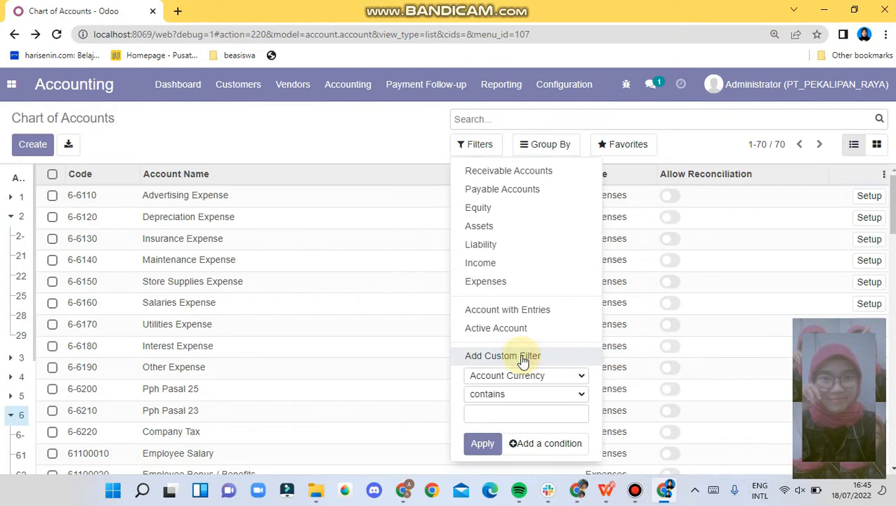
left_click(534, 375)
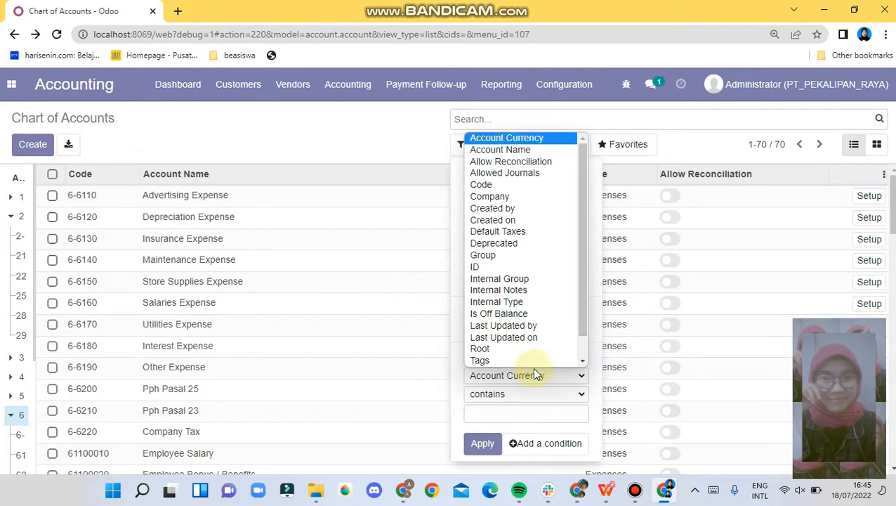
left_click(484, 267)
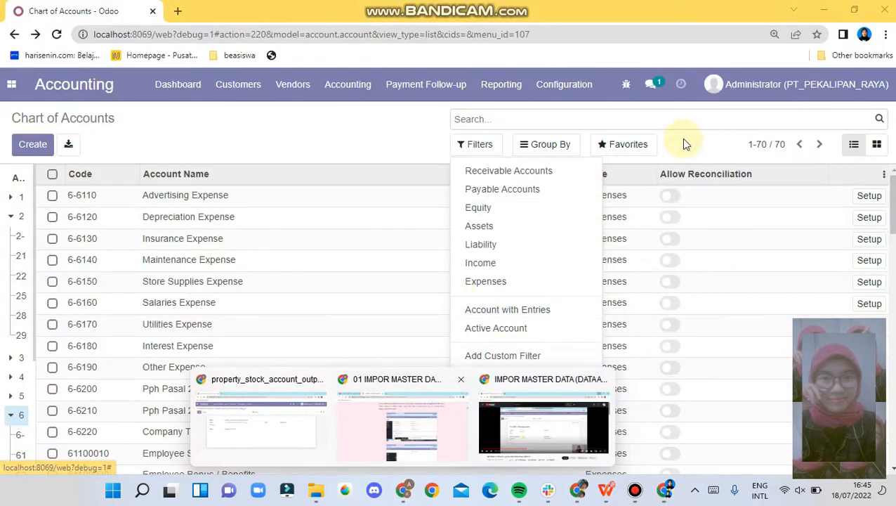
left_click(686, 142)
Step: Filter the chart of accounts with a custom condition where ID is 79
left_click(480, 145)
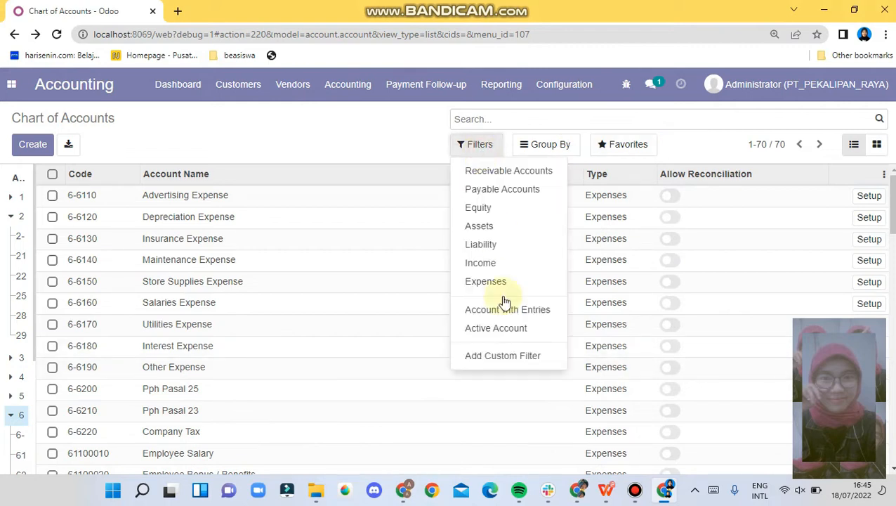
left_click(500, 357)
left_click(496, 376)
left_click(480, 266)
left_click(504, 407)
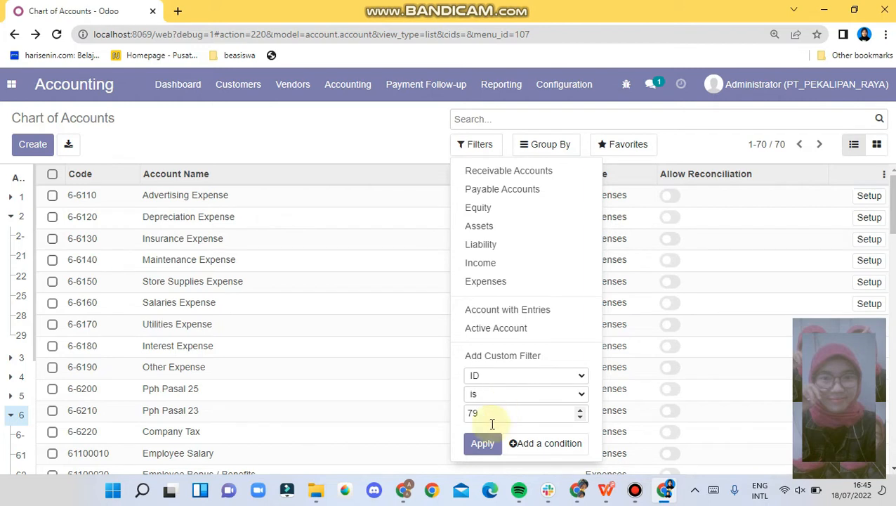
left_click(482, 444)
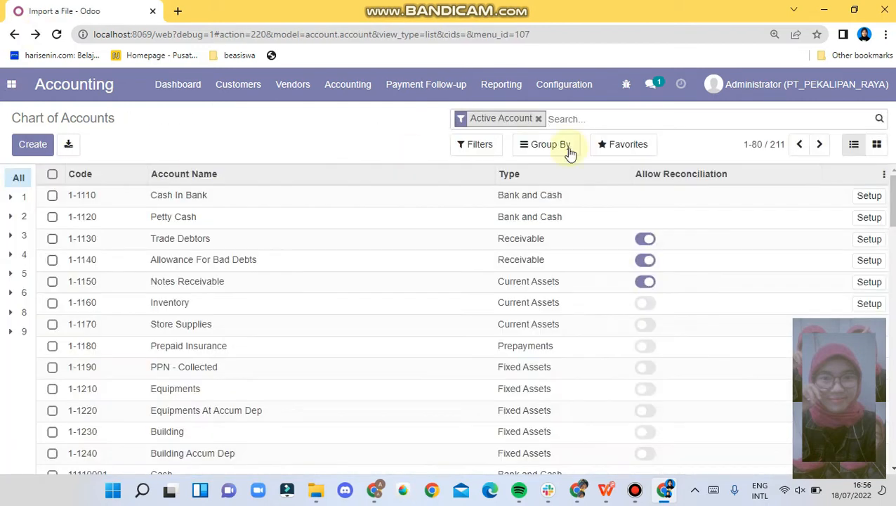
Step: Search the chart of accounts for "interim" and open the 2-2900 Interim Stock account
left_click(547, 119)
type("interim")
key("Return")
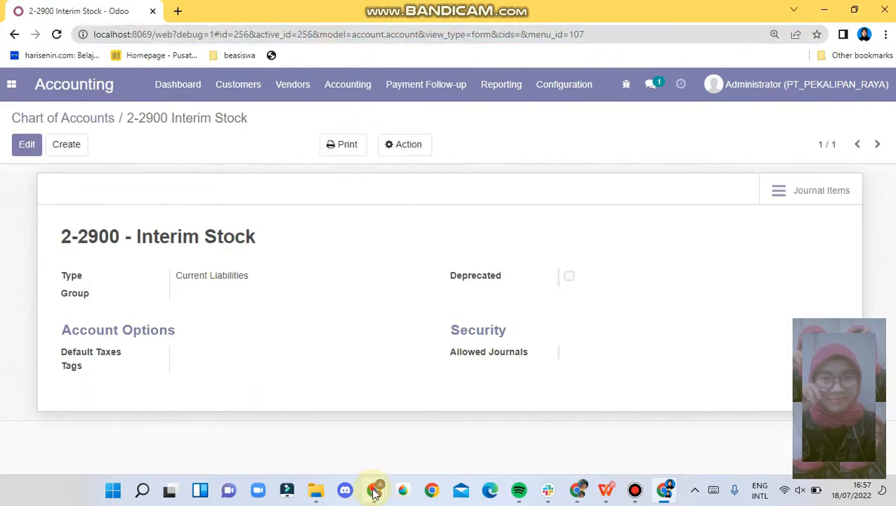
Step: Set the account ID in the value of property_stock_account_output_categ_id to 256 and save the record
left_click(375, 493)
left_click(218, 425)
left_click(29, 141)
left_click(315, 273)
key("BackSpace")
key("BackSpace")
type("256")
left_click(27, 137)
Step: Page through the neighbouring company property records to check their values, ending at property_stock_account_input_categ_id
left_click(862, 138)
left_click(862, 139)
left_click(863, 138)
left_click(879, 139)
left_click(879, 141)
left_click(880, 141)
left_click(863, 140)
left_click(862, 140)
left_click(862, 141)
left_click(877, 140)
left_click(879, 140)
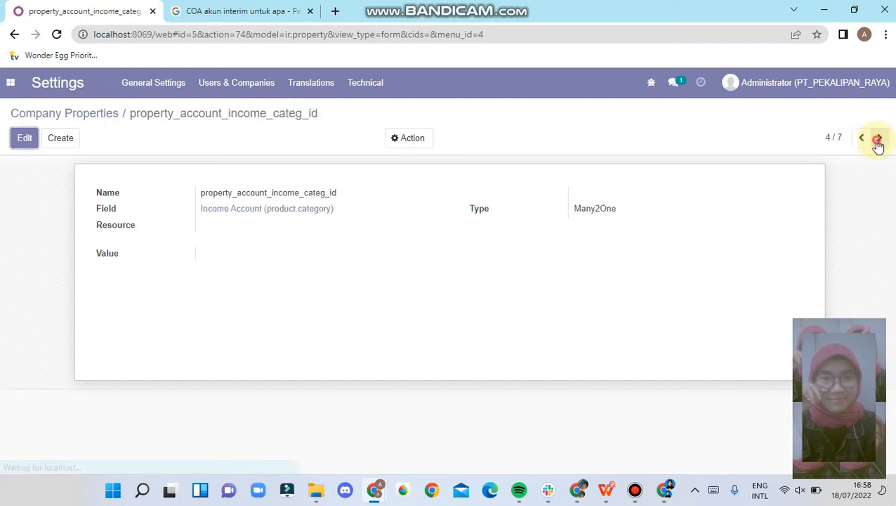
left_click(878, 141)
left_click(878, 140)
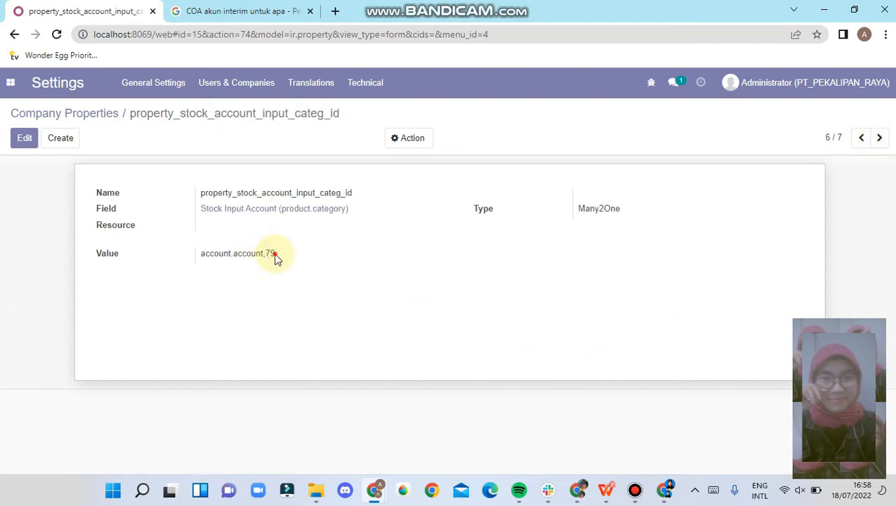
Step: Open the value of the property_stock_account_input_categ_id record for editing and switch to the Accounting window
left_click(25, 141)
double_click(284, 274)
left_click(664, 490)
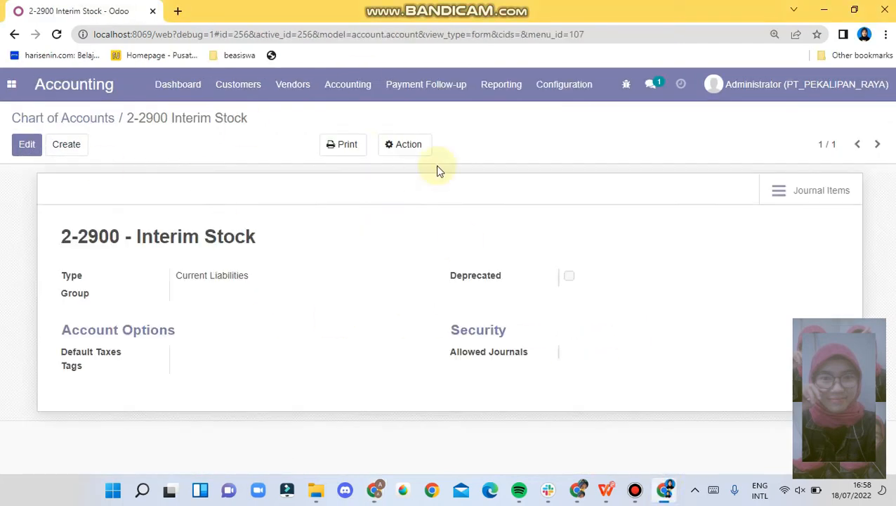
Step: Reopen the chart of accounts and filter it with a custom condition where ID is 79
left_click(564, 83)
left_click(590, 256)
left_click(473, 143)
left_click(492, 354)
left_click(523, 375)
left_click(475, 266)
left_click(526, 414)
type("79")
left_click(482, 443)
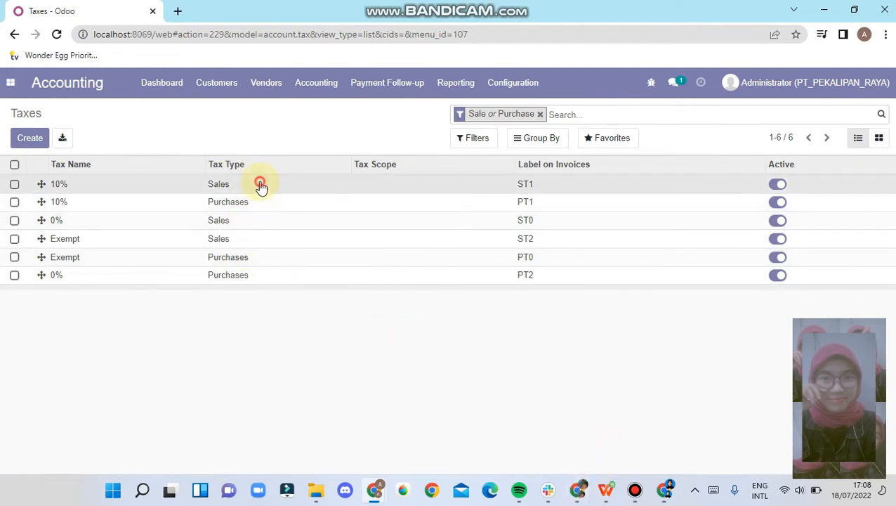
Step: Examine the invoice and credit note distributions of the 10% sales tax, and return to the account list in the Chart of Accounts window
left_click(286, 186)
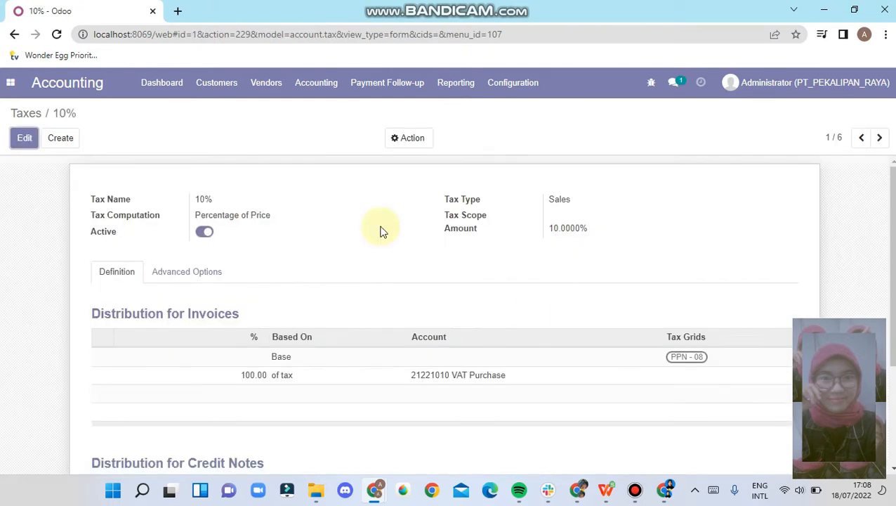
scroll(610, 392, "down", 3)
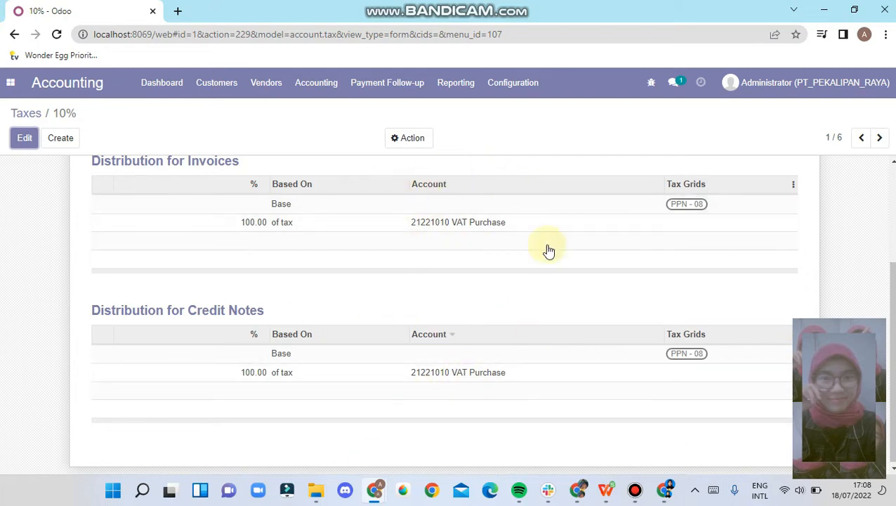
left_click(660, 496)
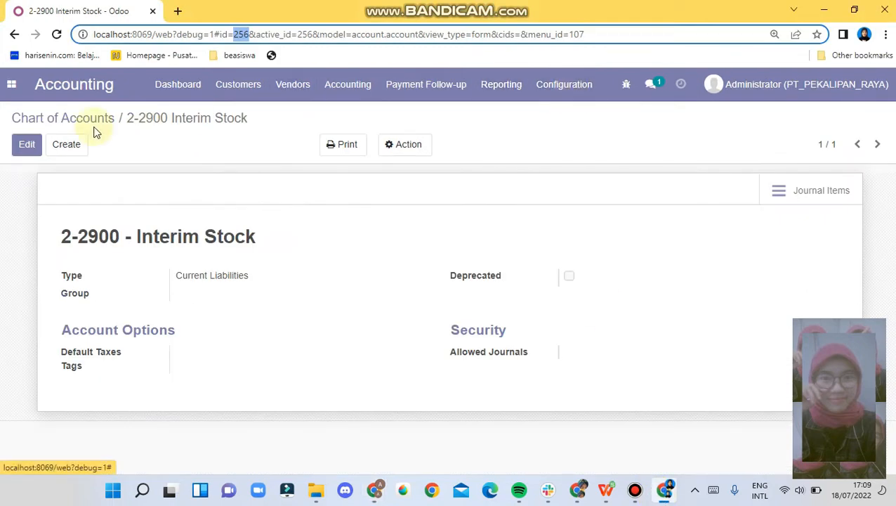
left_click(71, 125)
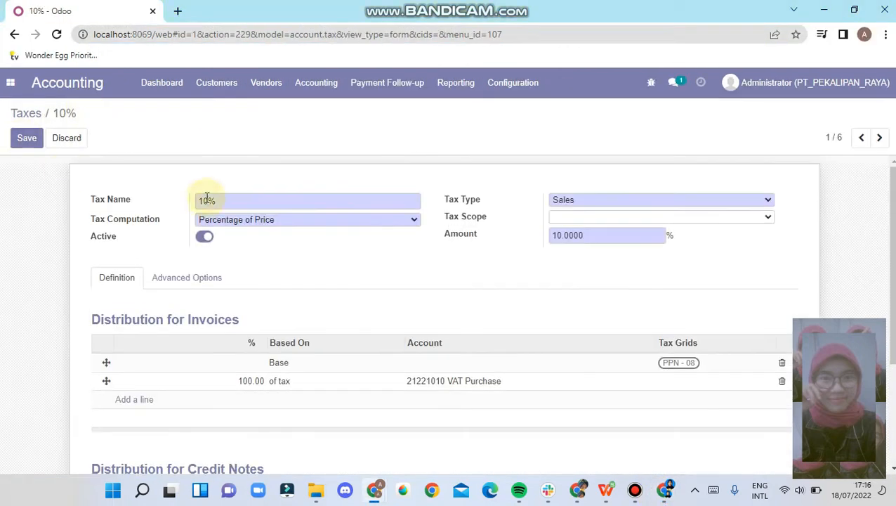
Step: Rename the 10% sales tax as 11% and set its amount to 11
type("11%")
left_click(596, 203)
left_click(510, 380)
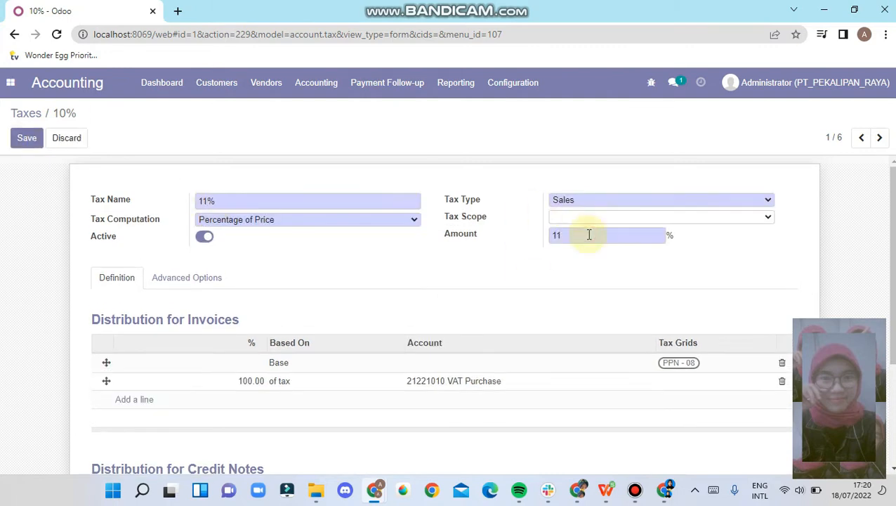
Step: Set the sales tax's distribution accounts to 2-2801 Vat in (Sales) for invoices and 2-2800 Vat in (Purchase) for credit notes
left_click(492, 380)
left_click(493, 417)
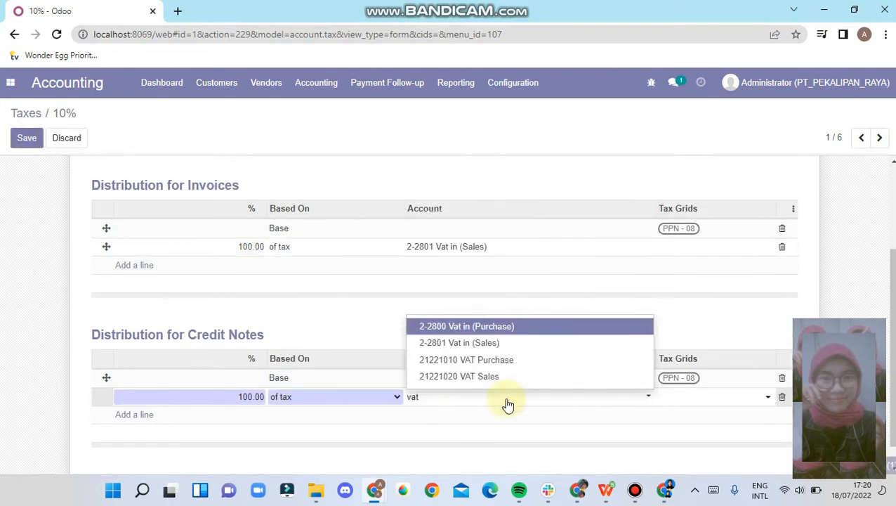
key("Return")
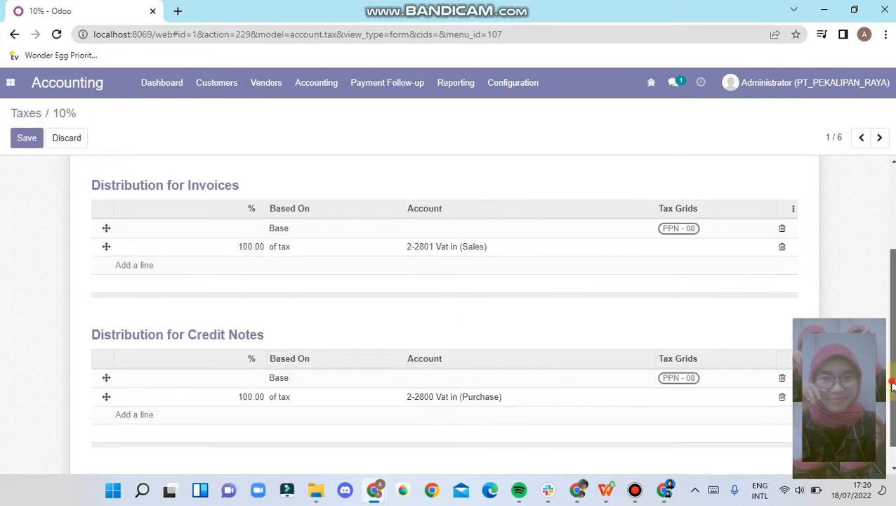
Step: Advance through the tax records, save the 0% tax and go to the Exempt sales tax
left_click(879, 137)
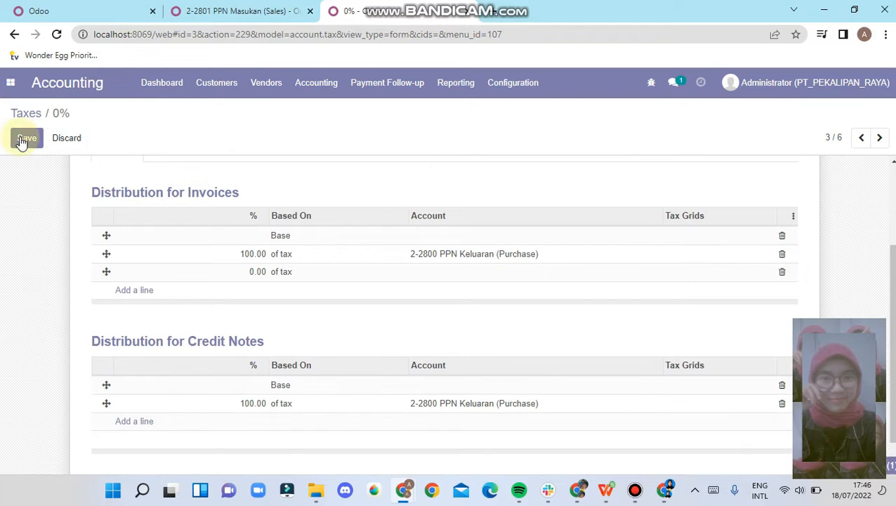
left_click(26, 137)
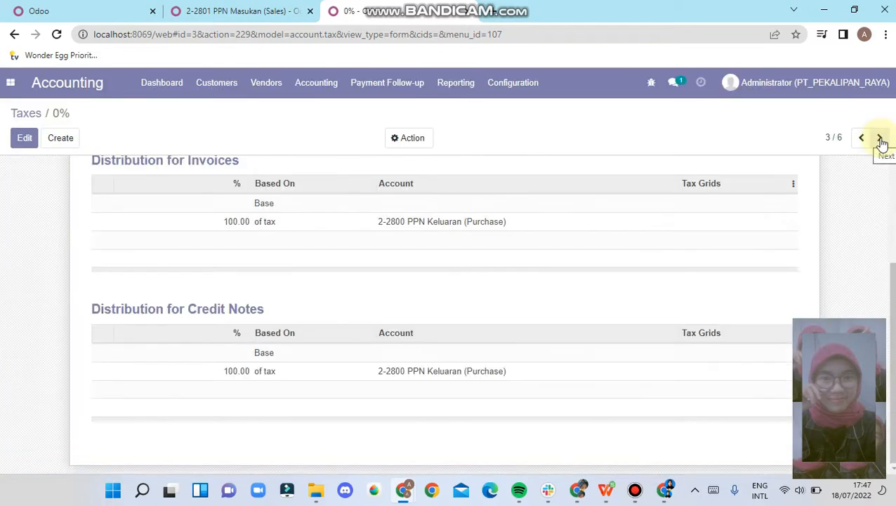
scroll(893, 213, "up", 5)
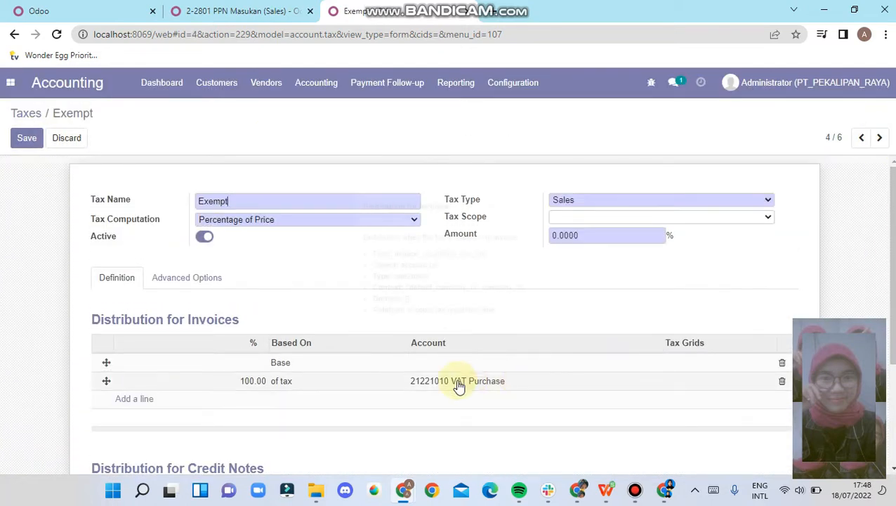
Step: Set the account of the Exempt tax's invoice distribution line to 2-2800 PPN Keluaran (Purchase)
left_click(457, 386)
triple_click(534, 387)
key("BackSpace")
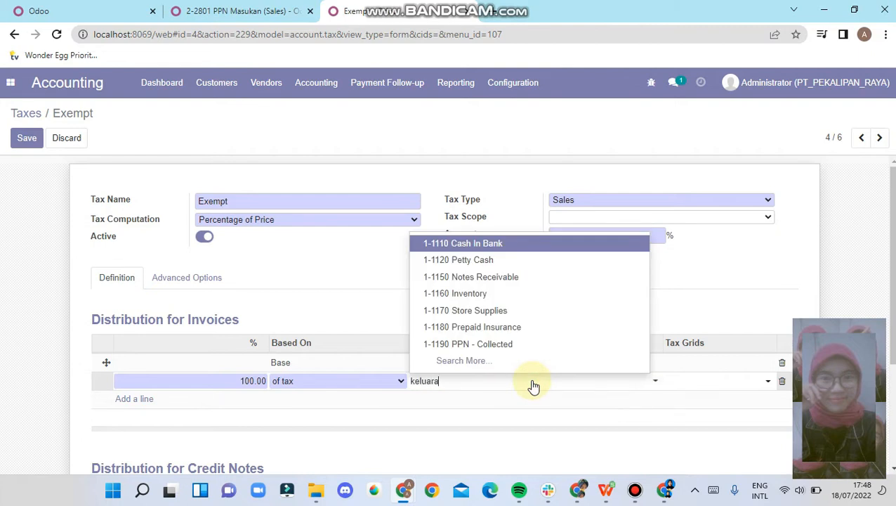
left_click(482, 406)
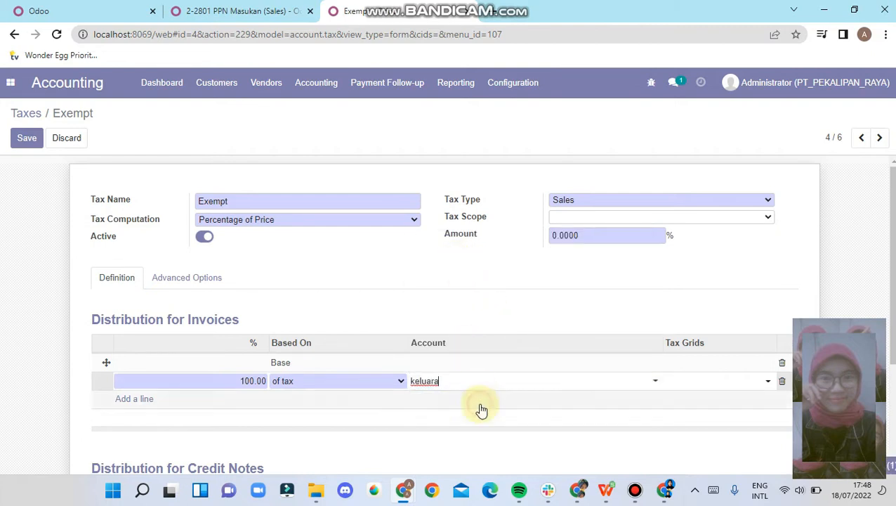
Step: Set the account of the Exempt tax's credit note distribution line to 2-2800 PPN Keluaran (Purchase)
scroll(499, 383, "down", 2)
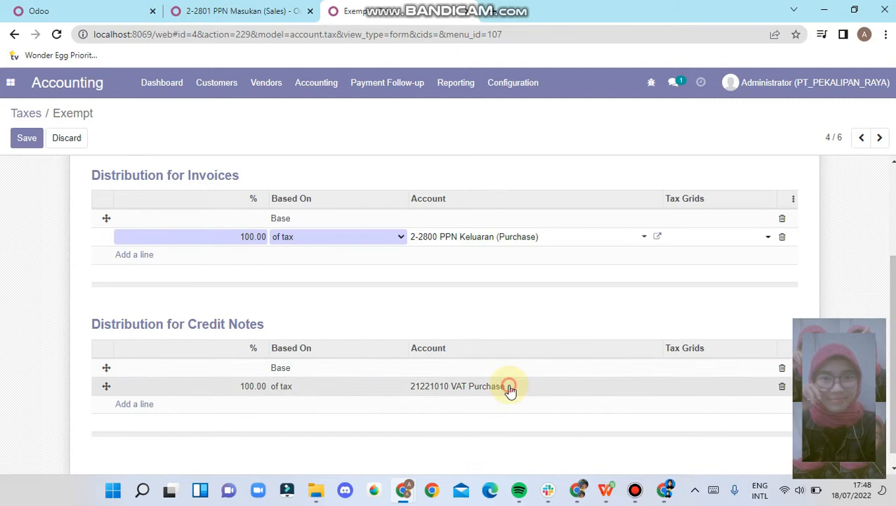
left_click(510, 388)
key("BackSpace")
type("keluaran")
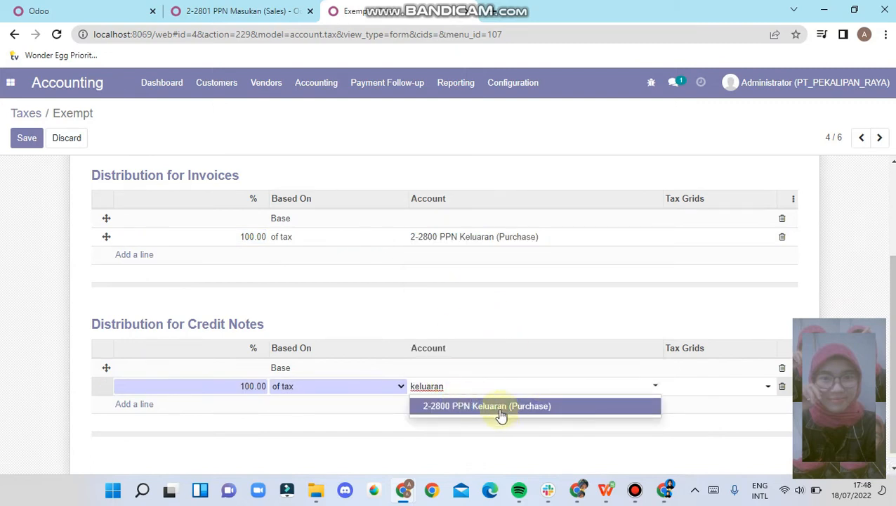
left_click(502, 406)
Step: Set the Exempt tax's amount to 11 and try to save the record
scroll(890, 351, "up", 1)
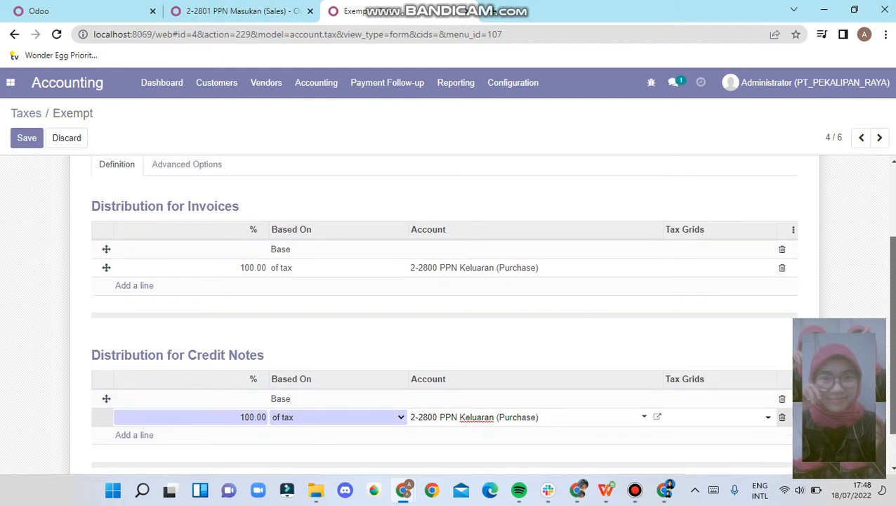
scroll(614, 250, "up", 2)
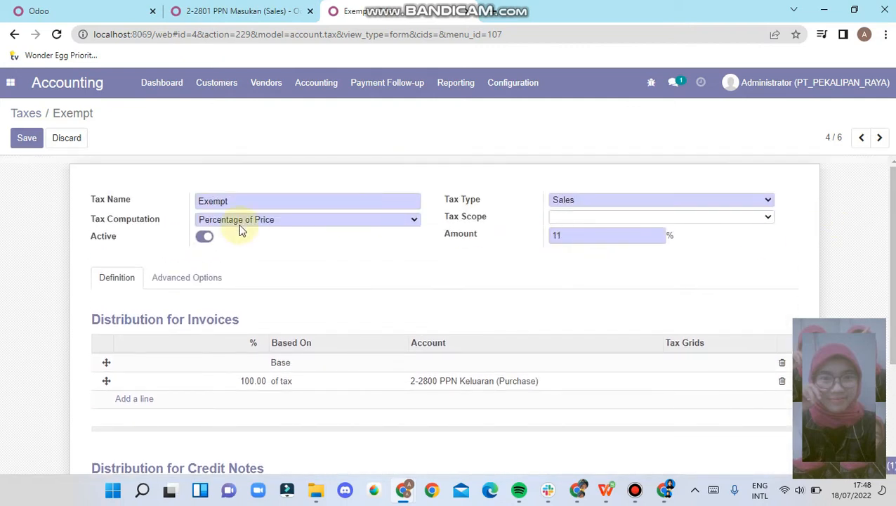
key("Tab")
left_click(24, 140)
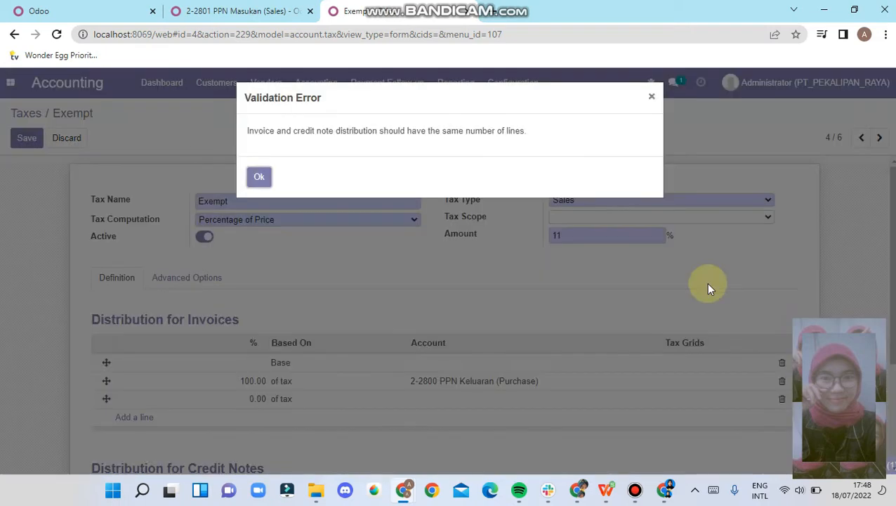
left_click(652, 98)
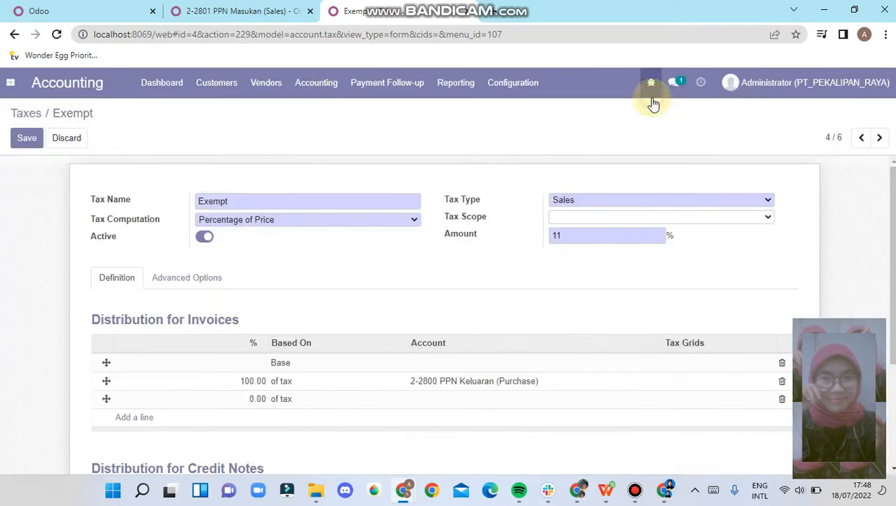
Step: Delete the extra 0.00 tax line from the Exempt tax's invoice distribution, save the record and review both distributions
left_click(782, 398)
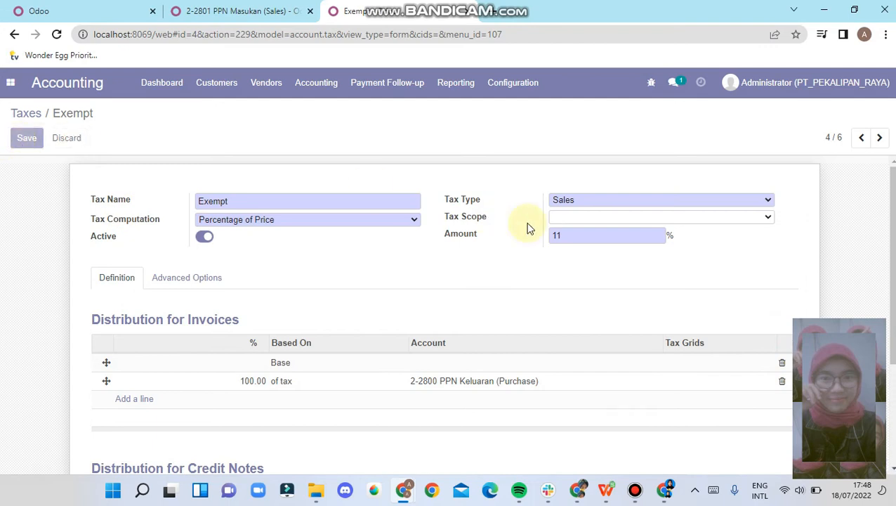
scroll(527, 227, "down", 3)
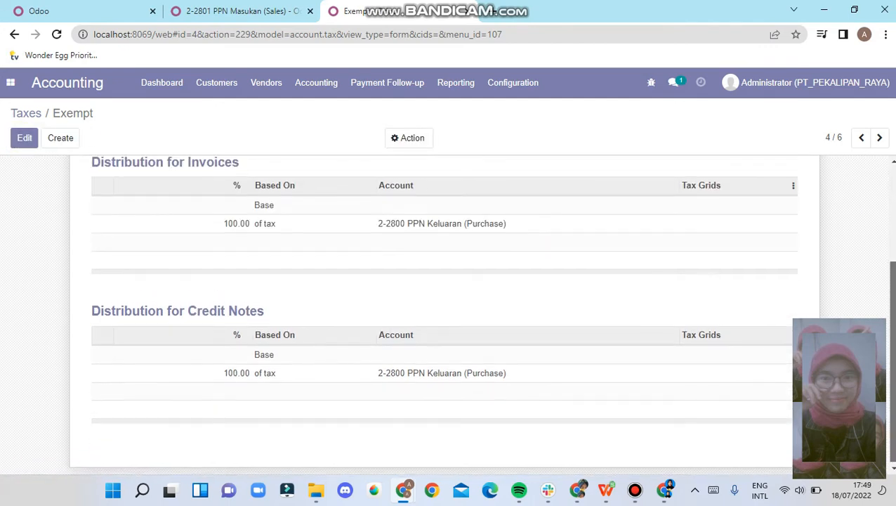
scroll(886, 189, "up", 3)
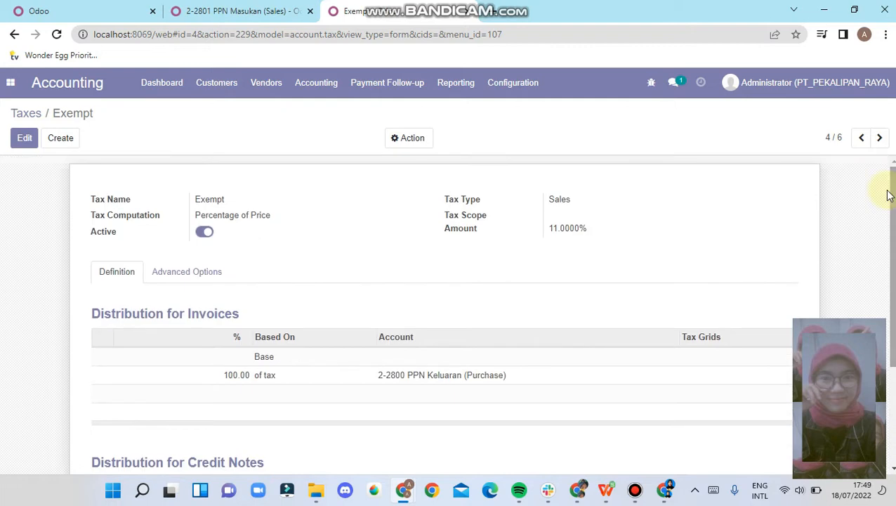
Step: Review the invoice and credit note distribution accounts of the remaining tax records
left_click(879, 138)
scroll(877, 211, "down", 3)
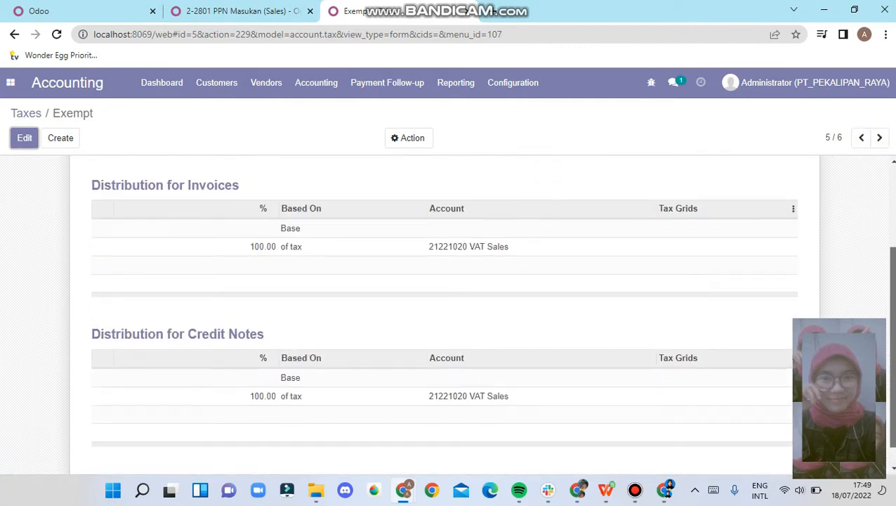
scroll(444, 315, "down", 1)
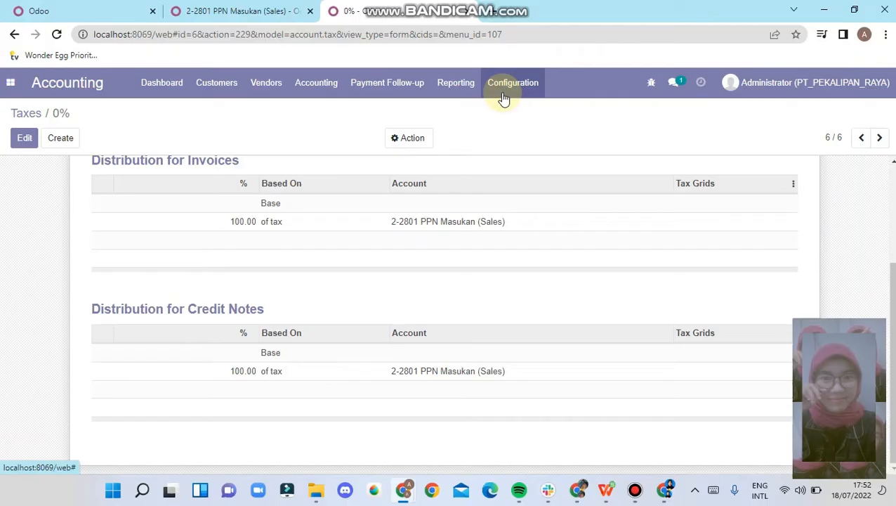
Step: Delete the Customer Invoices, Vendor Bills, Bank and Cash journals from the accounting journals
left_click(508, 83)
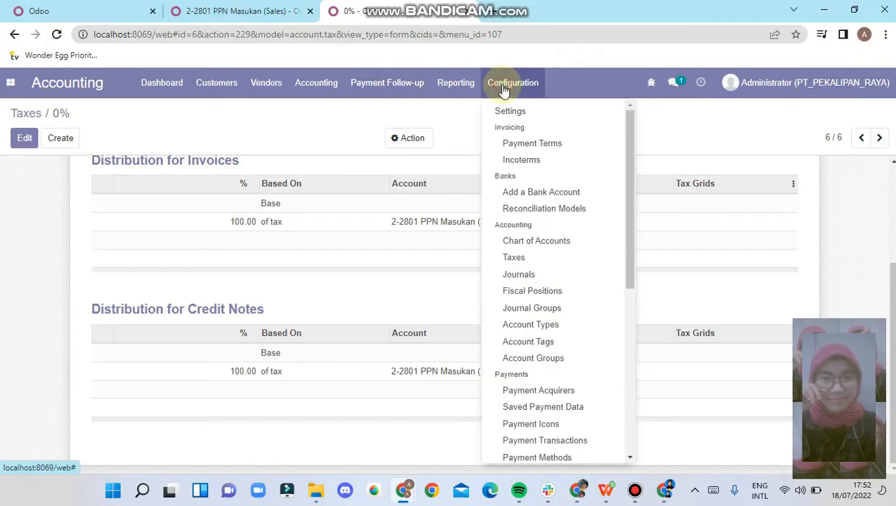
left_click(536, 276)
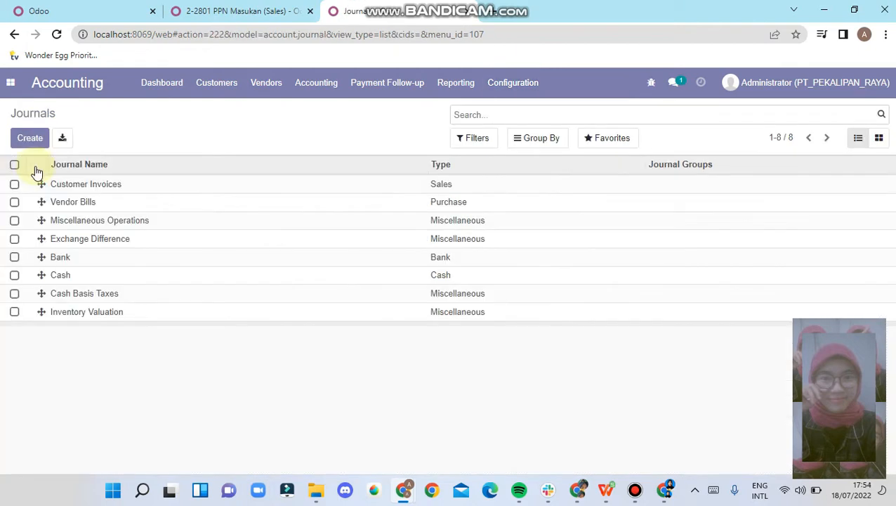
left_click(14, 183)
left_click(14, 202)
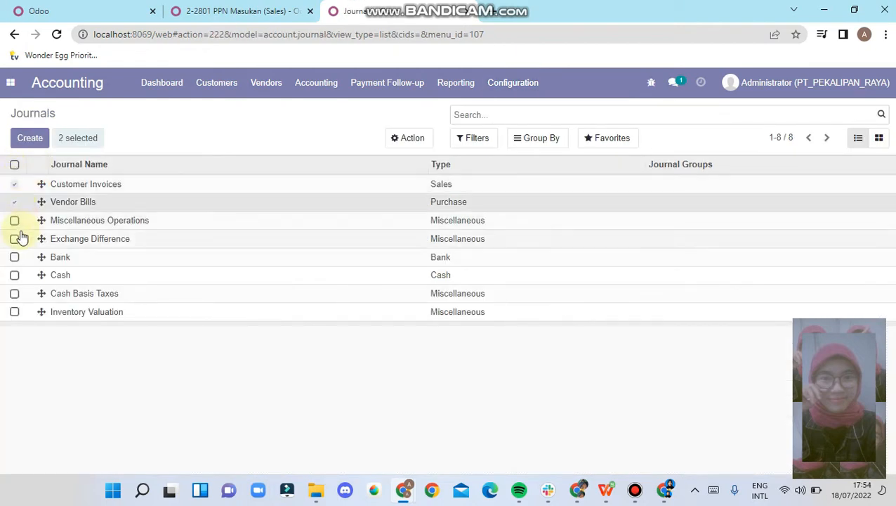
left_click(15, 257)
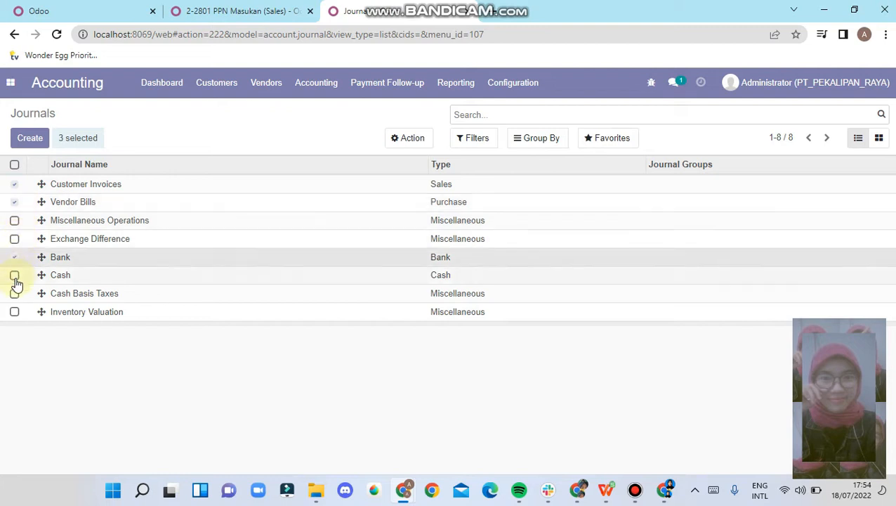
left_click(14, 275)
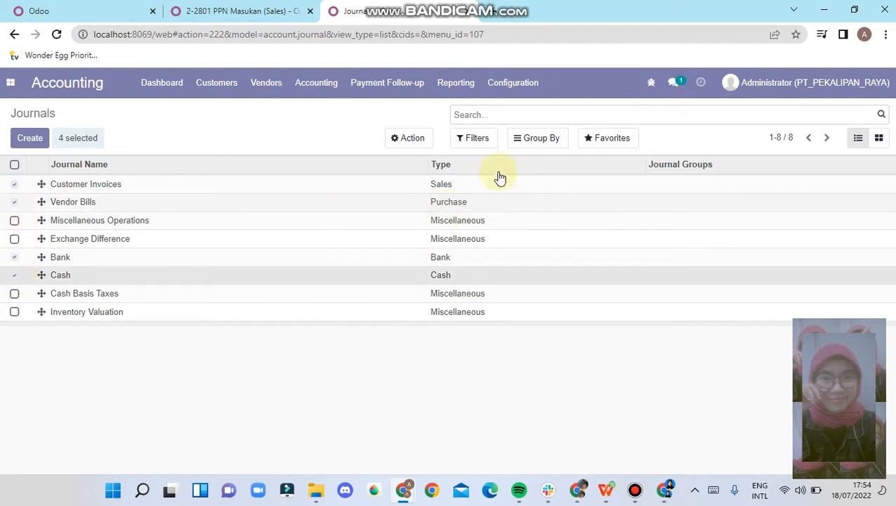
left_click(410, 138)
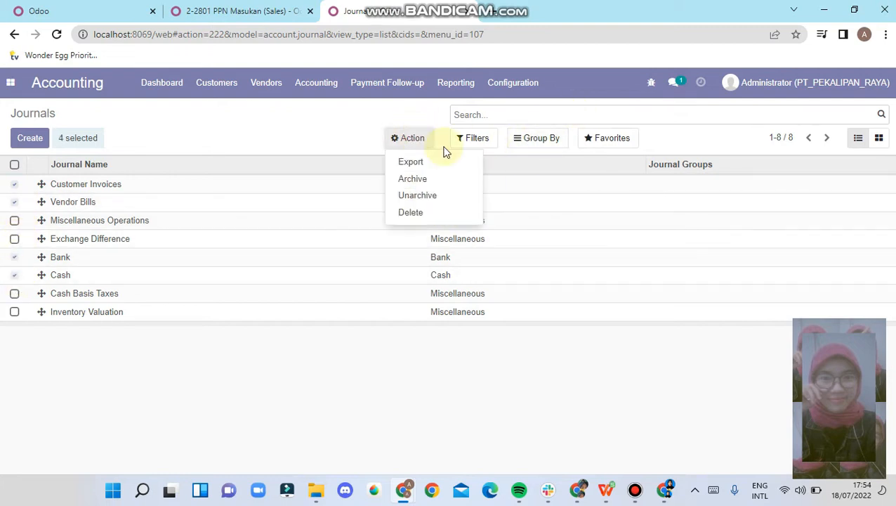
left_click(410, 214)
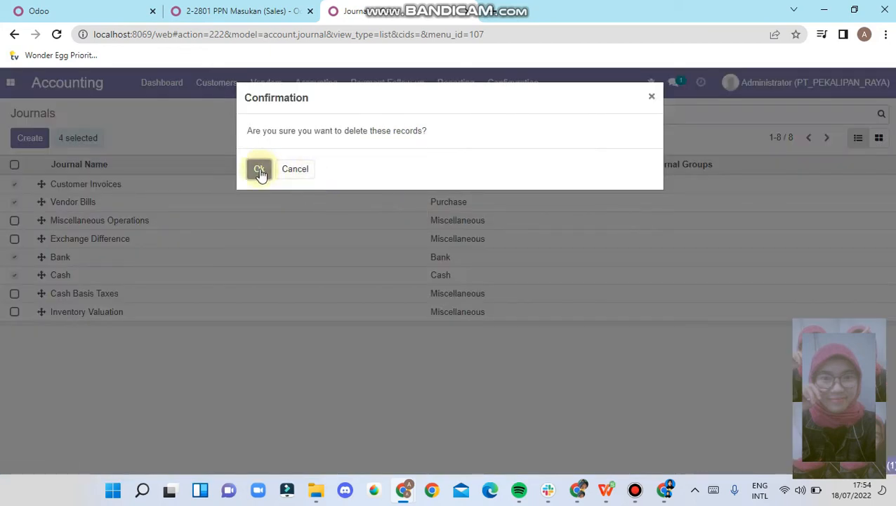
key("Return")
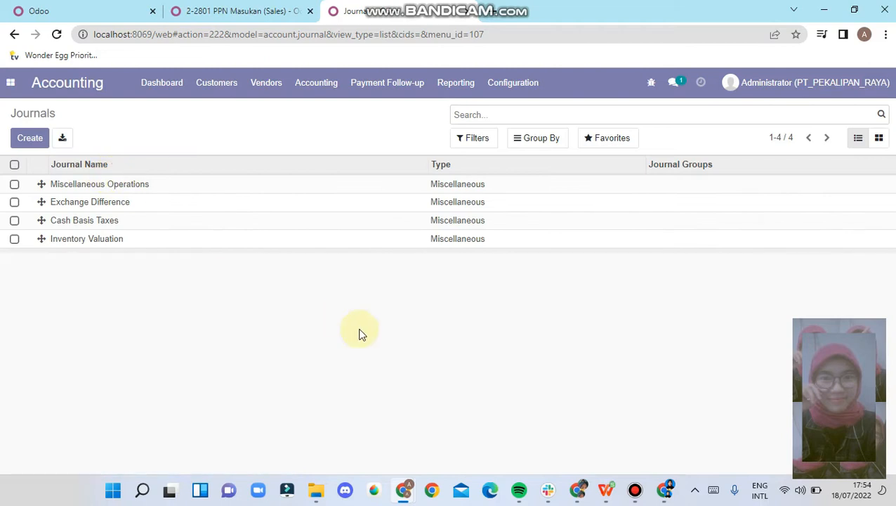
left_click(634, 490)
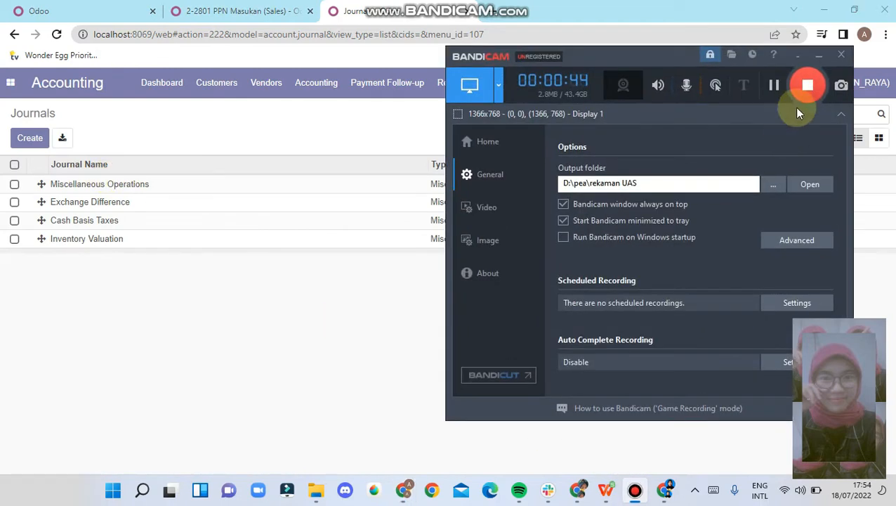
left_click(817, 59)
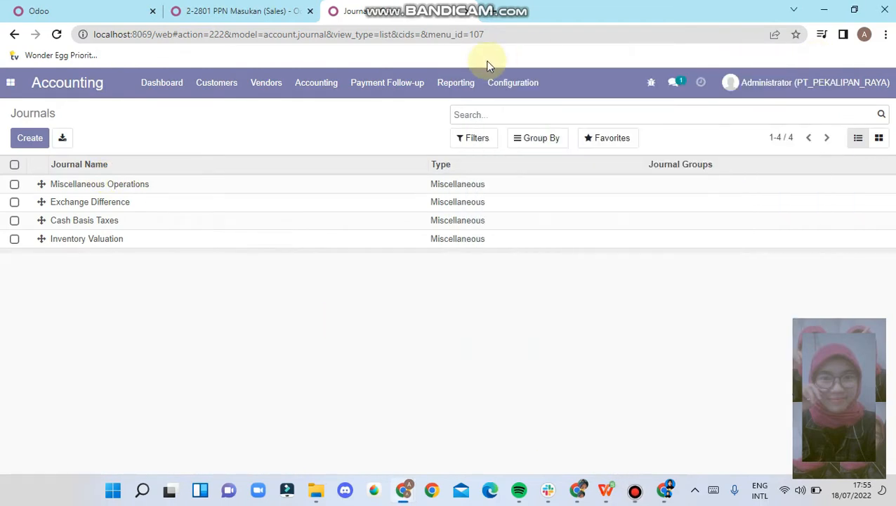
Step: Open the chart of accounts and start a custom filter on the account Code
left_click(509, 82)
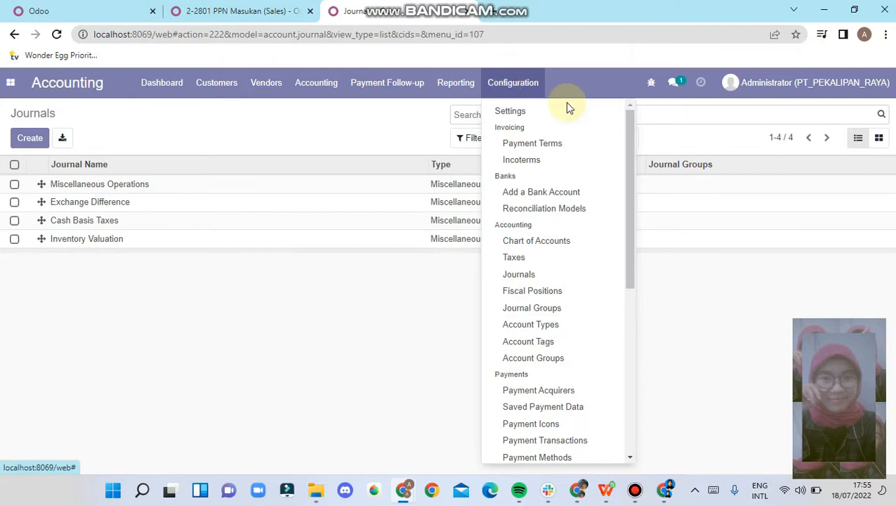
left_click(576, 244)
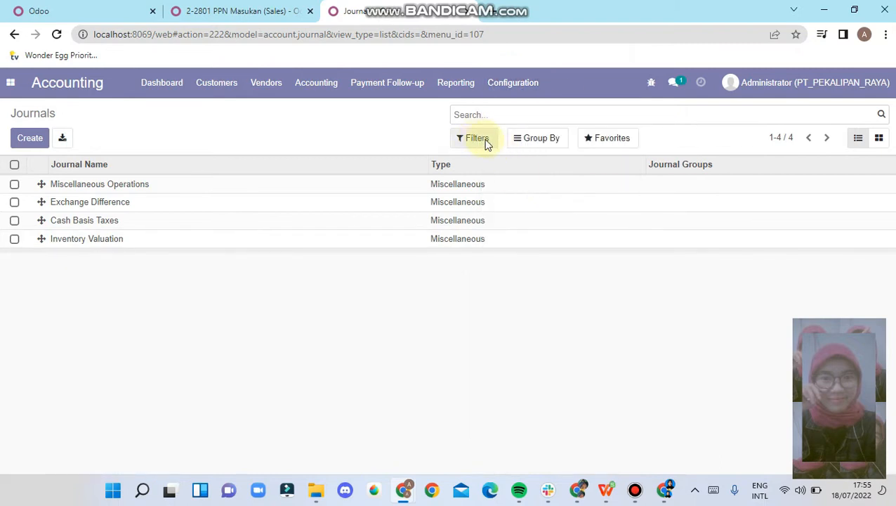
left_click(475, 138)
left_click(510, 328)
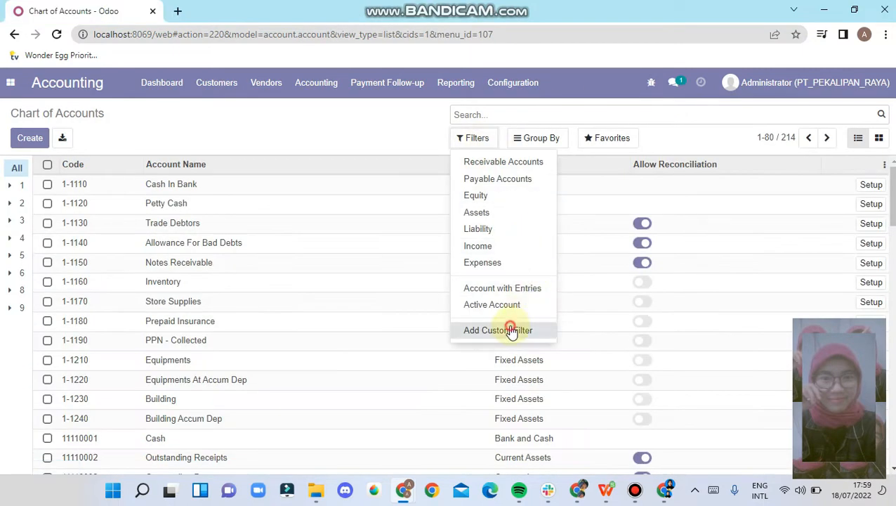
left_click(513, 351)
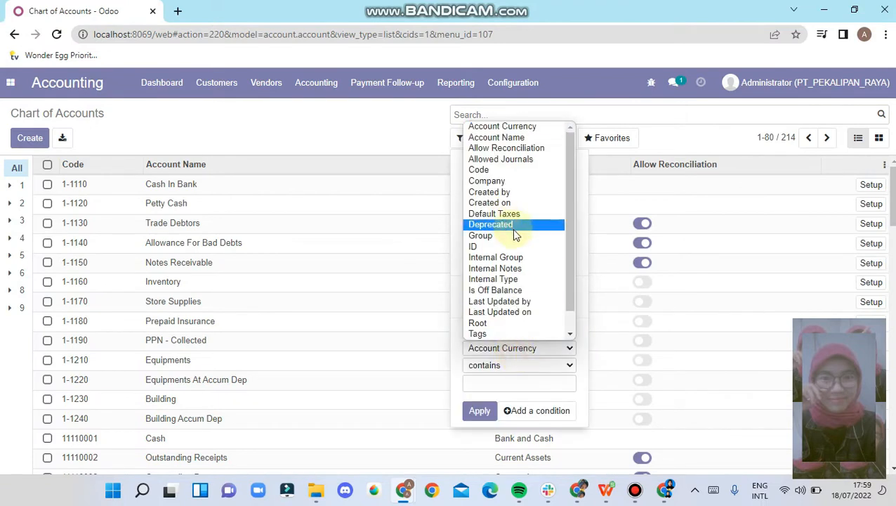
left_click(497, 169)
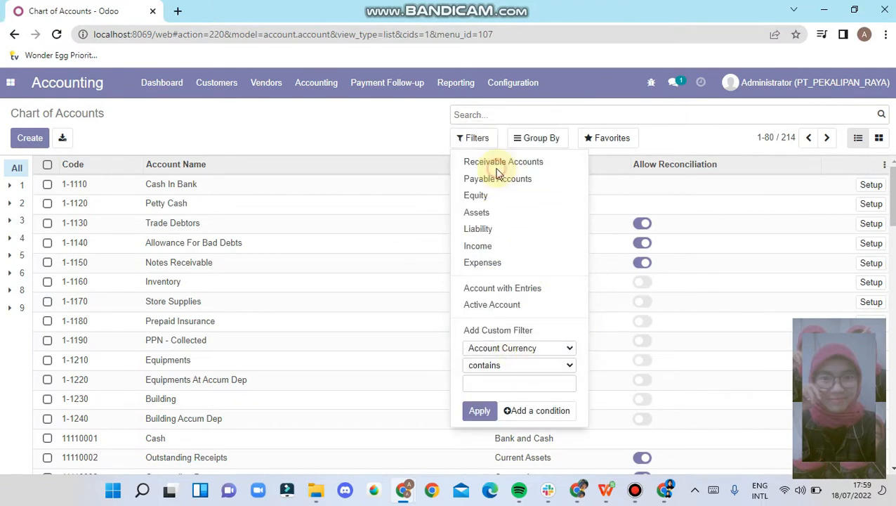
left_click(635, 490)
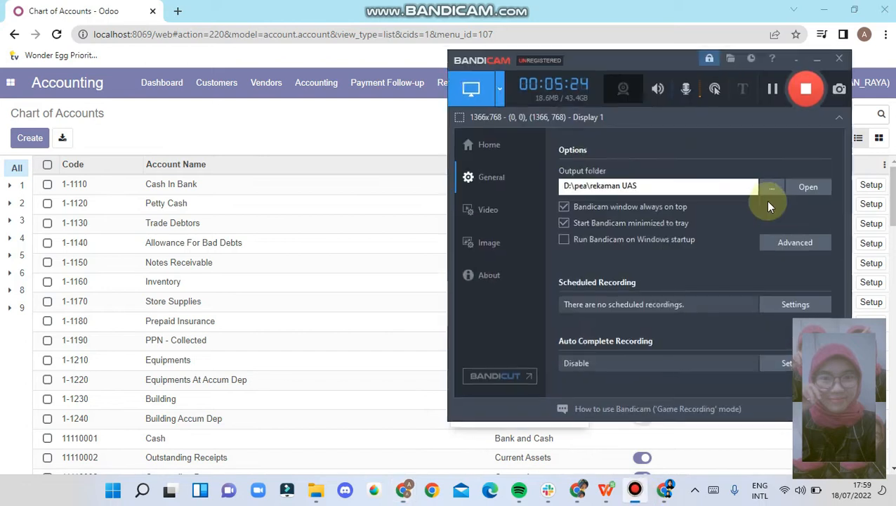
left_click(774, 88)
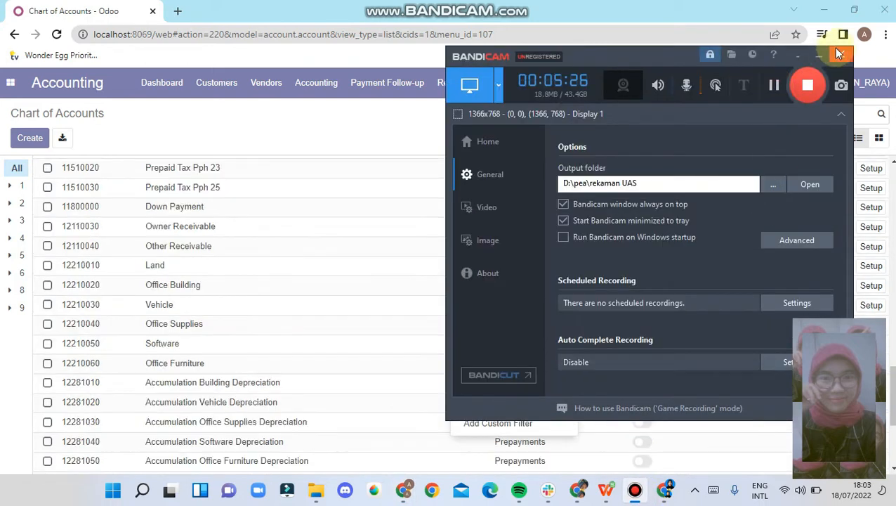
left_click(822, 56)
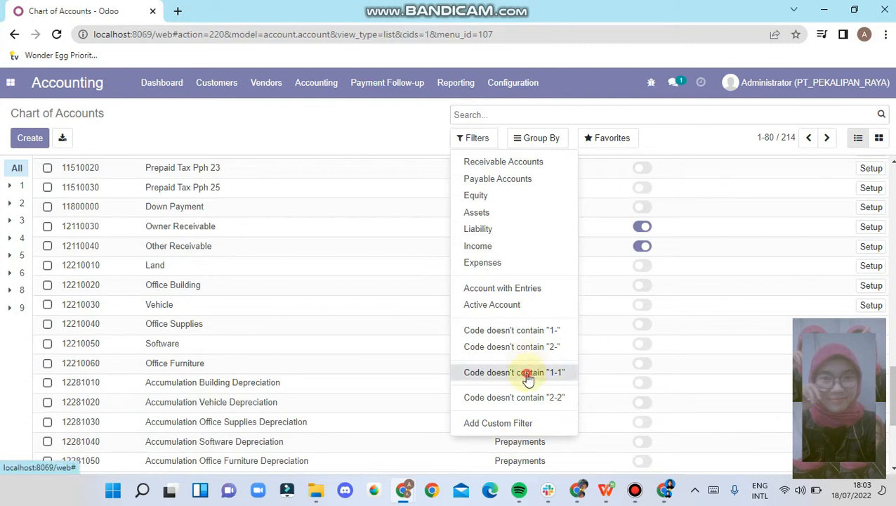
Step: Apply the filters Code doesn't contain "1-1" and "2-2", and define a custom filter for Code doesn't contain 3-3
left_click(531, 373)
left_click(538, 398)
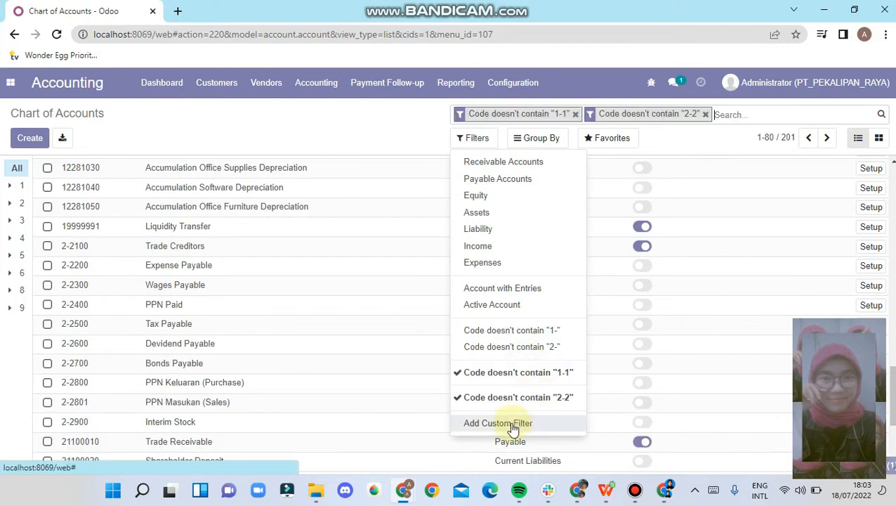
left_click(507, 424)
scroll(594, 449, "down", 2)
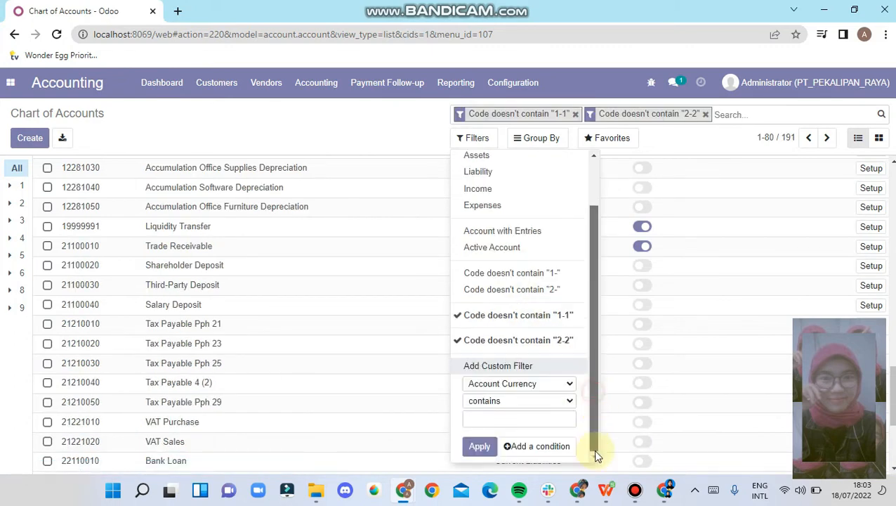
left_click(531, 385)
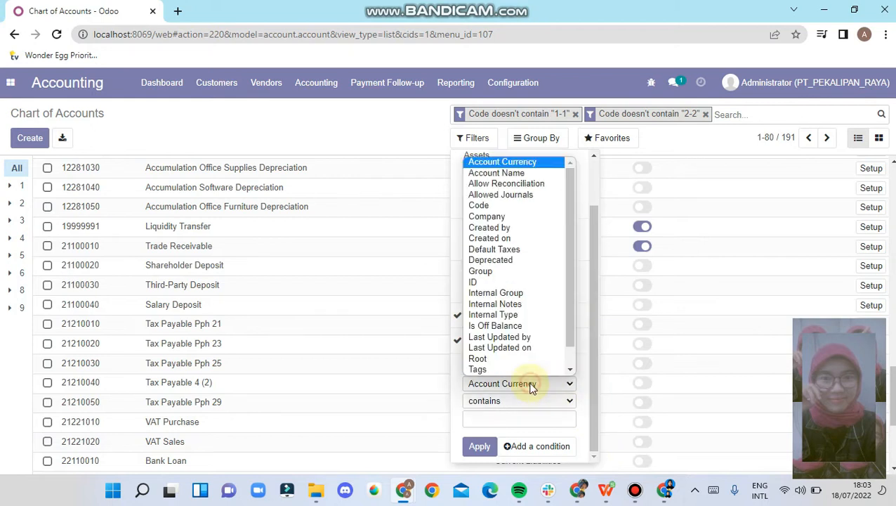
left_click(482, 205)
left_click(493, 400)
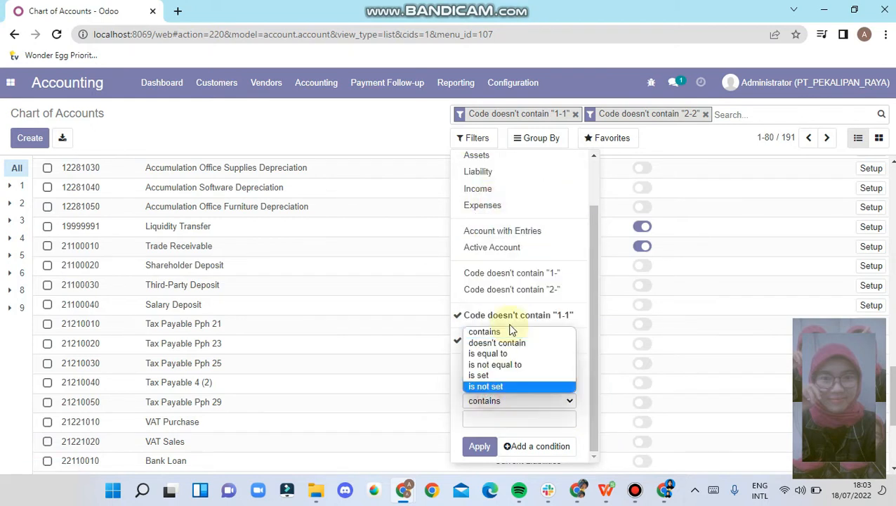
left_click(478, 344)
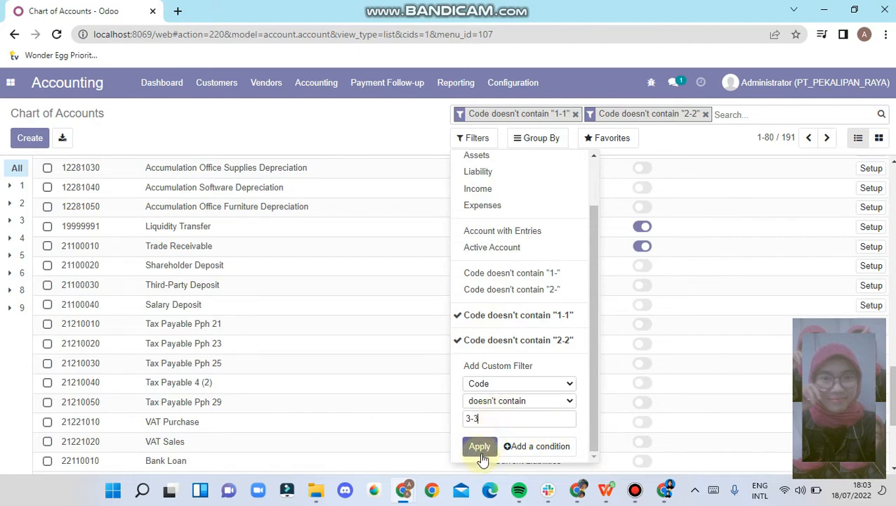
Step: Add a second condition to the custom filter: Code doesn't contain 4-4
left_click(596, 403)
left_click(538, 444)
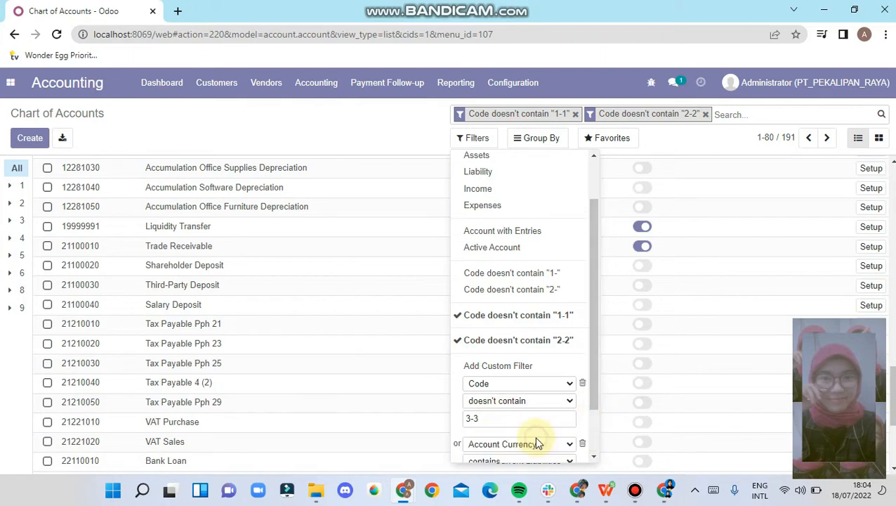
left_click(592, 321)
left_click_drag(592, 322, 560, 404)
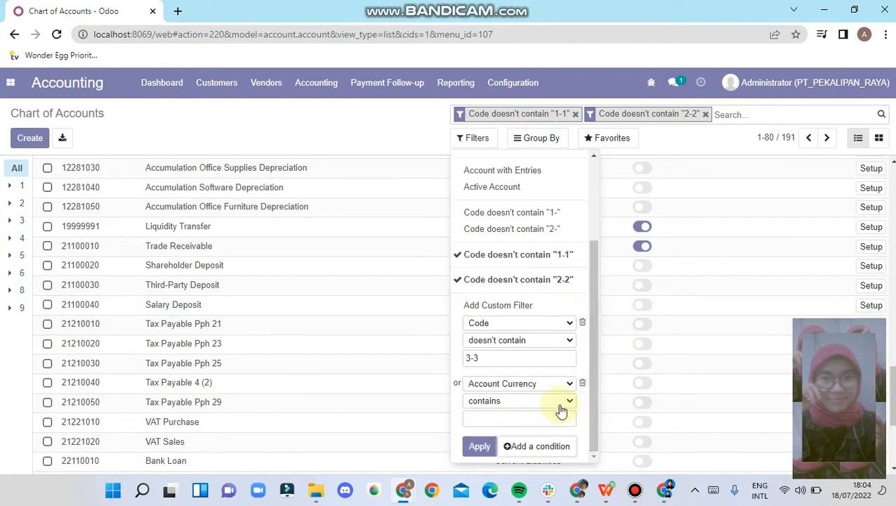
left_click(523, 384)
left_click(523, 384)
left_click(523, 384)
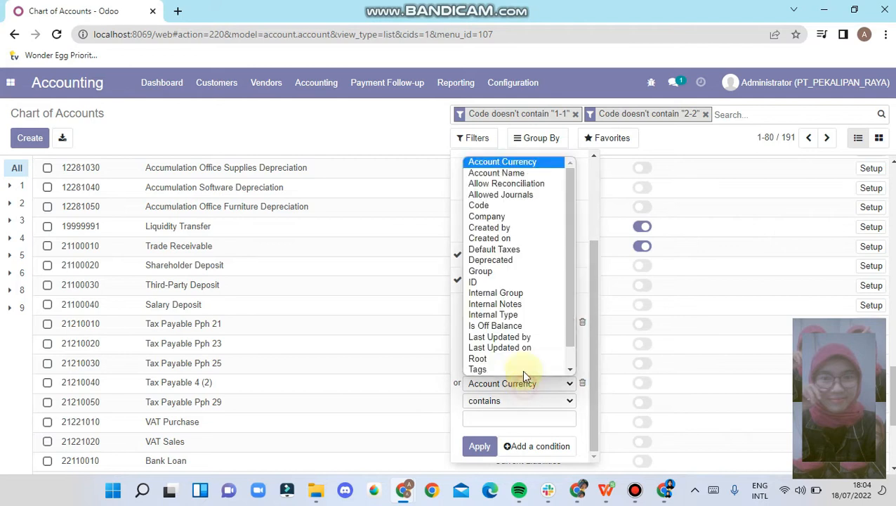
left_click(478, 205)
left_click(501, 405)
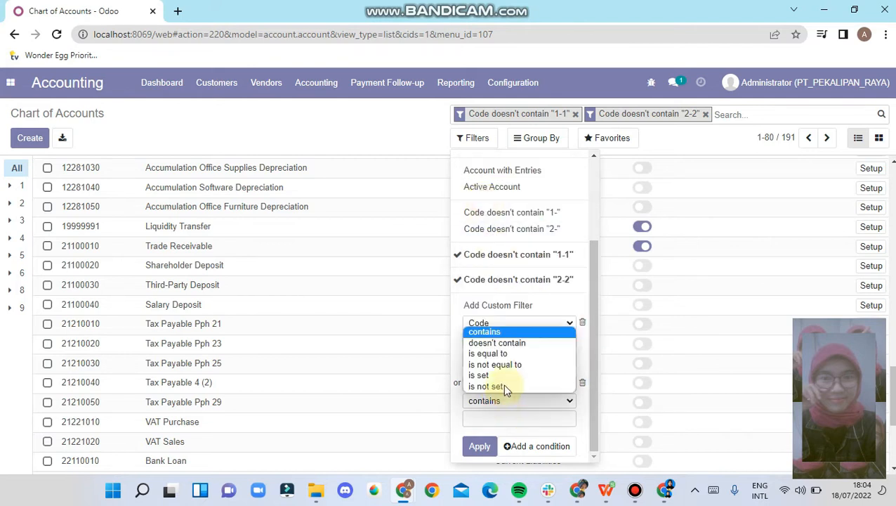
left_click(481, 342)
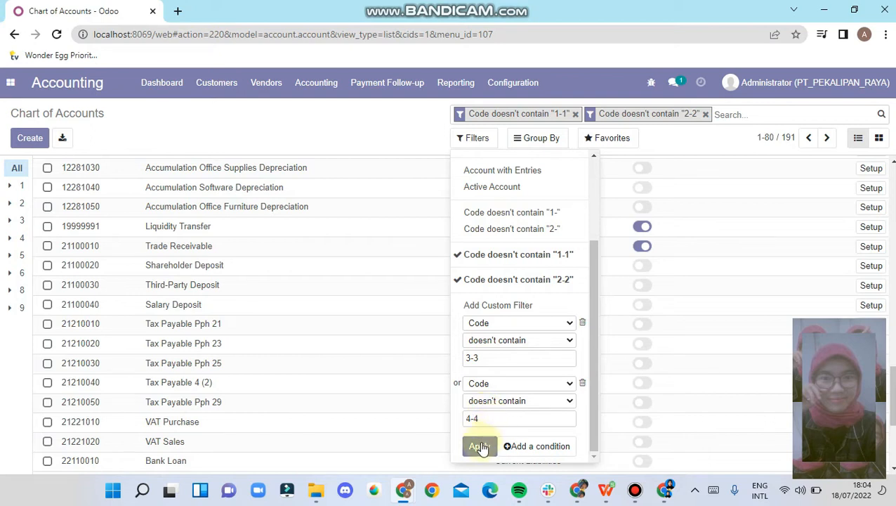
Step: Add a third condition to the custom filter: Code doesn't contain 5-5
left_click(523, 446)
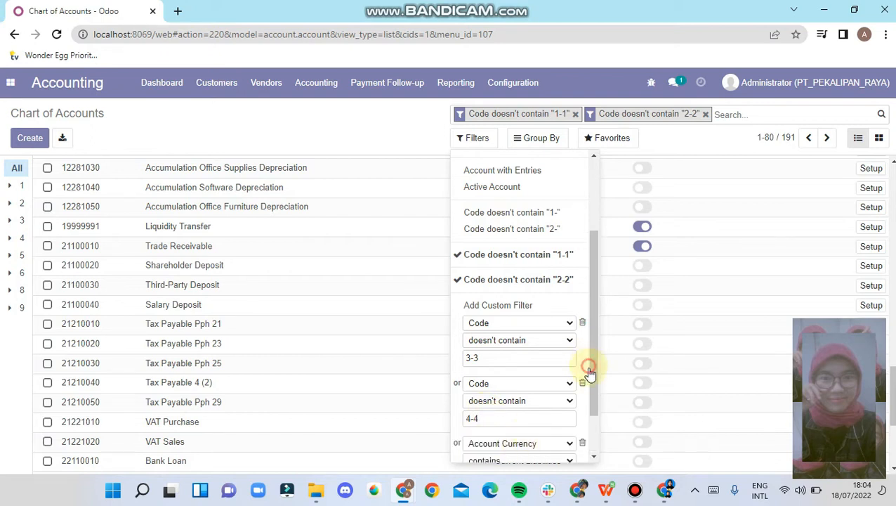
scroll(590, 403, "down", 2)
left_click(511, 384)
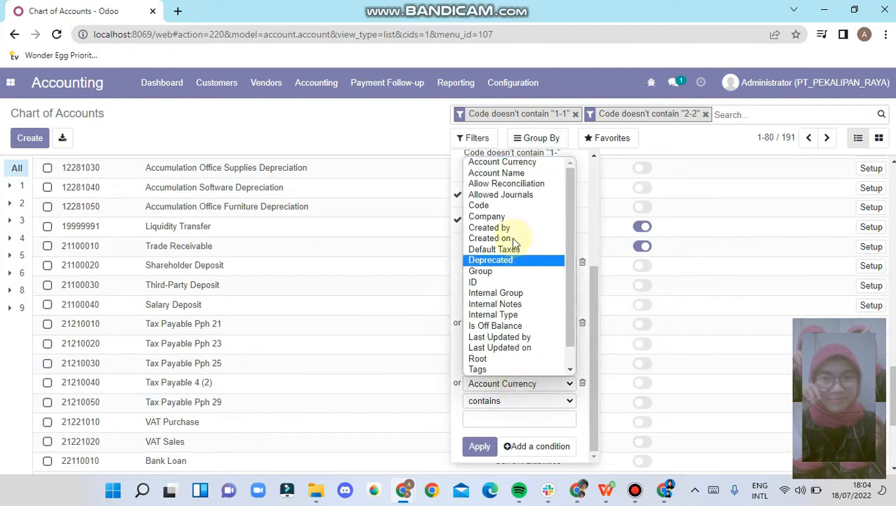
left_click(489, 205)
left_click(505, 403)
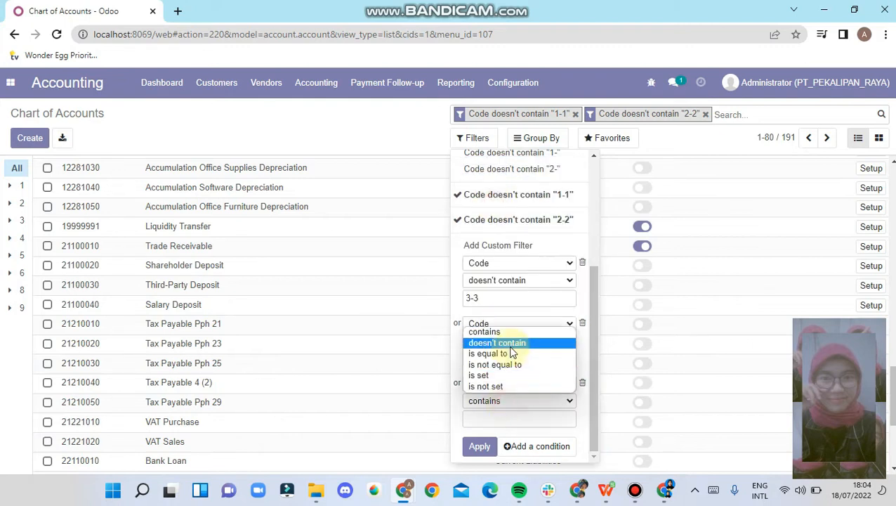
left_click(492, 343)
left_click(508, 418)
type("5-5")
Step: Add a fourth condition to the custom filter: Code doesn't contain 6-6
left_click(523, 446)
left_click(511, 384)
left_click(489, 205)
left_click(494, 422)
type("6-6")
Step: Discard the extra blank condition and apply the custom account code filter
left_click(526, 445)
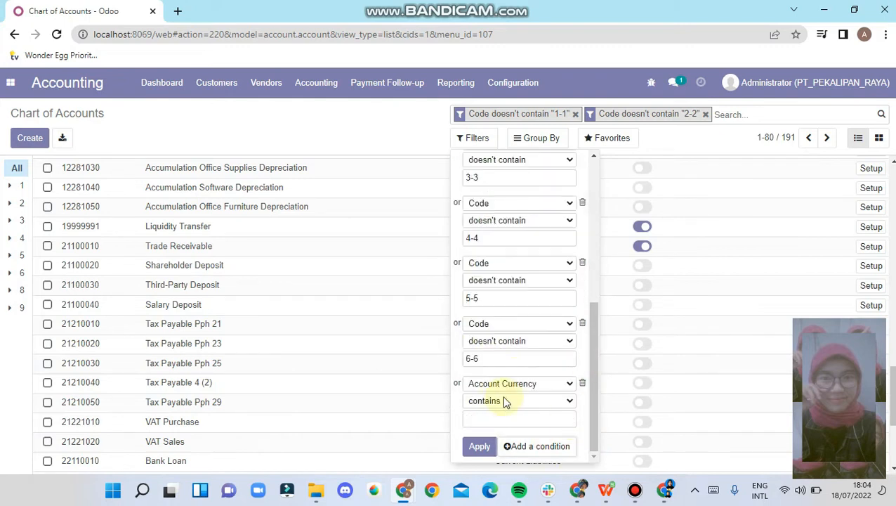
left_click(582, 382)
left_click(480, 446)
Step: Select all filtered accounts on the current page, delete them and confirm the deletion
left_click(47, 206)
left_click(414, 180)
left_click(420, 181)
left_click(420, 181)
left_click(411, 220)
left_click(257, 173)
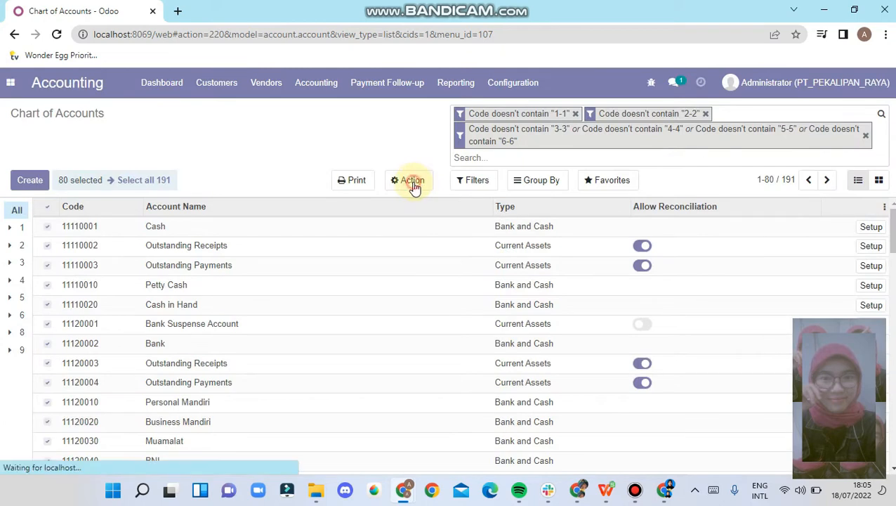
Step: Delete the remaining filtered accounts one page at a time, confirming each deletion, until the filtered list is empty
left_click(51, 207)
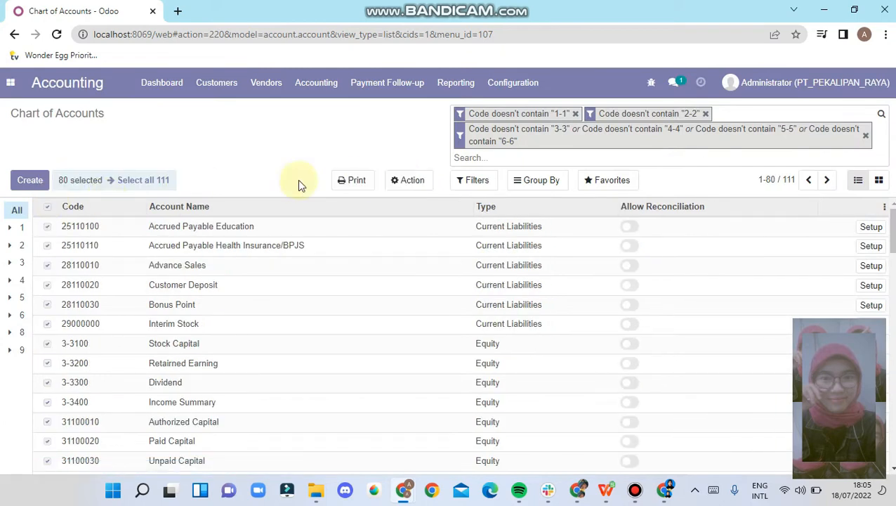
left_click(409, 181)
left_click(411, 222)
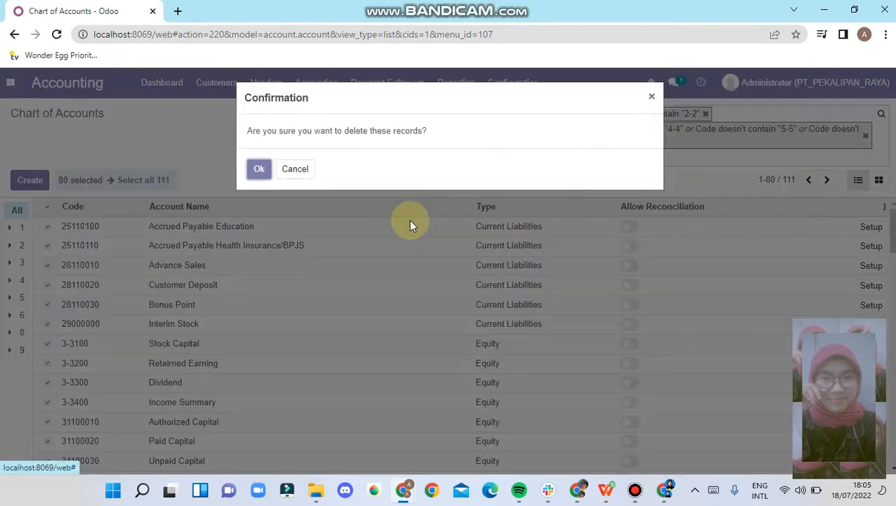
left_click(257, 170)
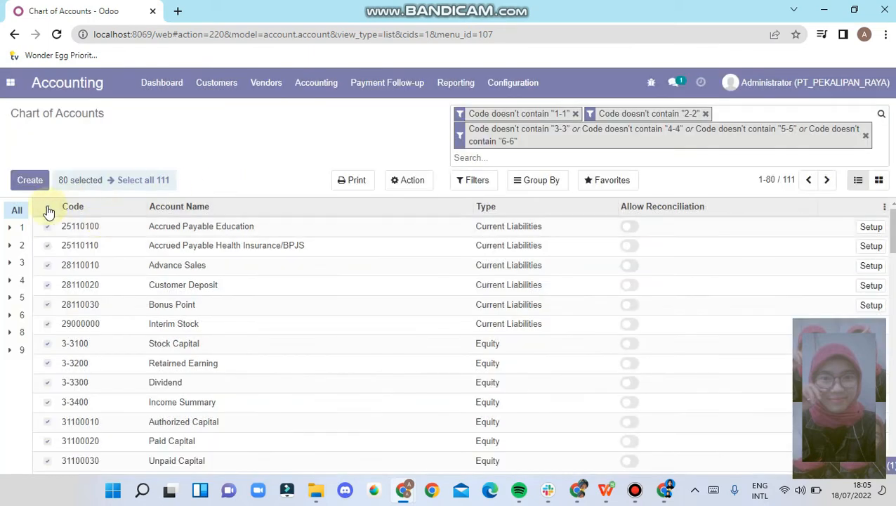
left_click(48, 207)
left_click(404, 183)
left_click(406, 217)
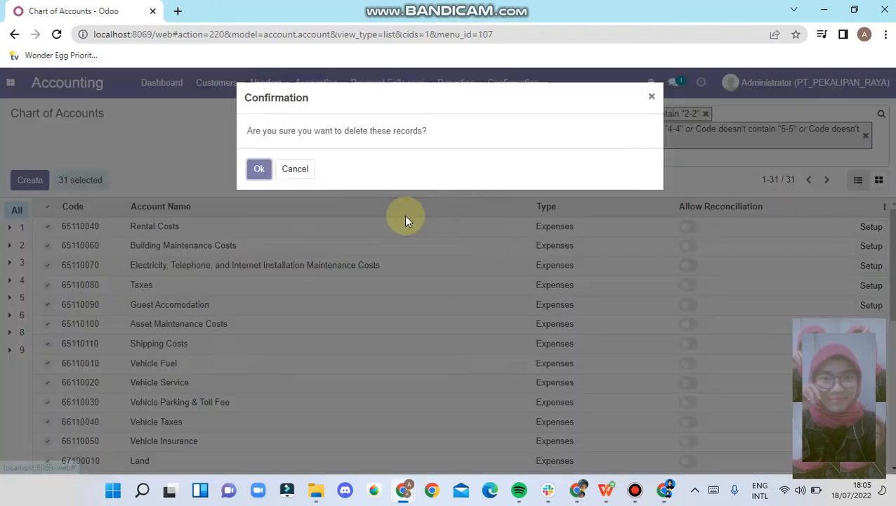
left_click(268, 172)
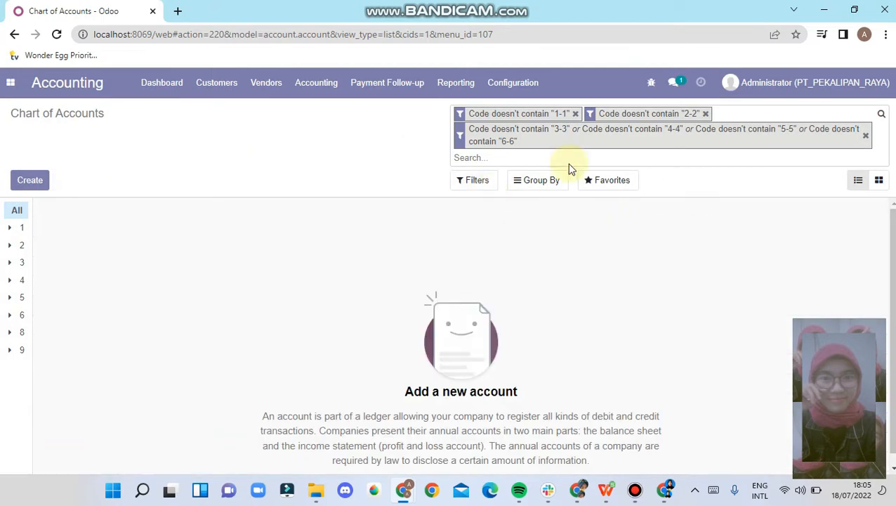
Step: Remove all account code filters from the Chart of Accounts and look through the remaining accounts
left_click(575, 113)
left_click(577, 113)
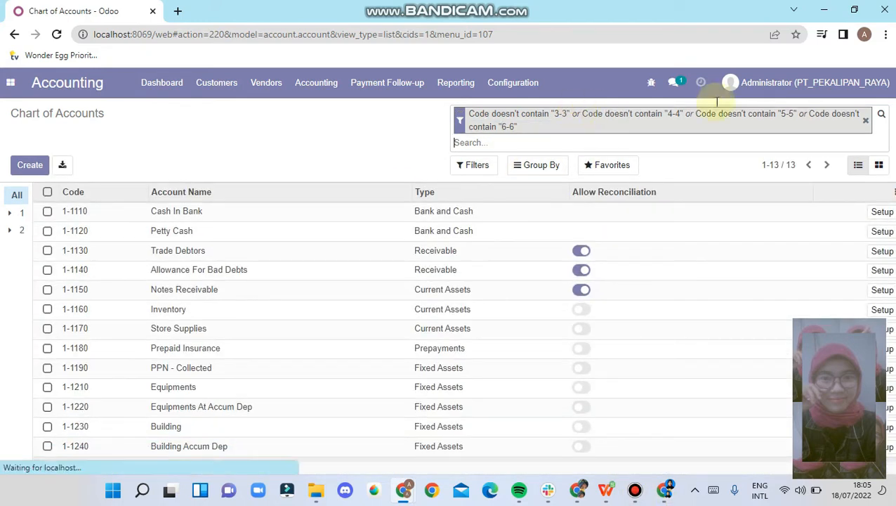
left_click(864, 125)
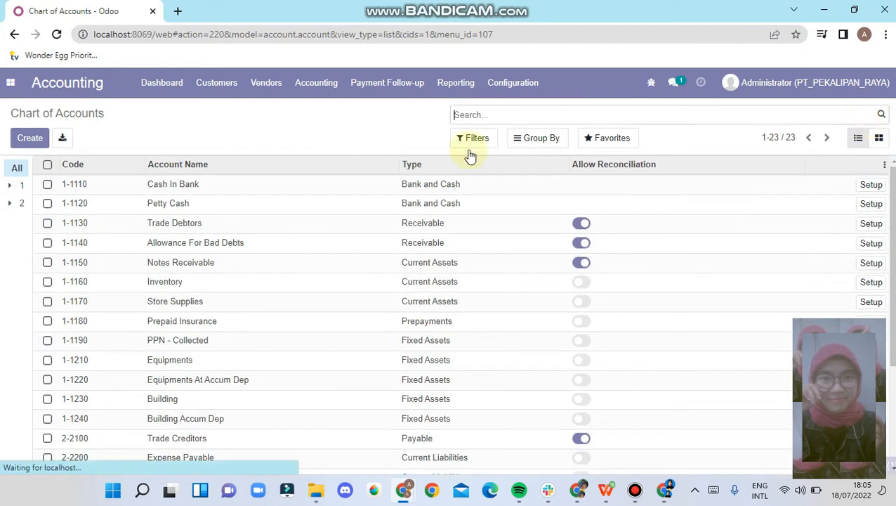
left_click_drag(892, 296, 893, 394)
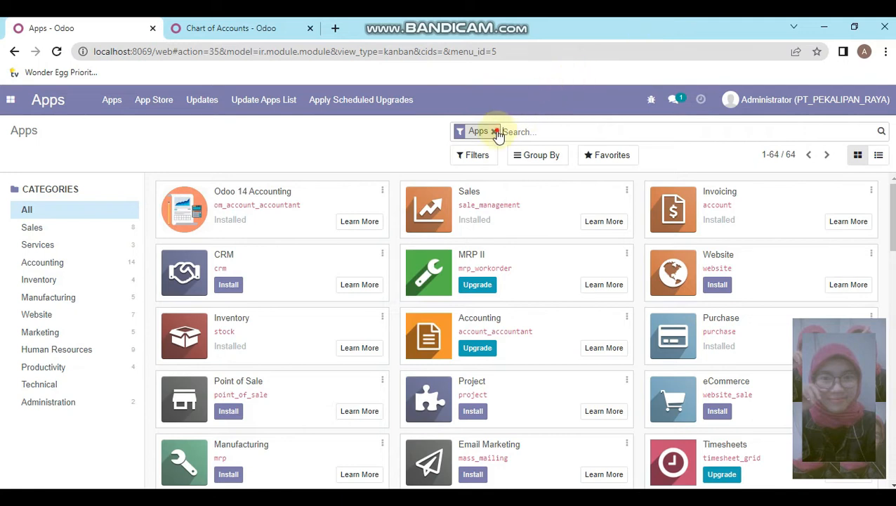
Step: Clear the default Apps filter and search the modules for "contact"
left_click(494, 132)
type("contact")
key("Return")
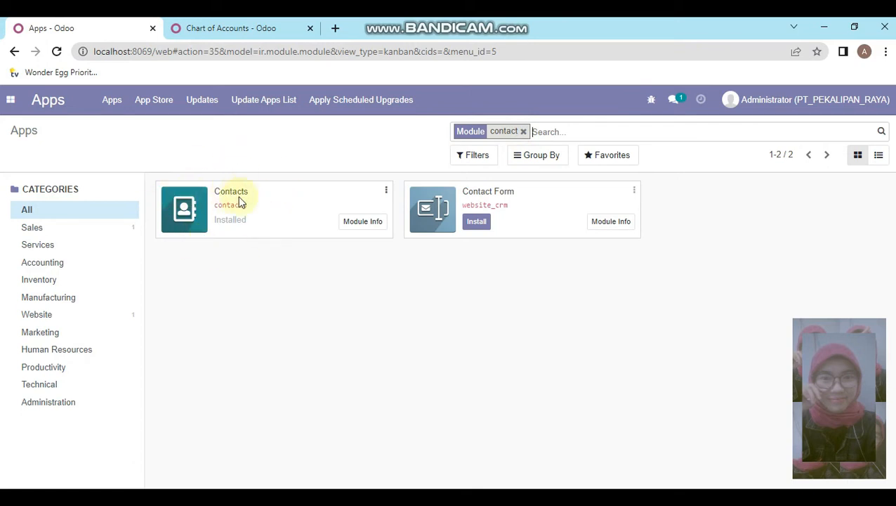
Step: Switch to the Contacts app and open its Banks configuration list
left_click(11, 100)
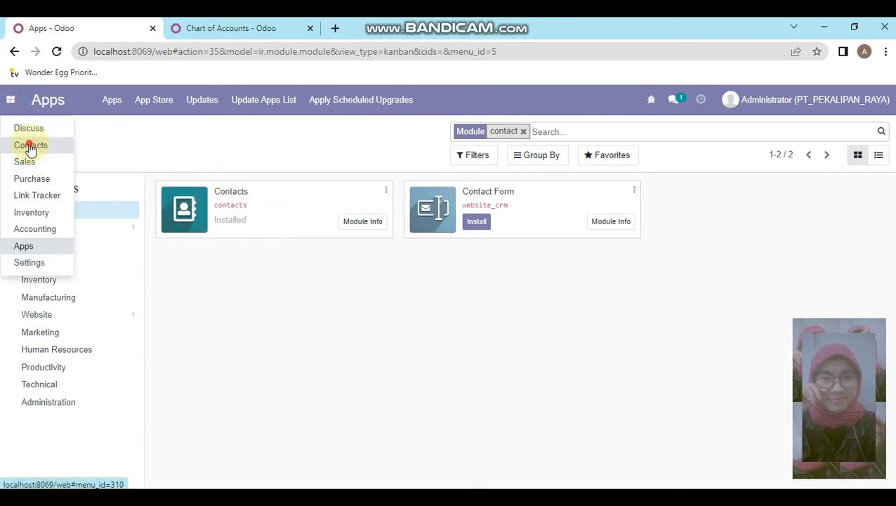
left_click(30, 147)
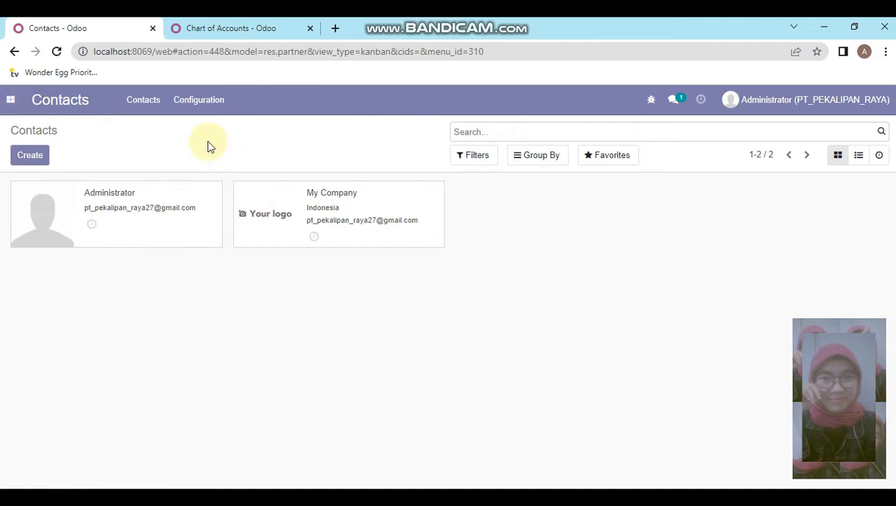
left_click(227, 103)
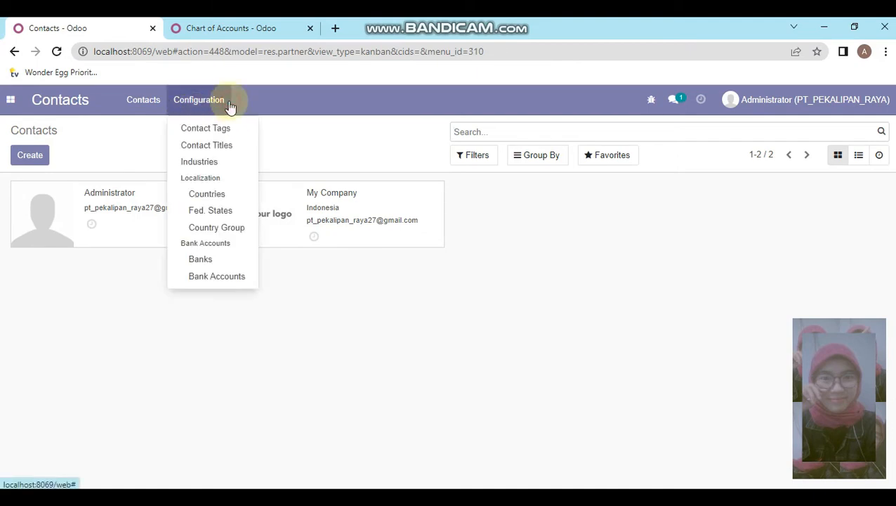
left_click(218, 264)
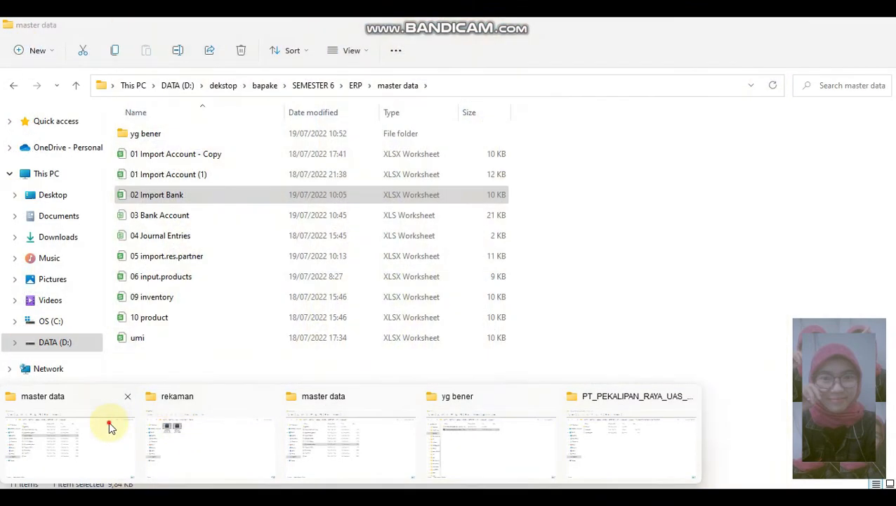
Step: Review the id, name and Bank Identifier Code columns in the 02 Import Bank spreadsheet, then return to the Odoo Banks list
left_click(108, 421)
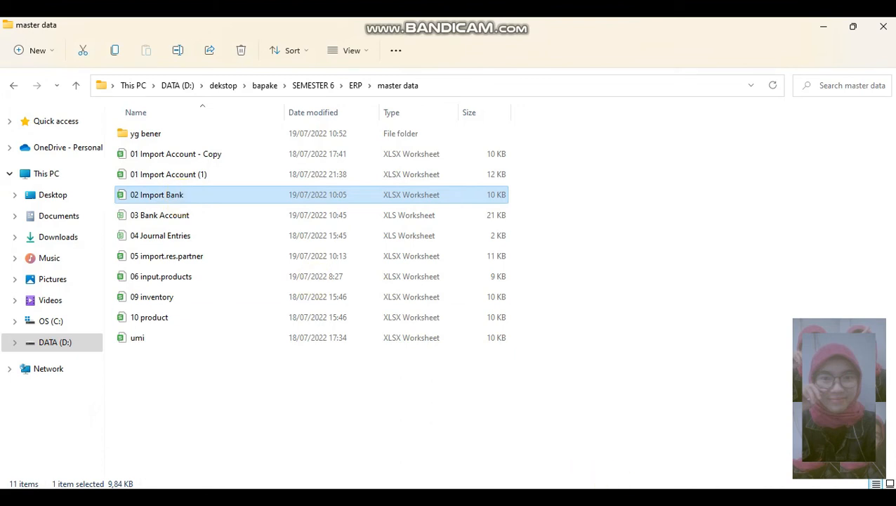
left_click(803, 442)
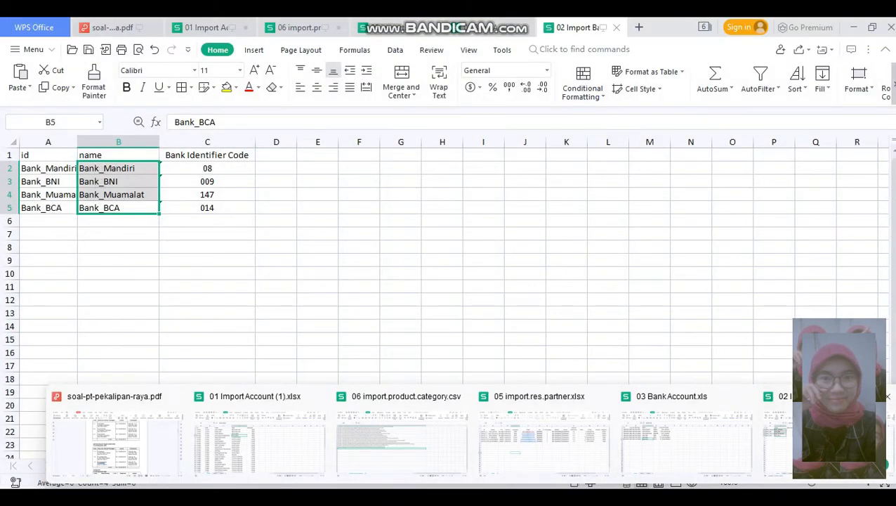
left_click(250, 228)
left_click_drag(25, 153, 268, 230)
left_click_drag(44, 153, 193, 206)
left_click(375, 274)
mouse_move(360, 495)
left_click(357, 435)
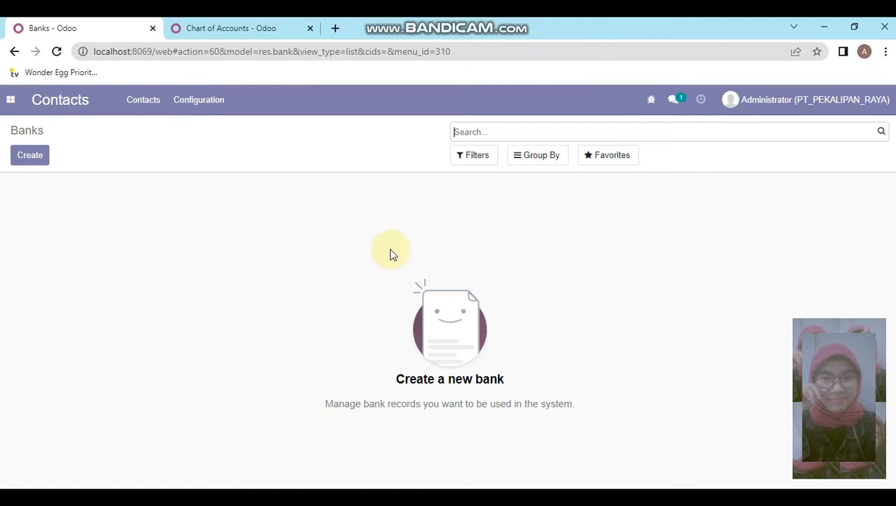
Step: Load the 02 Import Bank file into the Banks record import and test it
left_click(594, 155)
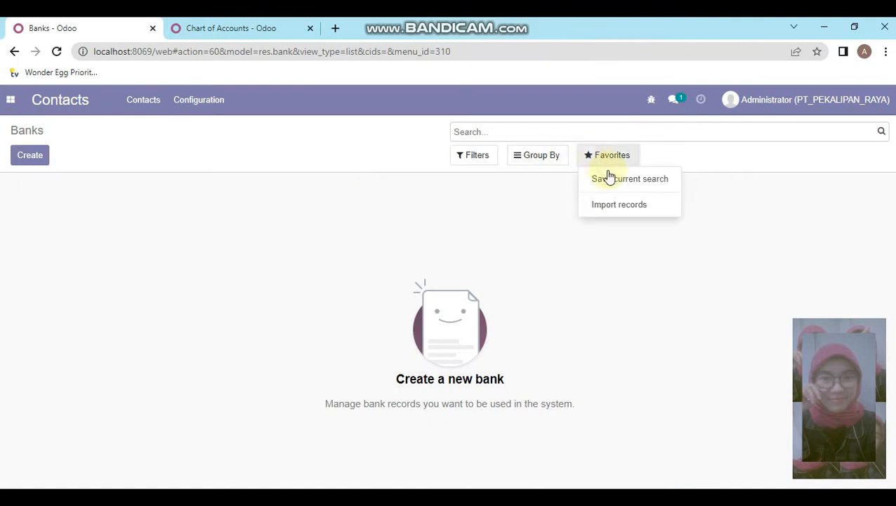
left_click(620, 209)
left_click(43, 157)
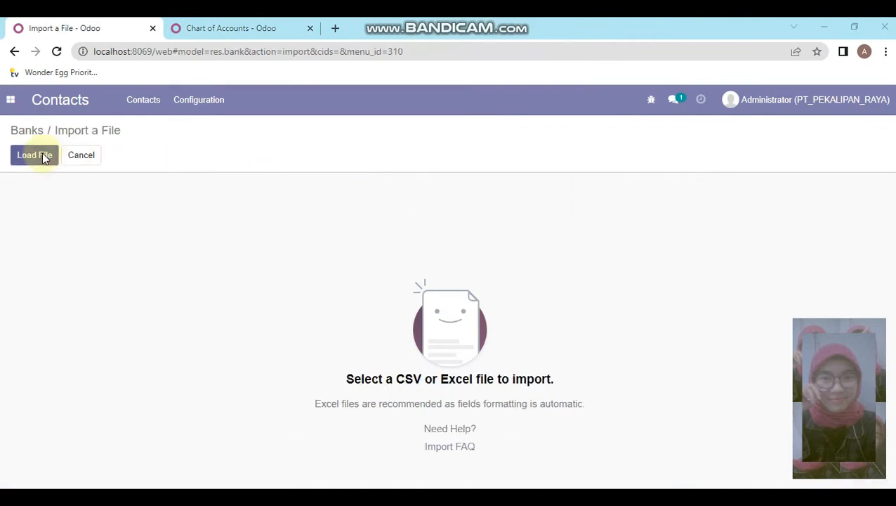
double_click(316, 254)
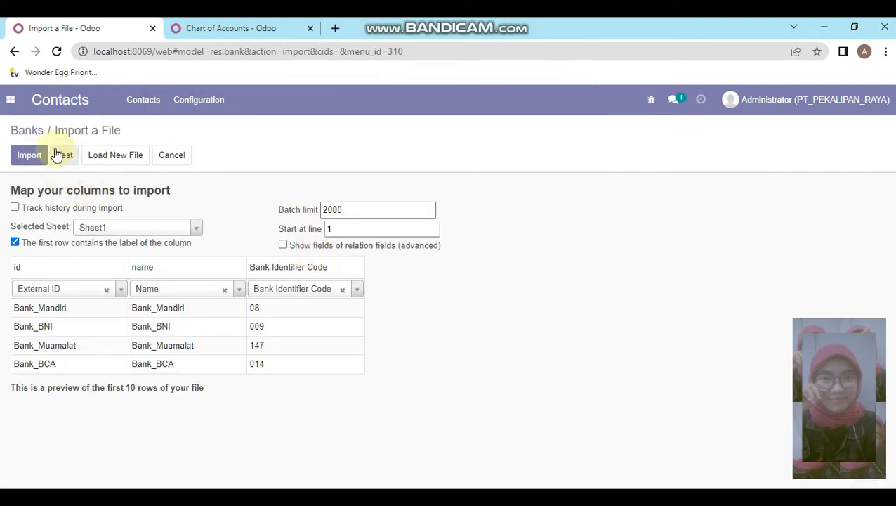
left_click(63, 156)
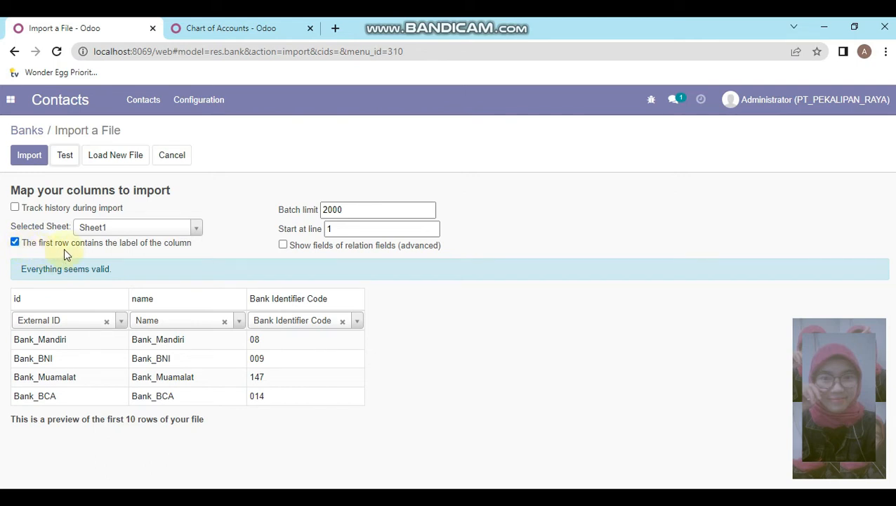
Step: Turn off the first-row column label option, inspect the import preview and turn the option back on
left_click(15, 243)
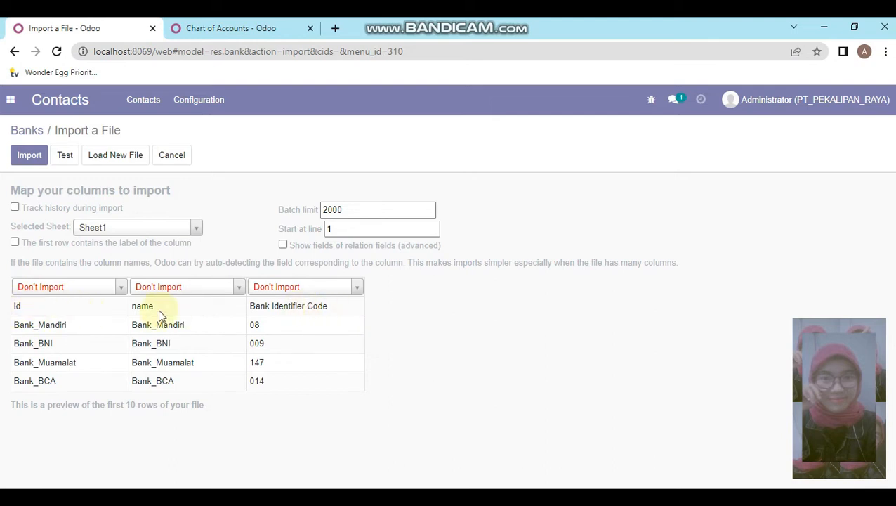
left_click_drag(16, 305, 250, 380)
left_click(35, 303)
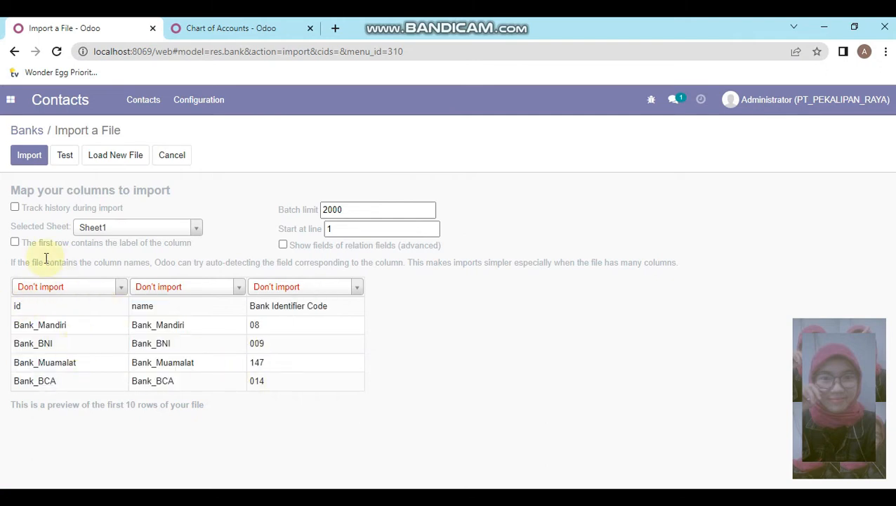
left_click(14, 243)
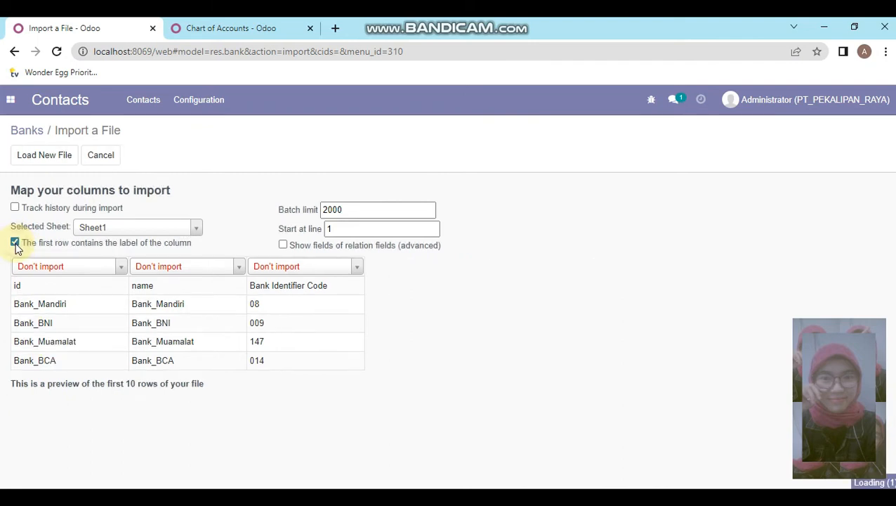
Step: Test the bank file again and import its bank records
left_click(65, 154)
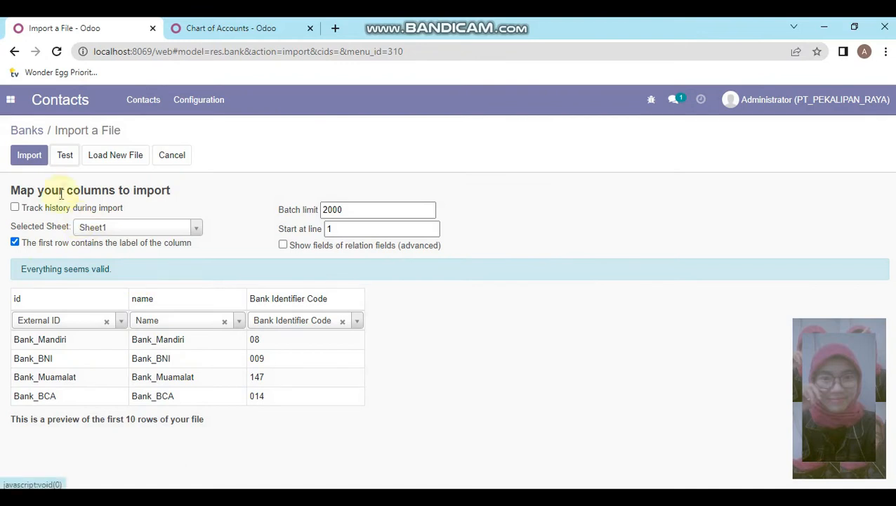
left_click(29, 155)
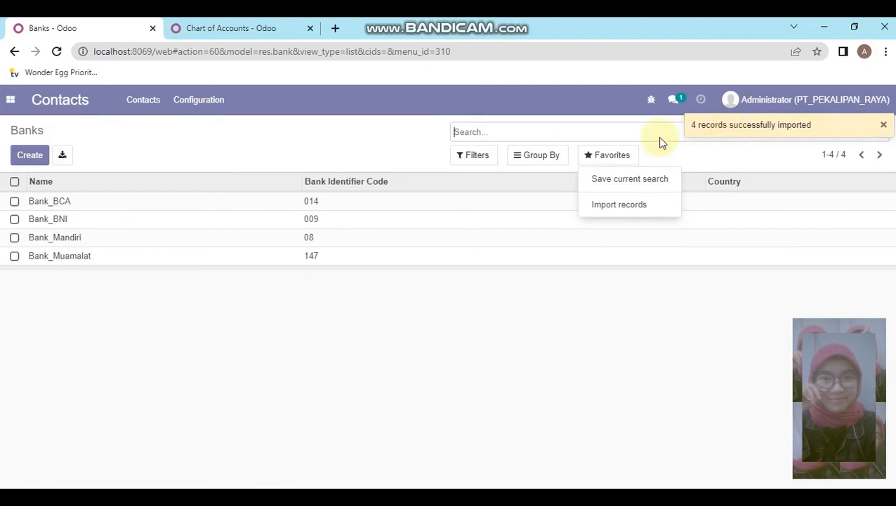
Step: Go to the Contacts list and load the 05 import.res.partner file into its record import
left_click(270, 148)
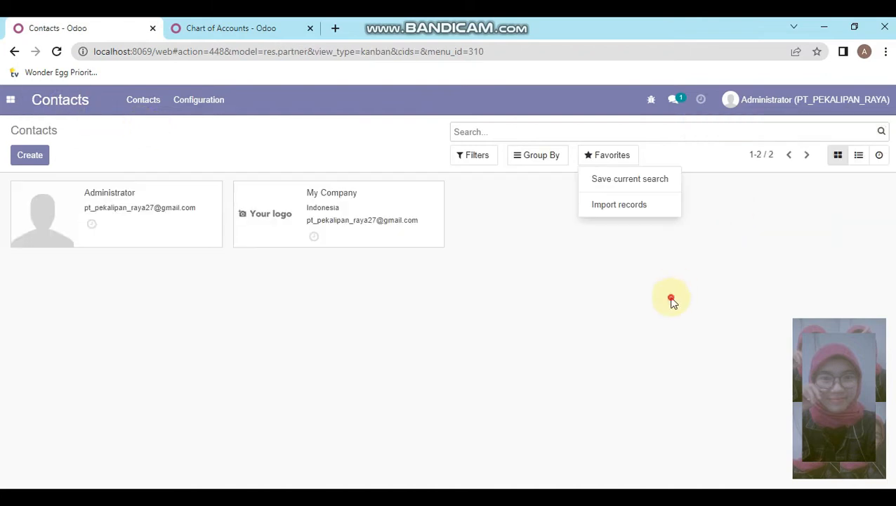
left_click(672, 300)
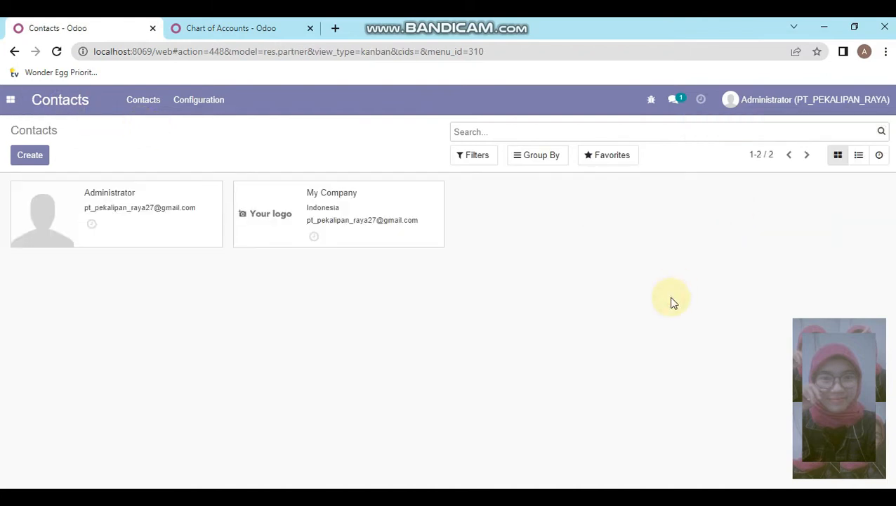
left_click(597, 160)
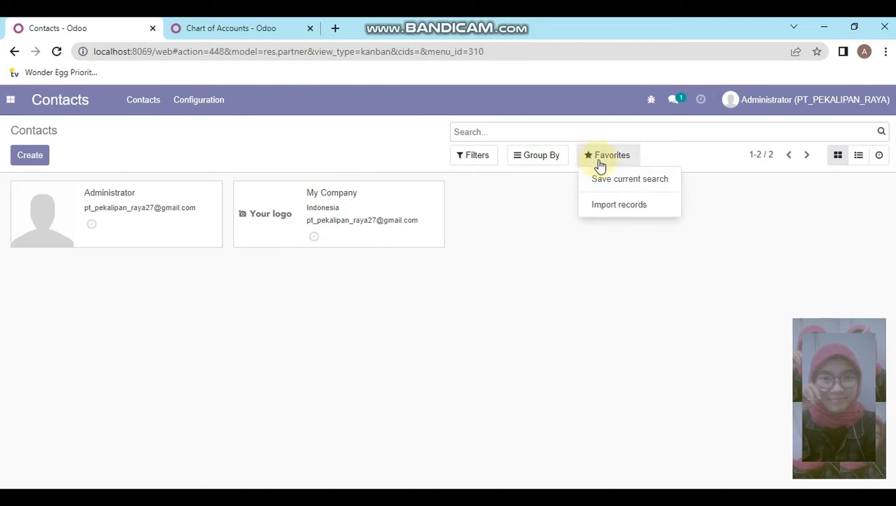
left_click(628, 205)
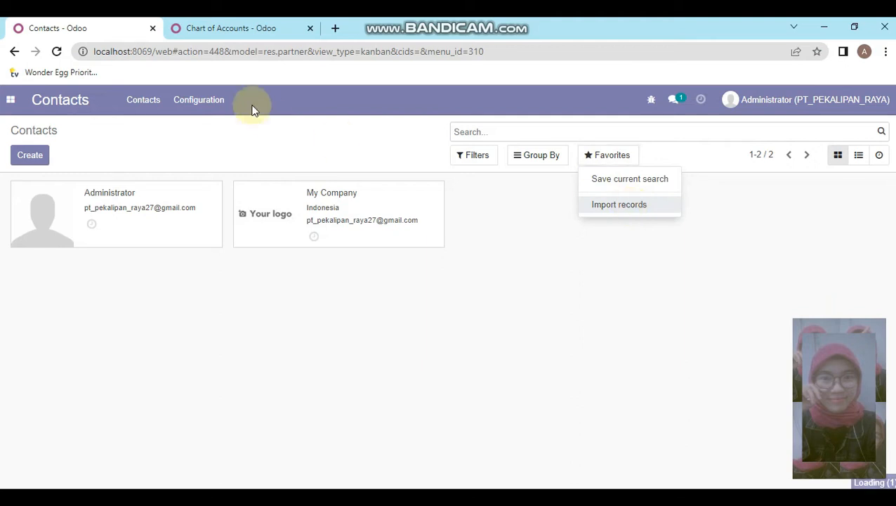
left_click(34, 154)
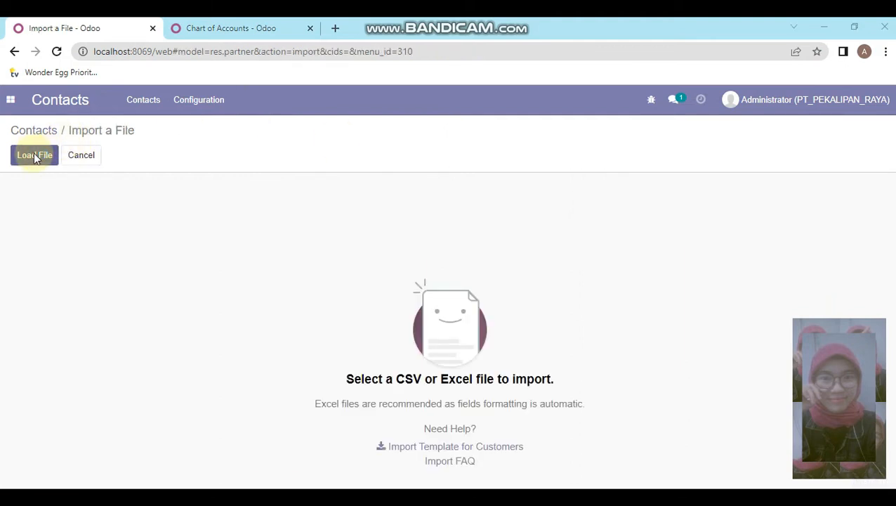
left_click_drag(582, 248, 498, 276)
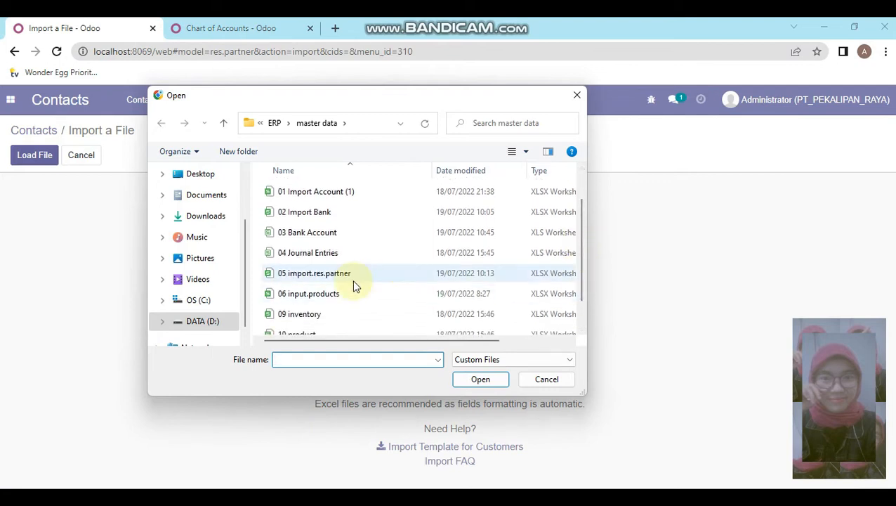
double_click(333, 278)
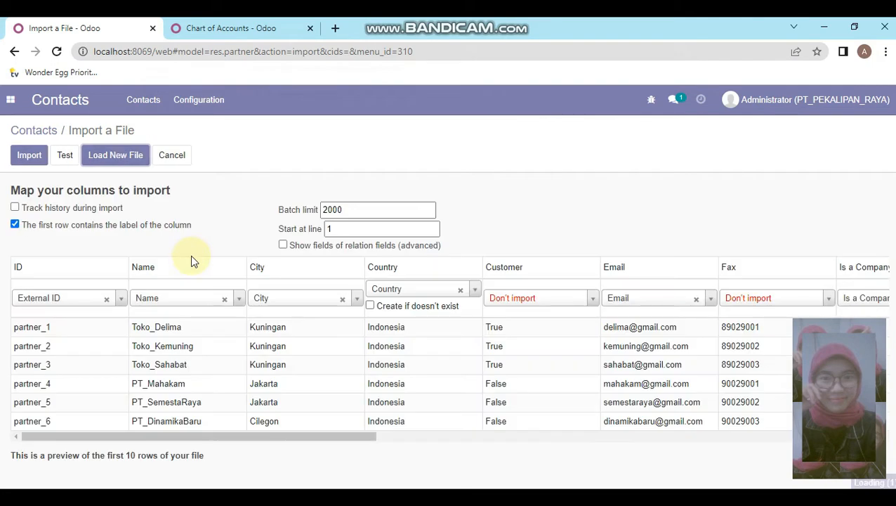
Step: Test the partner import and examine the column mappings across the preview, including Account Payable and Account Receivable
left_click(64, 155)
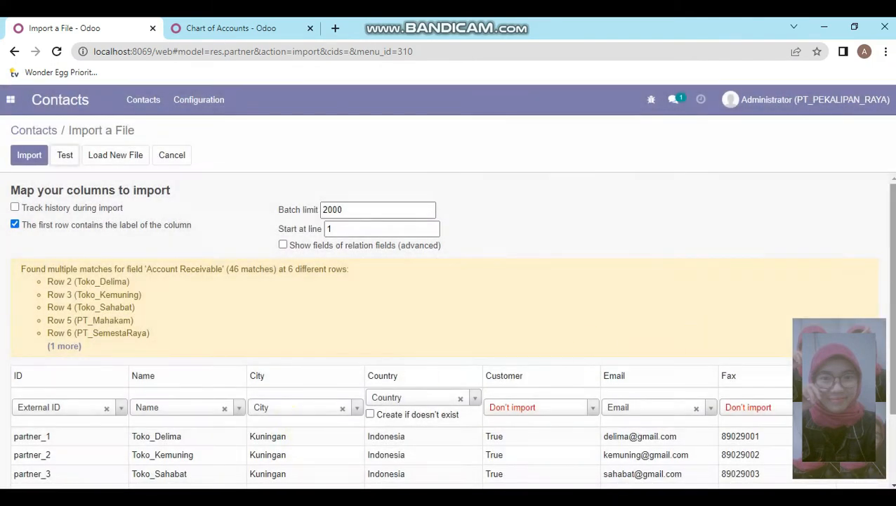
scroll(469, 439, "down", 2)
left_click_drag(336, 454, 832, 440)
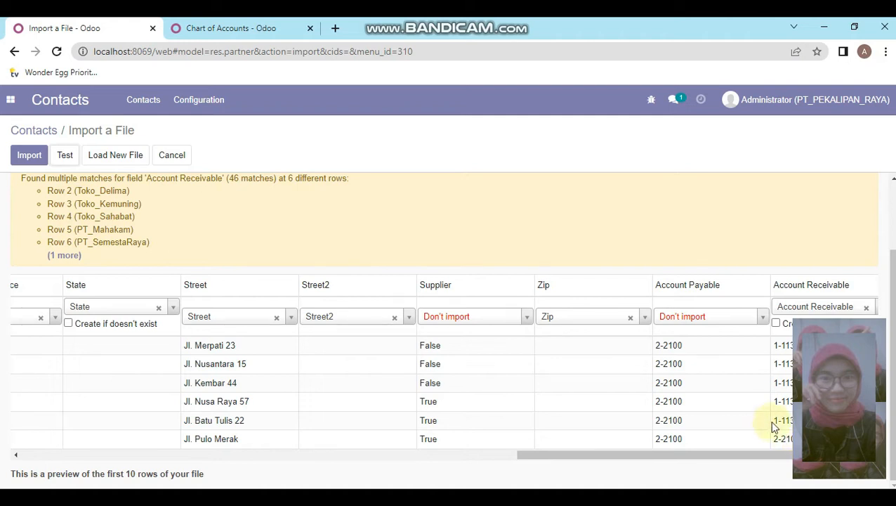
left_click_drag(758, 455, 419, 455)
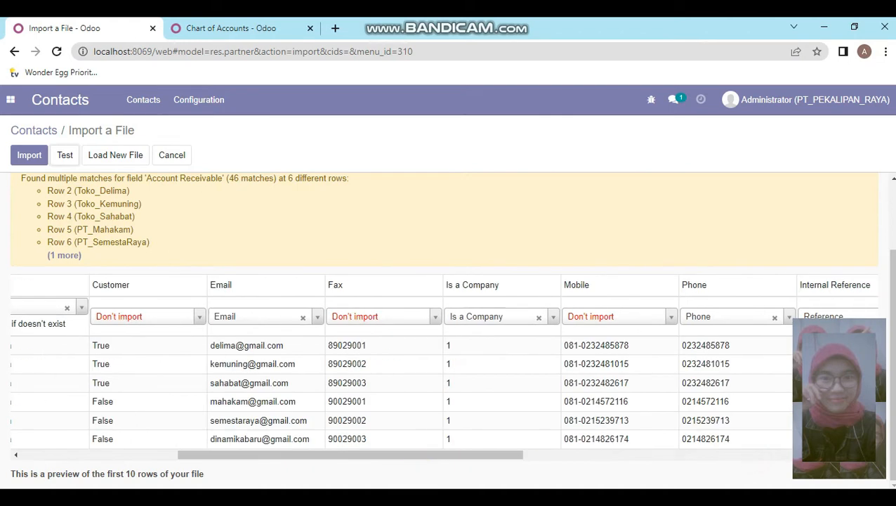
Step: Expand the remaining Account Receivable warning rows and clear that column's field mapping so it is excluded from the partner import
left_click(469, 497)
left_click(545, 442)
left_click(777, 237)
left_click(640, 273)
mouse_move(667, 466)
left_mouse_down()
mouse_move(642, 466)
mouse_move(677, 466)
left_mouse_up()
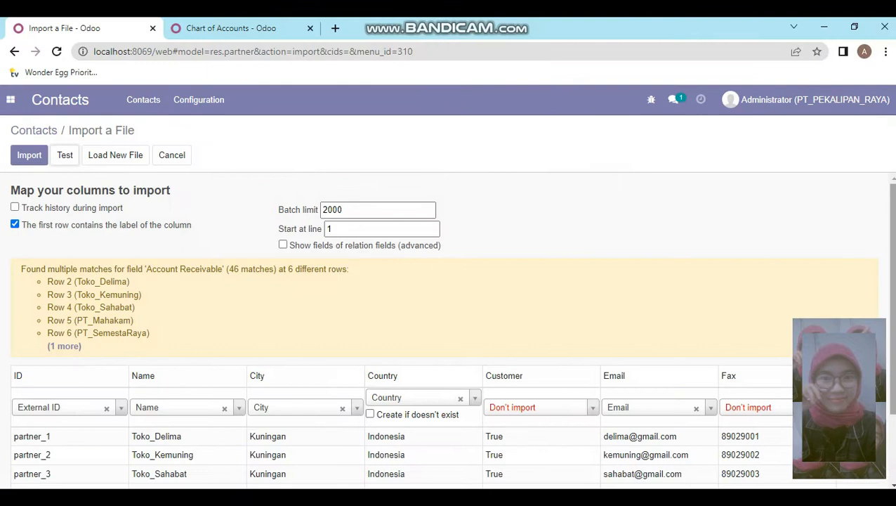
left_click_drag(892, 268, 893, 337)
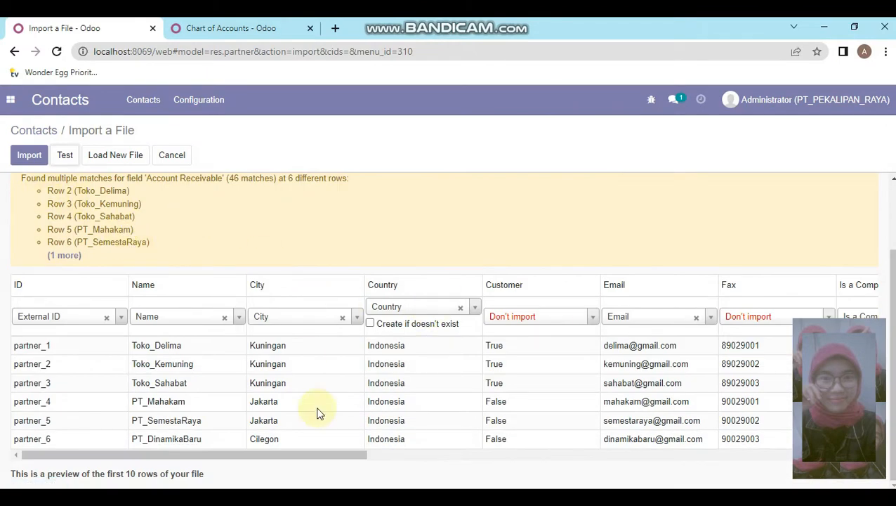
left_click_drag(306, 454, 328, 453)
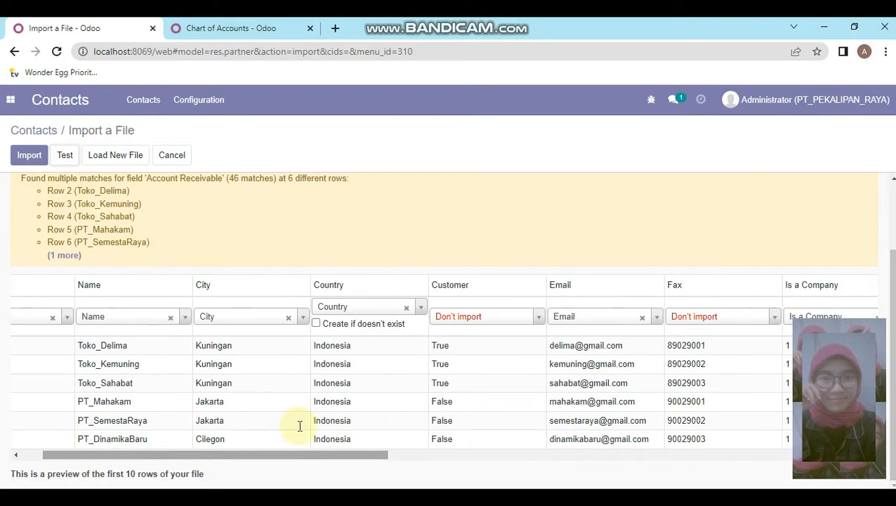
left_click(70, 256)
left_click(346, 469)
left_click_drag(346, 469, 824, 469)
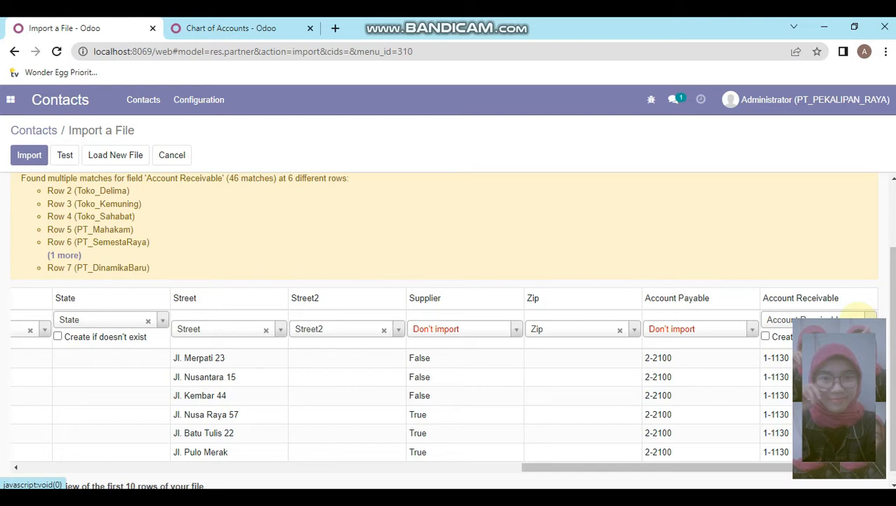
left_click(856, 319)
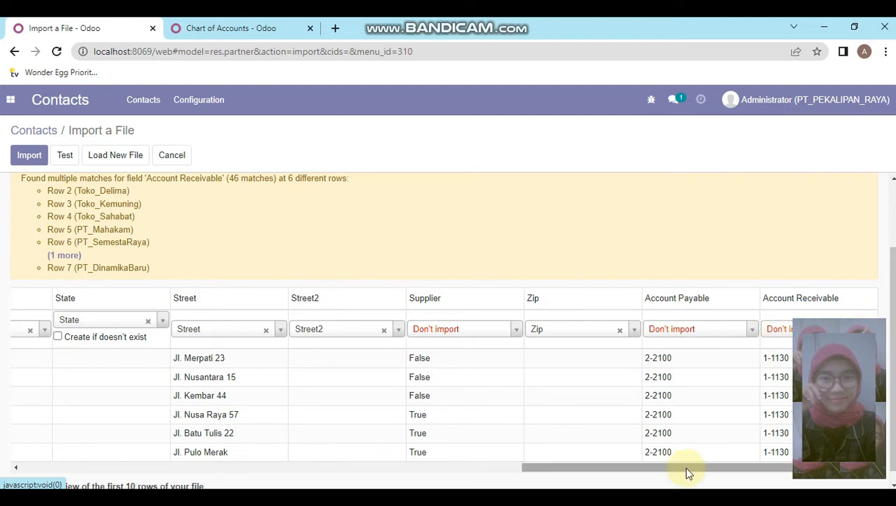
left_click_drag(685, 469, 220, 450)
Step: Test the partner file again and import its contact records
left_click(64, 156)
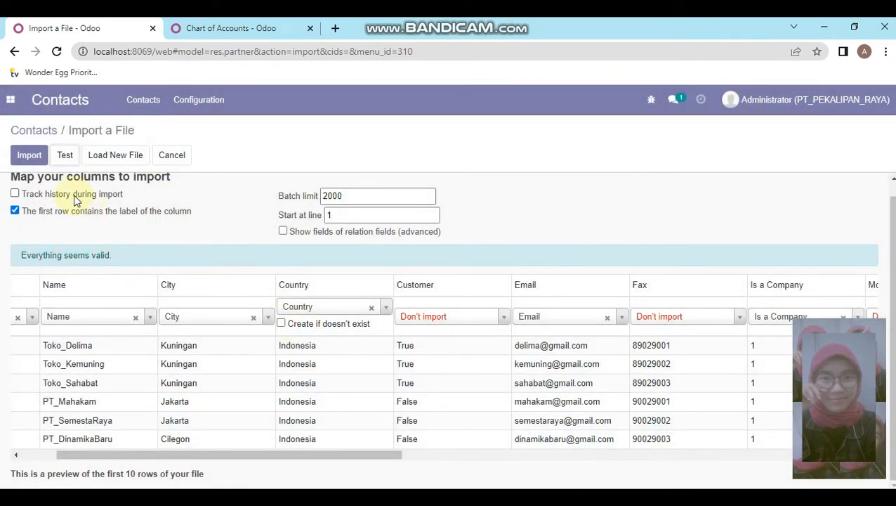
left_click(30, 159)
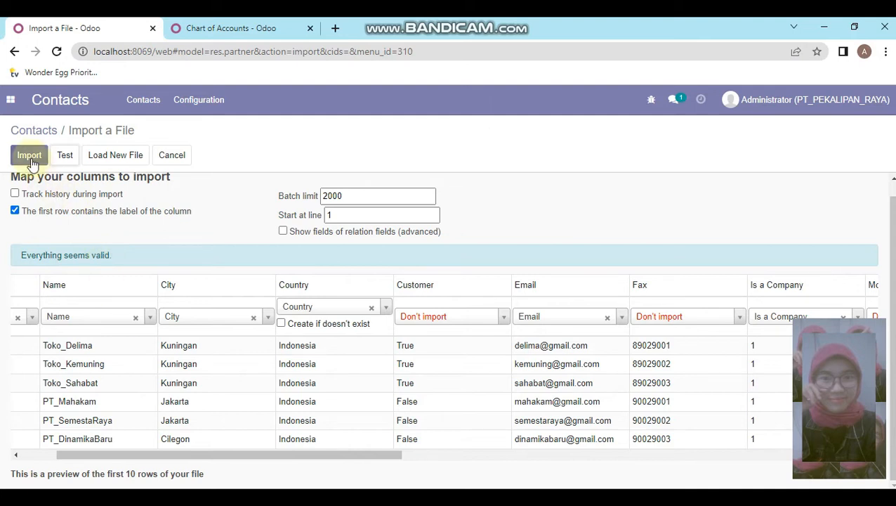
left_click(31, 159)
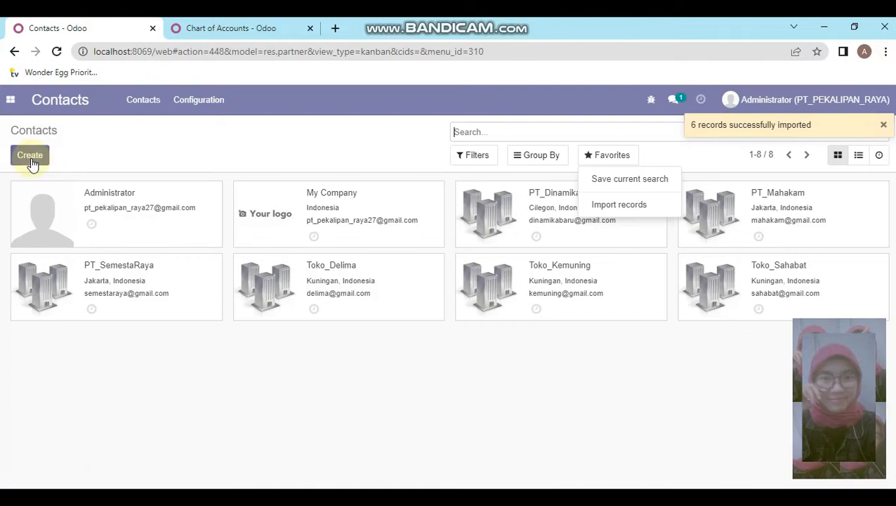
left_click(645, 387)
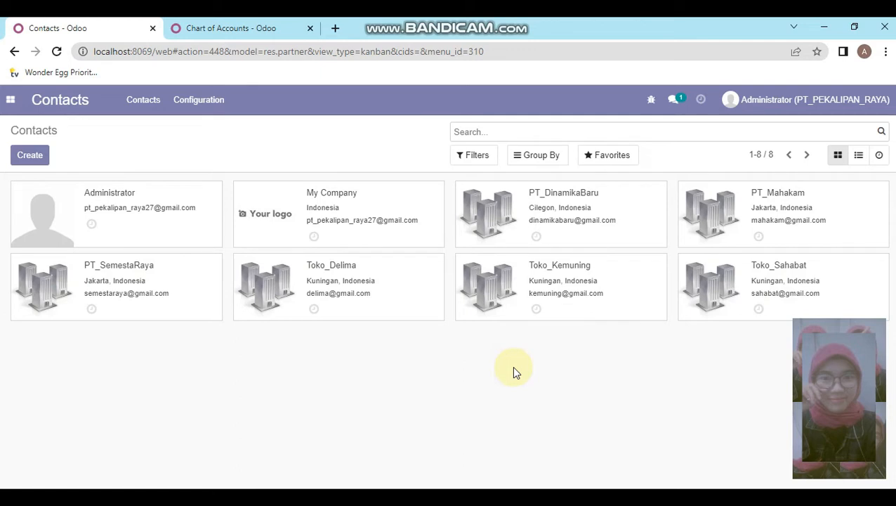
Step: Go to the Bank Accounts list in Contacts and load the 03 Bank Account file into its record import
left_click(204, 105)
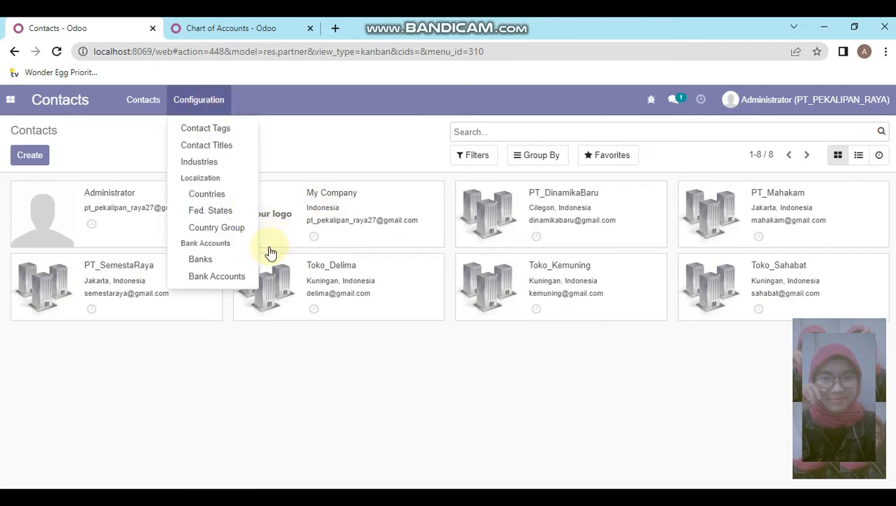
left_click(239, 278)
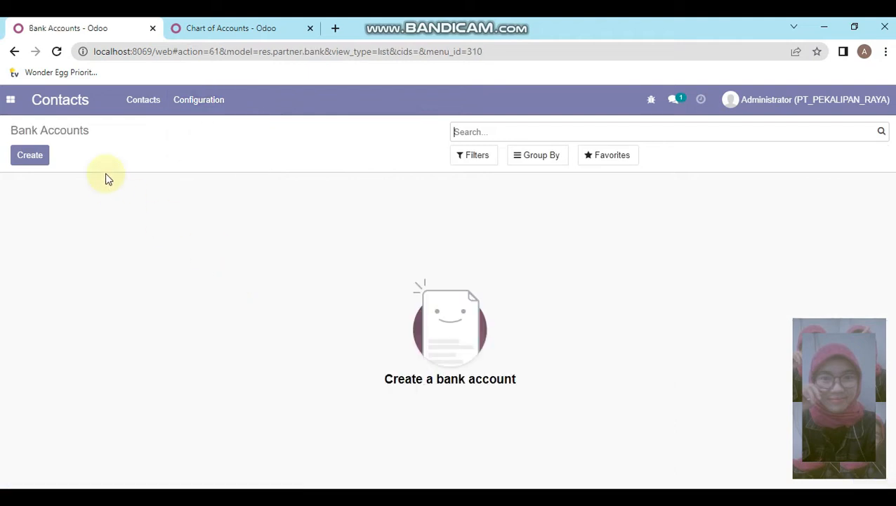
left_click(624, 157)
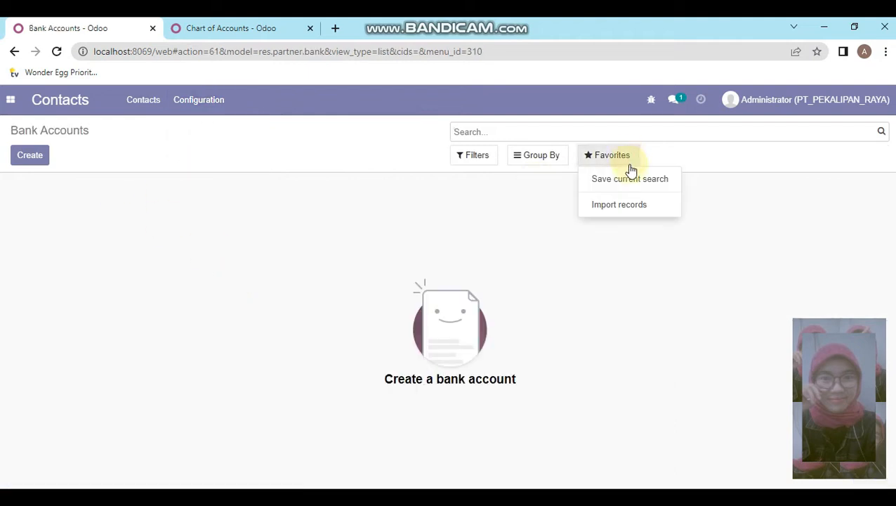
left_click(634, 211)
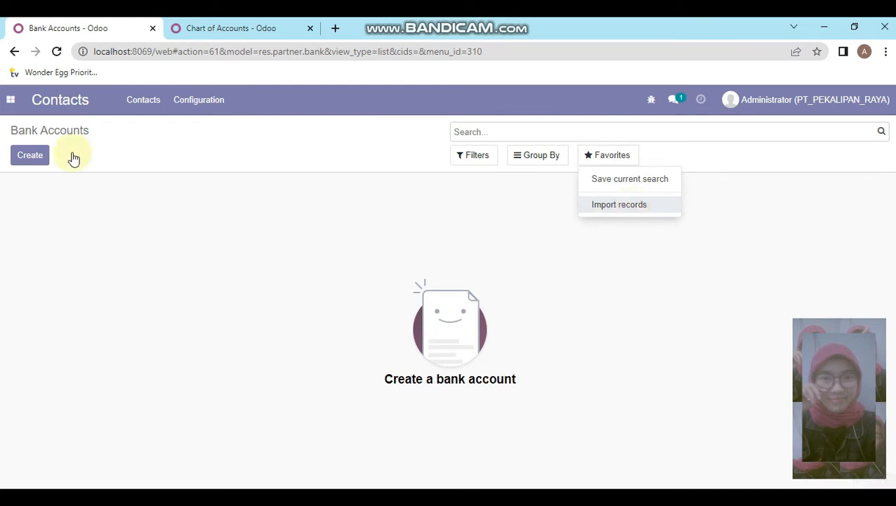
left_click(33, 155)
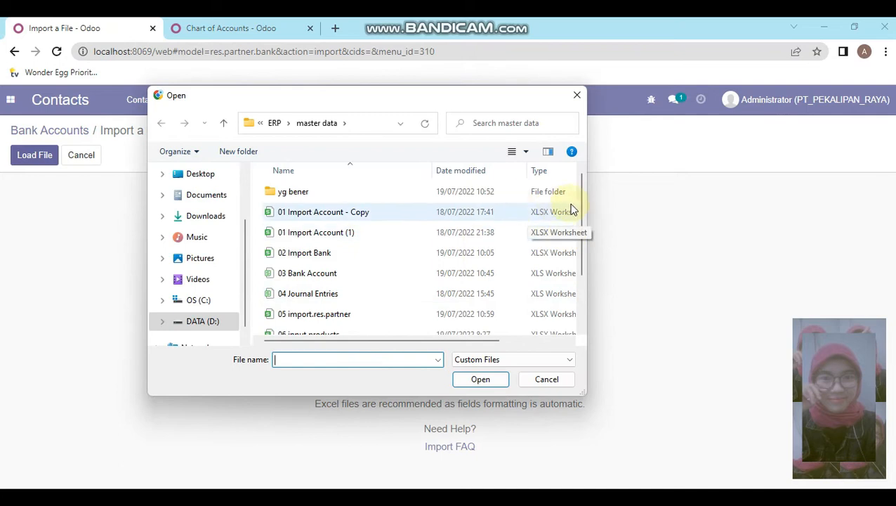
mouse_move(580, 225)
left_mouse_down()
mouse_move(582, 242)
mouse_move(580, 222)
left_mouse_up()
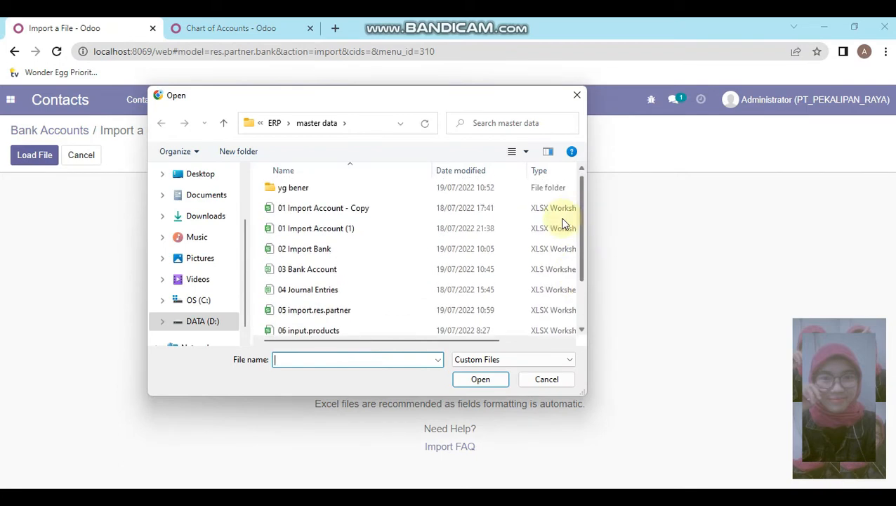
double_click(311, 278)
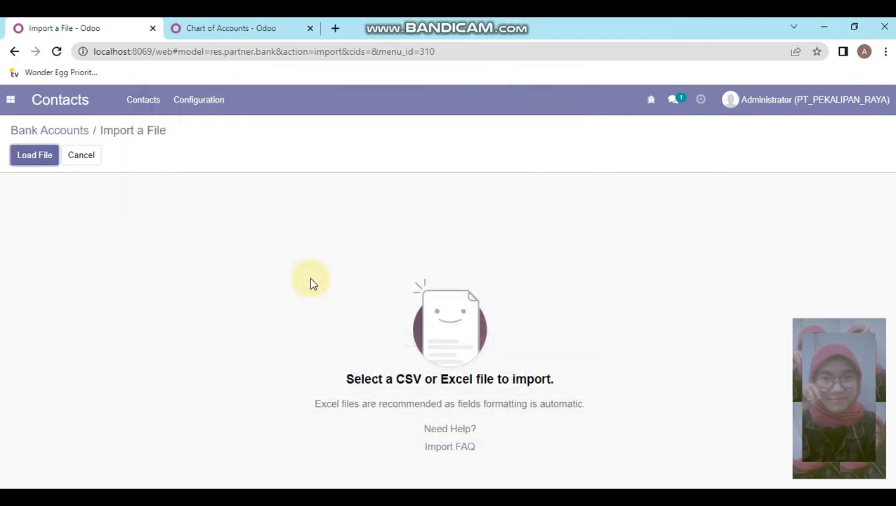
Step: Test the bank account file, review the unmatched bank names and check the Bank column in the 03 Bank Account.xls spreadsheet
left_click(65, 155)
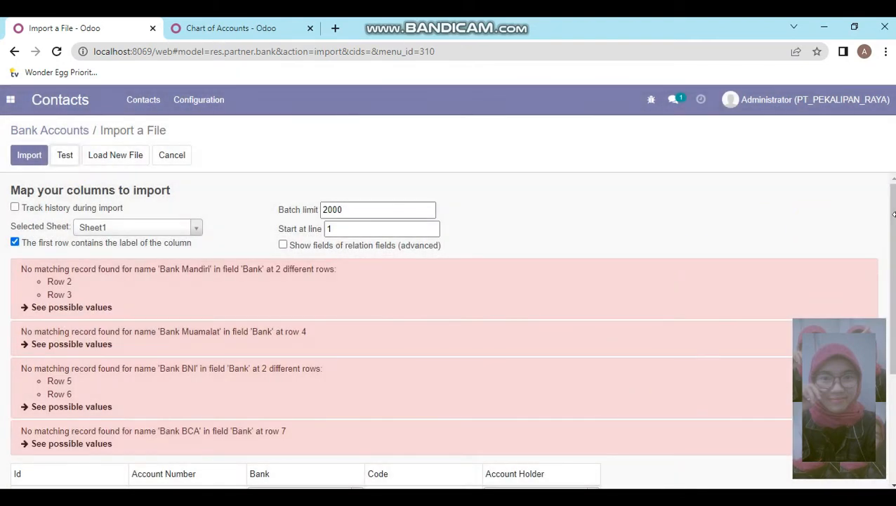
left_click_drag(892, 226, 893, 335)
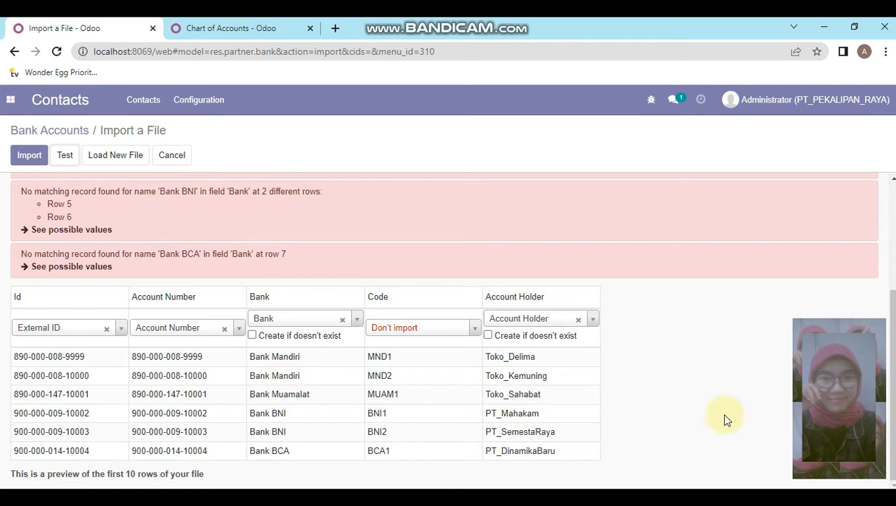
mouse_move(660, 450)
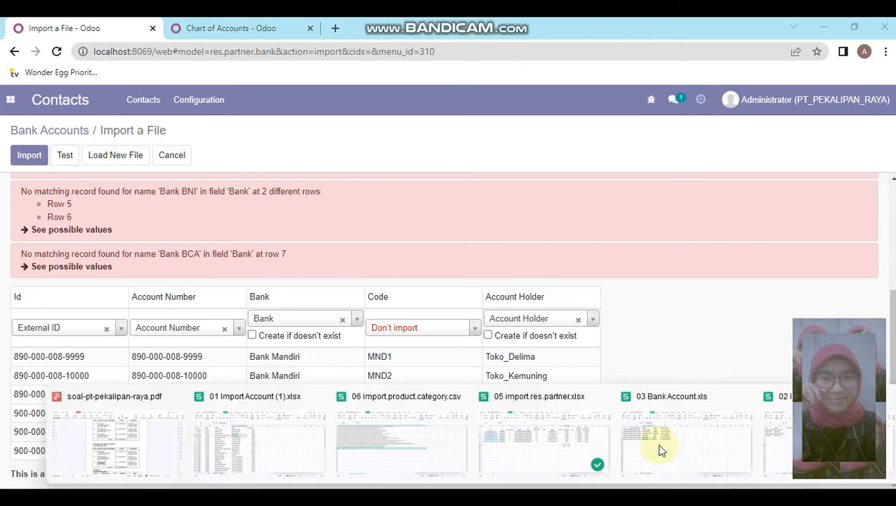
left_click(714, 415)
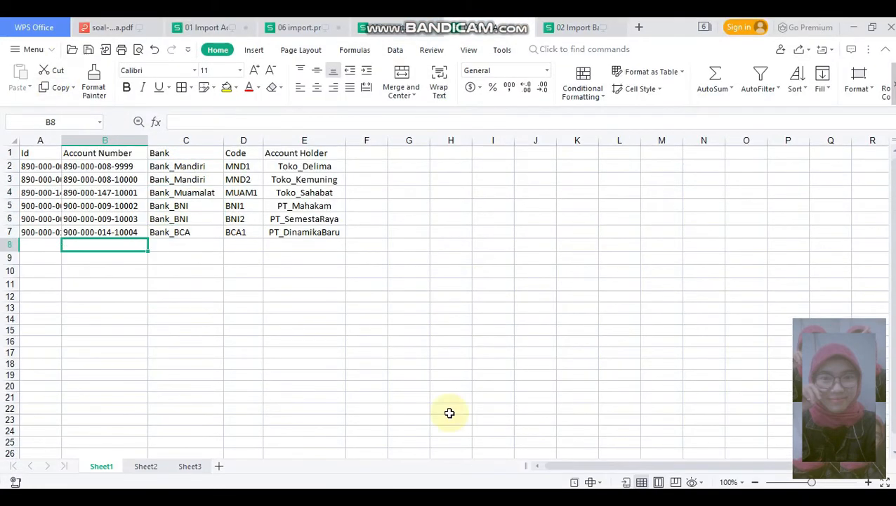
key("alt+Tab")
Step: Cancel the current bank account import and load the updated 03 Bank Account file into a new record import
left_click(177, 156)
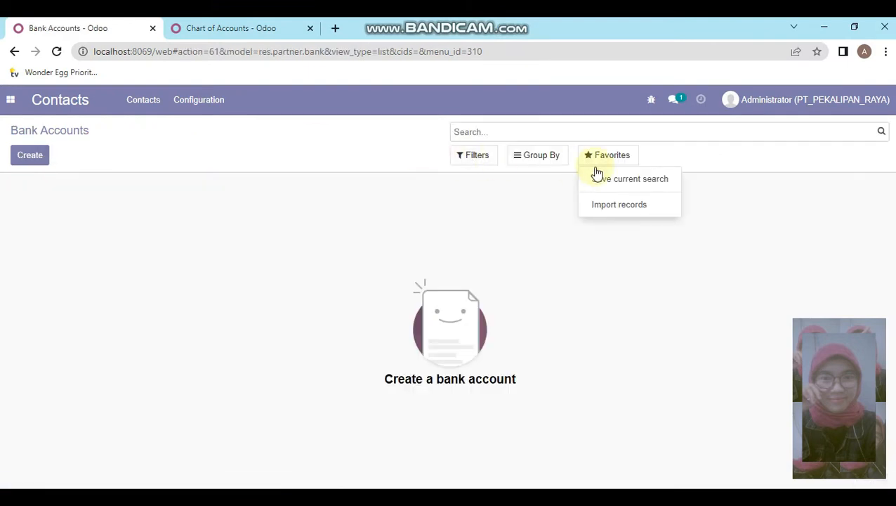
left_click(621, 209)
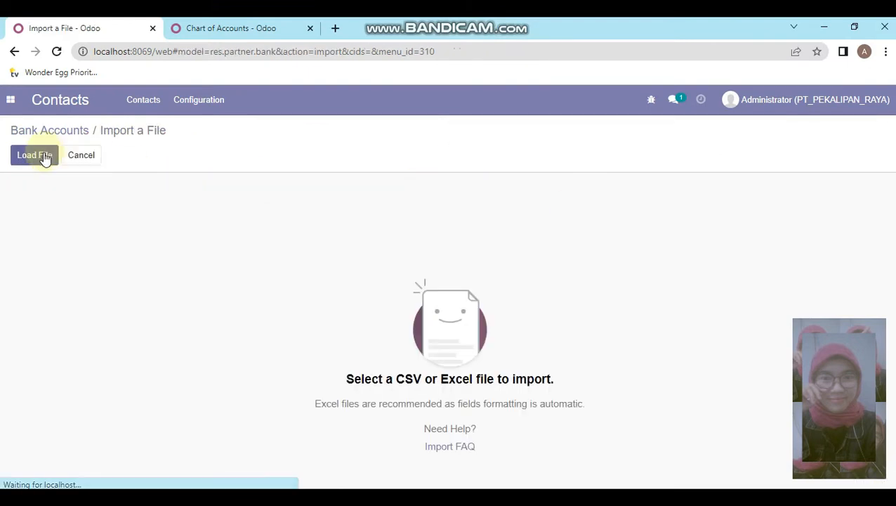
left_click(44, 156)
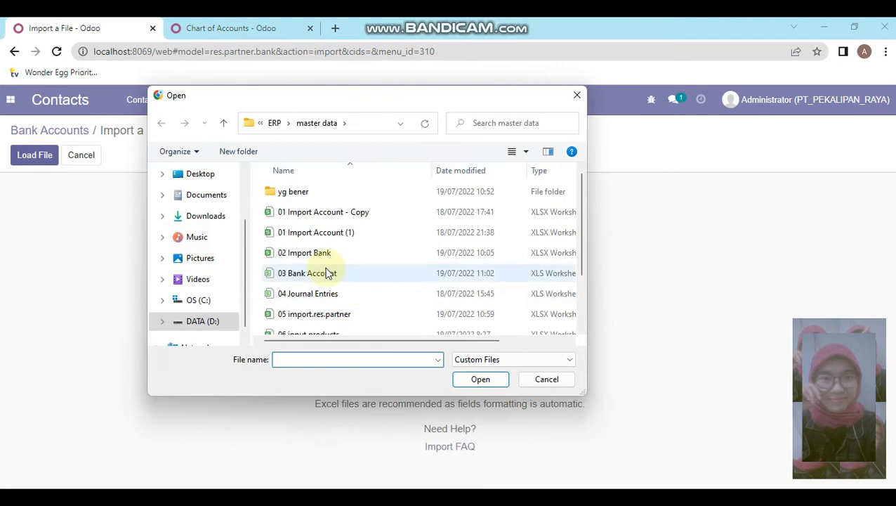
double_click(330, 273)
Step: Test the reloaded 03 Bank Account file and import its bank account records
left_click(65, 160)
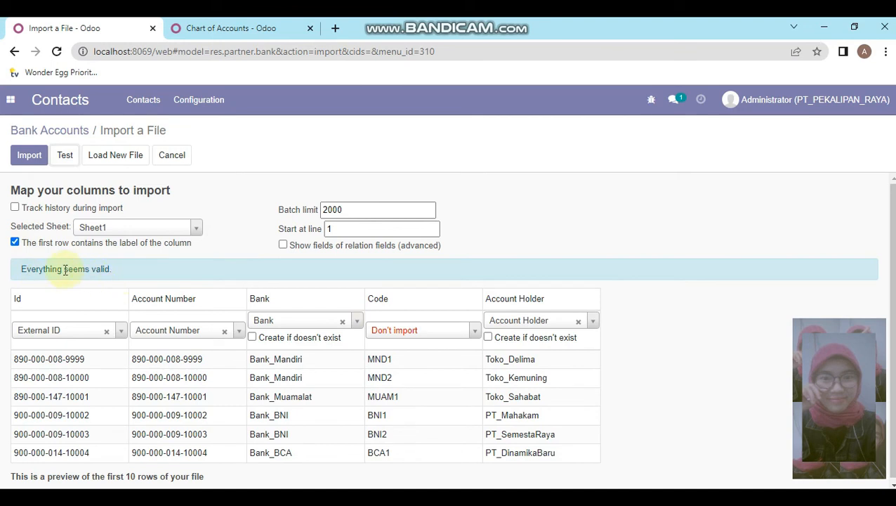
left_click(29, 156)
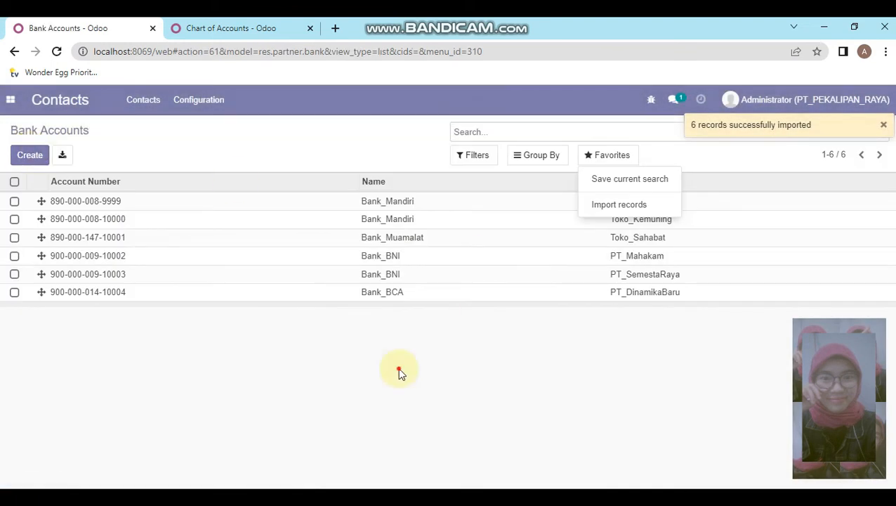
left_click(398, 372)
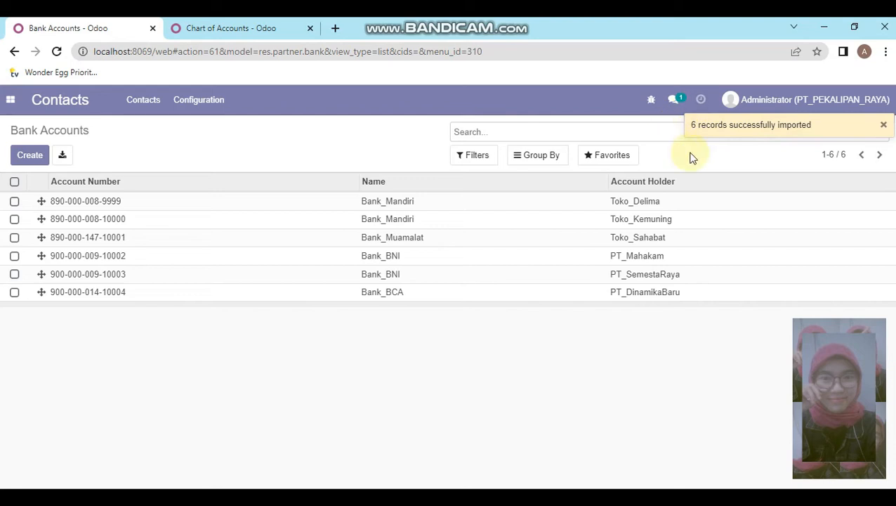
Step: Go to the Journal Entries list in Accounting and remove its Miscellaneous filter
left_click(263, 152)
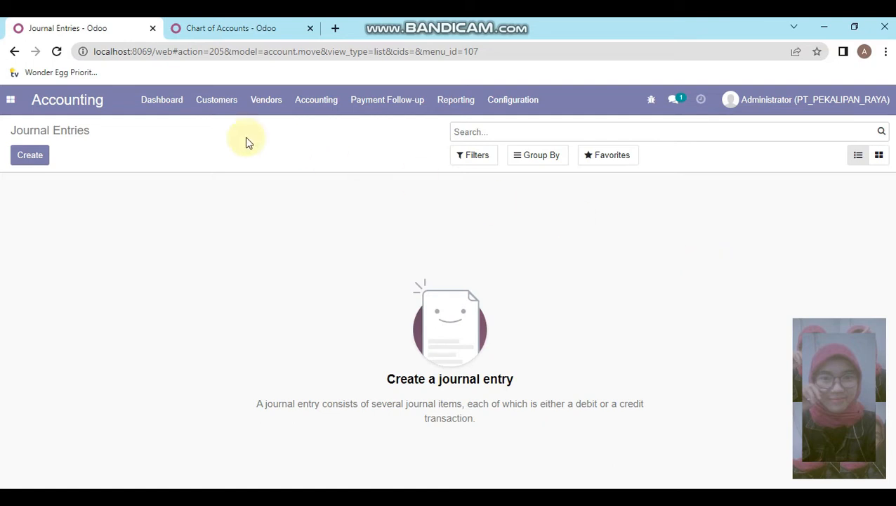
left_click(330, 107)
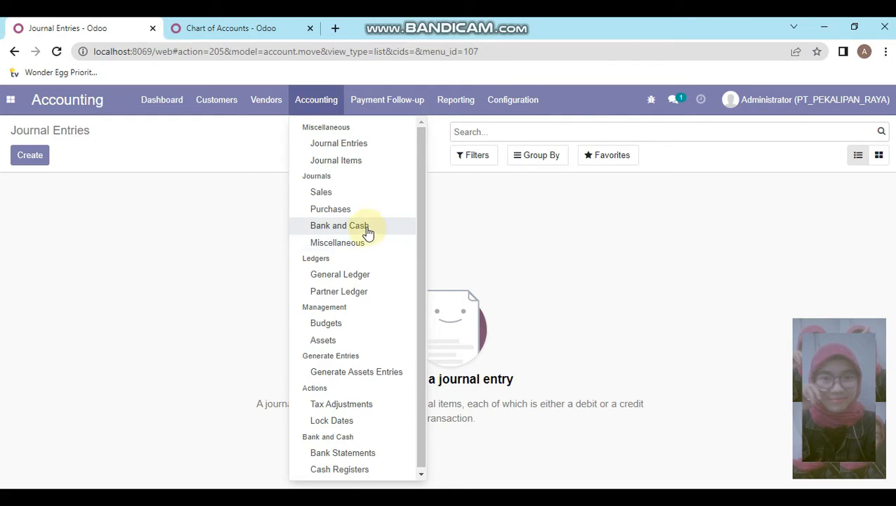
left_click(358, 142)
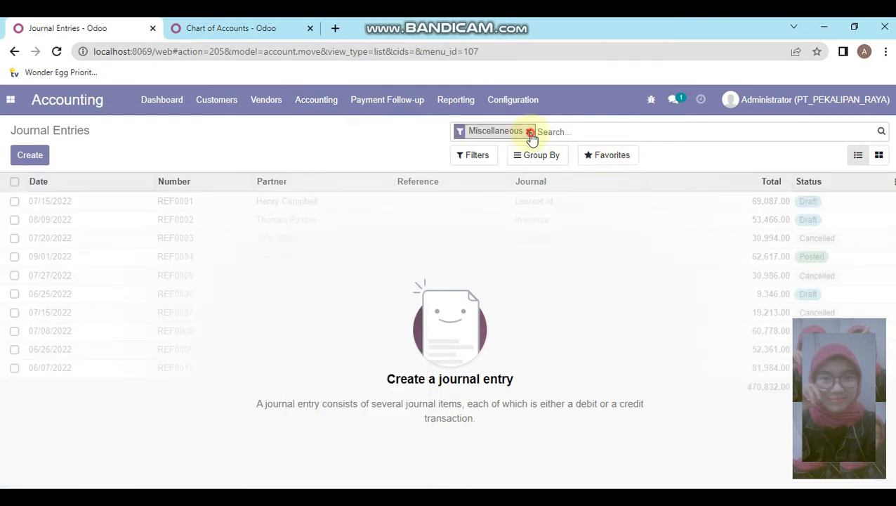
left_click(529, 131)
Step: Load the 04 Journak Entries file into the journal entries record import and test it
left_click(614, 169)
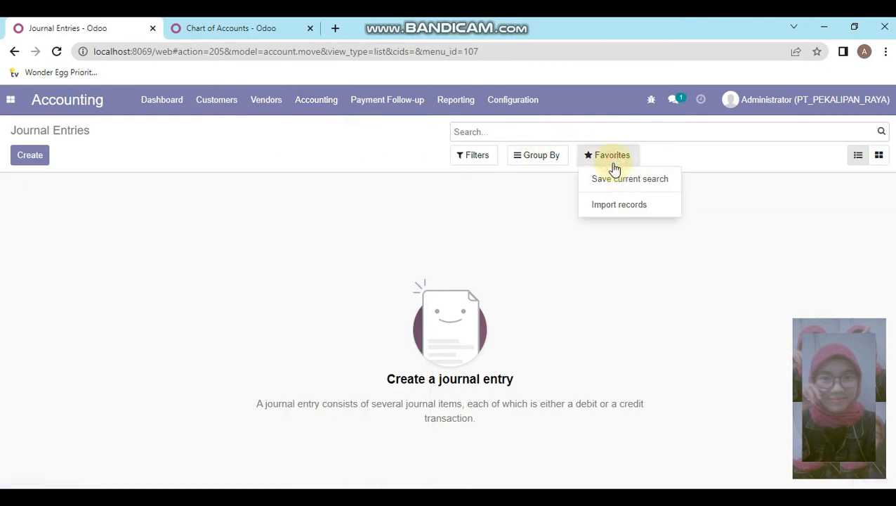
left_click(641, 212)
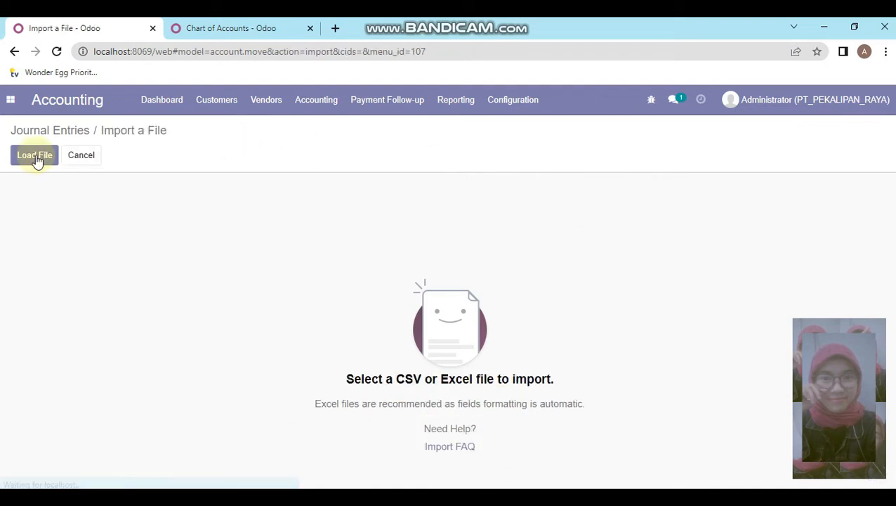
left_click(43, 159)
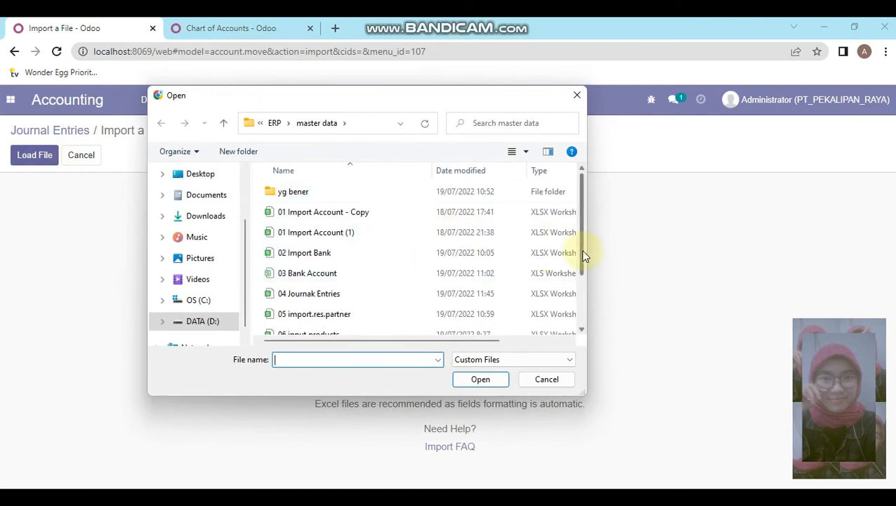
scroll(583, 272, "down", 1)
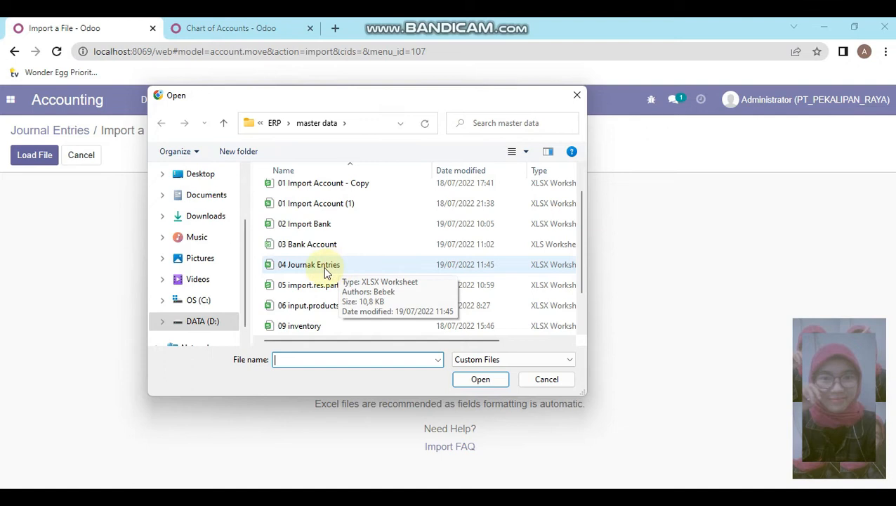
double_click(332, 265)
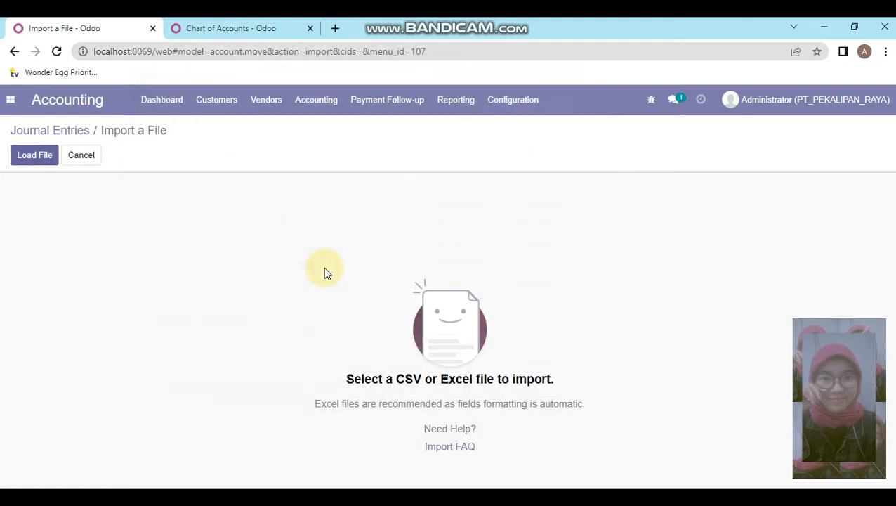
left_click(67, 157)
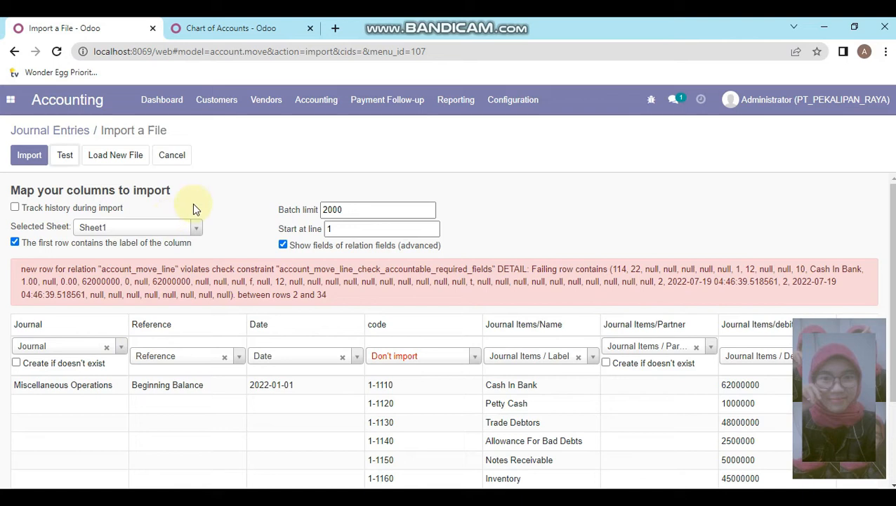
Step: Cancel the journal entries import and switch to the Book1 workbook in WPS Office
left_click(172, 158)
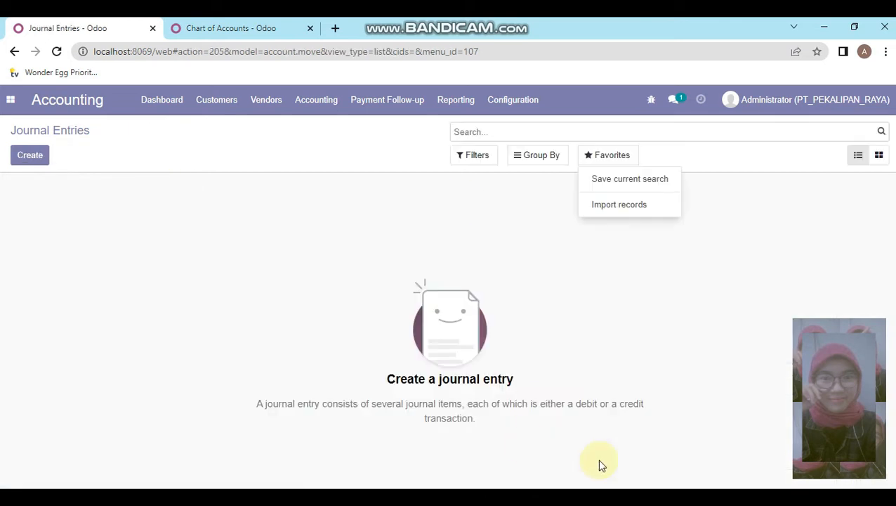
left_click(653, 362)
mouse_move(688, 497)
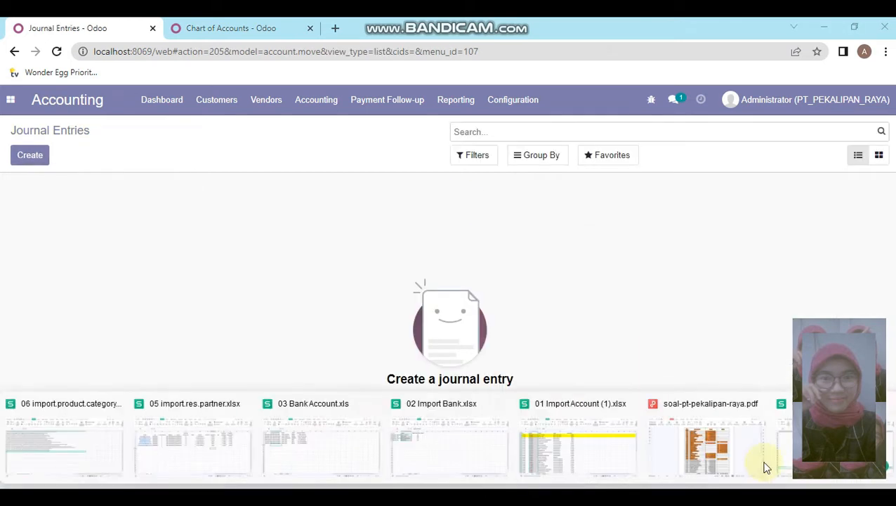
left_click(832, 449)
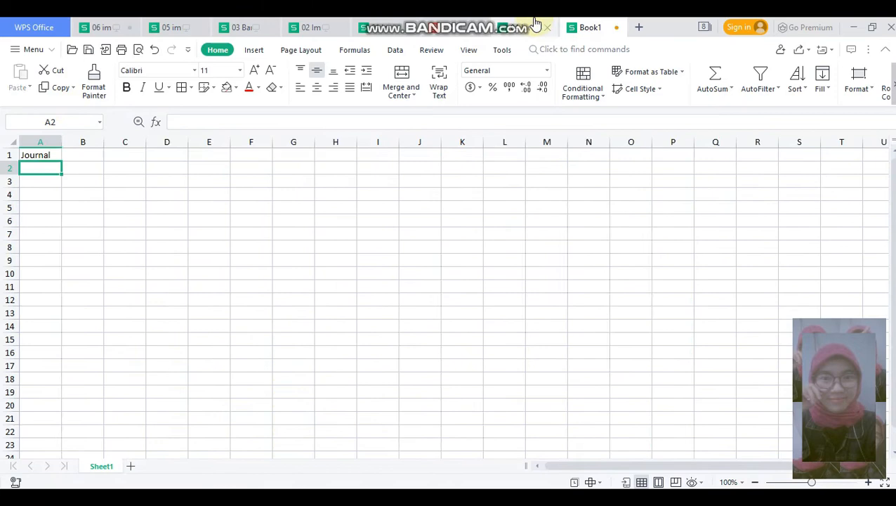
Step: Copy the Reference, Date and code columns from the 04 journal entries workbook into Book1
left_click(535, 25)
left_click(163, 155)
left_click(63, 88)
left_click(165, 168)
left_click(572, 27)
left_click(210, 168)
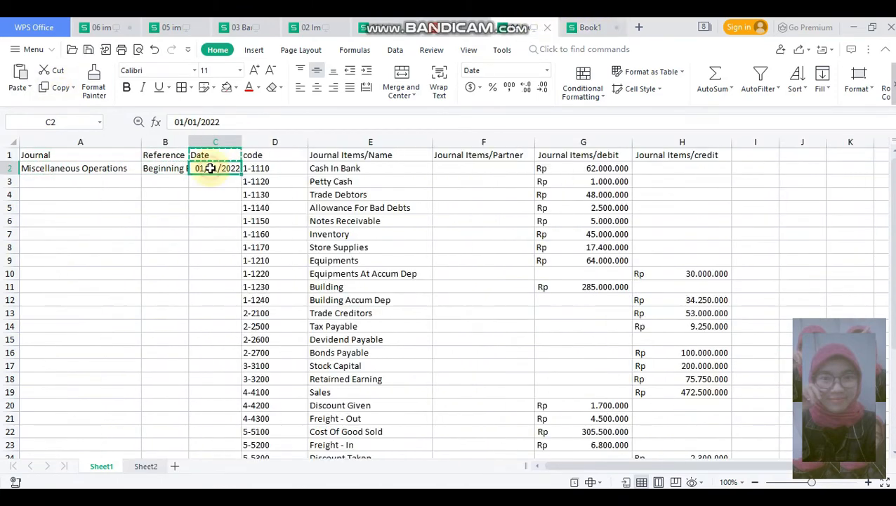
left_click(63, 88)
left_click(259, 155)
left_click(590, 27)
Step: Copy the Journal Items/Partner, Journal Items/debit and Journal Items/credit columns from the 04 journal entries workbook for Book1
left_click(584, 27)
left_click(483, 142)
left_click(64, 87)
left_click(583, 142)
left_click(64, 88)
left_click(634, 141)
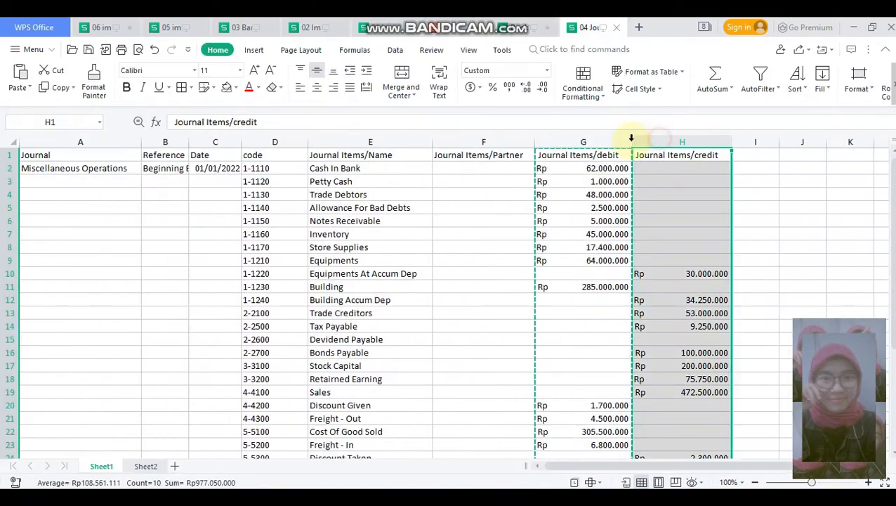
Step: Save the new workbook as journal_entri and load it into a new journal entries record import in Odoo
type("journal_entri")
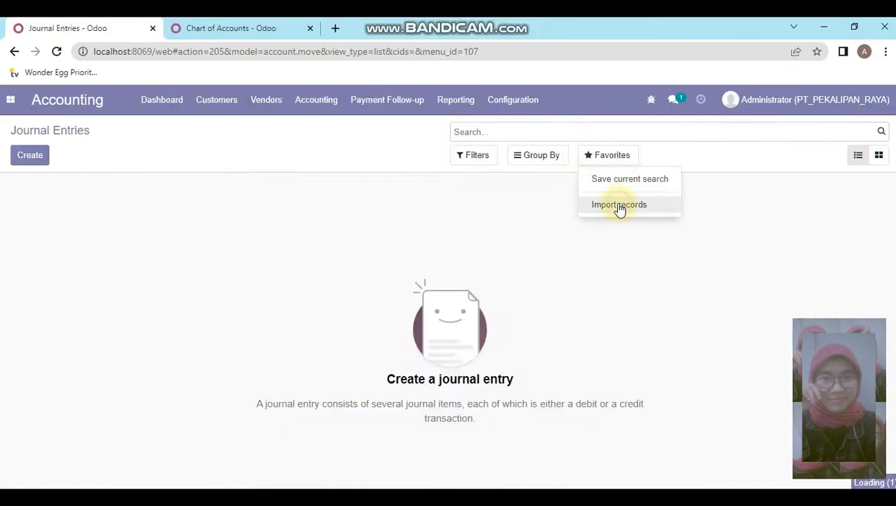
left_click(618, 206)
scroll(430, 248, "down", 3)
Step: Map the code column to Journal Items / Account with Create if doesn't exist enabled, and test the import
left_click(430, 241)
scroll(509, 378, "down", 10)
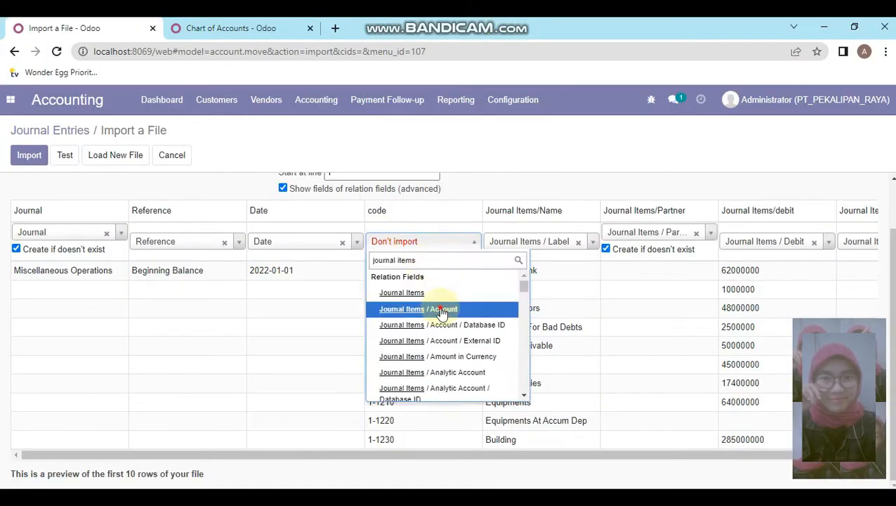
left_click(442, 310)
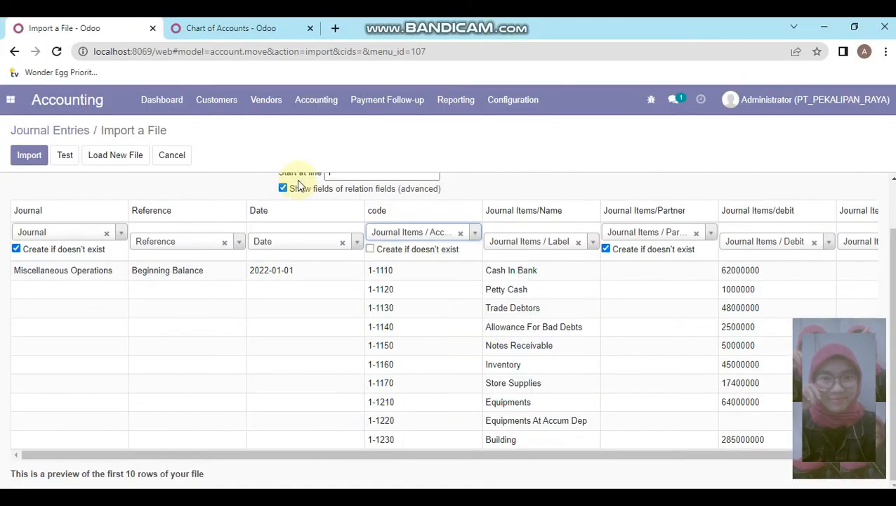
left_click(372, 251)
left_click(64, 155)
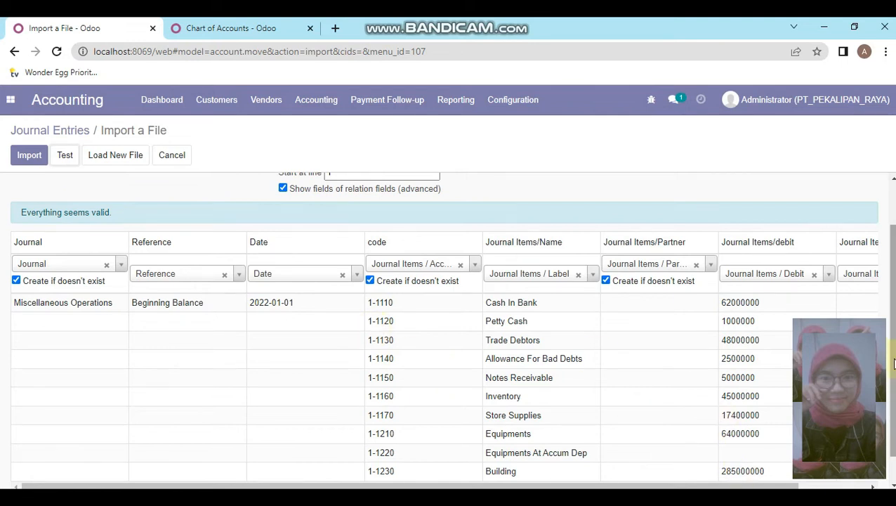
Step: Import the validated Beginning Balance journal entry file into Journal Entries
scroll(892, 358, "up", 2)
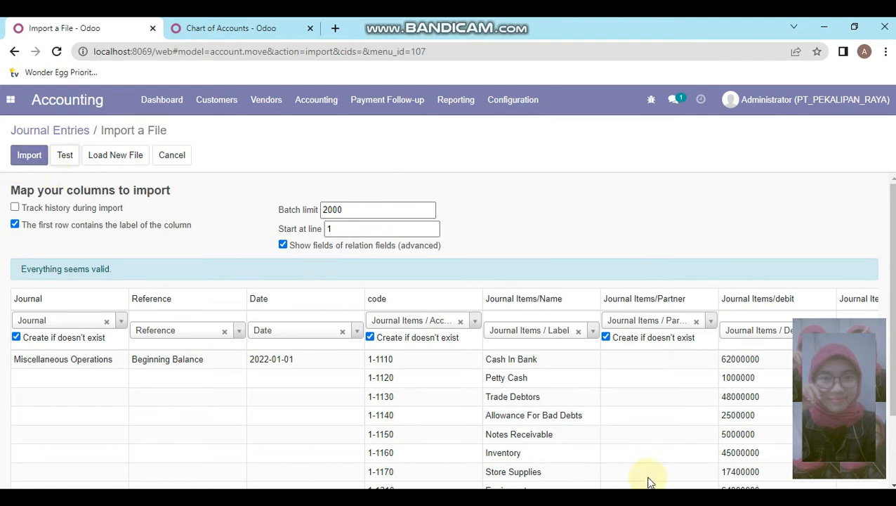
key("alt+Tab")
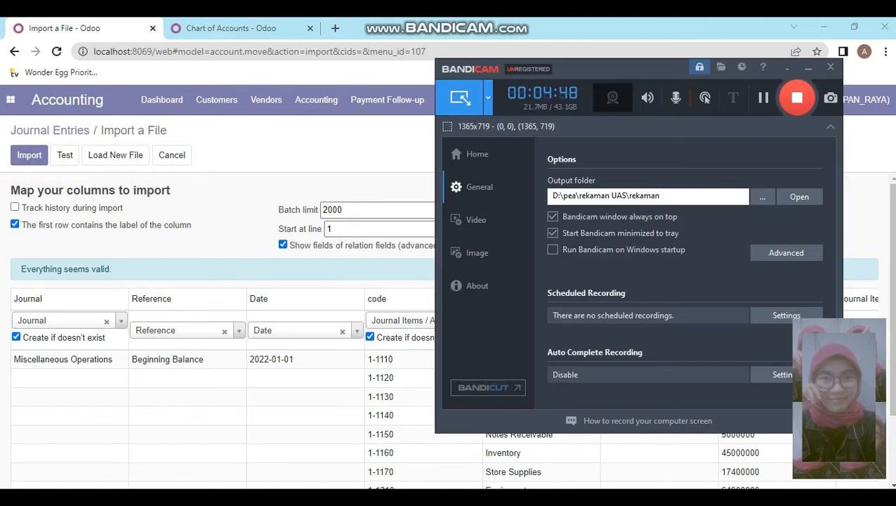
key("alt+Tab")
left_click(31, 160)
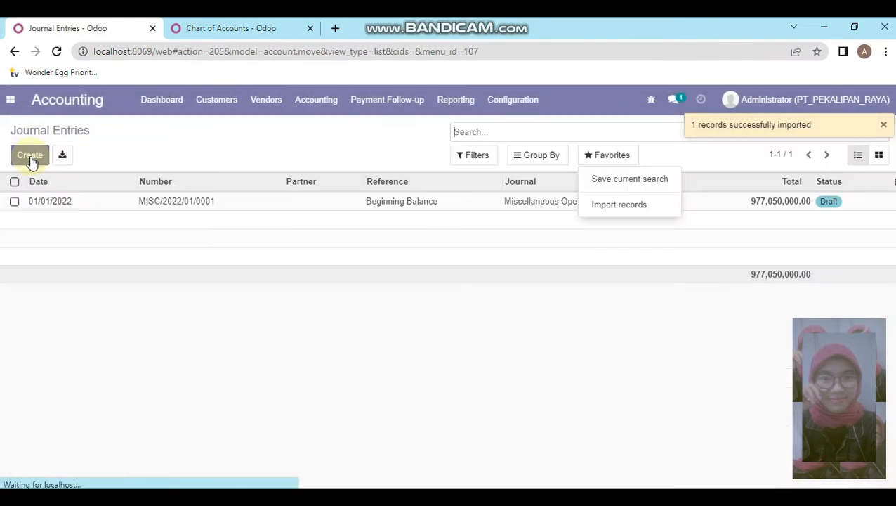
left_click(534, 323)
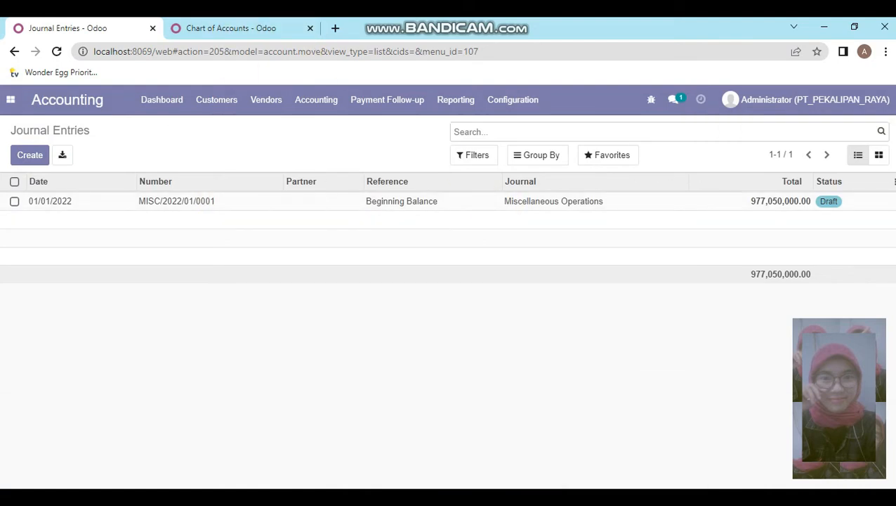
left_click(759, 96)
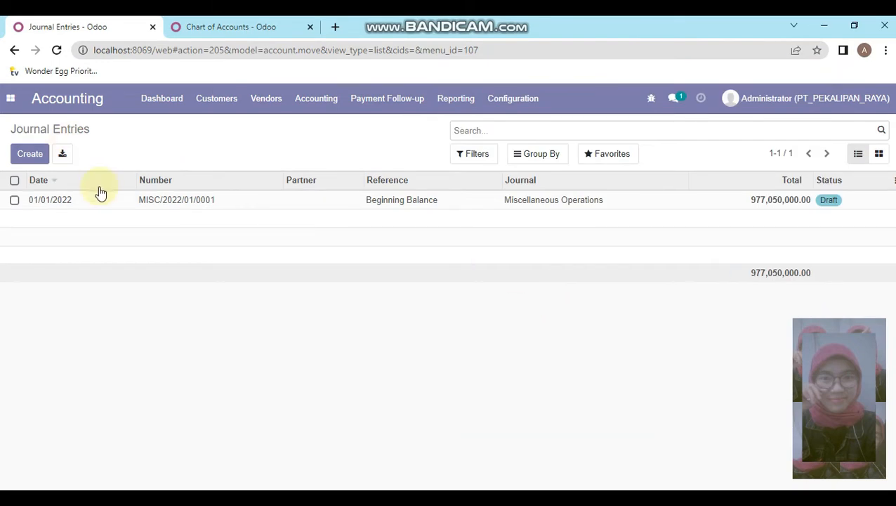
Step: Open the draft Beginning Balance entry, review its journal items and return to the journal entries list
left_click(85, 203)
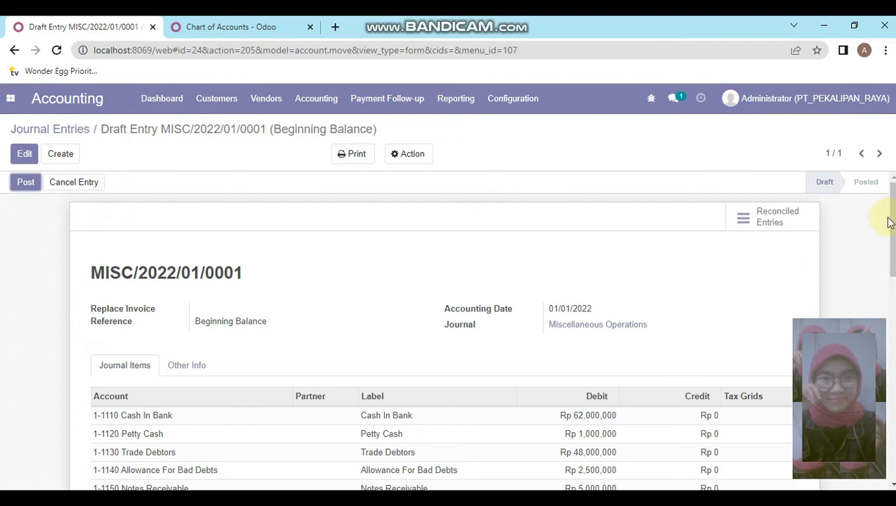
scroll(890, 225, "down", 1)
left_click_drag(893, 224, 893, 282)
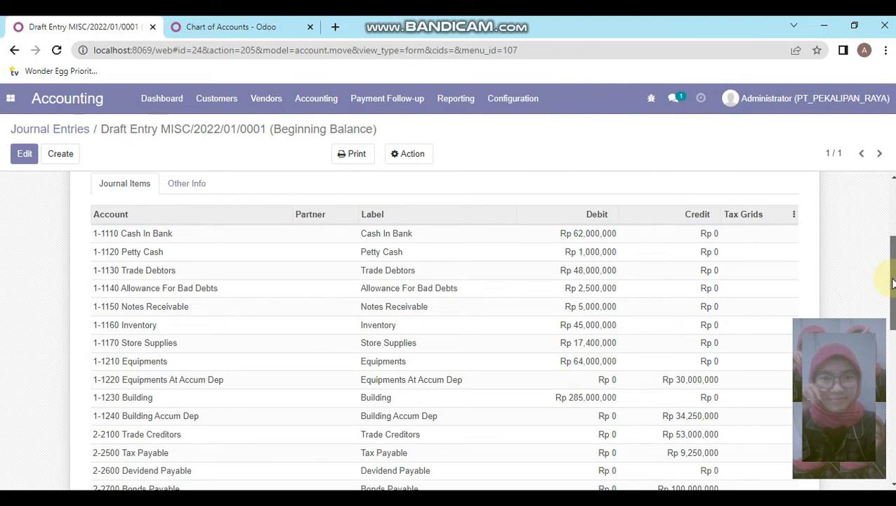
left_click_drag(892, 283, 881, 157)
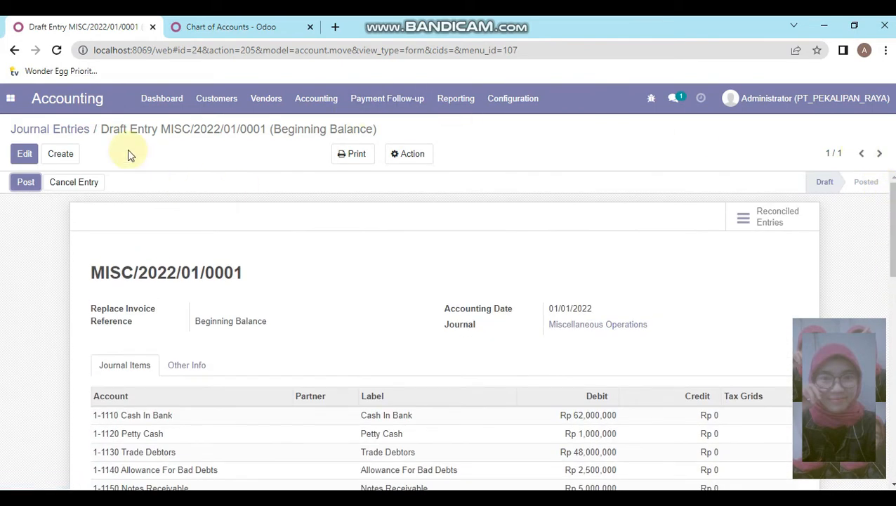
left_click(14, 50)
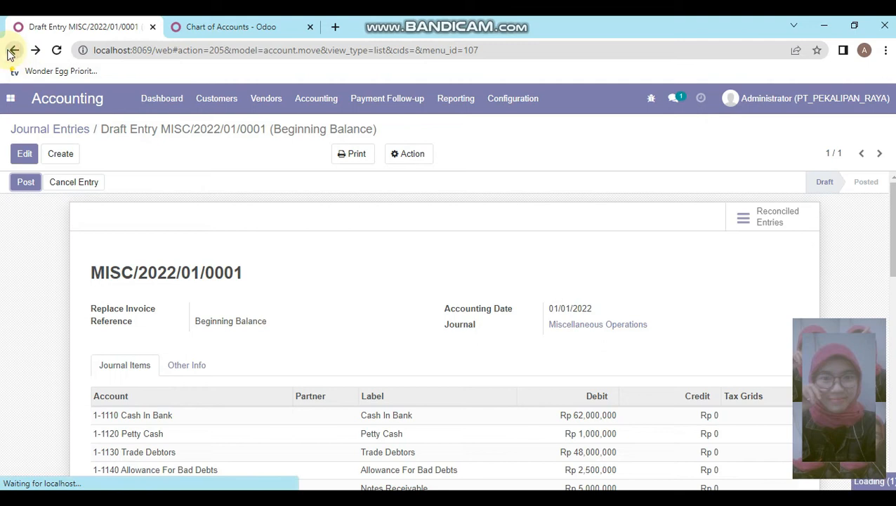
Step: Check the import workbooks in the master data folder in File Explorer, then return to Odoo
left_click(647, 502)
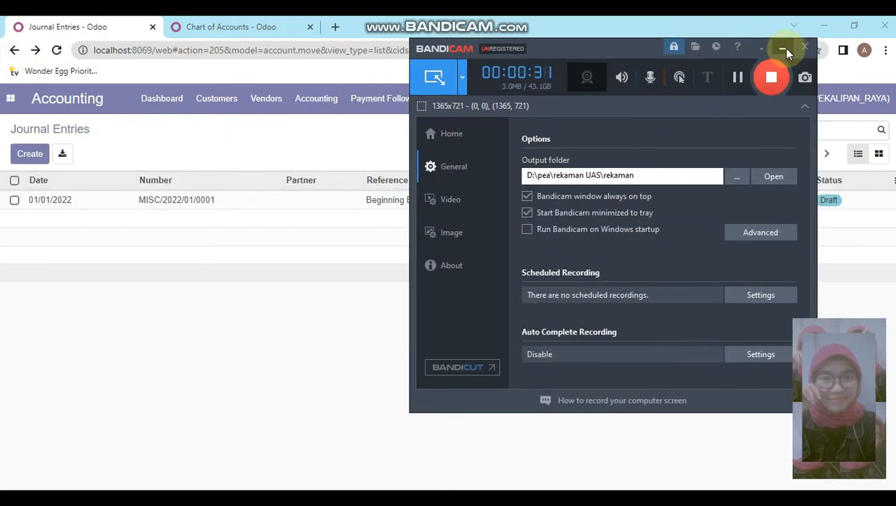
left_click(783, 48)
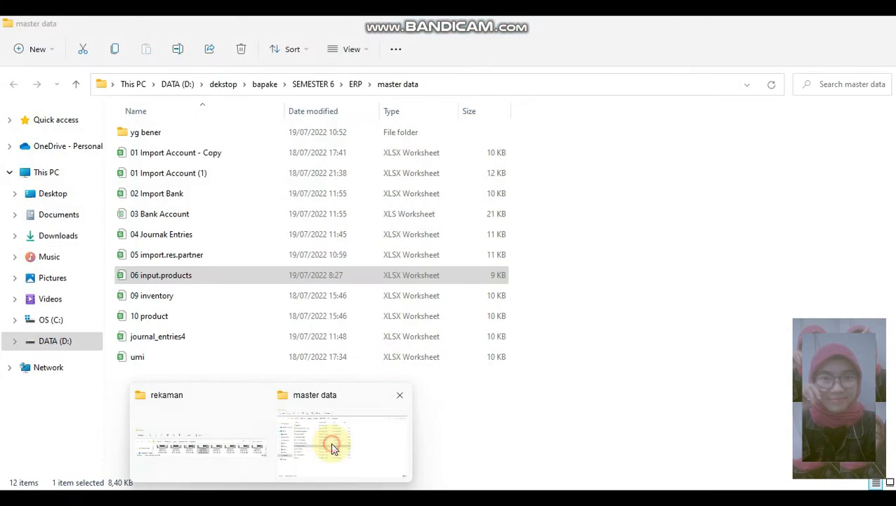
left_click(330, 443)
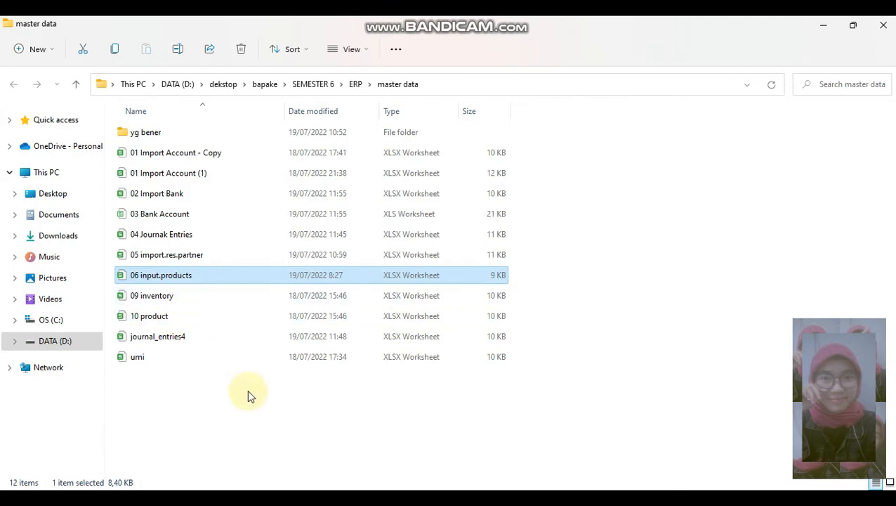
left_click(154, 318)
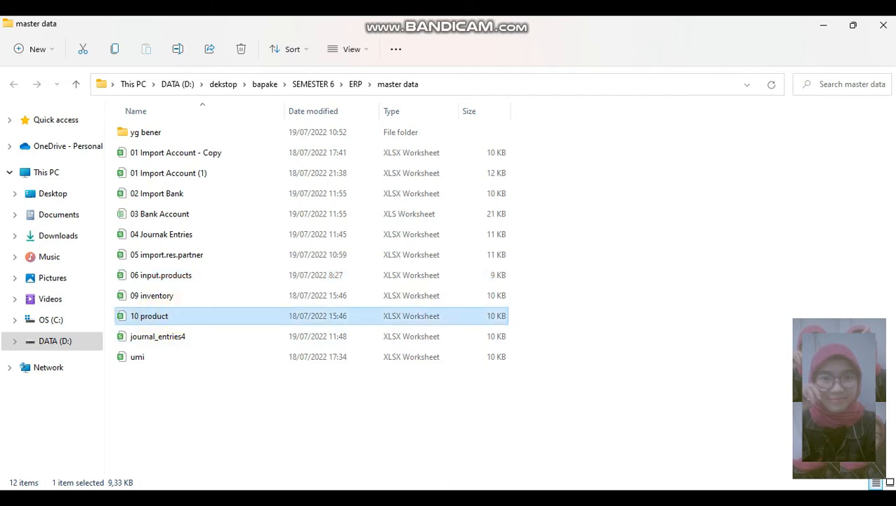
key("alt+Tab")
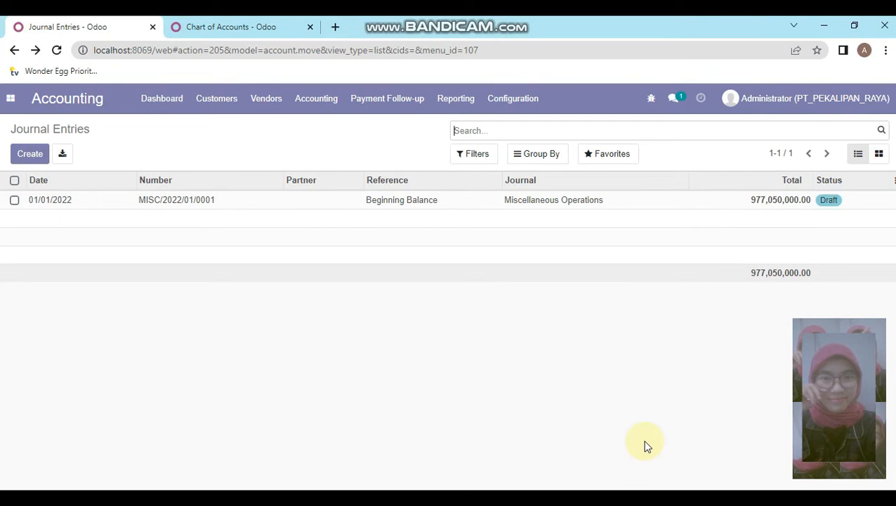
left_click(702, 500)
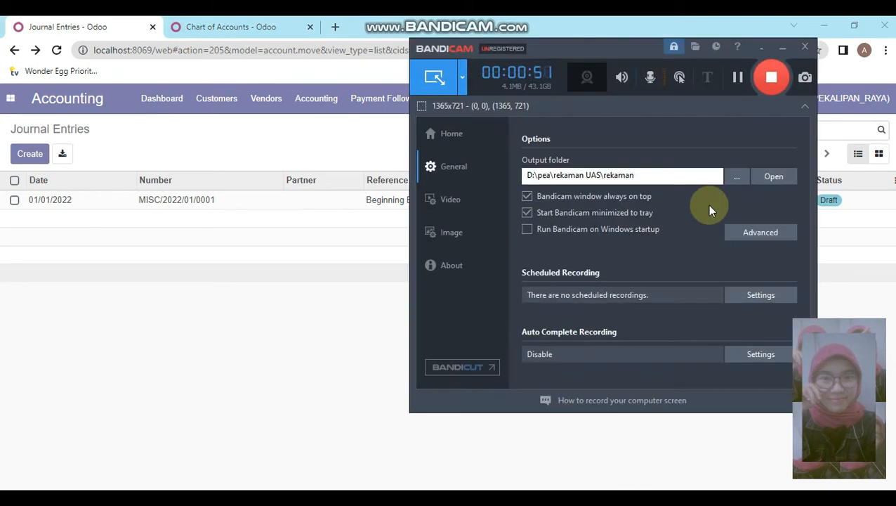
left_click(781, 47)
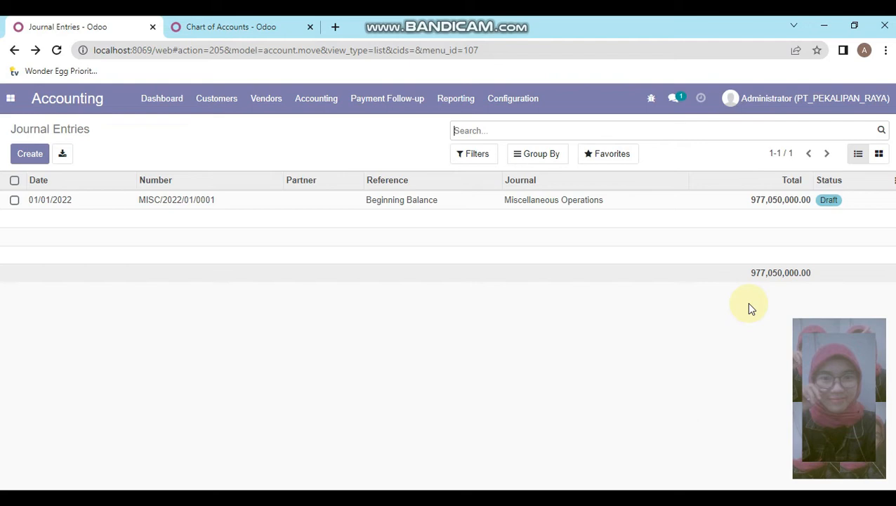
Step: Go to the product categories in the Inventory app and start a records import
left_click(11, 98)
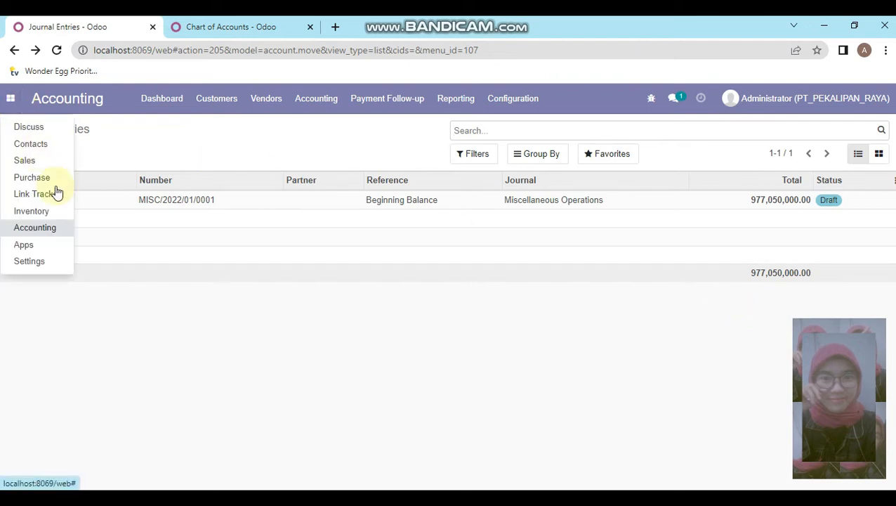
left_click(45, 211)
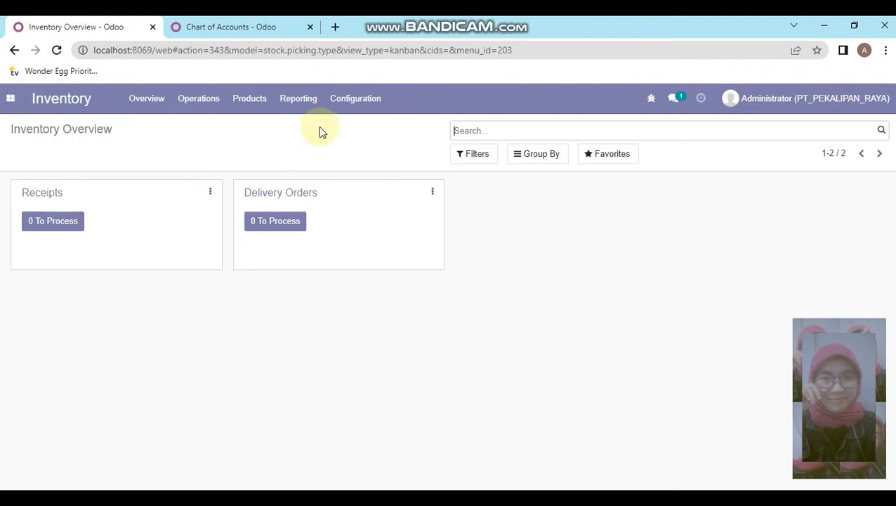
left_click(357, 105)
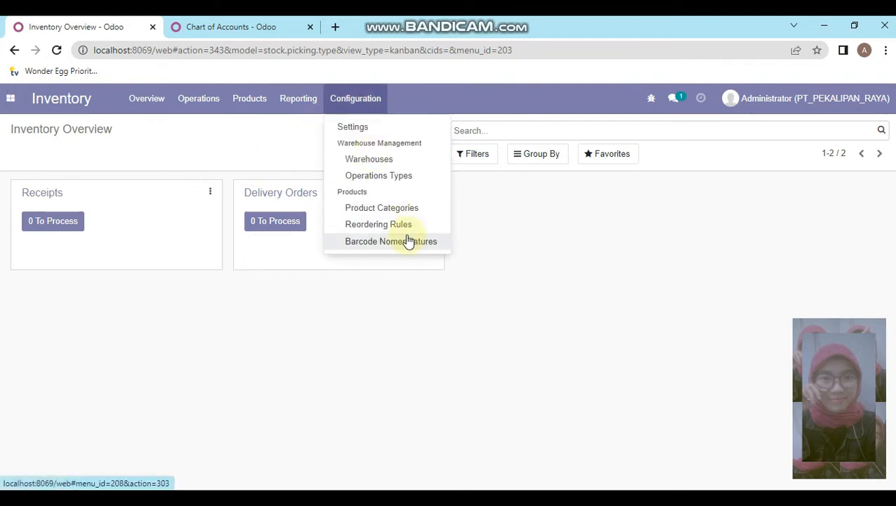
left_click(378, 208)
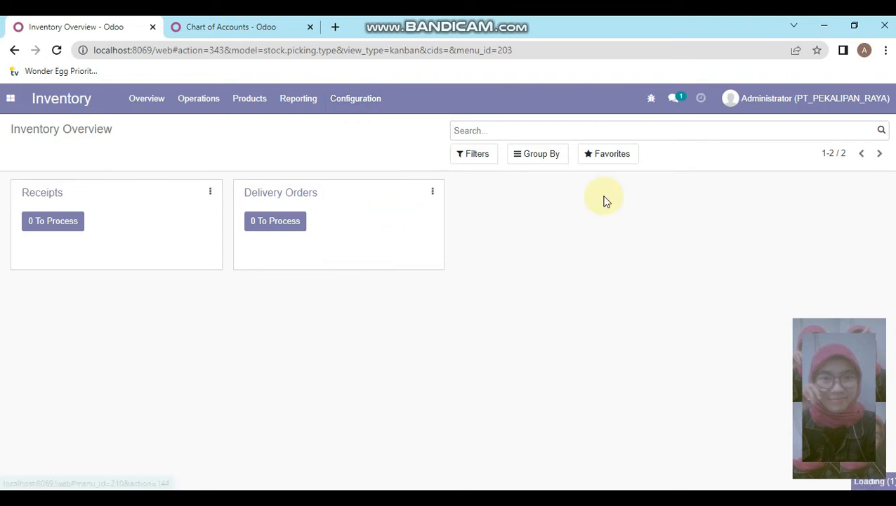
left_click(620, 156)
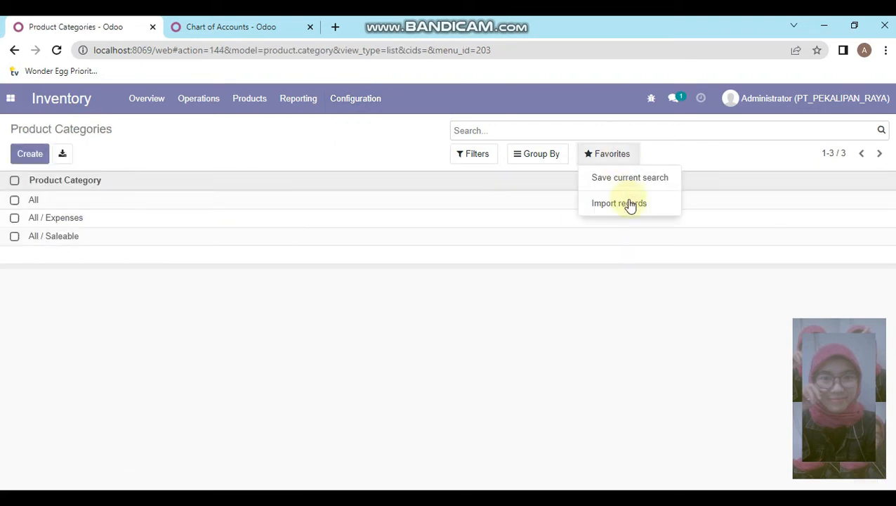
left_click(632, 212)
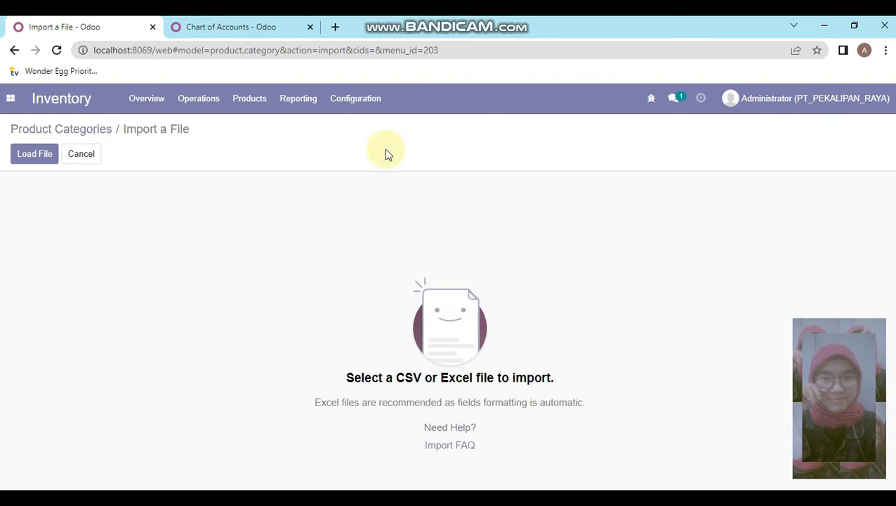
Step: Load the 06 input.products workbook and test the product category import
left_click(44, 156)
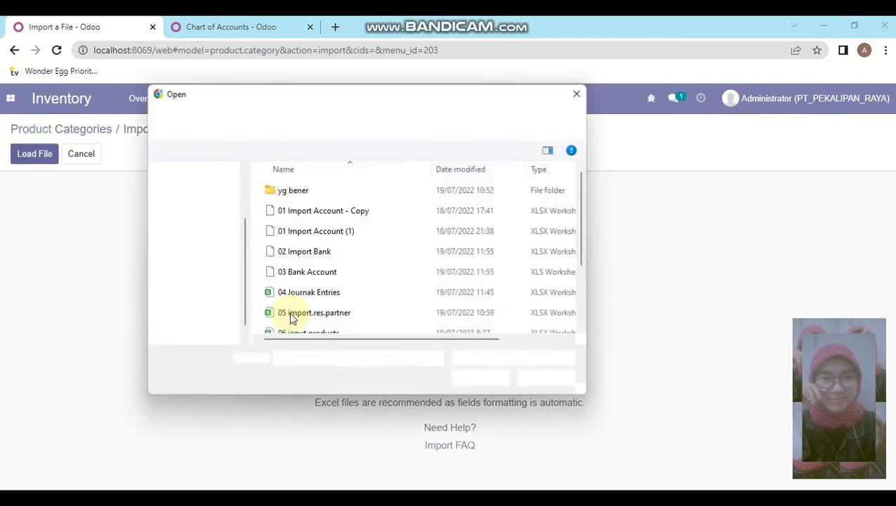
left_click(310, 327)
double_click(313, 329)
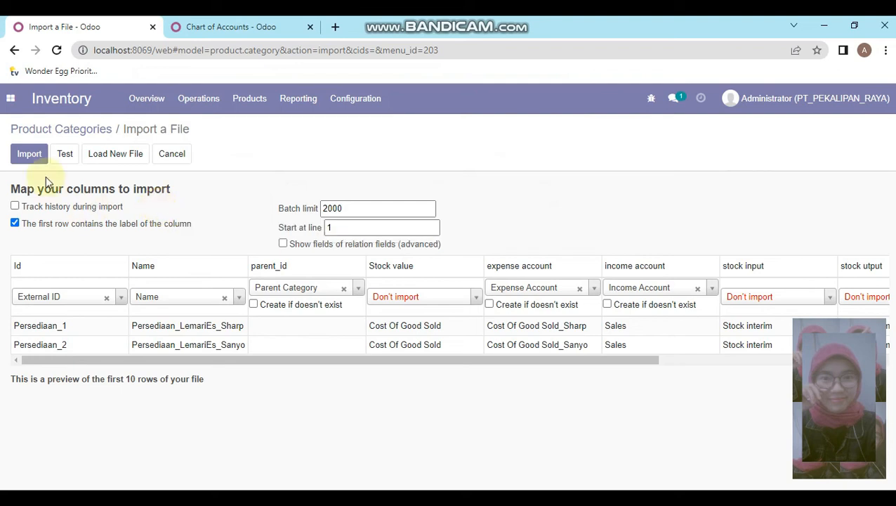
left_click(64, 154)
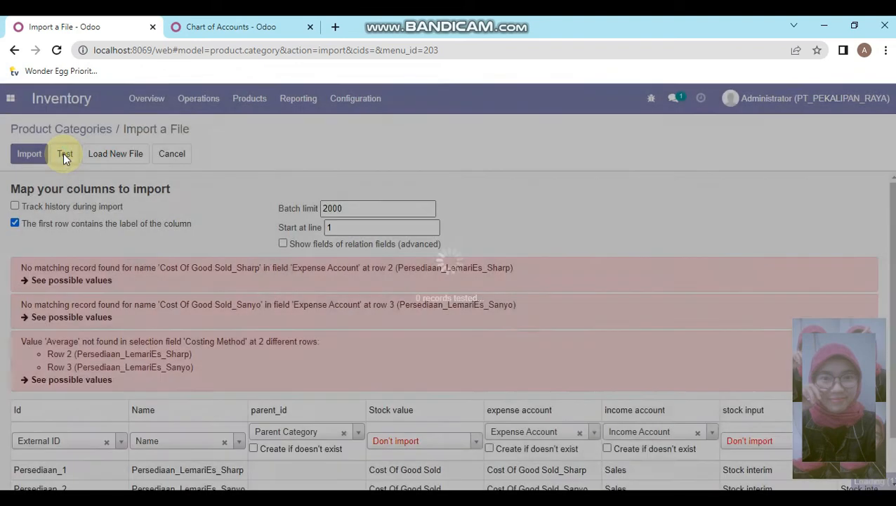
scroll(886, 256, "down", 1)
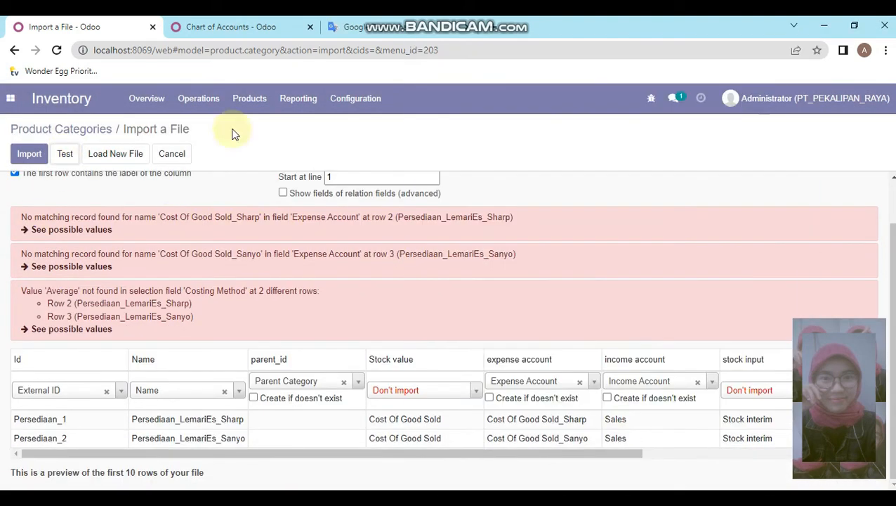
left_click(298, 98)
left_click_drag(330, 453, 555, 453)
left_click(147, 98)
left_click(198, 98)
left_click(394, 286)
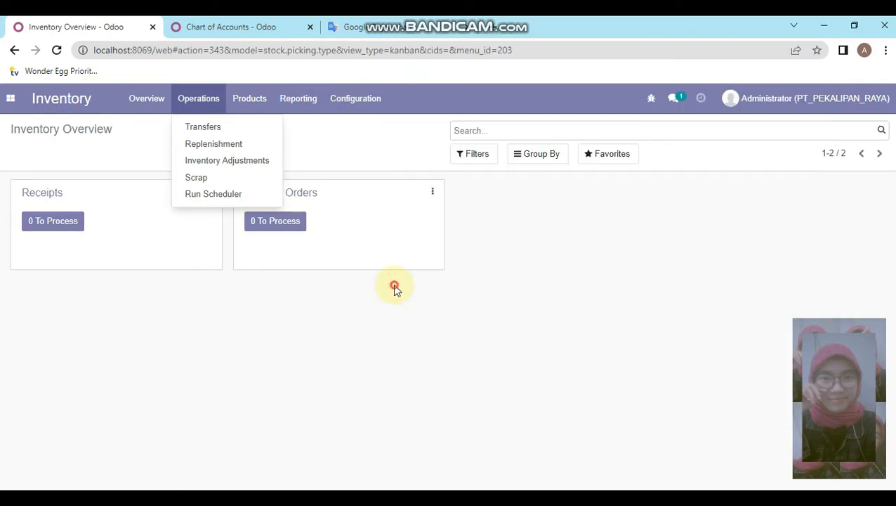
left_click(615, 157)
left_click(543, 213)
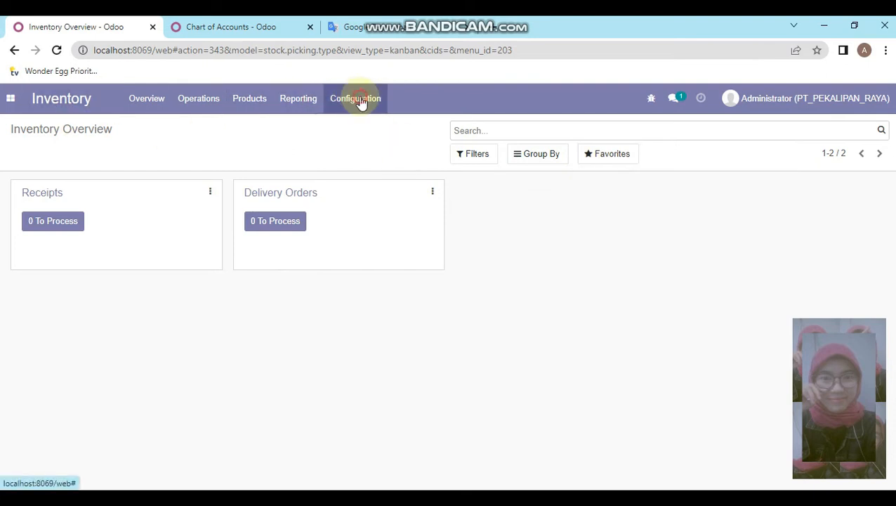
Step: Return to Product Categories from the inventory overview and start a new records import
left_click(359, 100)
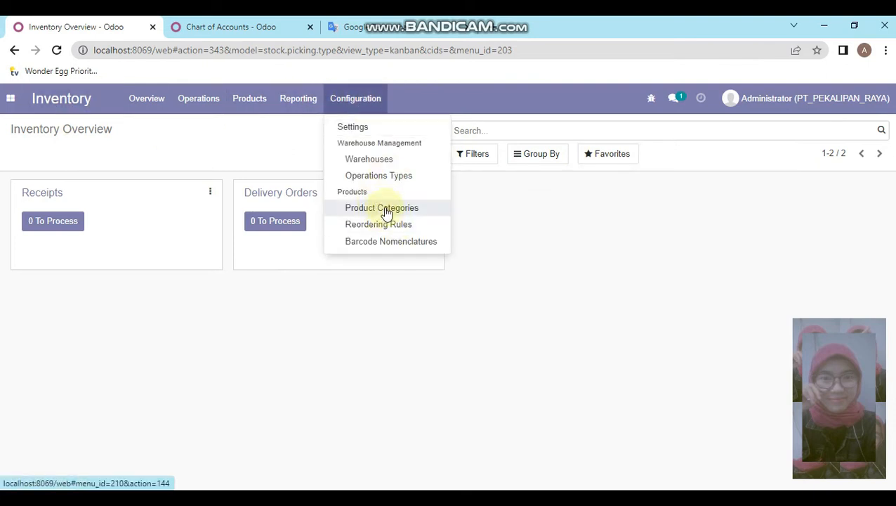
left_click(383, 208)
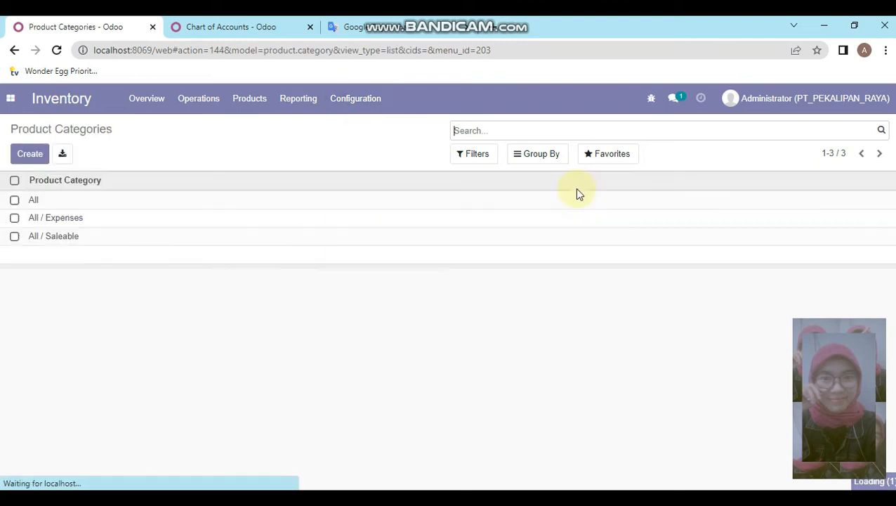
left_click(617, 166)
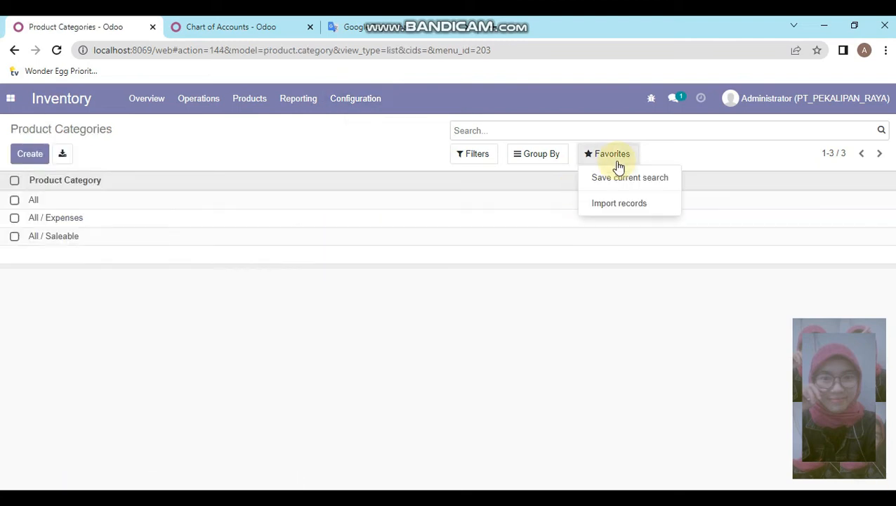
left_click(619, 204)
Step: Load the revised 06 input.products workbook and test the import again
left_click(42, 159)
double_click(344, 333)
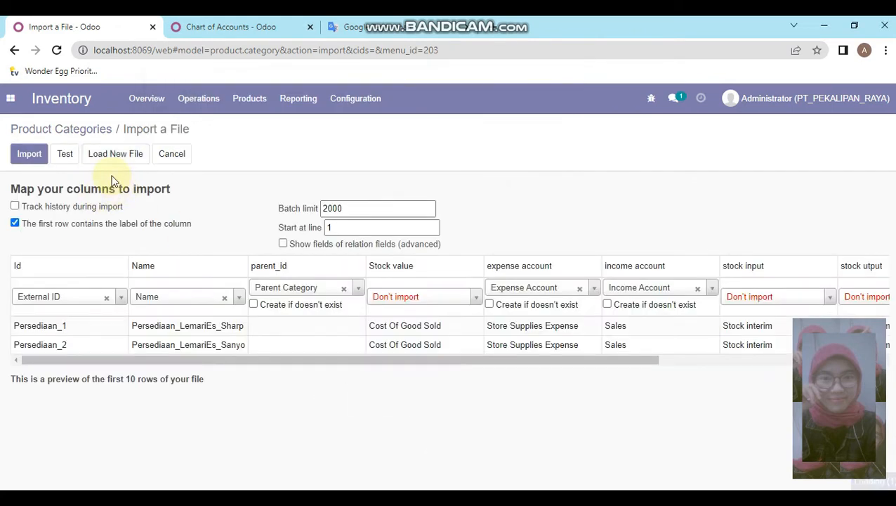
left_click(67, 156)
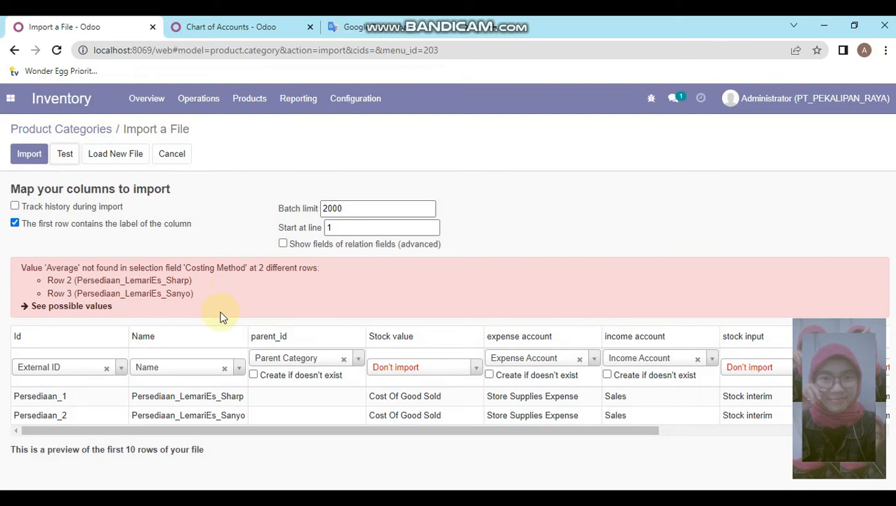
left_click(253, 431)
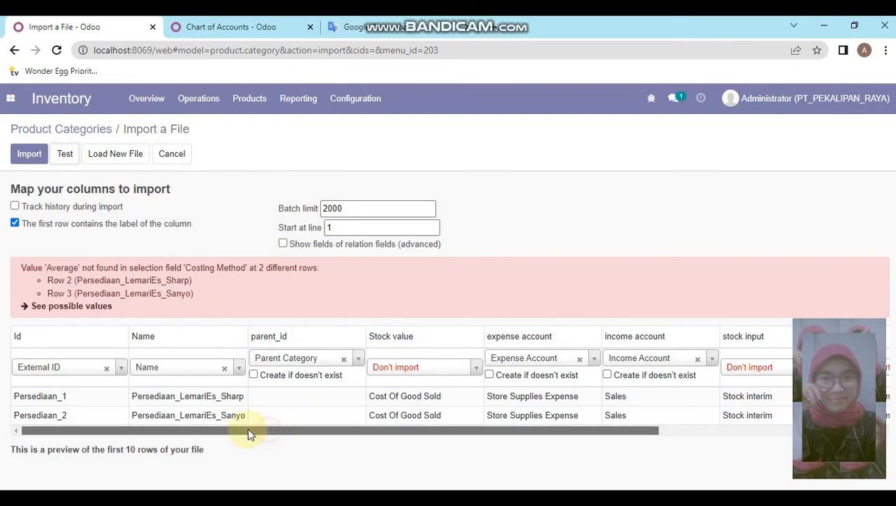
left_click_drag(247, 433, 240, 335)
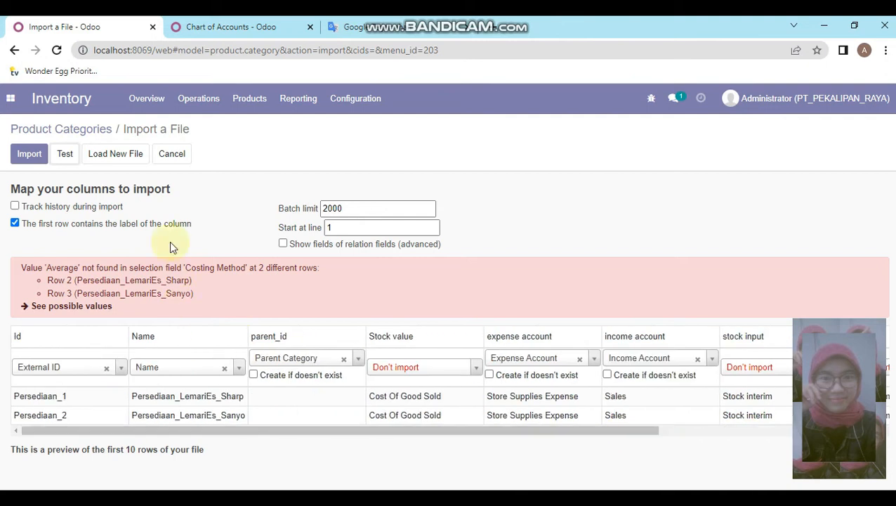
Step: Map the inventory column of the product category import to the Inventory Valuation field
left_click(723, 430)
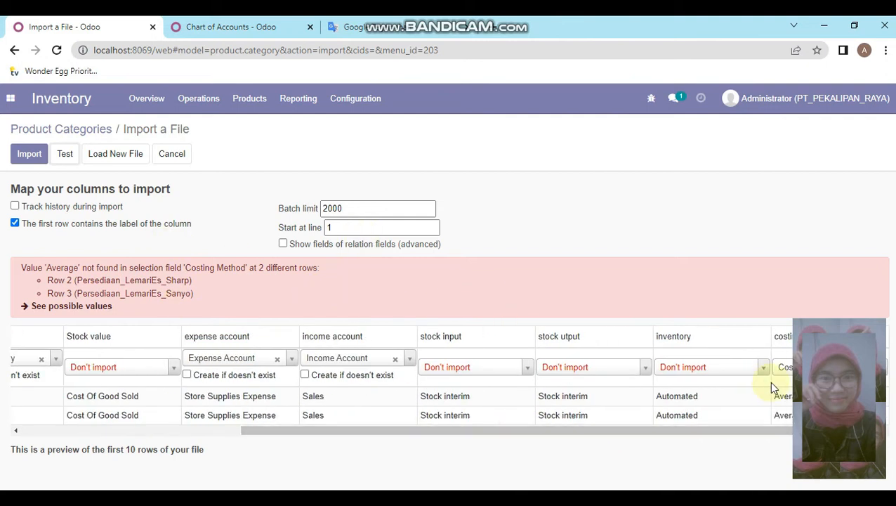
left_click(704, 366)
left_click(699, 329)
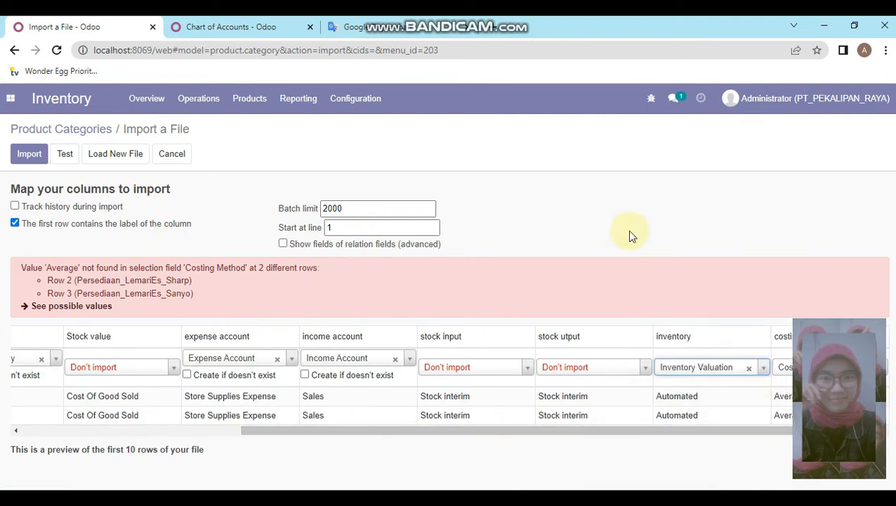
left_click(710, 502)
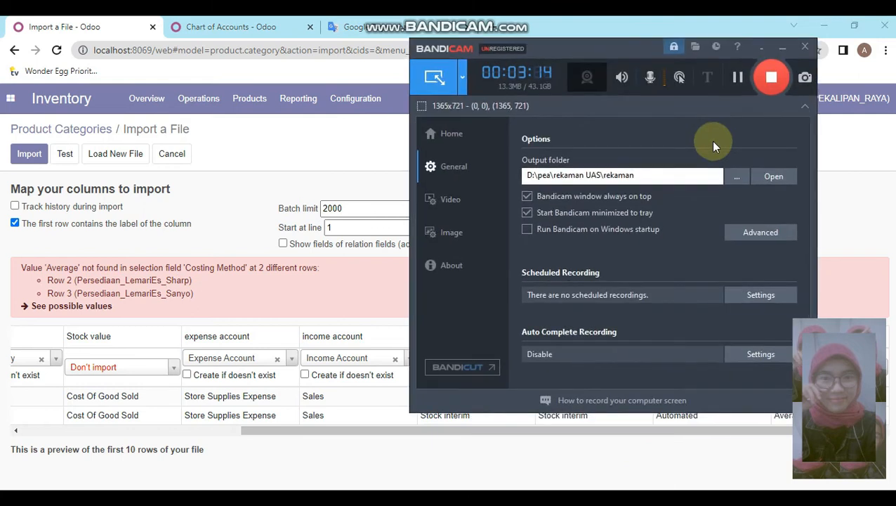
left_click(736, 84)
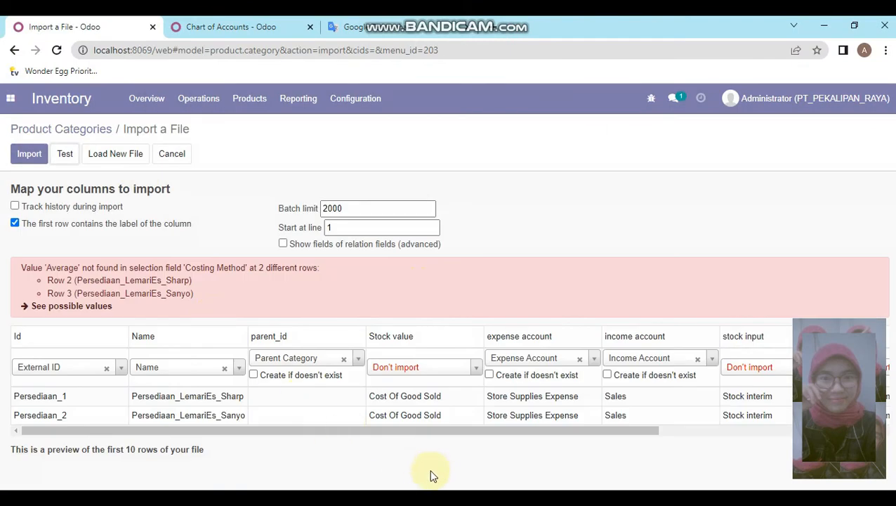
left_click_drag(610, 431, 695, 430)
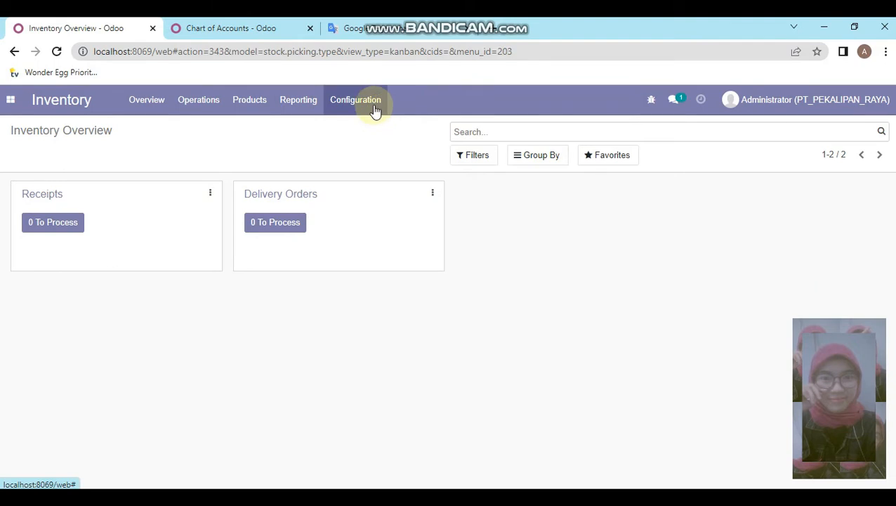
Step: Reopen Product Categories from the inventory configuration and start another records import
left_click(375, 109)
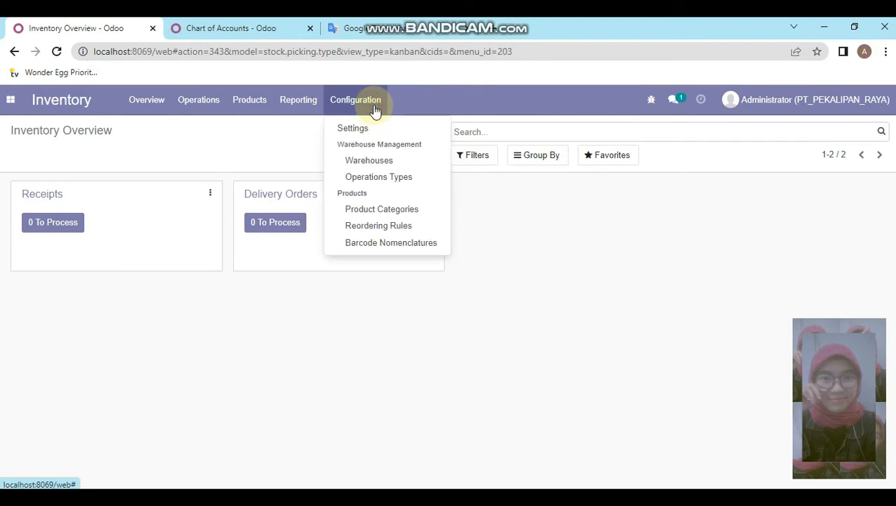
left_click(377, 216)
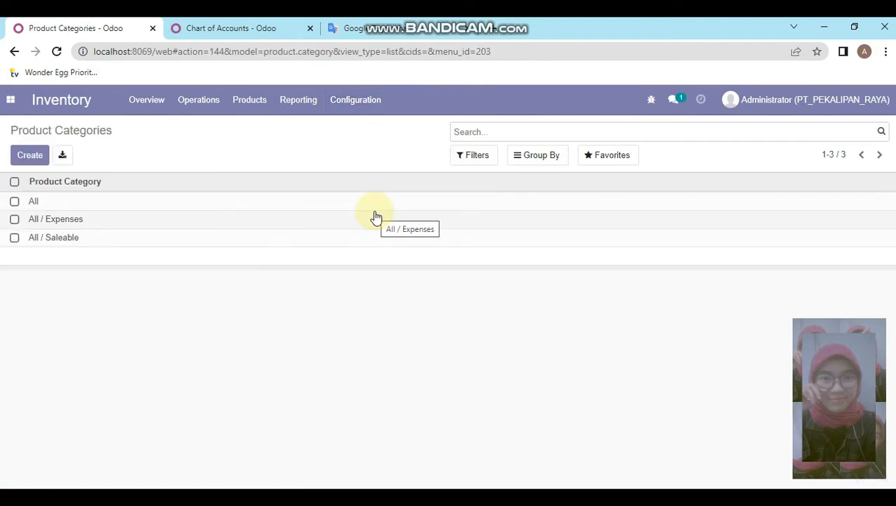
left_click(604, 166)
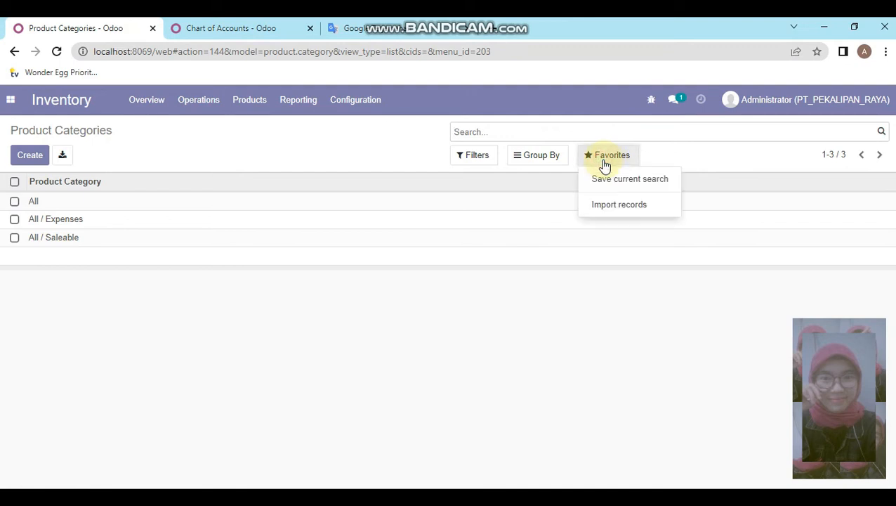
left_click(628, 208)
Step: Load the corrected 06 input.products workbook and import its product categories after testing it
left_click(36, 158)
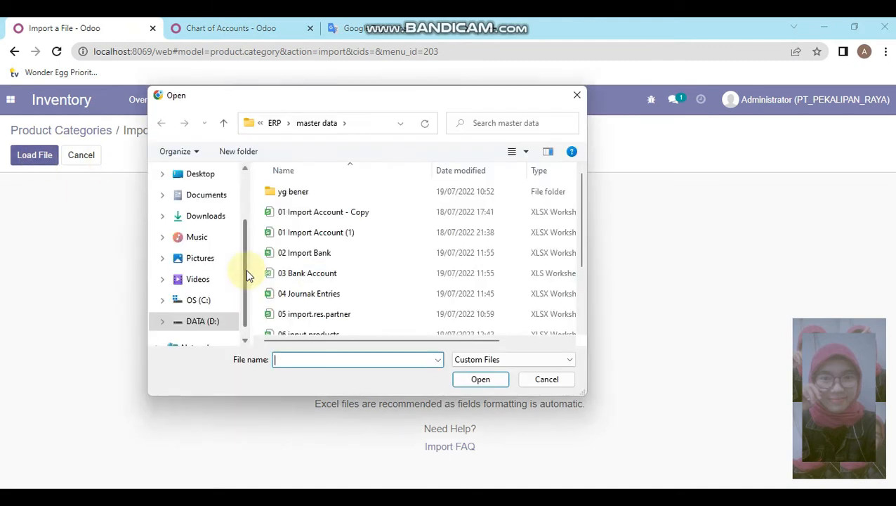
double_click(321, 324)
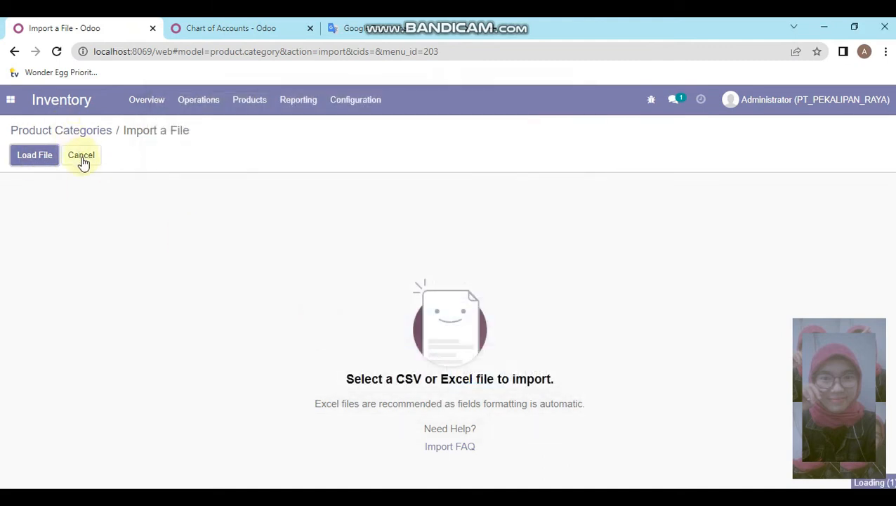
left_click(65, 155)
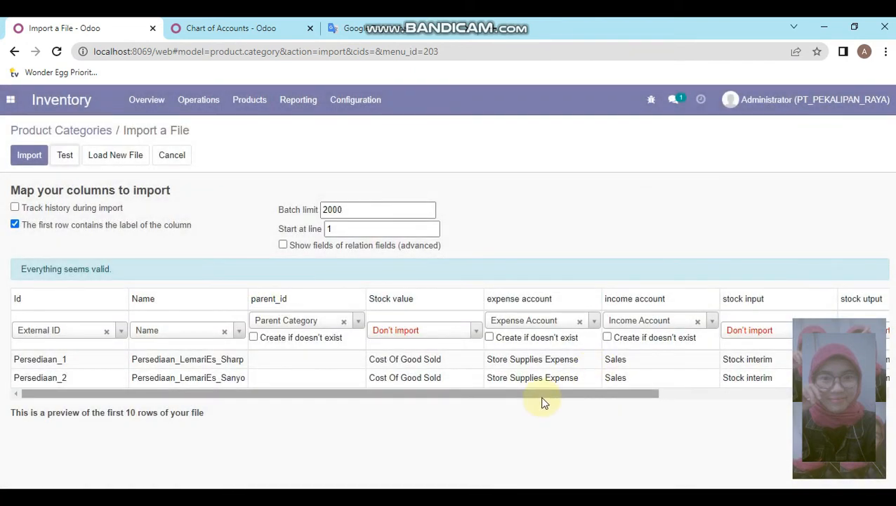
left_click_drag(536, 394, 296, 409)
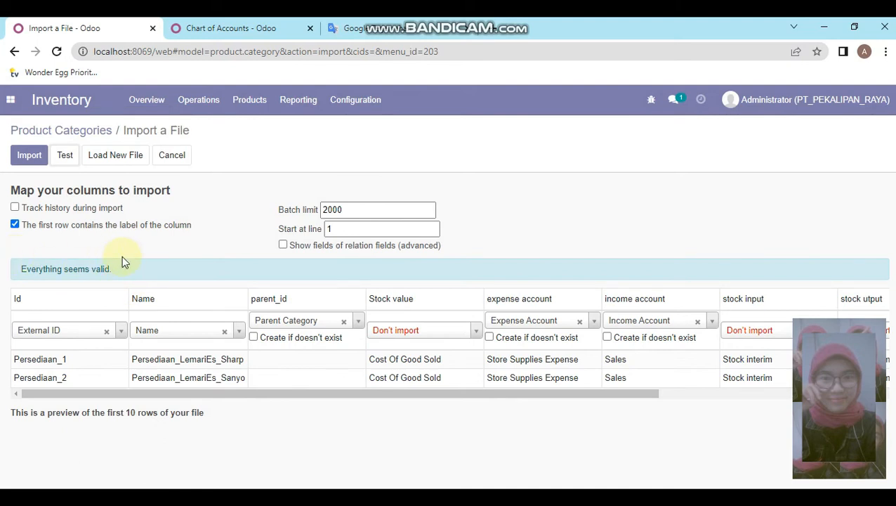
left_click(33, 159)
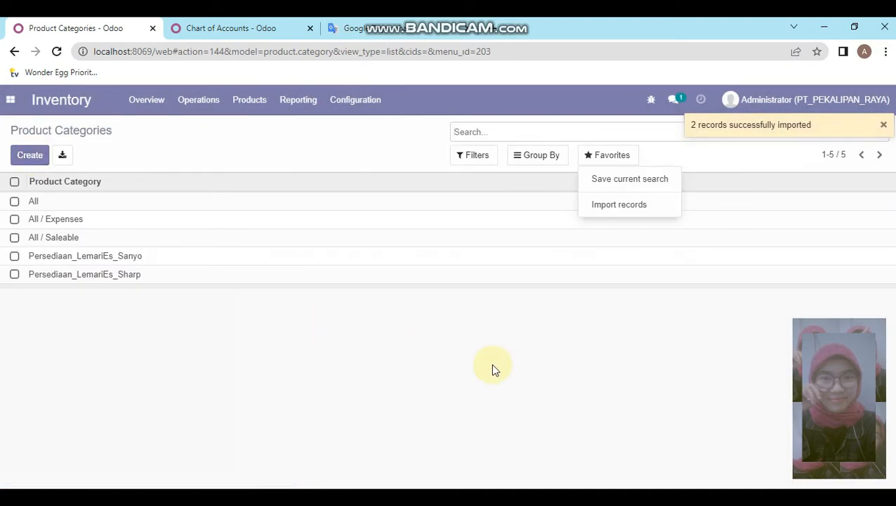
left_click(493, 369)
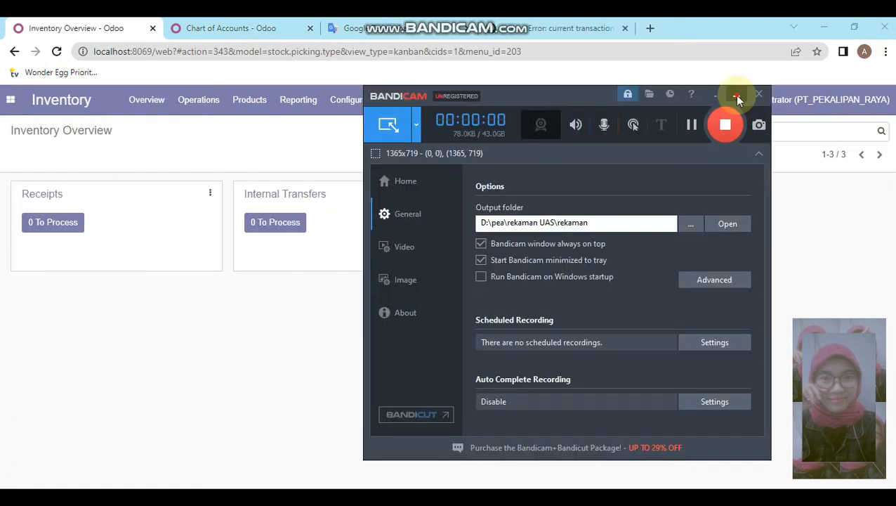
Step: Open the Inventory settings and check the Storage Locations option in the Warehouse section
left_click(735, 96)
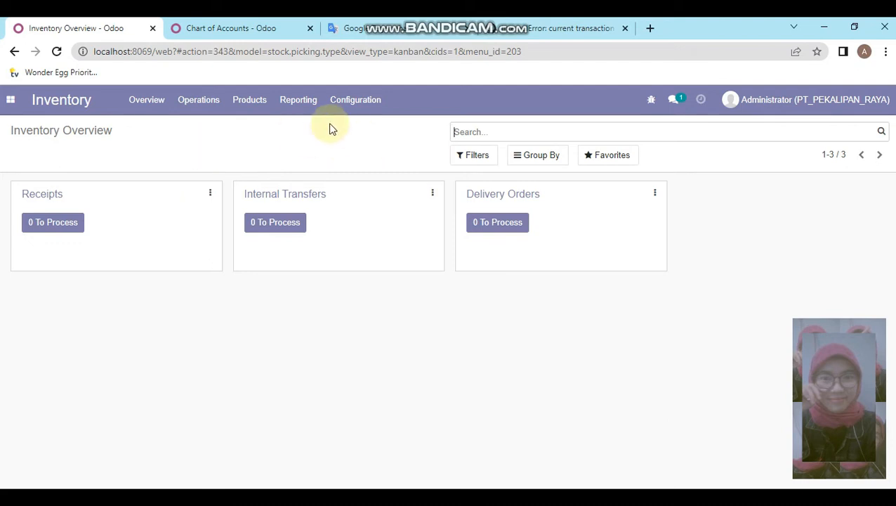
left_click(370, 102)
left_click(390, 132)
left_click_drag(892, 200, 892, 436)
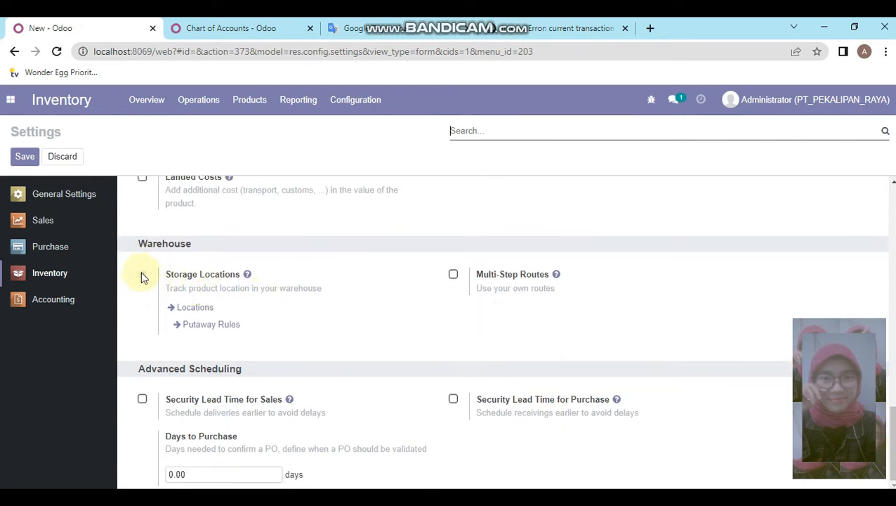
Step: Open the warehouse Locations list and start a records import
left_click(336, 97)
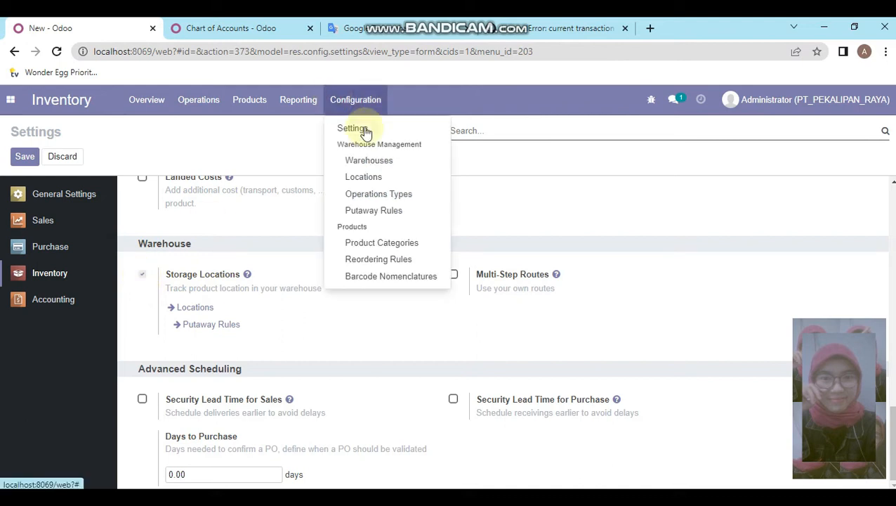
left_click(375, 180)
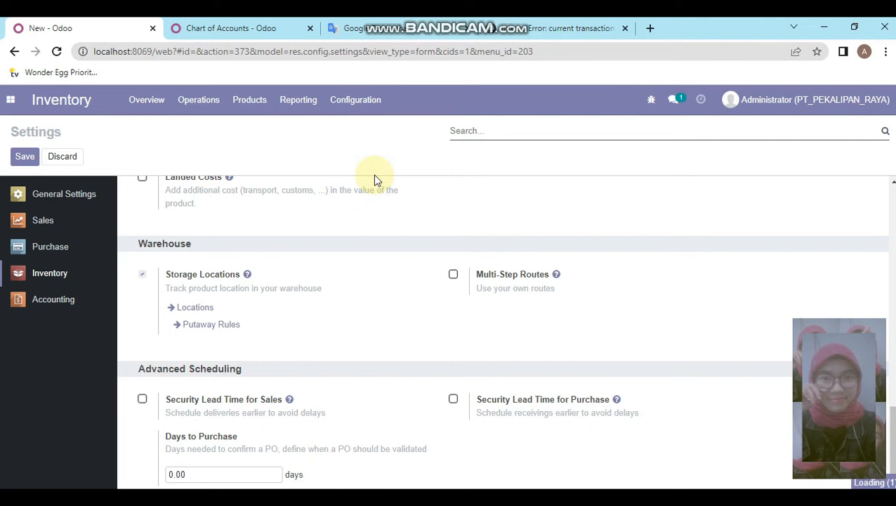
left_click(613, 158)
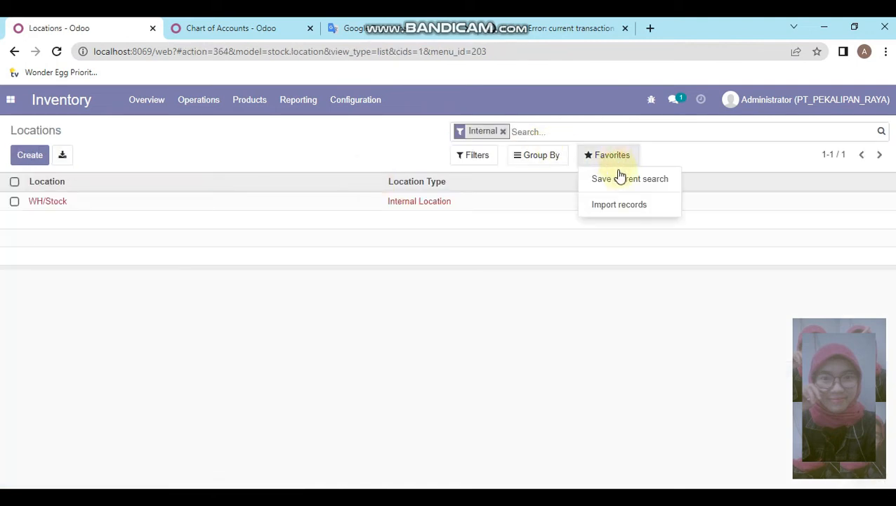
left_click(619, 205)
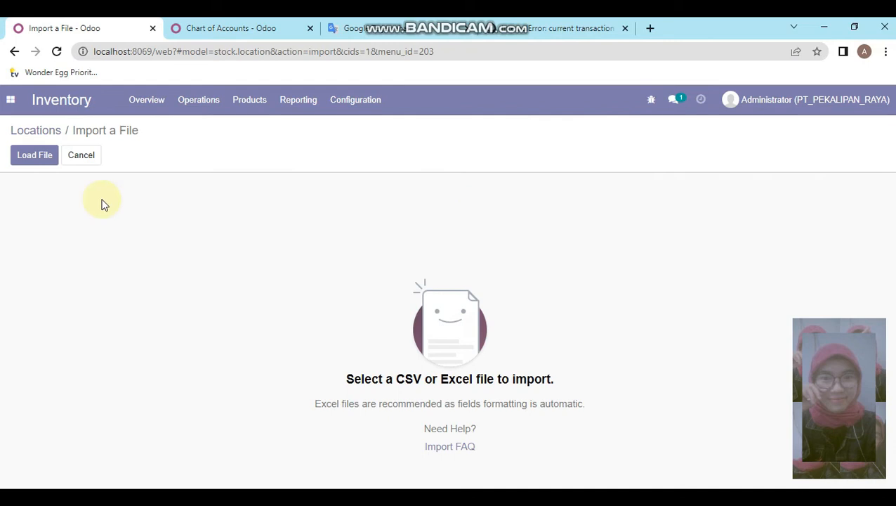
Step: Check the inventory loss workbook in WPS Office, then load 07 impor virtual loss and test the locations import
left_click(47, 160)
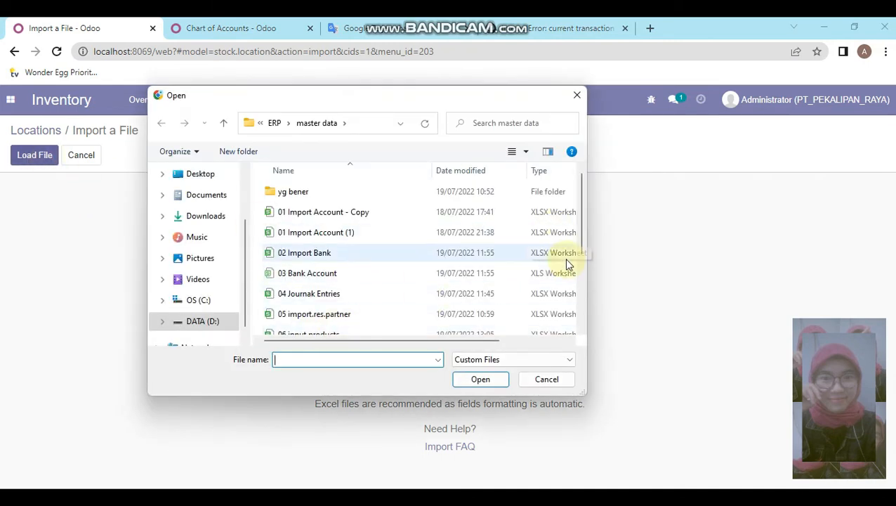
left_click_drag(582, 244, 559, 280)
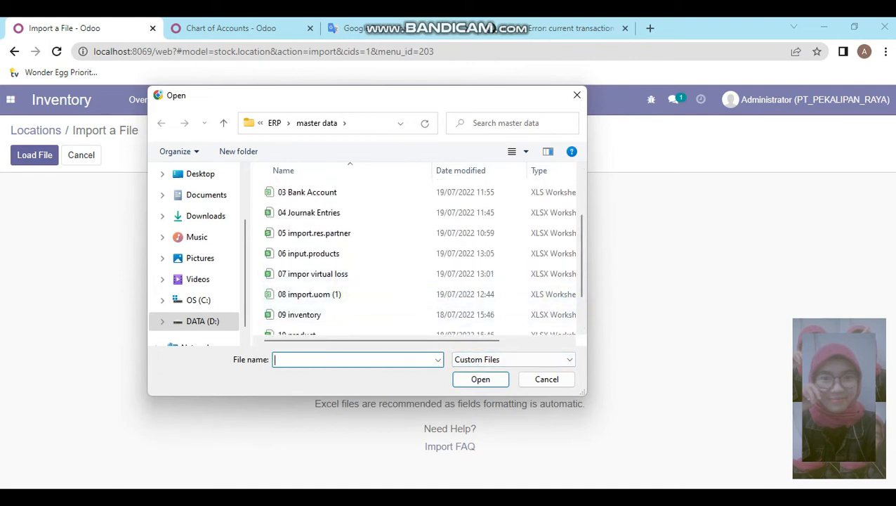
left_click(561, 496)
left_click(841, 455)
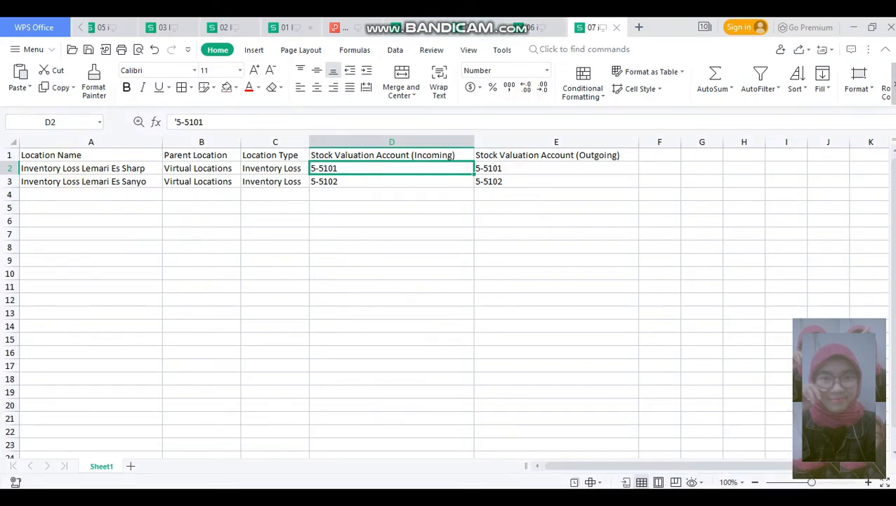
key("alt+Tab")
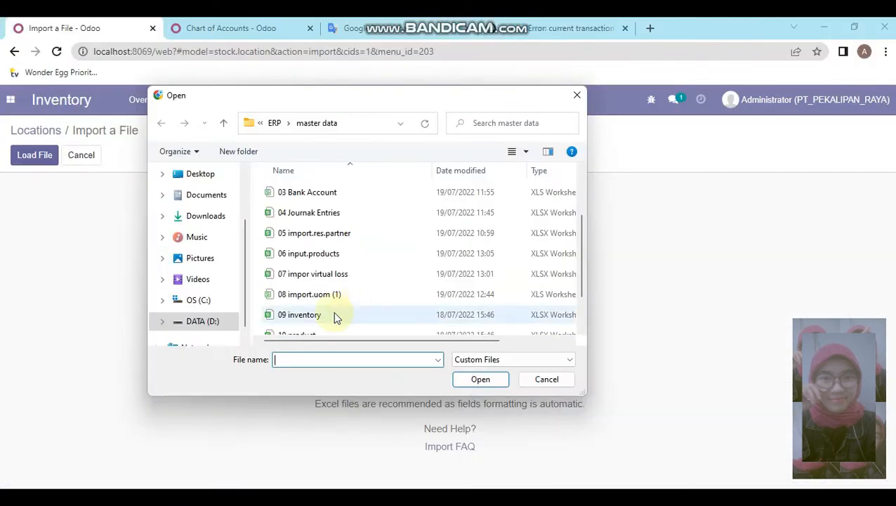
double_click(312, 275)
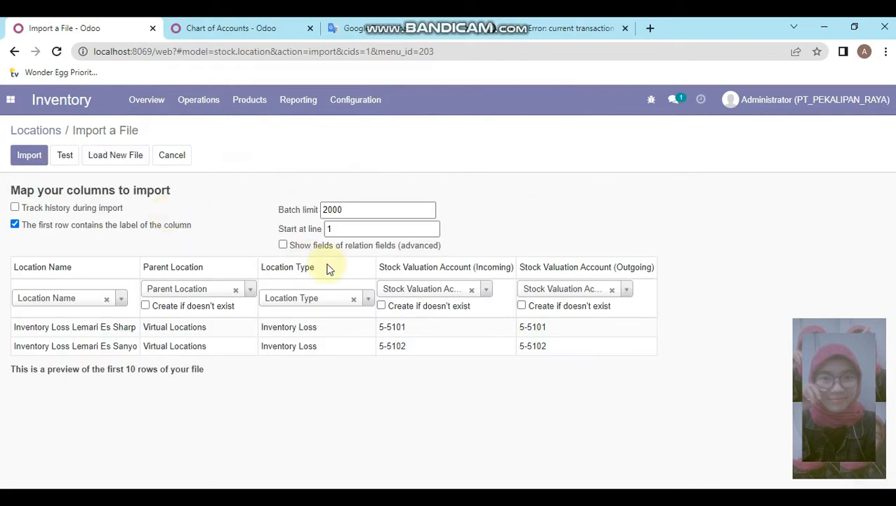
left_click(64, 154)
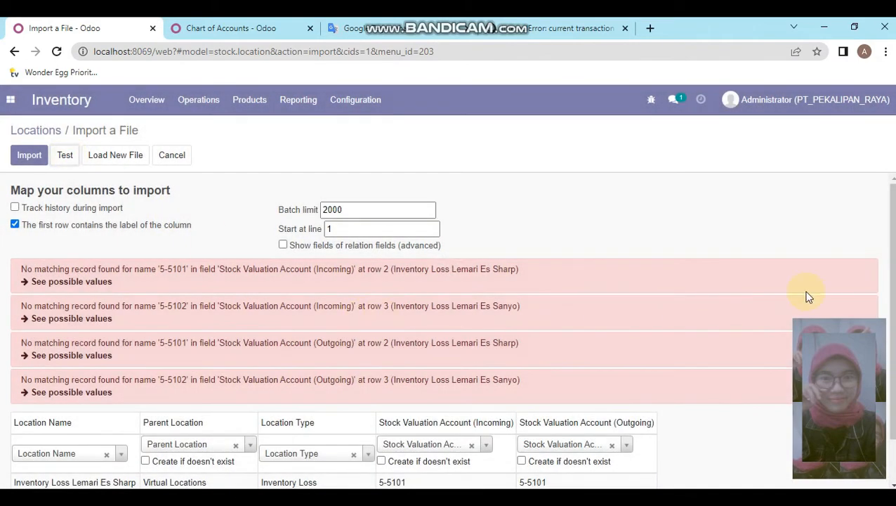
Step: Enable creating missing records for both Stock Valuation Account columns and Parent Location, retesting the locations import
left_click_drag(893, 248, 889, 306)
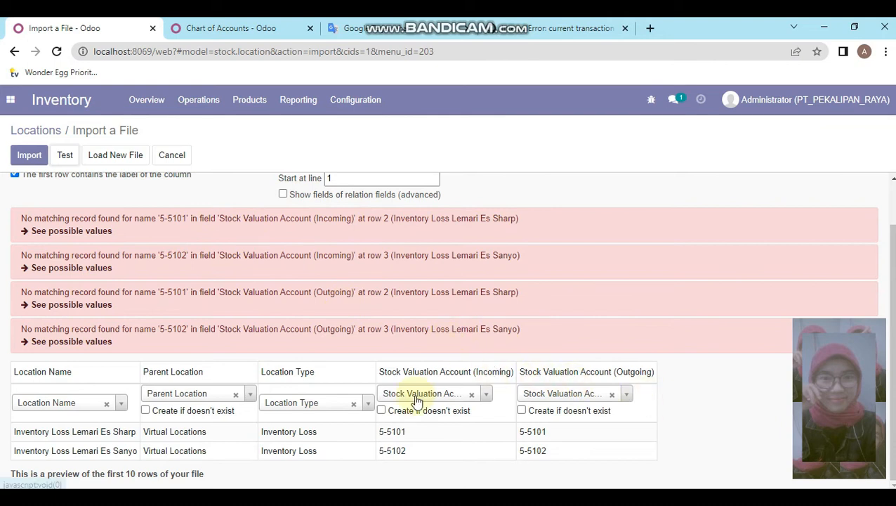
left_click(383, 411)
left_click(520, 410)
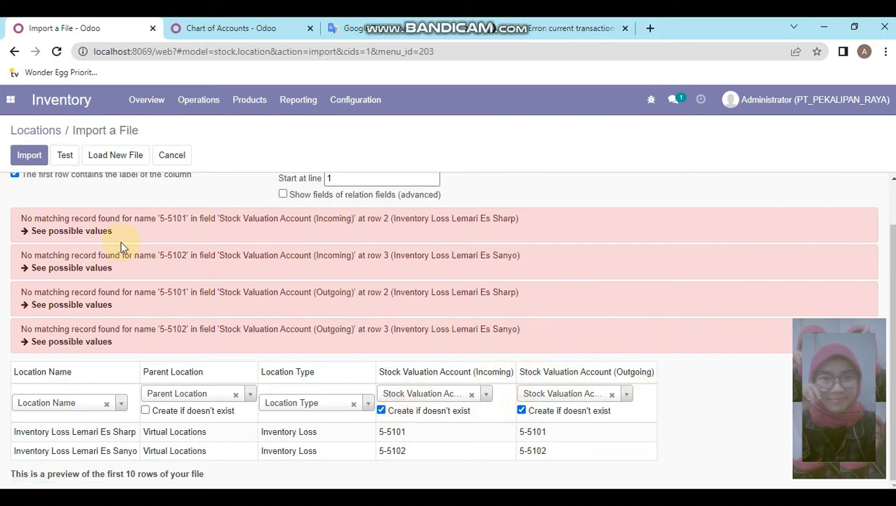
left_click(65, 157)
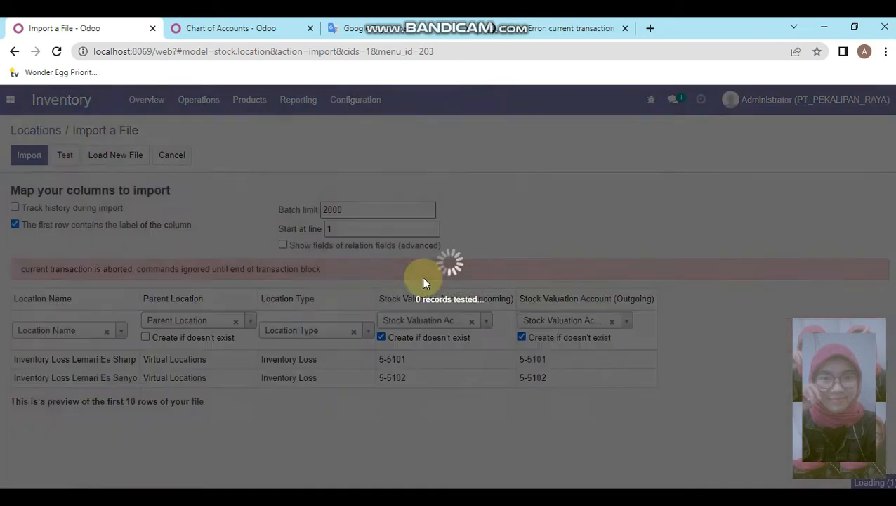
left_click(145, 337)
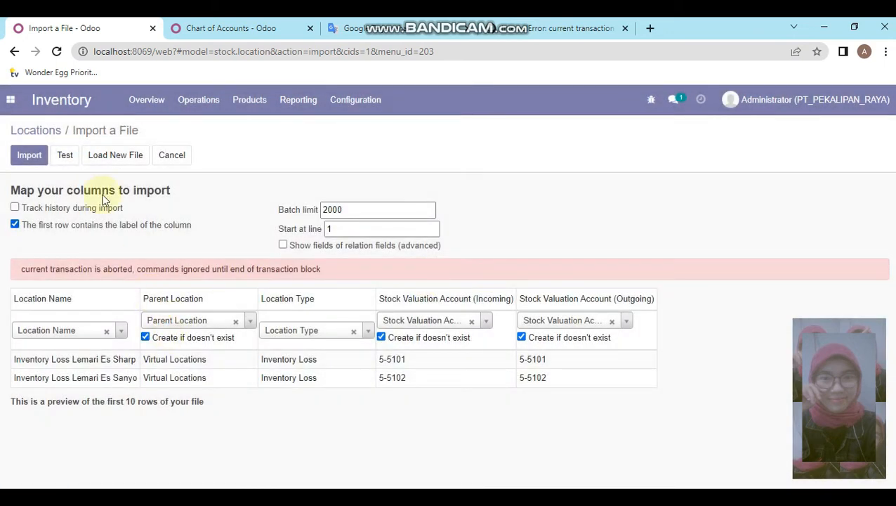
left_click(66, 159)
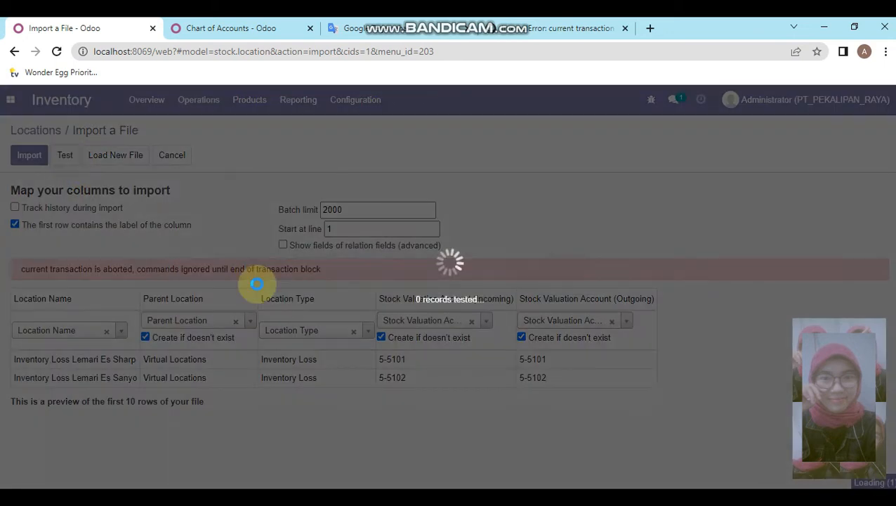
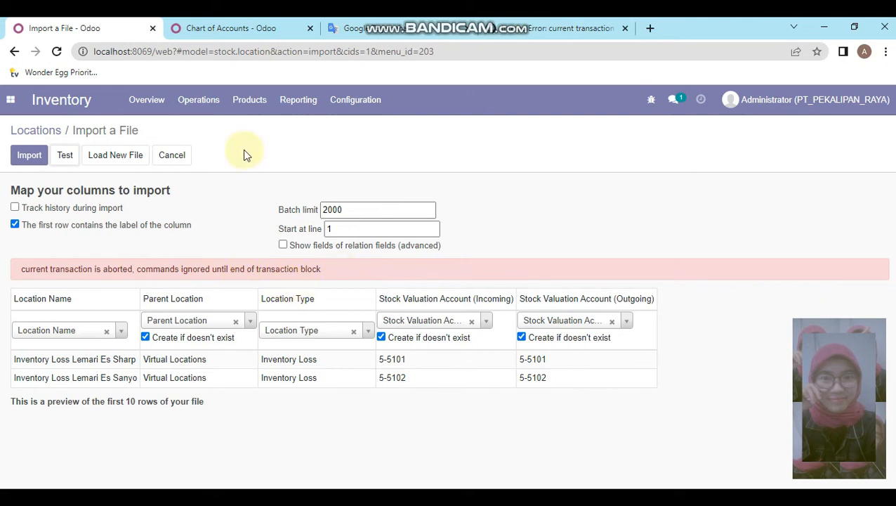
Step: Create an account in the Chart of Accounts with code 5-5101 and name Stock Valuation Account (incoming), checking the import preview for the details
left_click(254, 29)
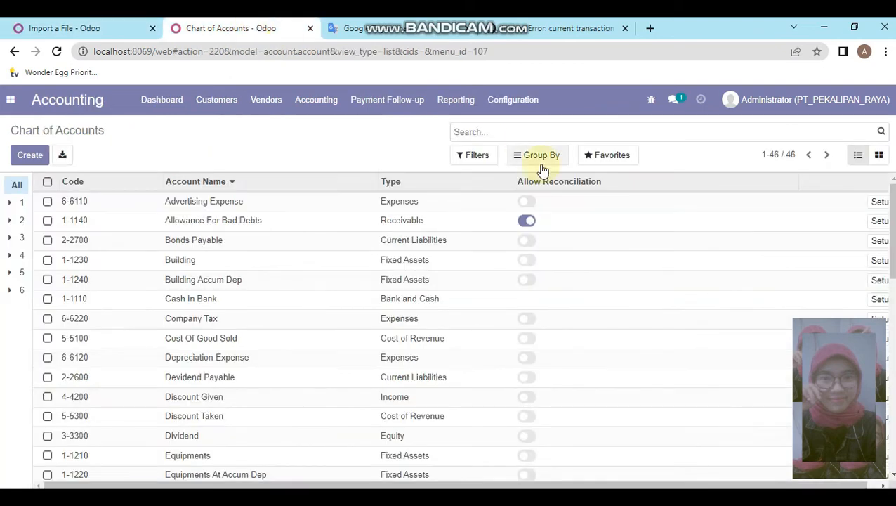
left_click(30, 155)
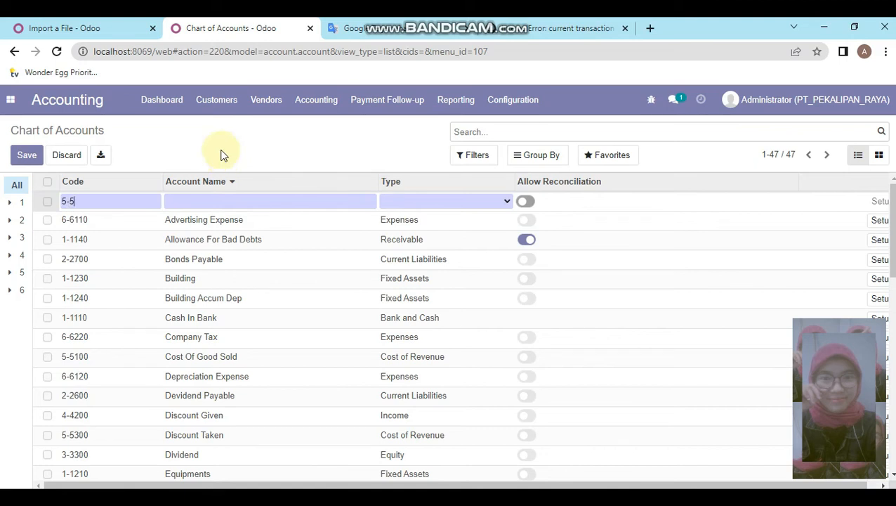
left_click(149, 27)
left_click(214, 27)
type("101")
left_click(105, 26)
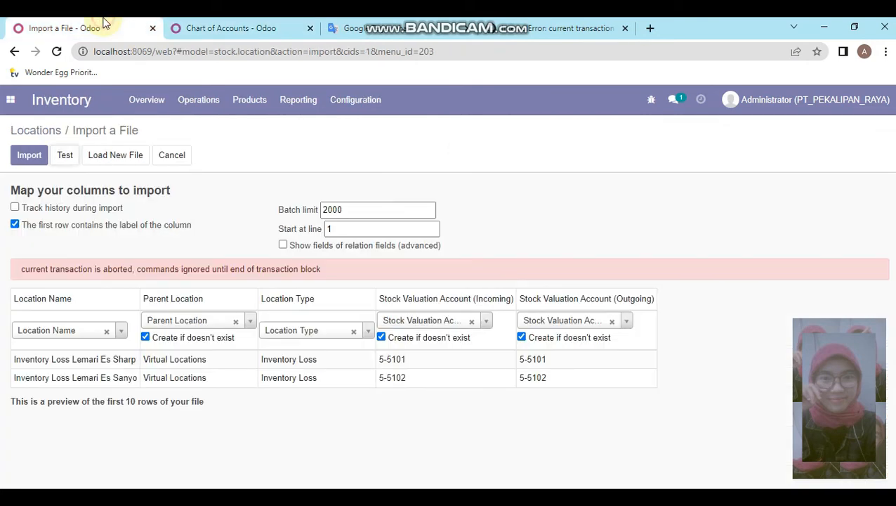
left_click(238, 27)
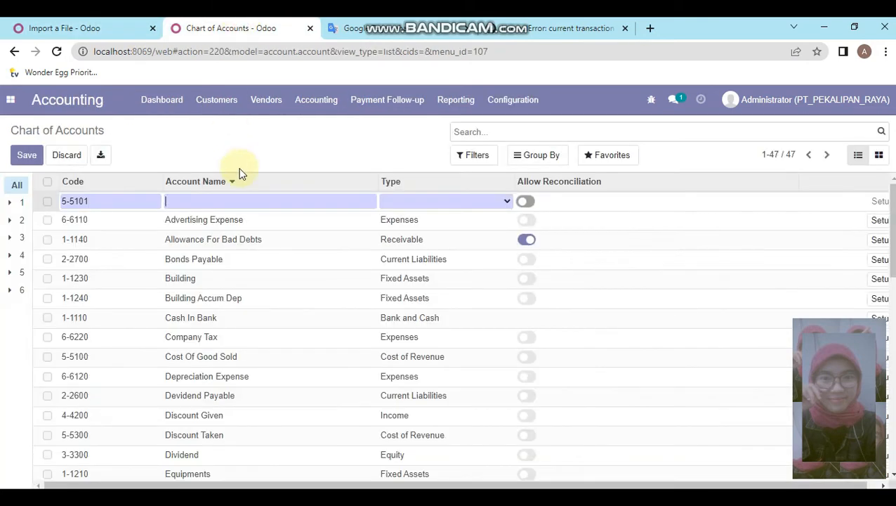
left_click(112, 26)
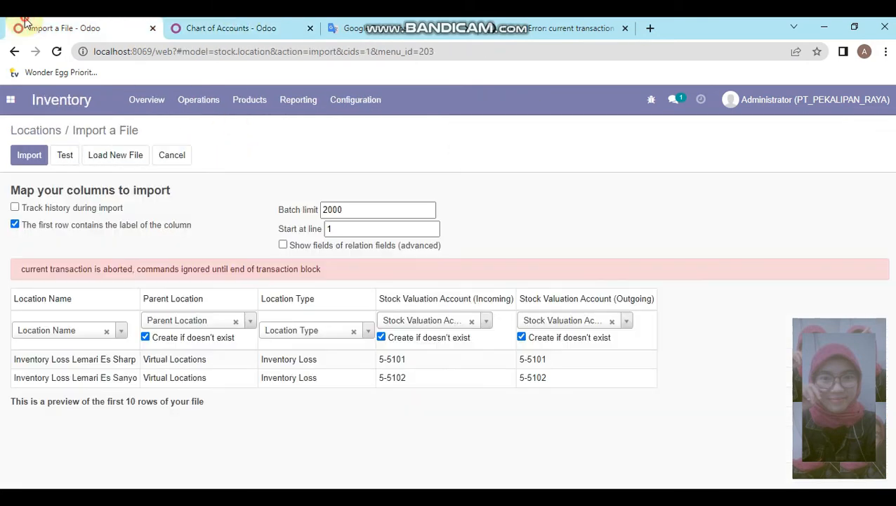
left_click(232, 26)
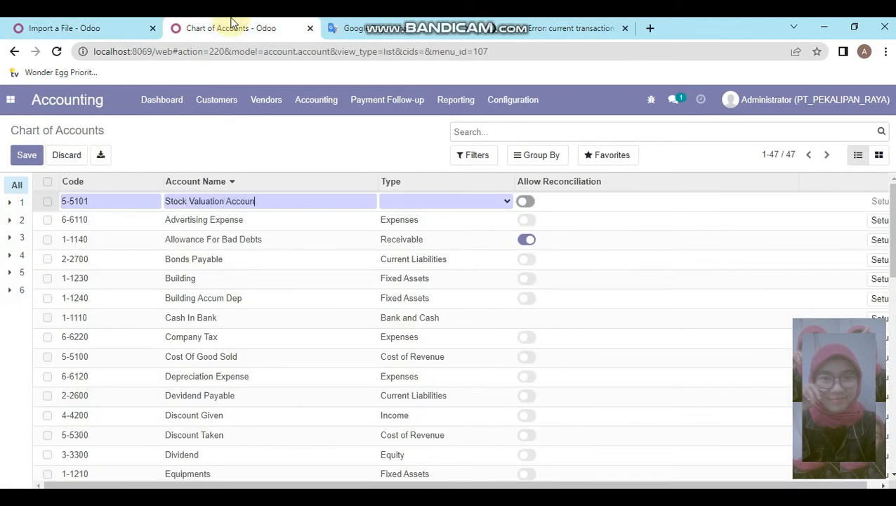
left_click(97, 25)
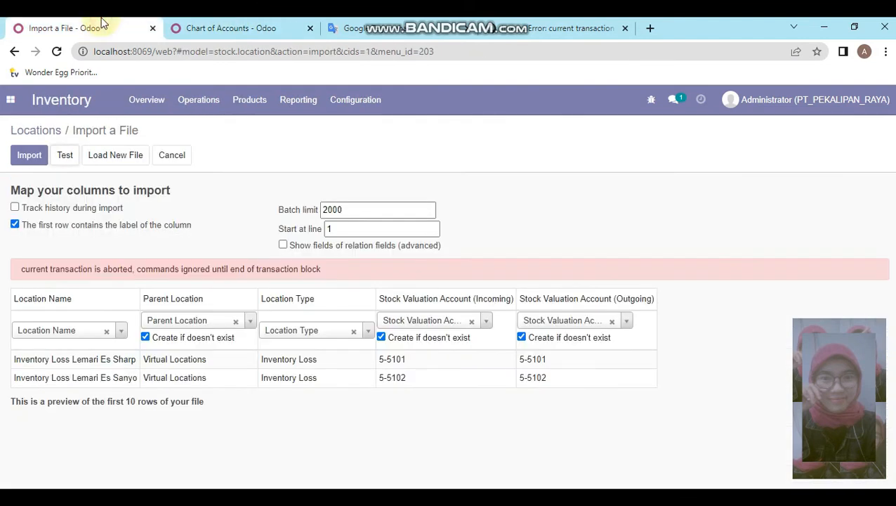
left_click(251, 21)
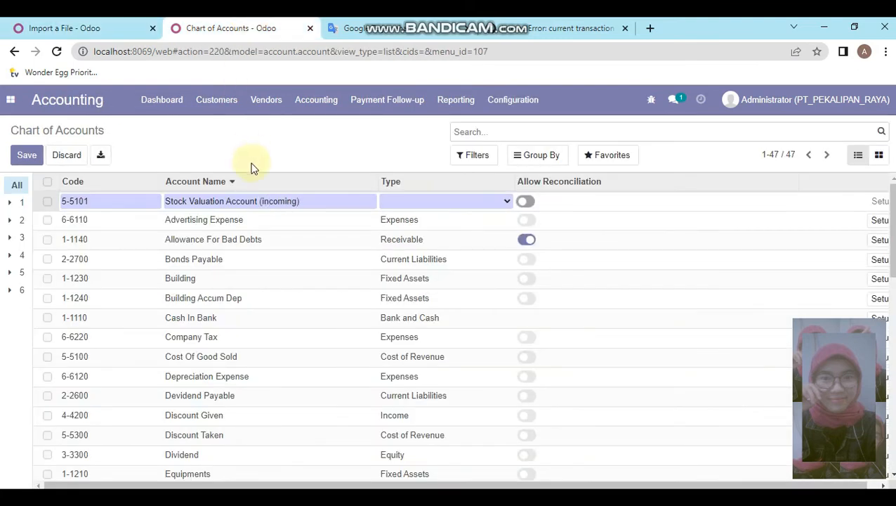
Step: Set the type of the new 5-5101 account to Cost of Revenue, rechecking the import preview
left_click(416, 200)
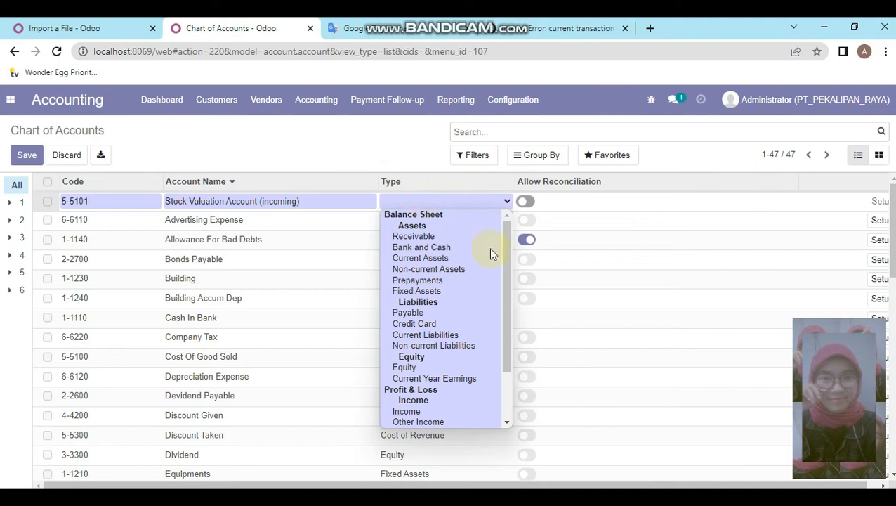
left_click_drag(505, 273, 510, 371)
left_click(112, 27)
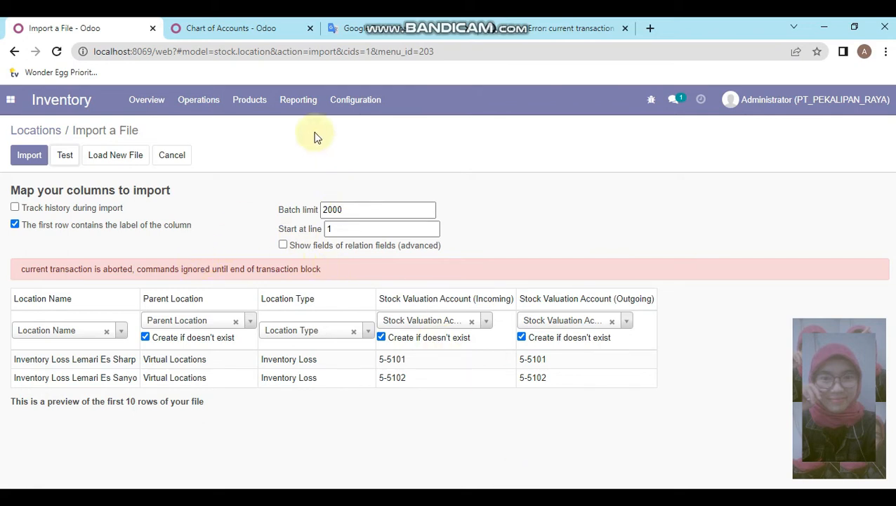
left_click(258, 22)
left_click(336, 26)
left_click(280, 25)
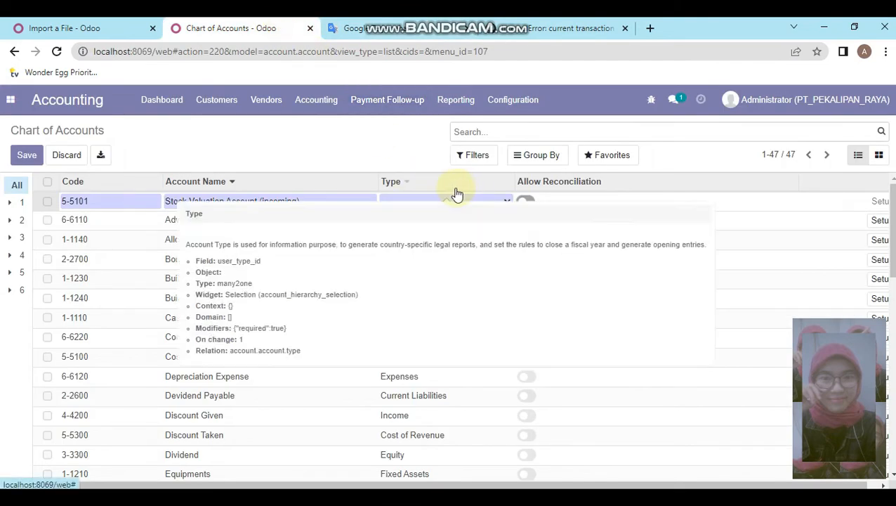
left_click(417, 202)
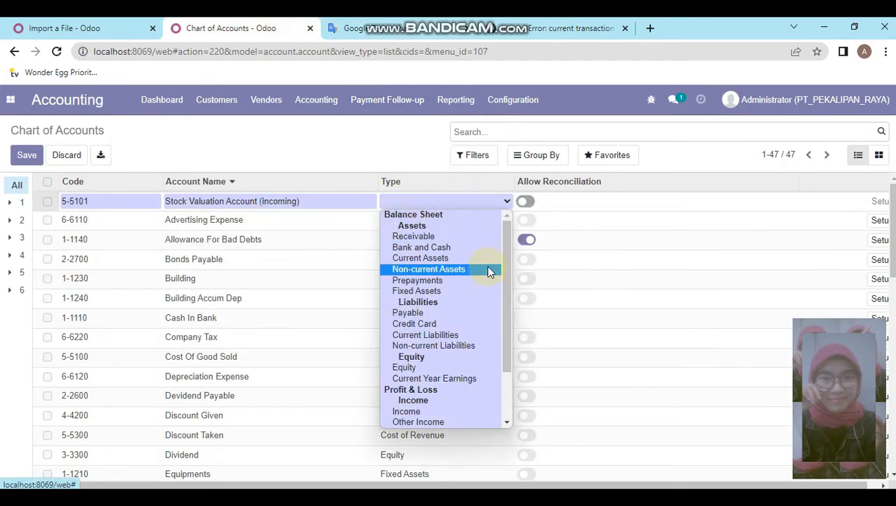
left_click_drag(504, 295, 510, 274)
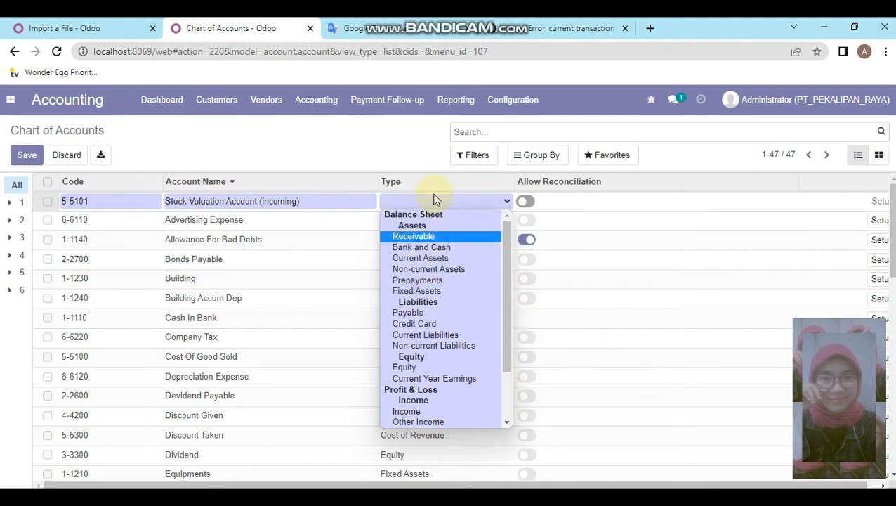
left_click(667, 501)
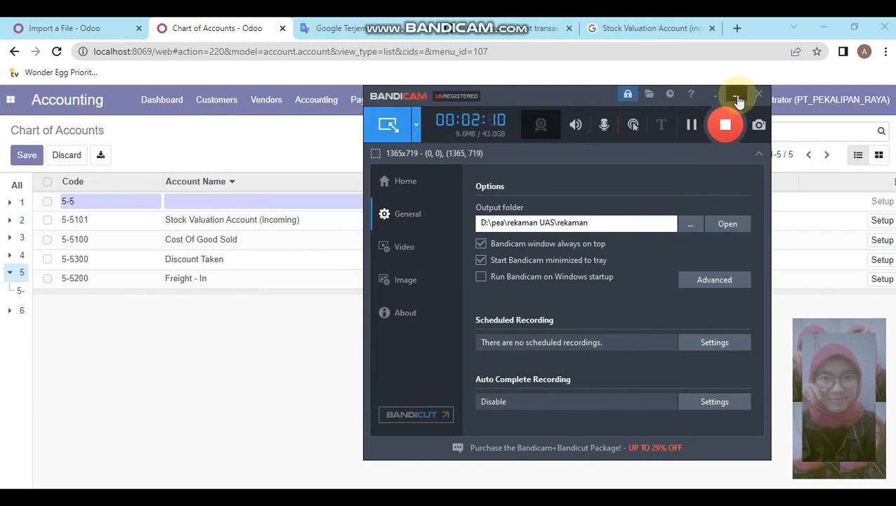
left_click(736, 94)
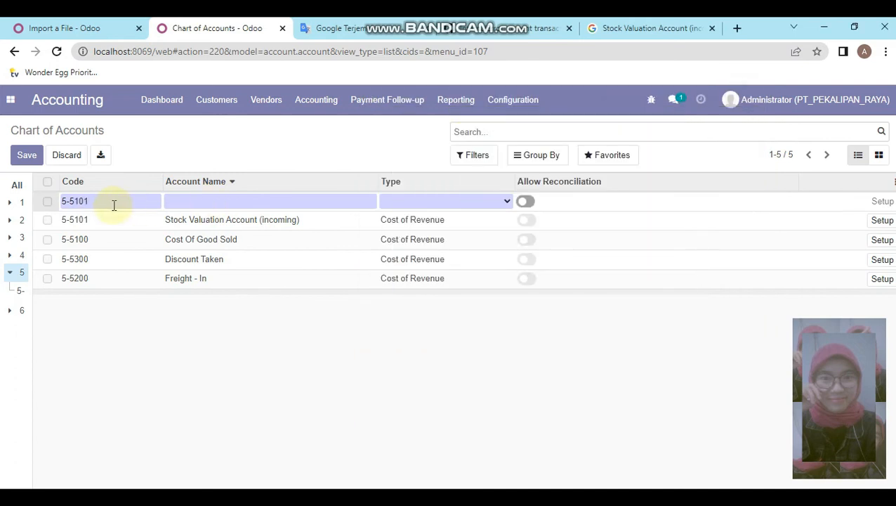
Step: Give the next new account the code 5-5102 and enter Stock Valuation Account (Outgoing as its name, checking the import preview's column label
key("BackSpace")
type("2")
key("Tab")
type("St")
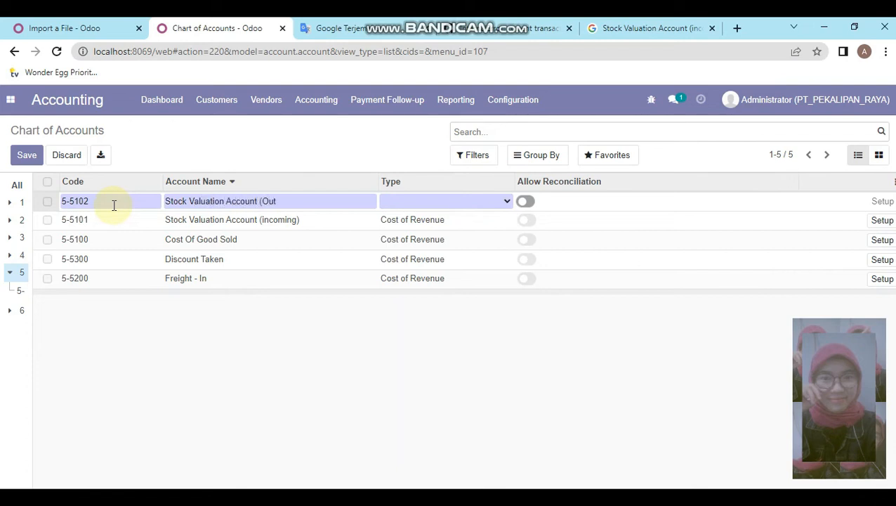
left_click(100, 27)
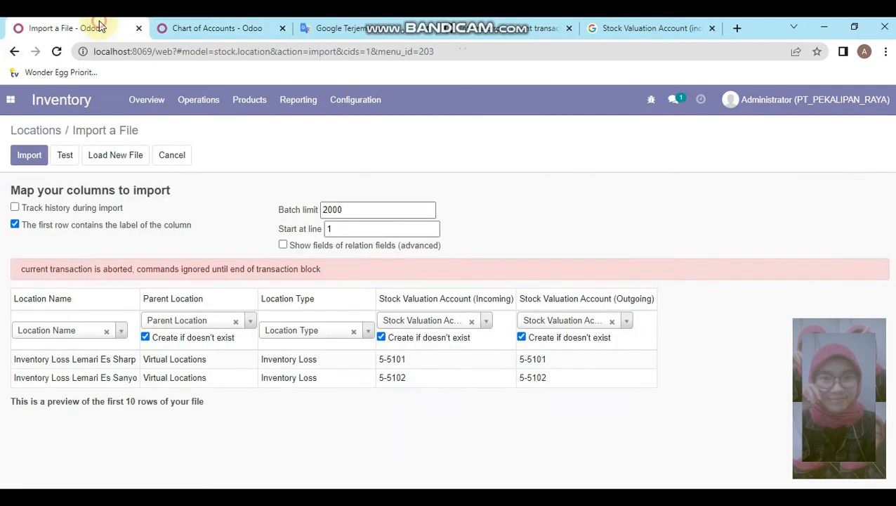
left_click(236, 23)
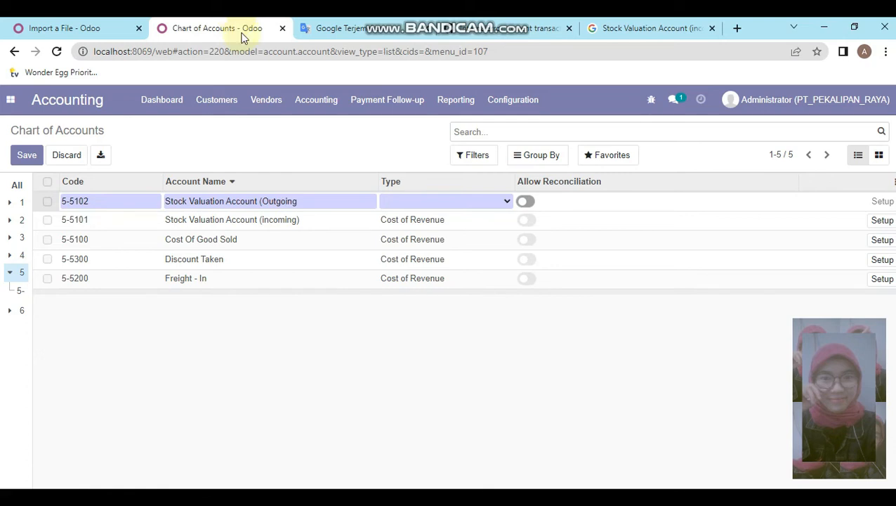
Step: Replace the 5-5102 account's name with Stock Valuation Account (outgoing), reusing the incoming account's name
triple_click(328, 202)
type(")")
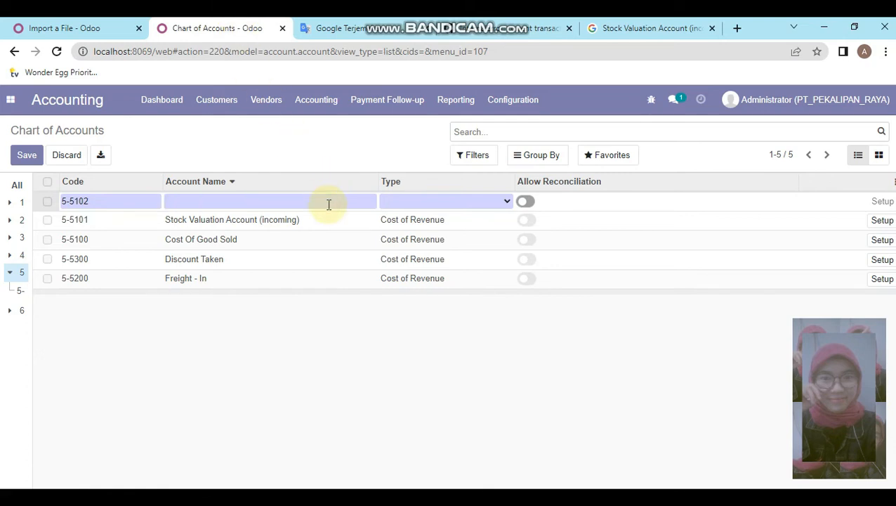
type("Stock Valuation Account (incoming)")
key("BackSpace")
key("BackSpace")
key("BackSpace")
key("BackSpace")
key("BackSpace")
key("BackSpace")
key("BackSpace")
key("BackSpace")
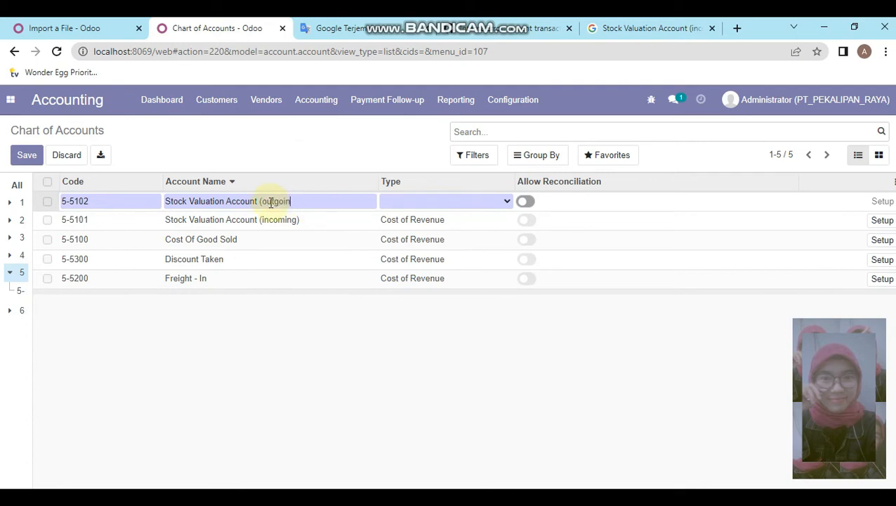
Step: Set the 5-5102 account's type to Cost of Revenue, save it and discard the extra blank row
left_click(394, 201)
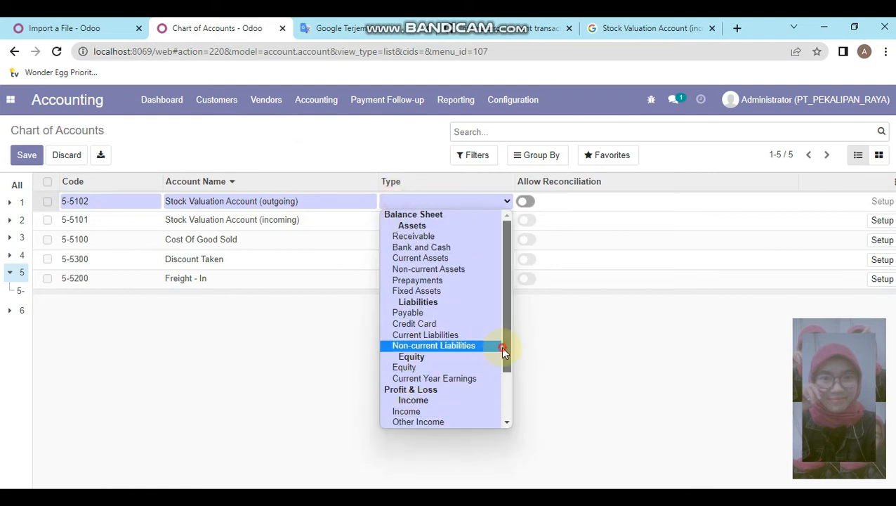
scroll(443, 403, "down", 2)
left_click(420, 400)
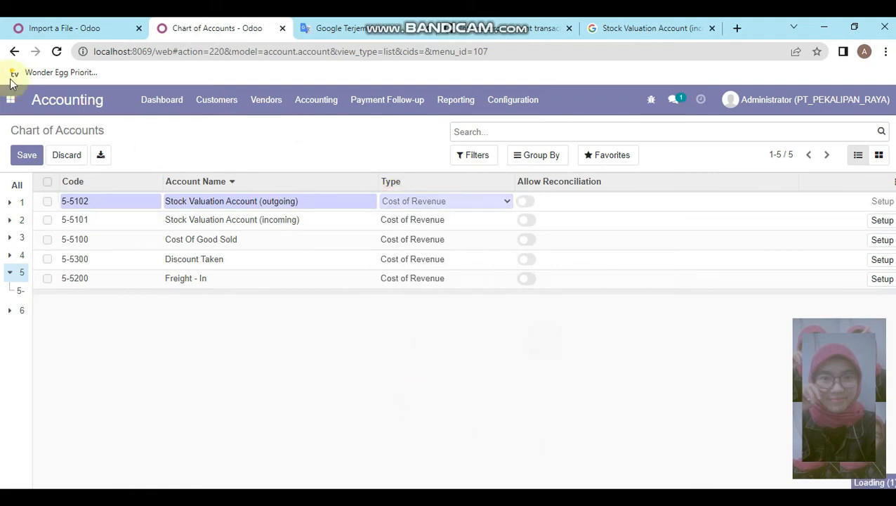
left_click(22, 160)
left_click(21, 160)
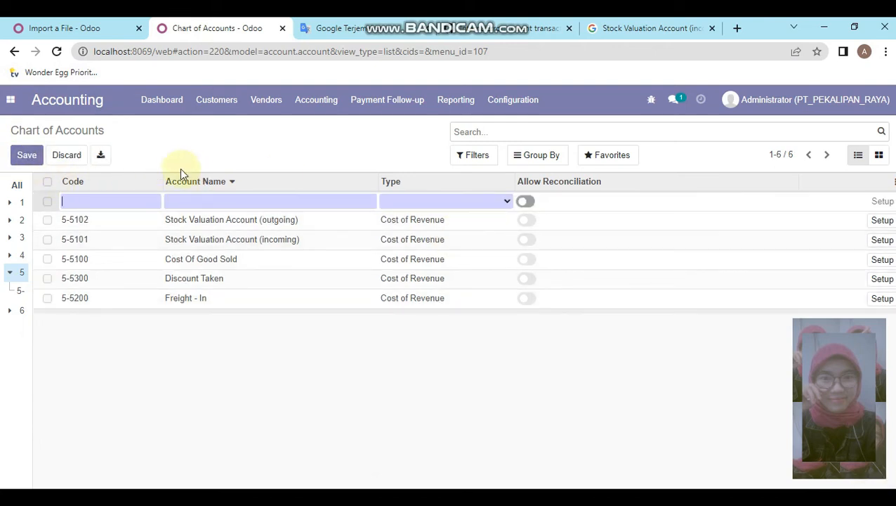
left_click(59, 155)
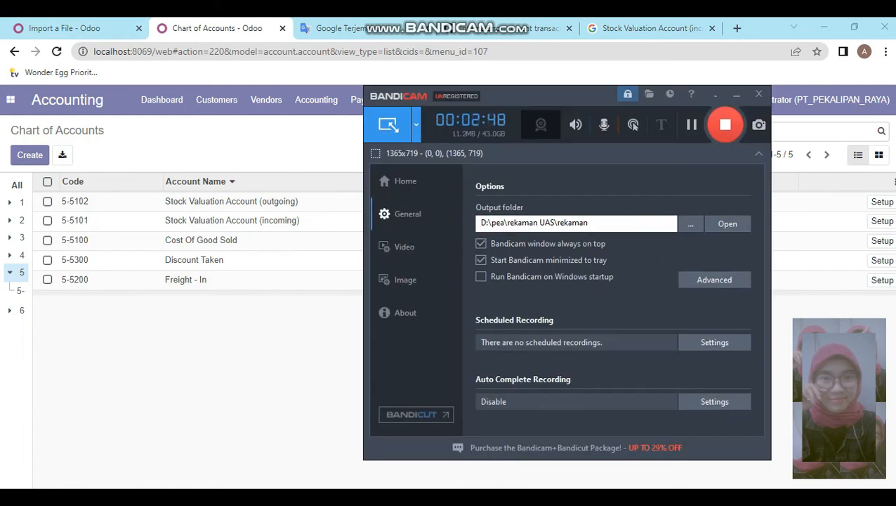
Step: Restart the locations import with the file 07 impor virtual loss, and test and import its records
left_click(116, 27)
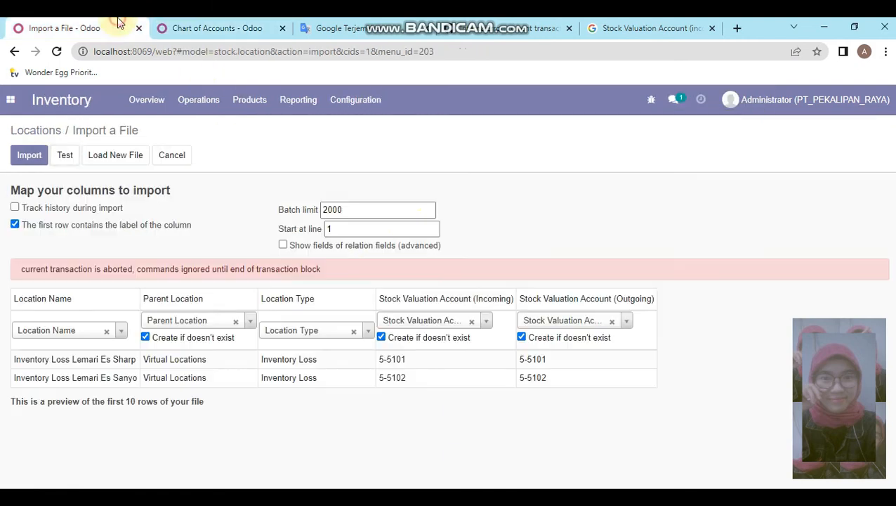
left_click(174, 154)
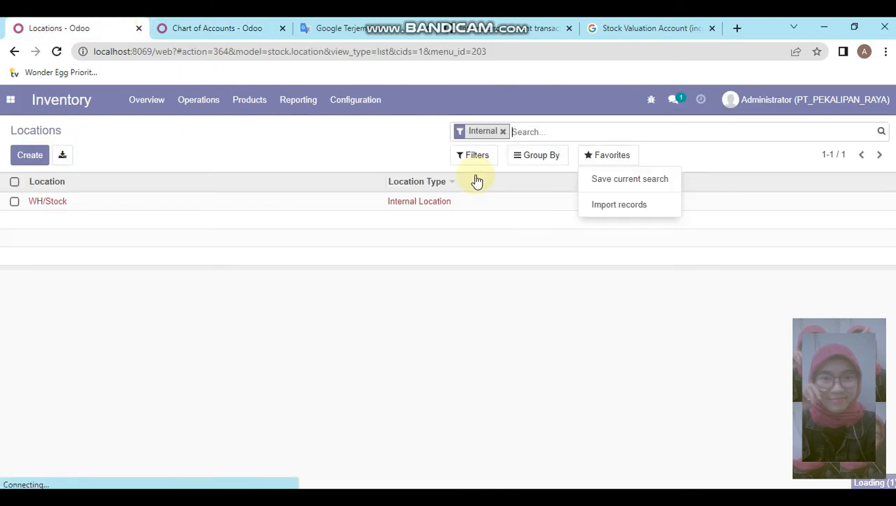
left_click(613, 203)
left_click(35, 156)
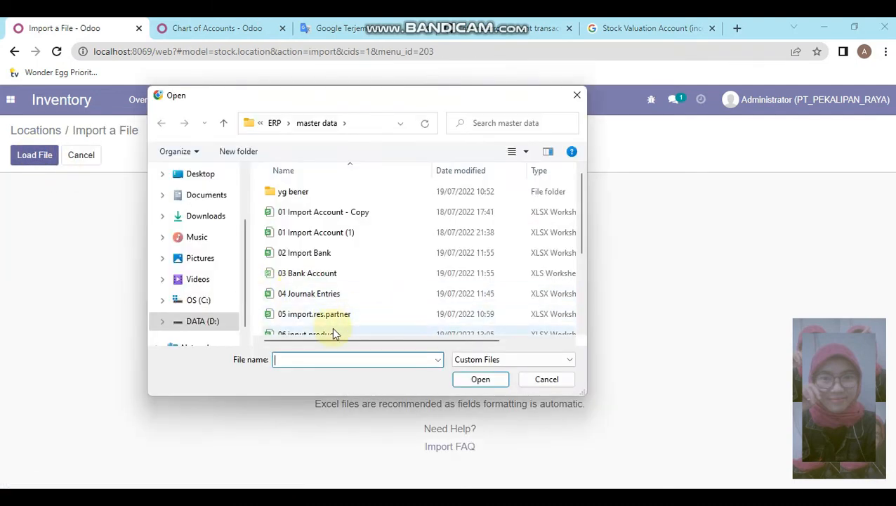
left_click_drag(574, 239, 578, 268)
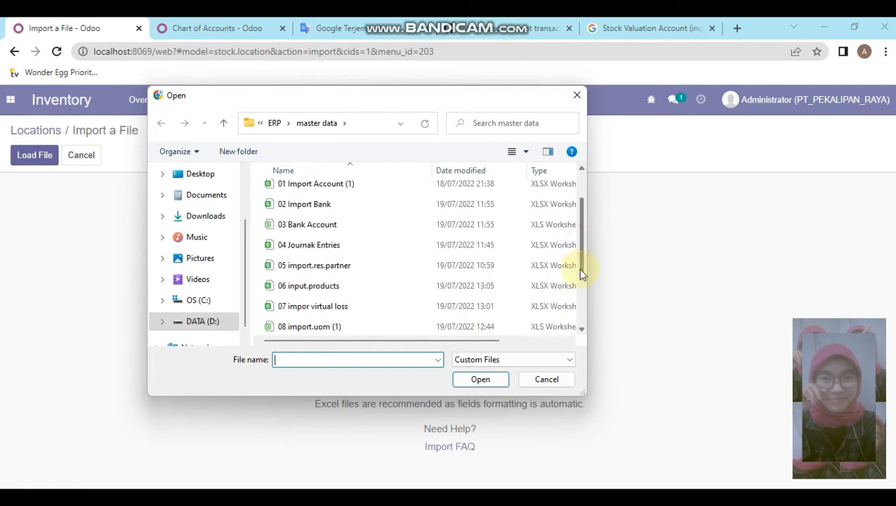
double_click(302, 313)
left_click(57, 156)
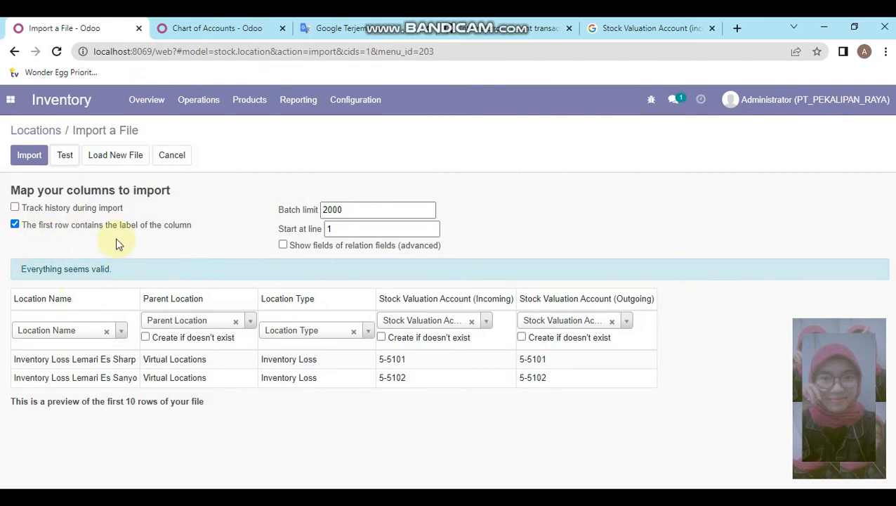
left_click(31, 155)
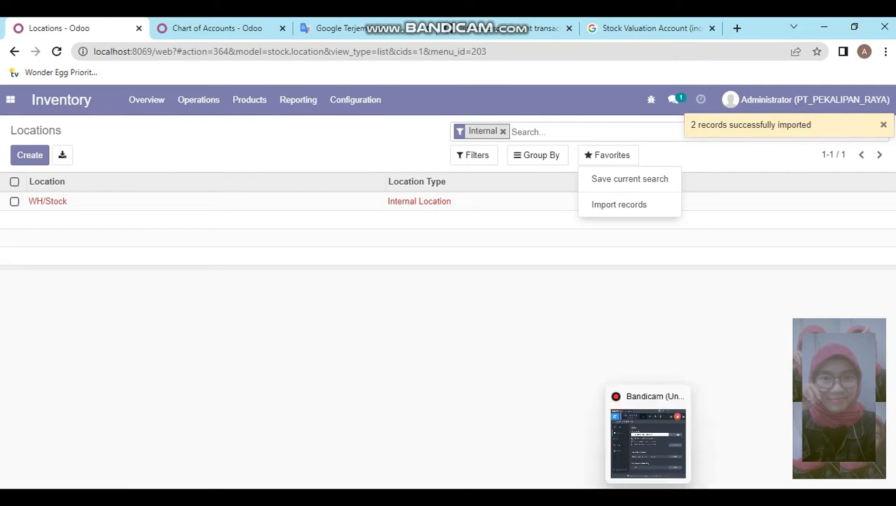
Step: Look through the master data folder in File Explorer for the unit of measure import file, and return to the Locations list
key("alt+Tab")
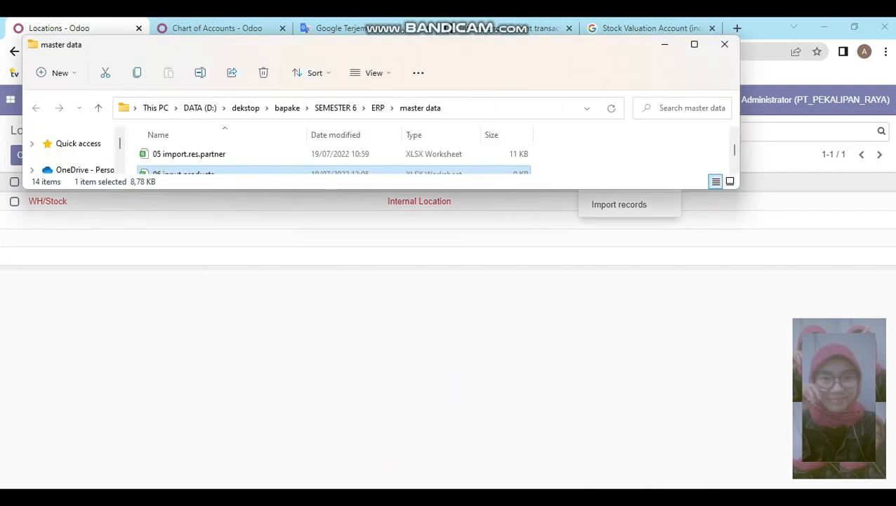
left_click_drag(734, 147, 735, 155)
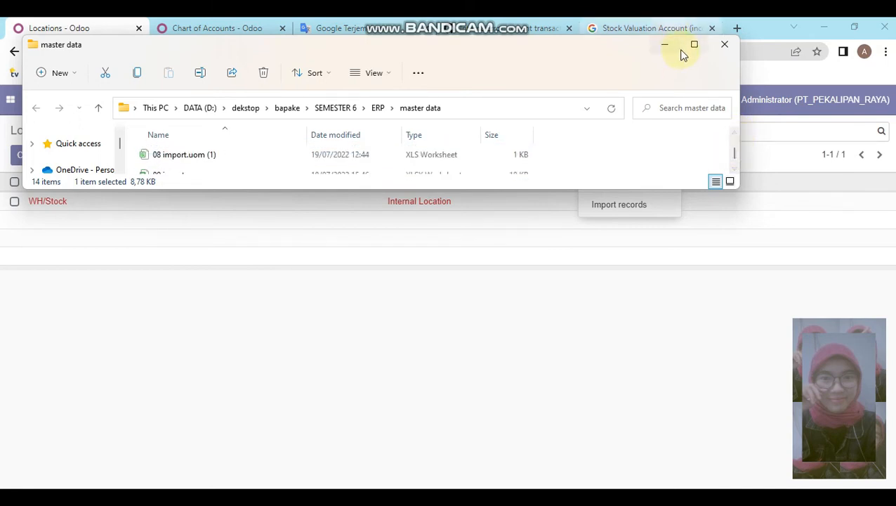
mouse_move(683, 54)
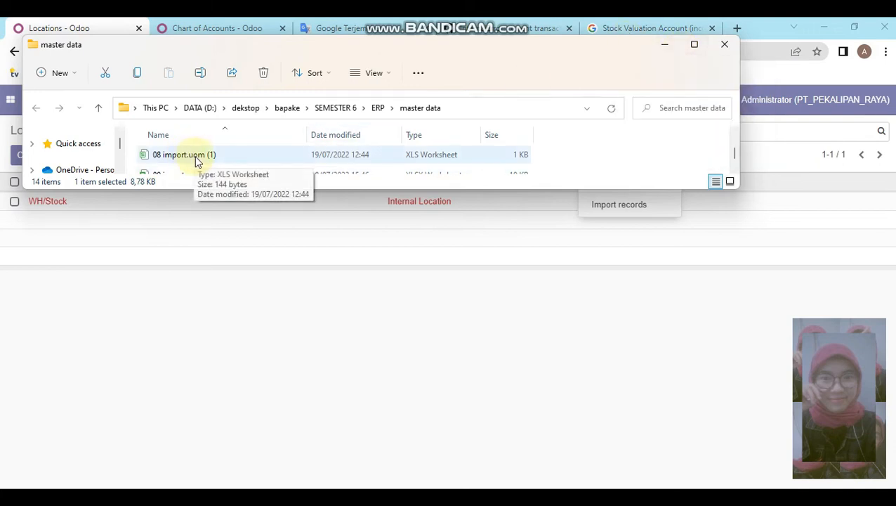
left_click(654, 44)
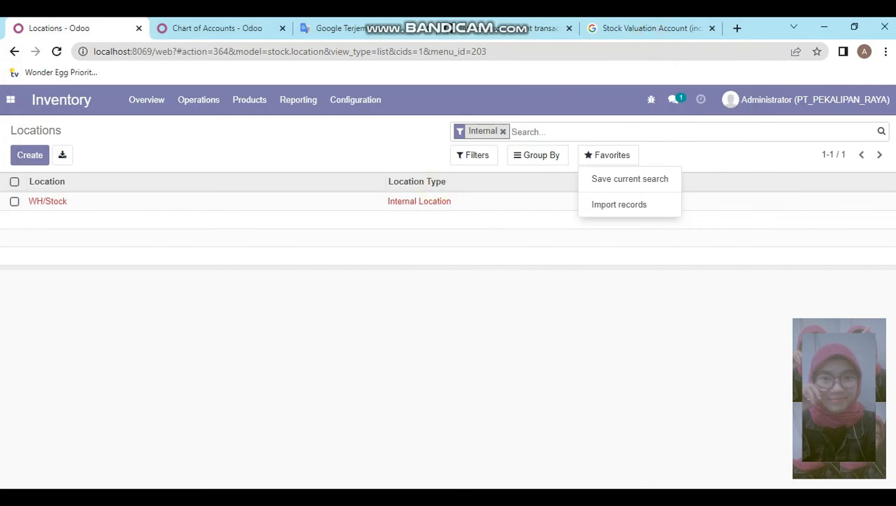
left_click(716, 497)
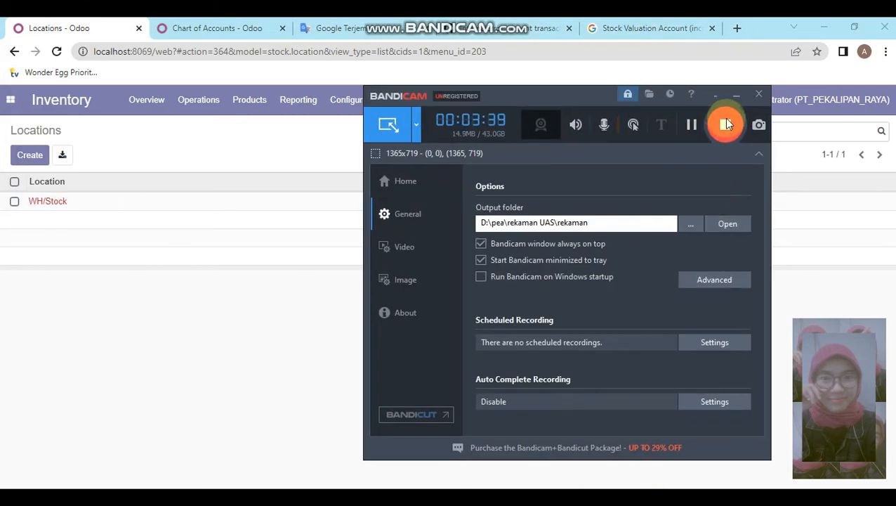
Step: Review the 07 impor virtual loss workbook's location names, parent locations, types and incoming and outgoing valuation accounts, and return to Odoo
left_click(737, 95)
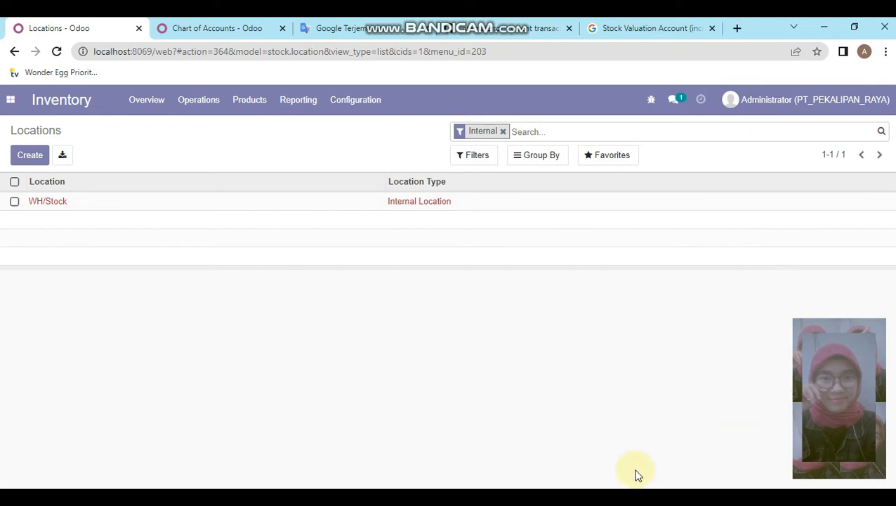
mouse_move(632, 486)
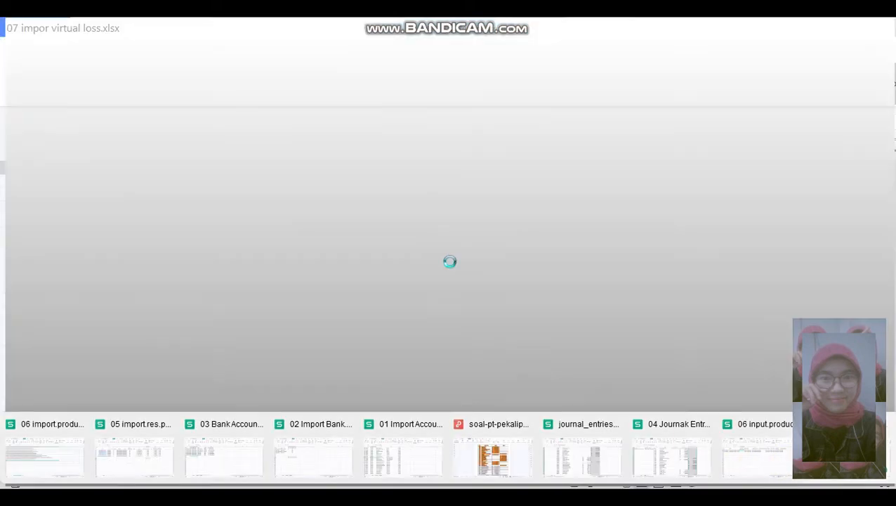
left_click(835, 456)
left_click(471, 298)
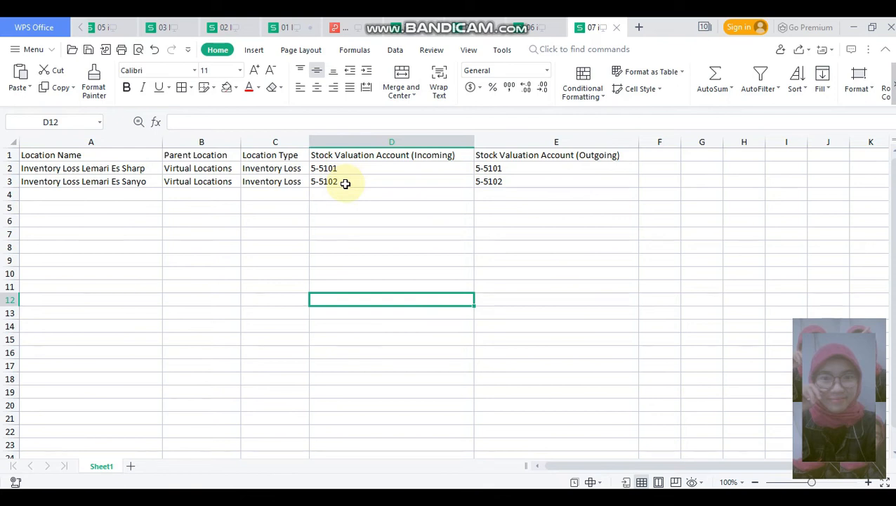
left_click(460, 233)
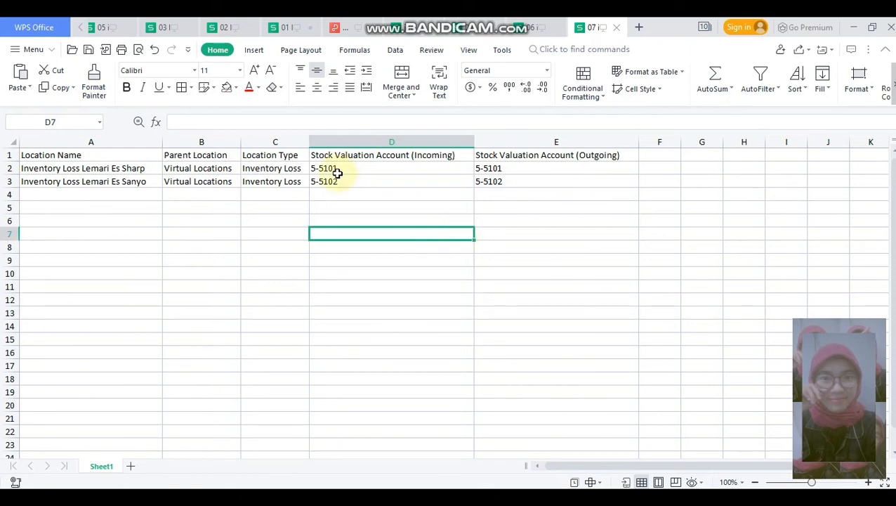
left_click(483, 181)
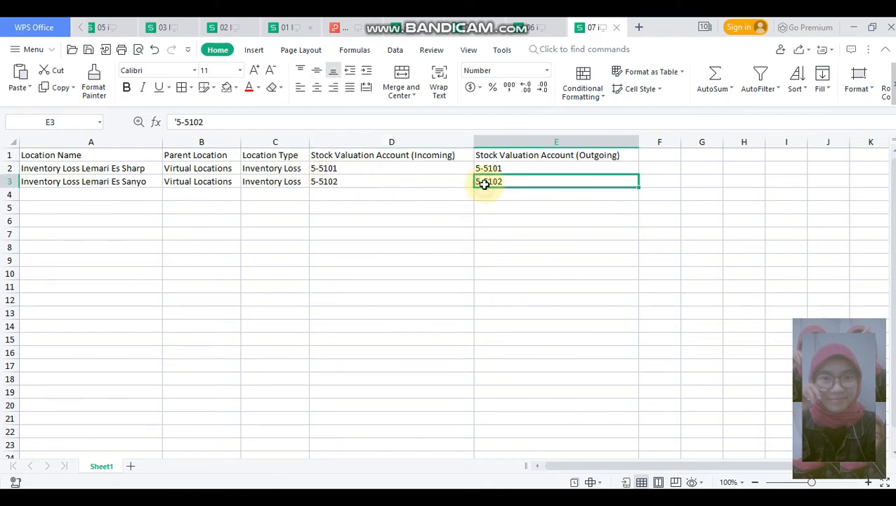
left_click(44, 155)
left_click_drag(96, 160, 523, 181)
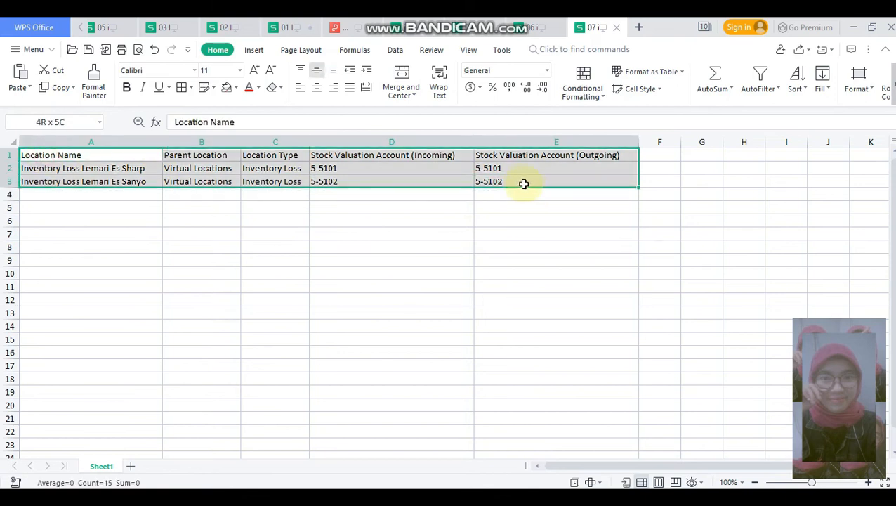
left_click(376, 210)
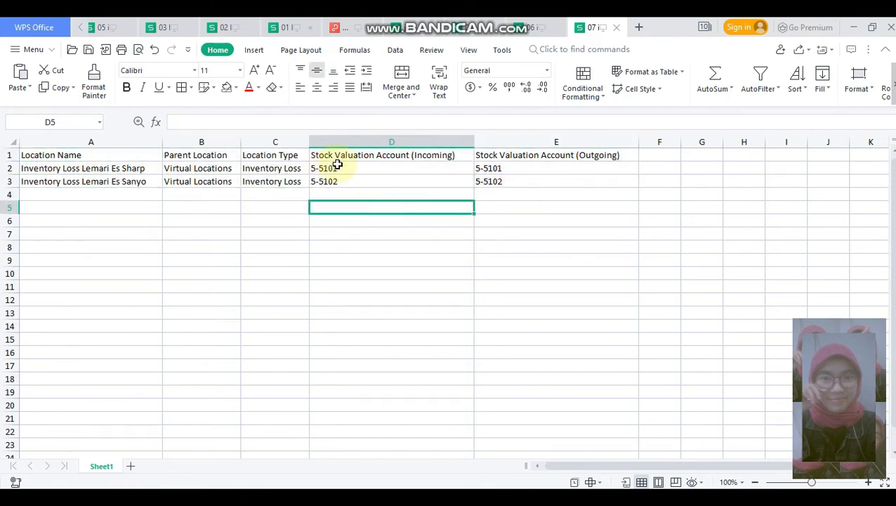
left_click(515, 182)
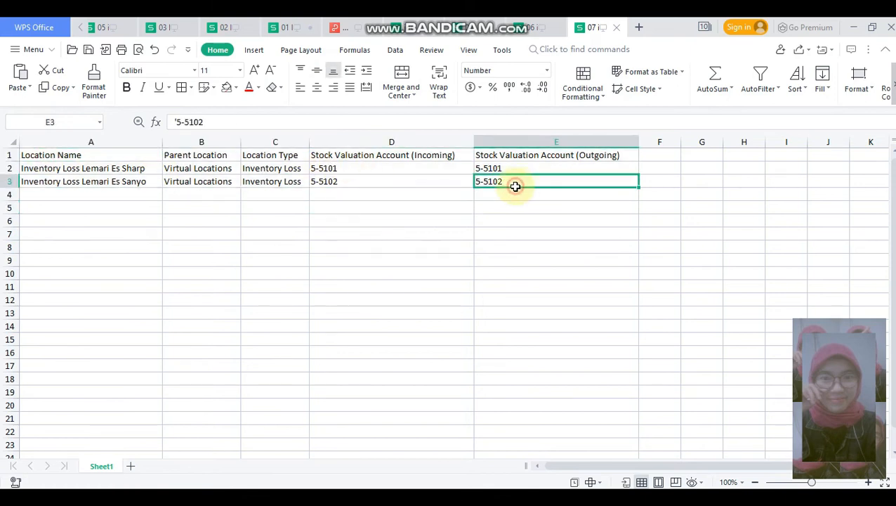
left_click(328, 167)
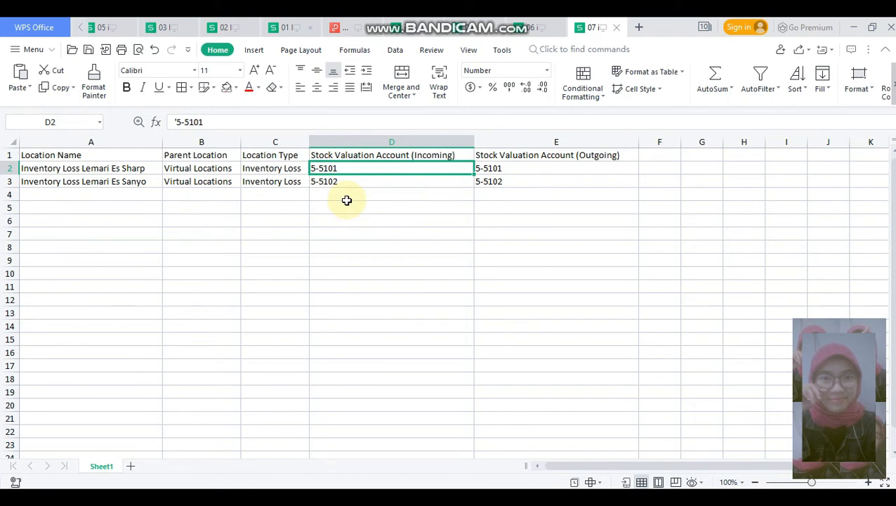
left_click(132, 230)
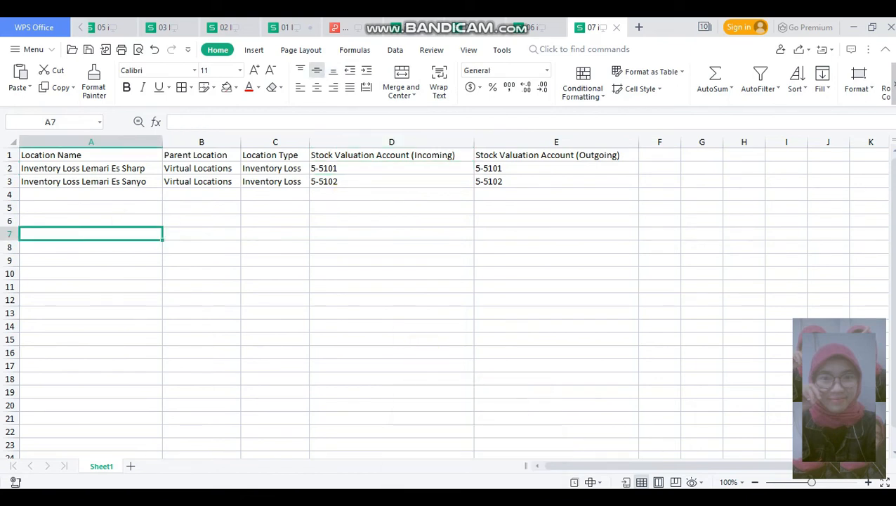
key("alt+Tab")
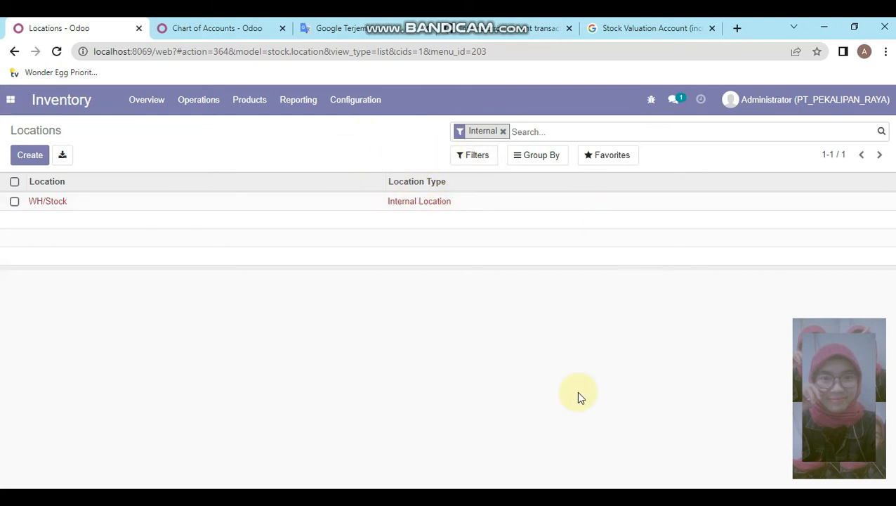
left_click(647, 497)
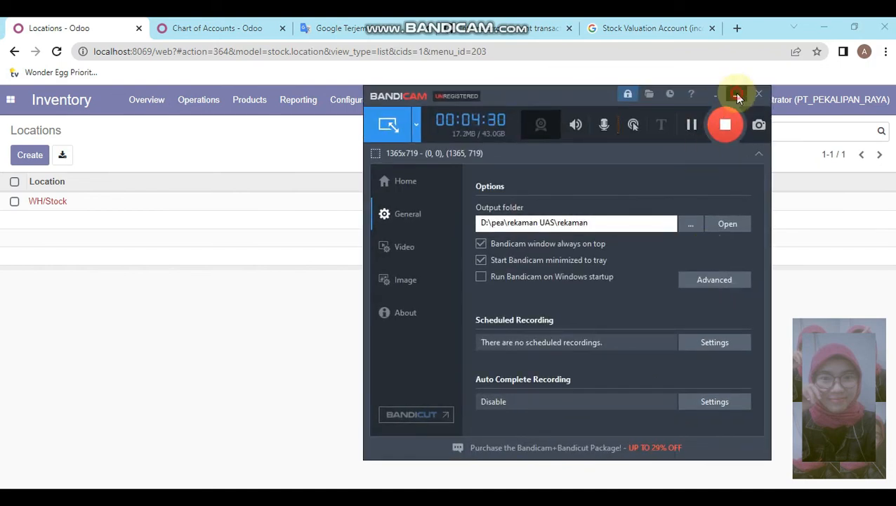
left_click(737, 96)
left_click(648, 497)
left_click(647, 497)
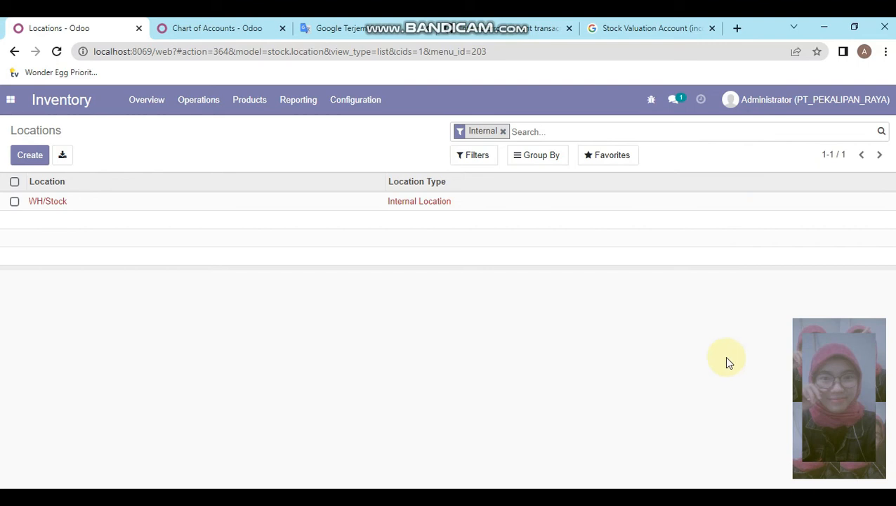
Step: Enable Units of Measure in the Inventory product settings and save the settings
left_click(360, 108)
left_click(383, 132)
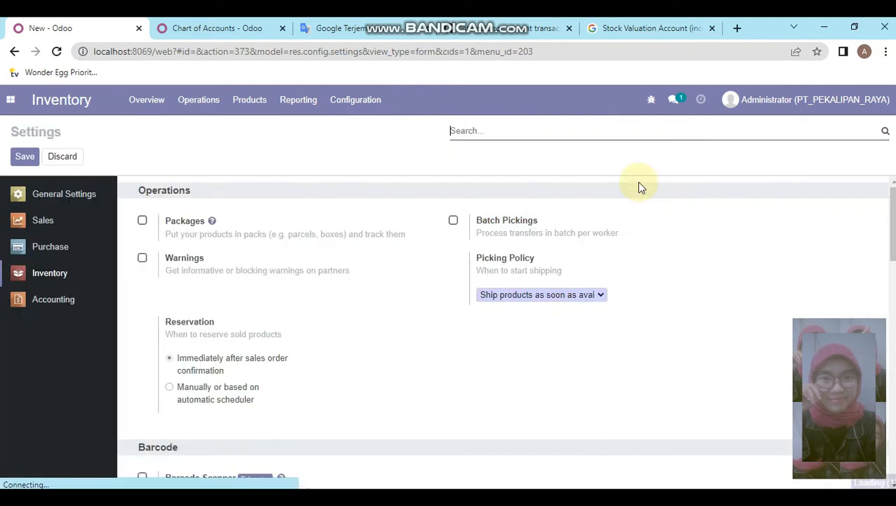
left_click_drag(892, 224, 886, 374)
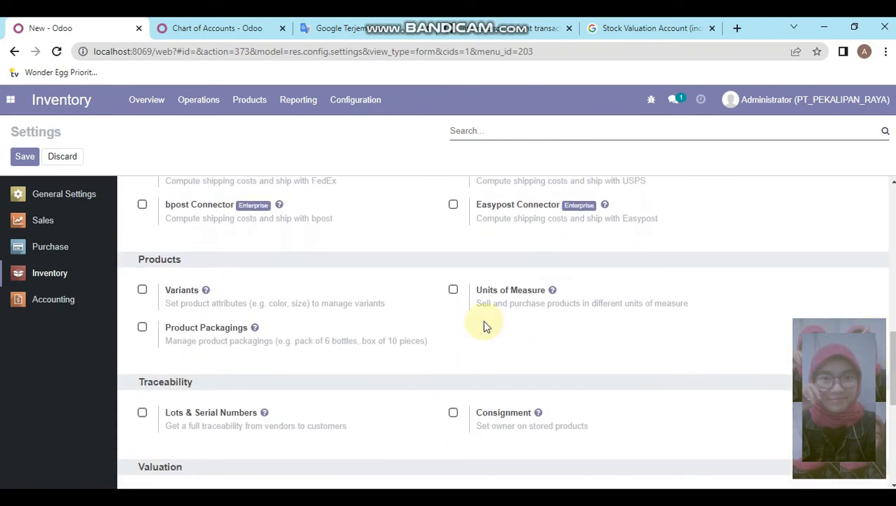
left_click(449, 290)
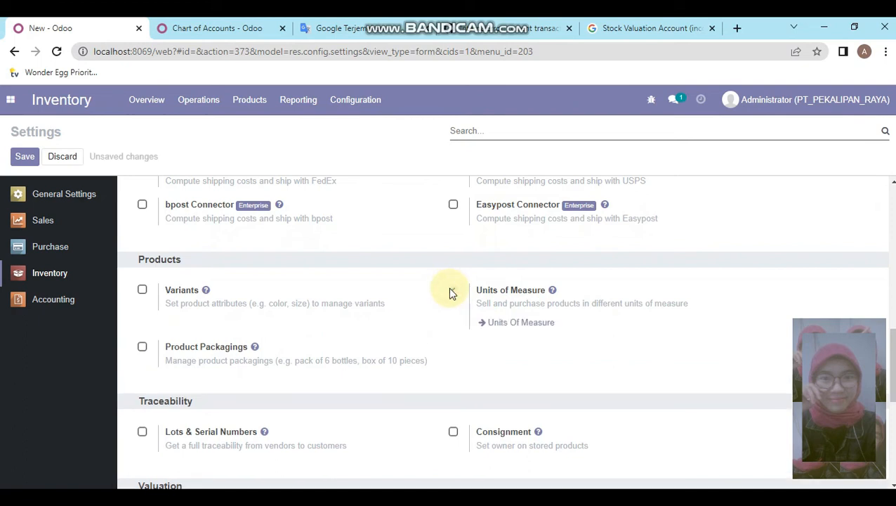
left_click(15, 161)
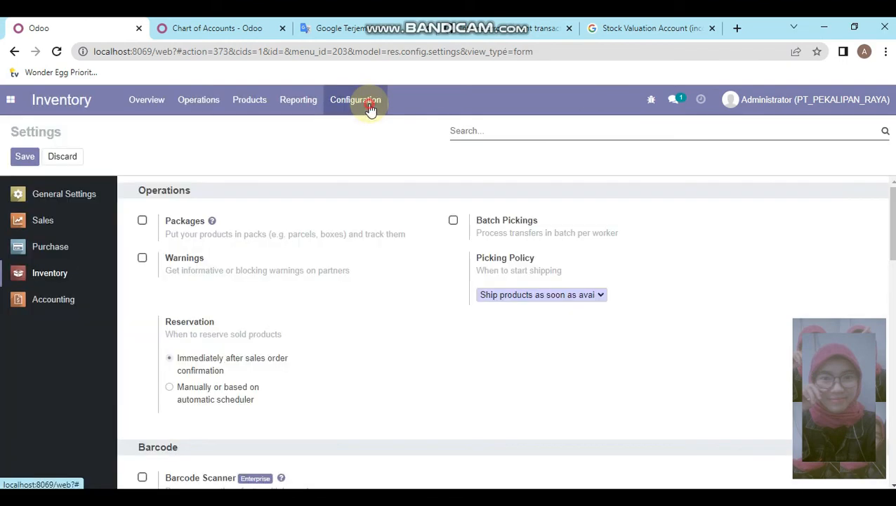
Step: Open the Units of Measure (UoM) list from the Inventory configuration
left_click(370, 107)
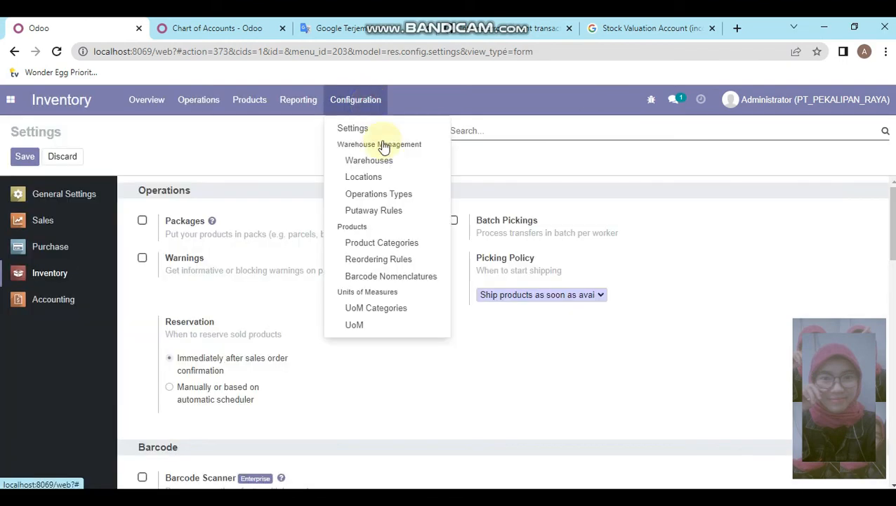
left_click(354, 325)
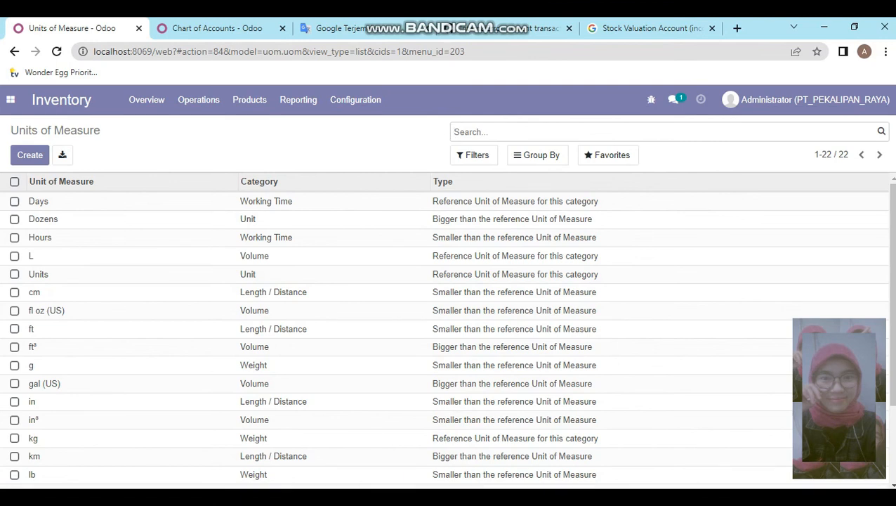
left_click(730, 505)
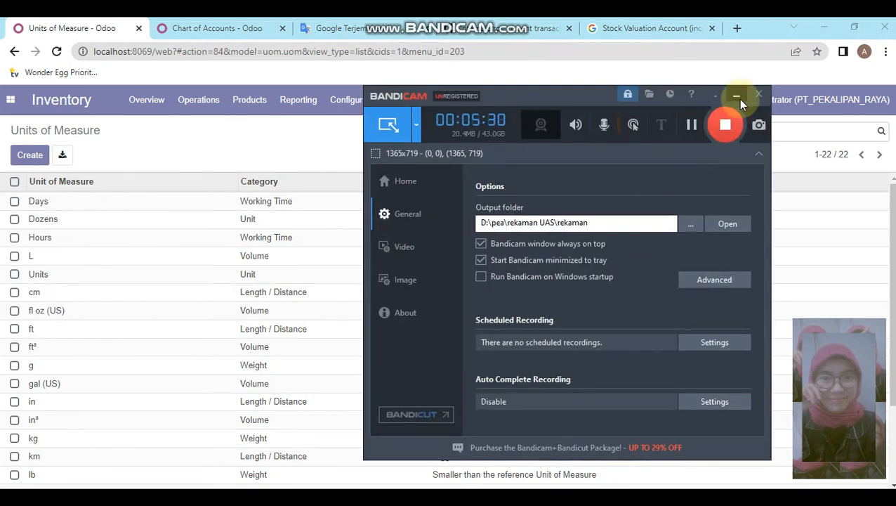
left_click(736, 95)
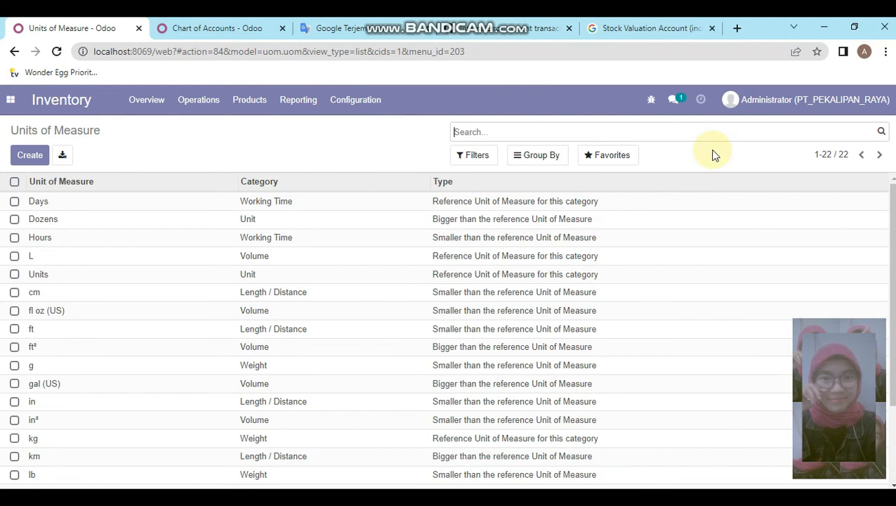
Step: Load the 08 import.uom (1) file into a Units of Measure record import and test it
left_click(612, 157)
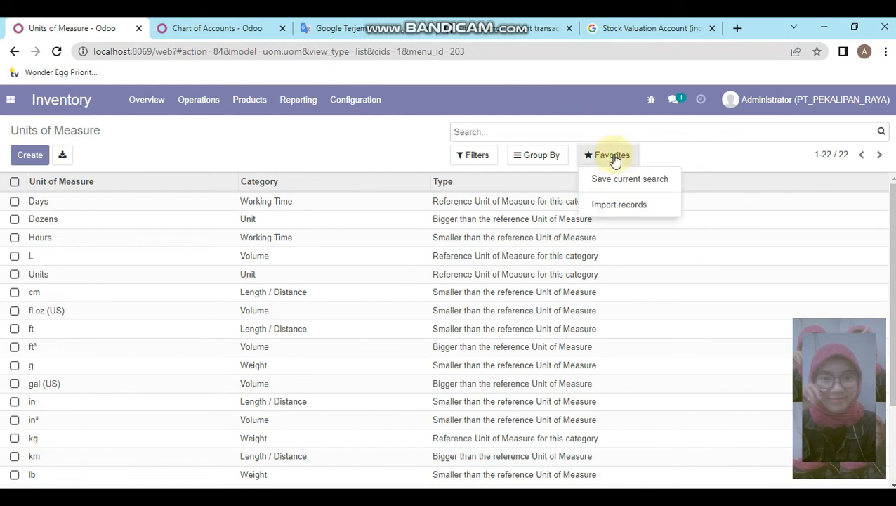
left_click(620, 208)
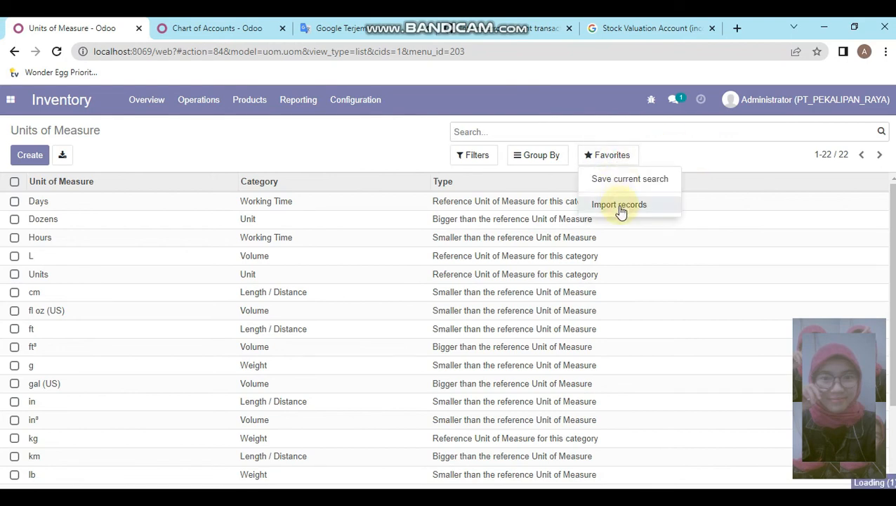
left_click(33, 160)
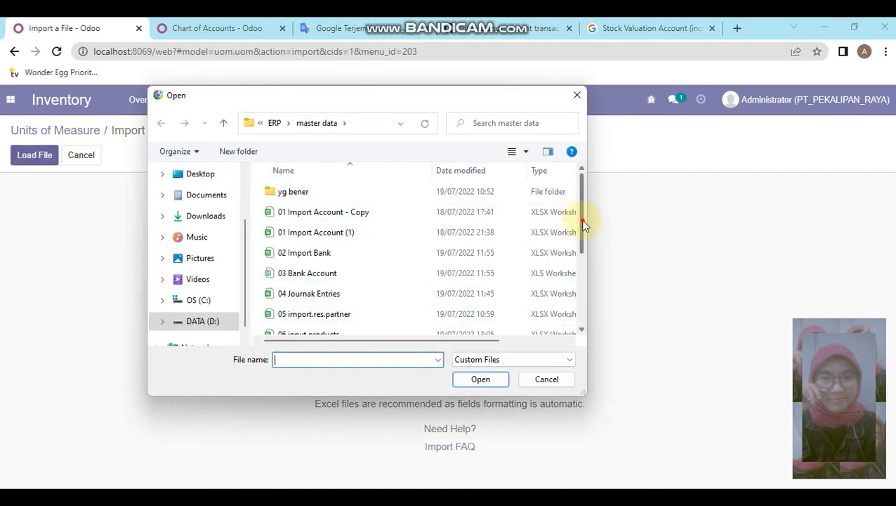
left_click_drag(582, 221, 582, 314)
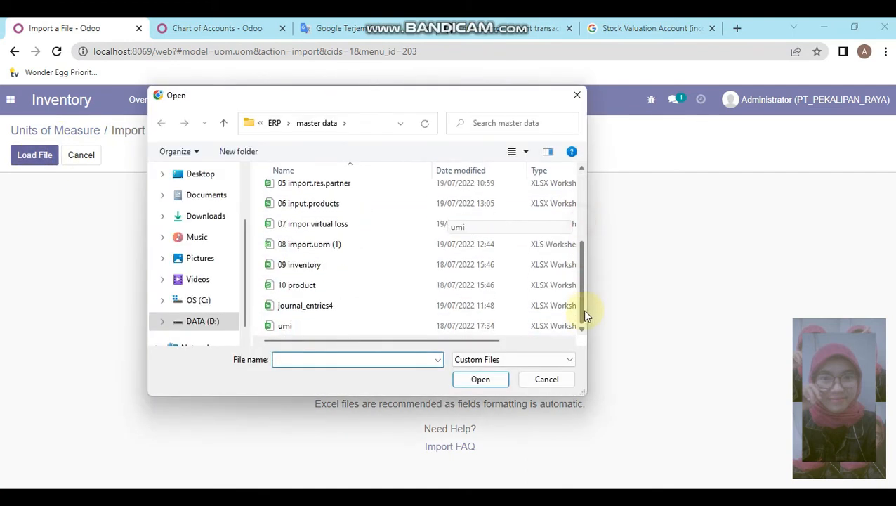
double_click(323, 247)
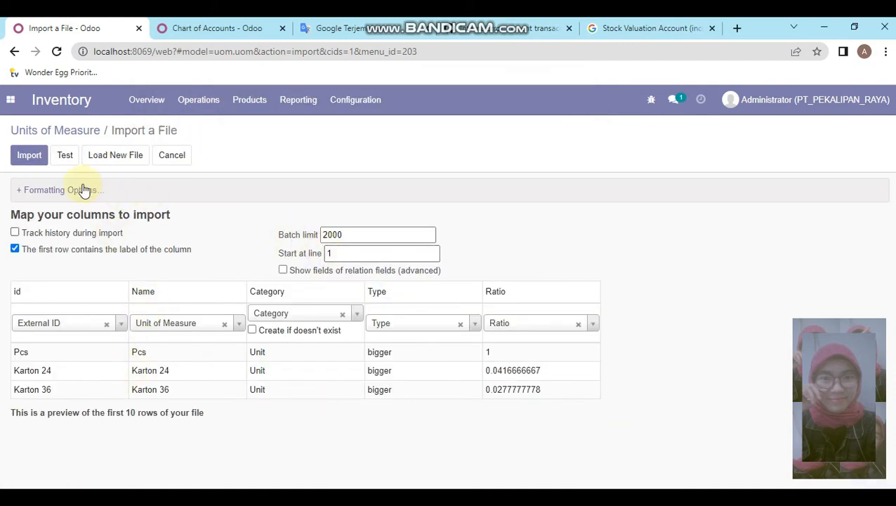
left_click(65, 161)
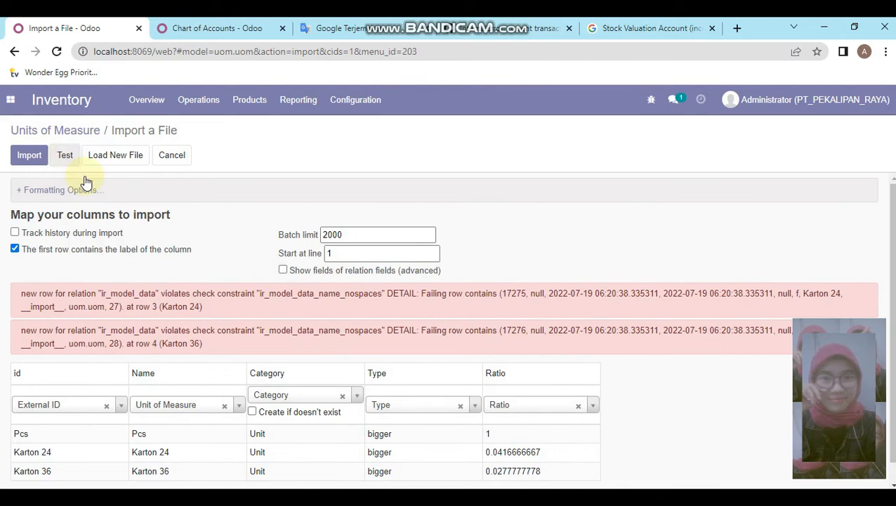
scroll(281, 337, "down", 1)
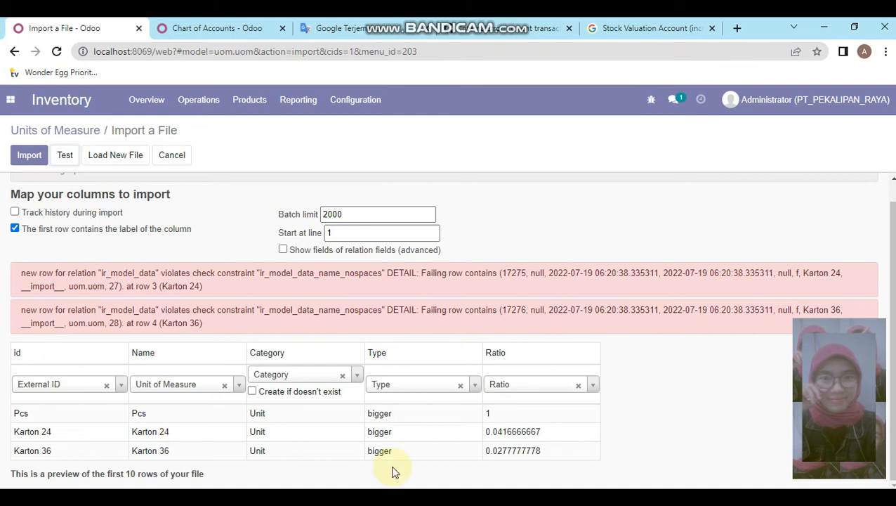
Step: Switch to the 08 import.uom (1) workbook in WPS Office and change the two carton ids to Karton24 and Karton36, without spaces
mouse_move(457, 495)
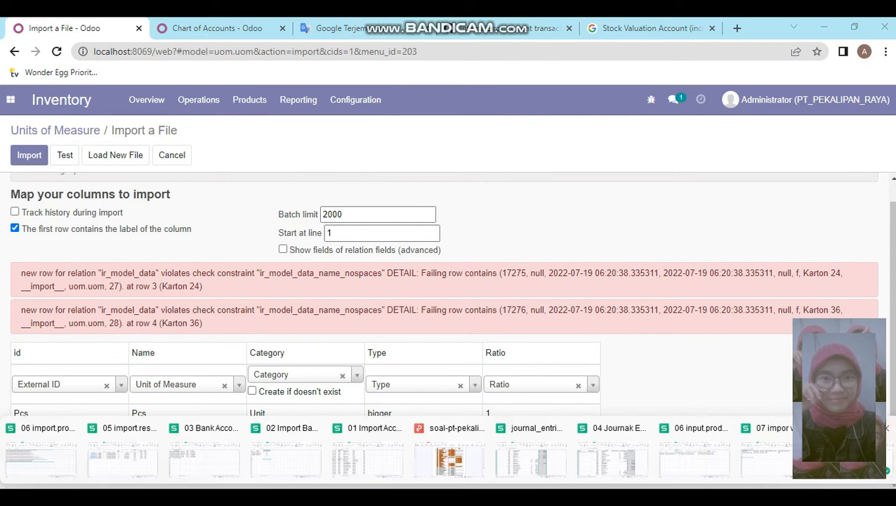
left_click(851, 451)
left_click(59, 180)
double_click(55, 181)
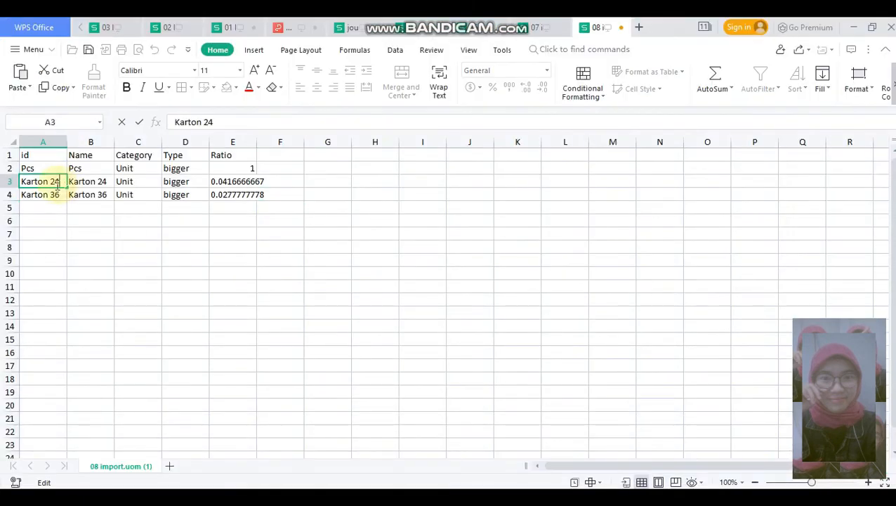
key("BackSpace")
double_click(54, 195)
key("BackSpace")
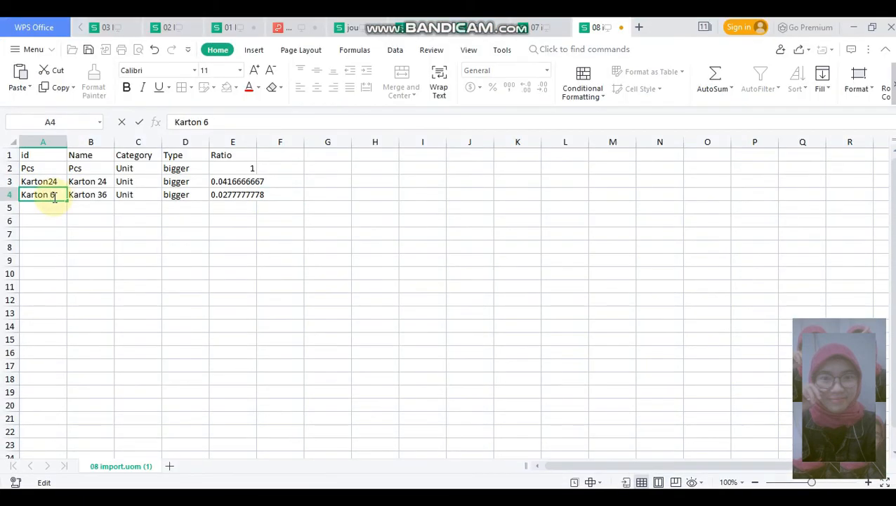
type("3")
Step: Change the carton unit names in the Name column to Karton24 and Karton36, without spaces
double_click(99, 181)
key("BackSpace")
type("3")
key("BackSpace")
double_click(100, 194)
key("BackSpace")
left_click(183, 234)
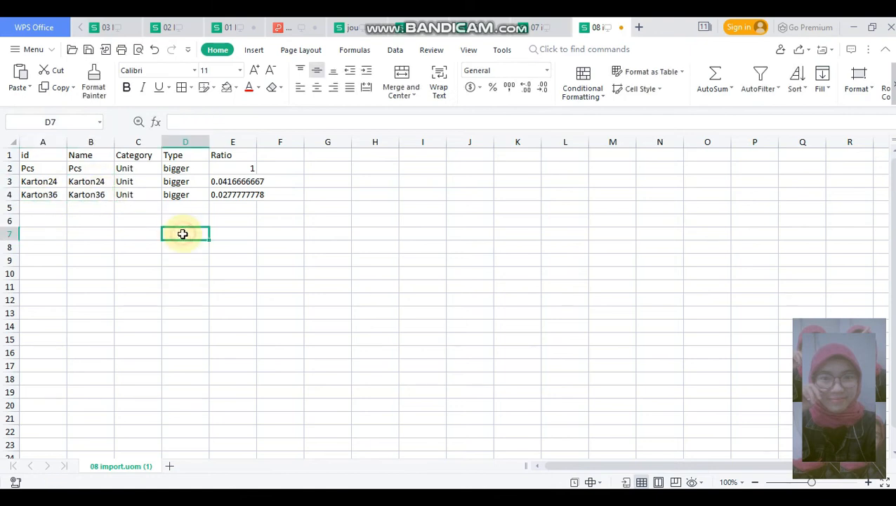
left_click(89, 49)
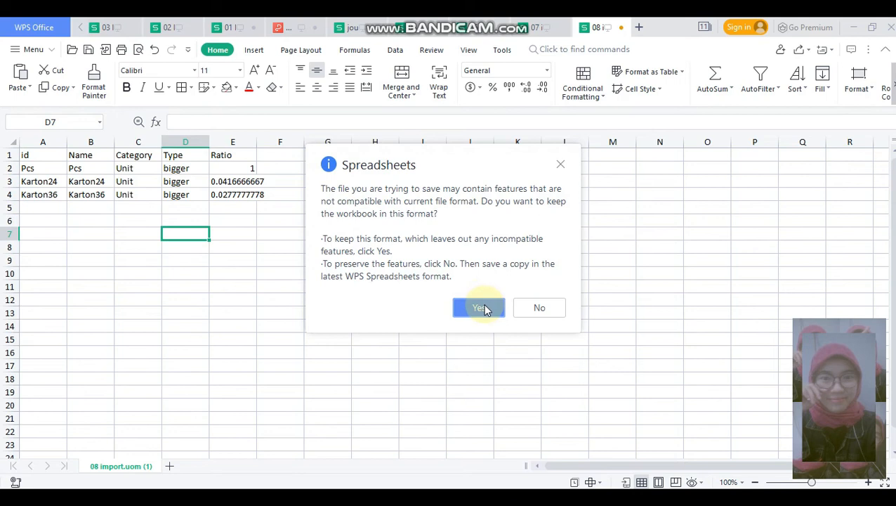
left_click(535, 309)
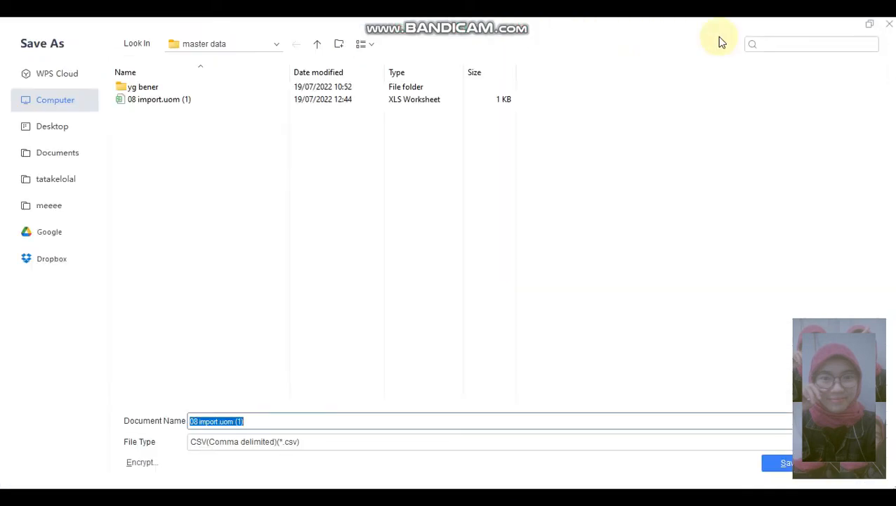
left_click(888, 25)
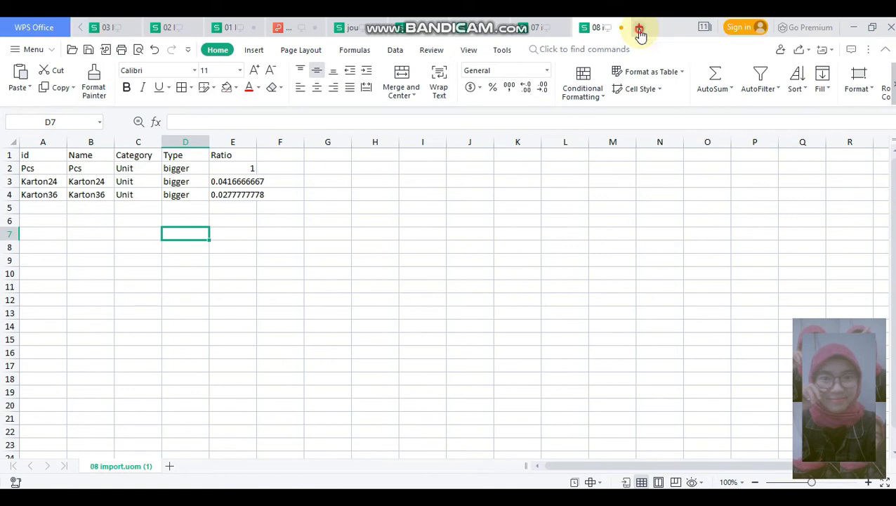
Step: Create a blank workbook and copy the whole unit-of-measure table, including its header row, from the 08 import.uom (1) sheet into it
left_click(640, 32)
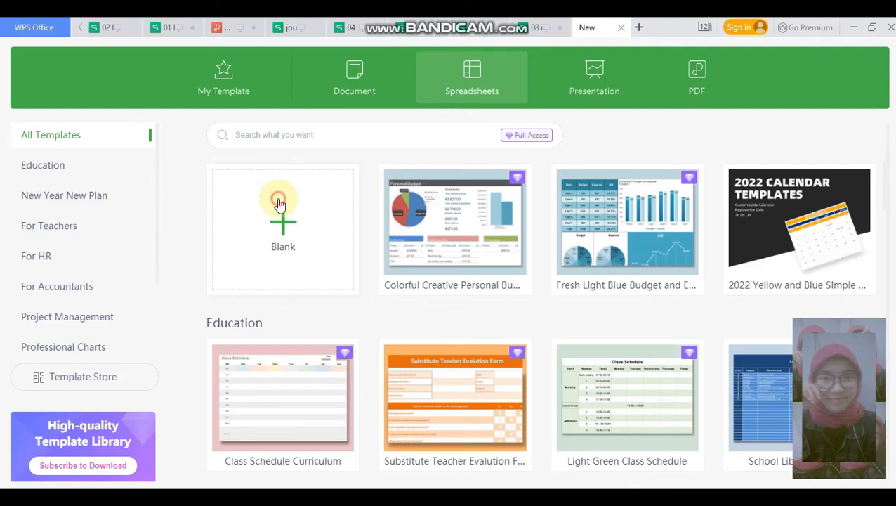
left_click(279, 201)
left_click(542, 24)
left_click_drag(59, 150, 234, 204)
key("ctrl+c")
left_click(50, 88)
left_click(601, 27)
key("ctrl+v")
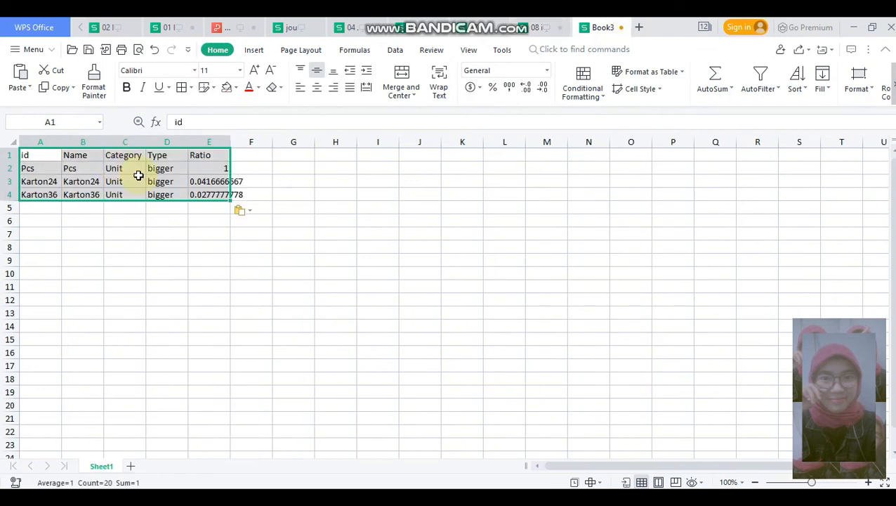
left_click(209, 257)
Step: Save the new workbook as 08 import.uom2 in Microsoft Excel (.xlsx) format in the master data folder
left_click(88, 49)
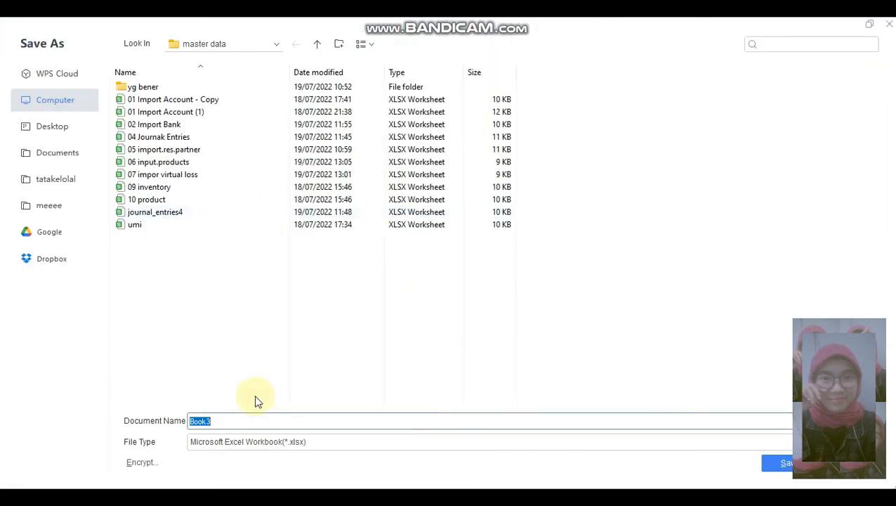
type("08 im")
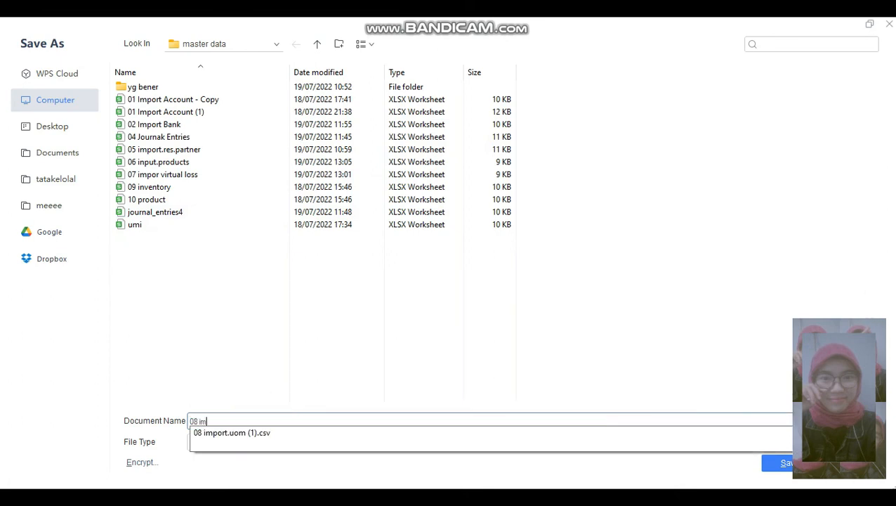
type("port.o")
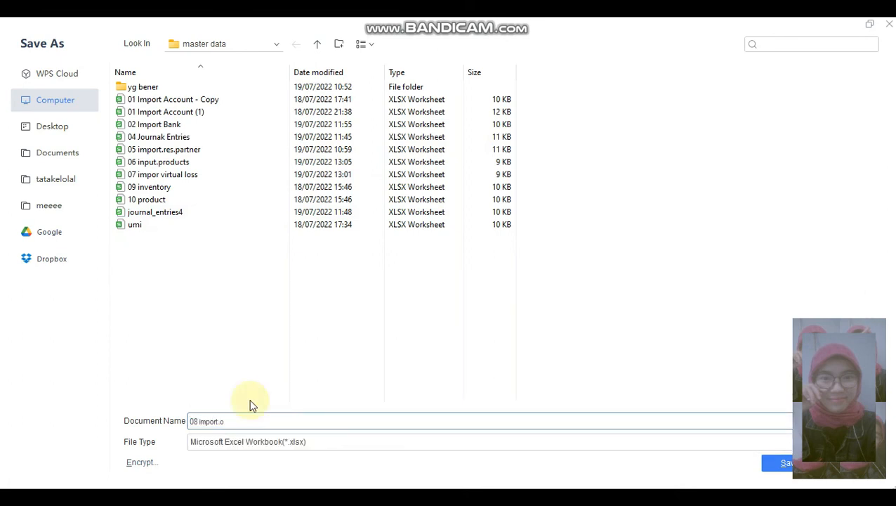
key("BackSpace")
type("u")
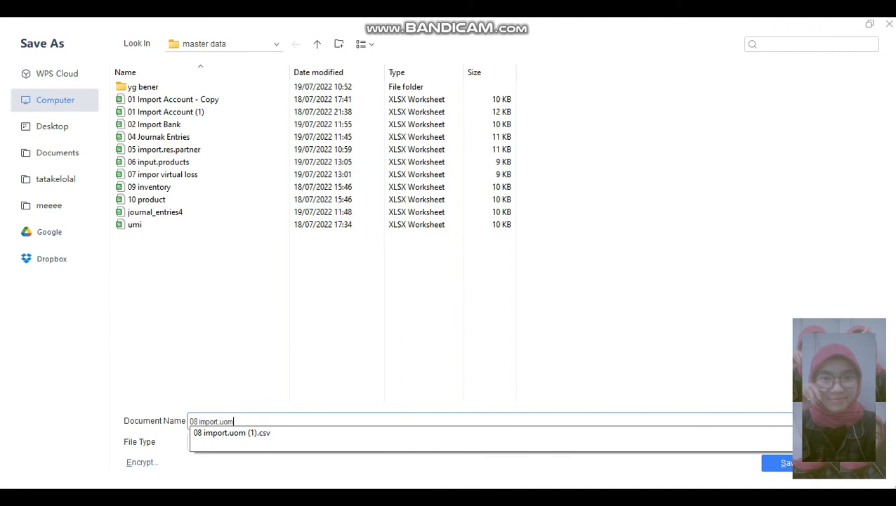
type("om2")
left_click(778, 463)
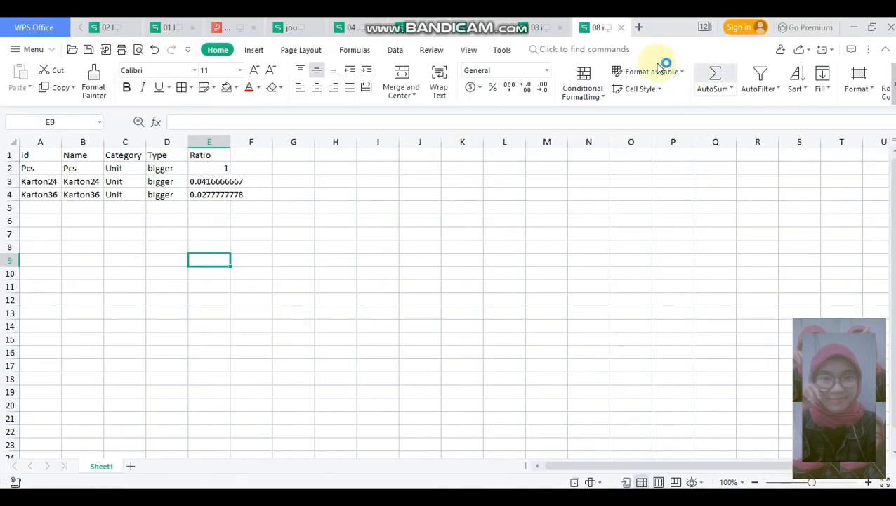
Step: Close the original 08 import.uom (1).csv file without saving its changes
left_click(562, 28)
left_click(561, 28)
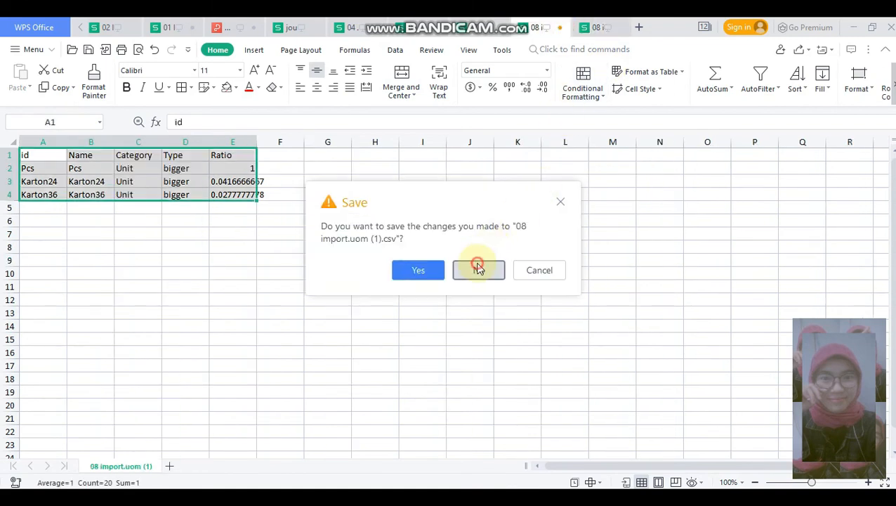
left_click(478, 264)
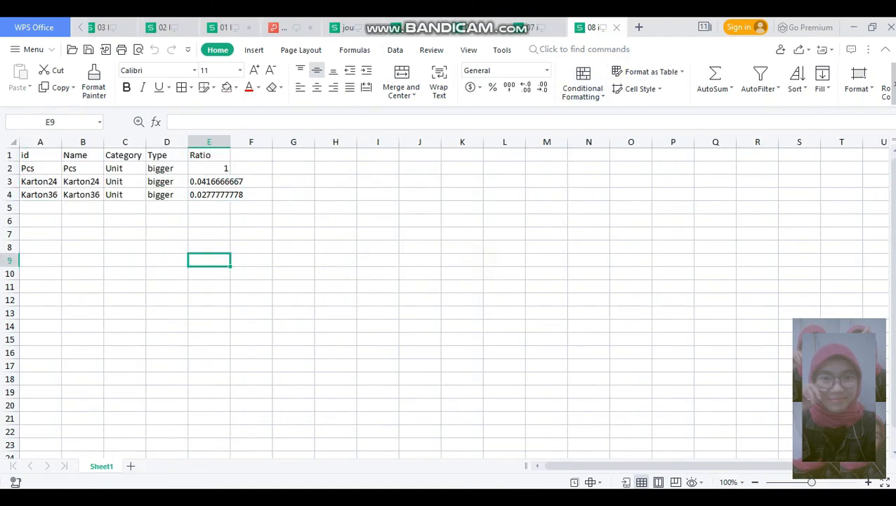
Step: Switch to File Explorer and delete the old 08 import.uom (1) file from the master data folder
key("alt+Tab")
left_click(169, 341)
left_click(147, 320)
key("Delete")
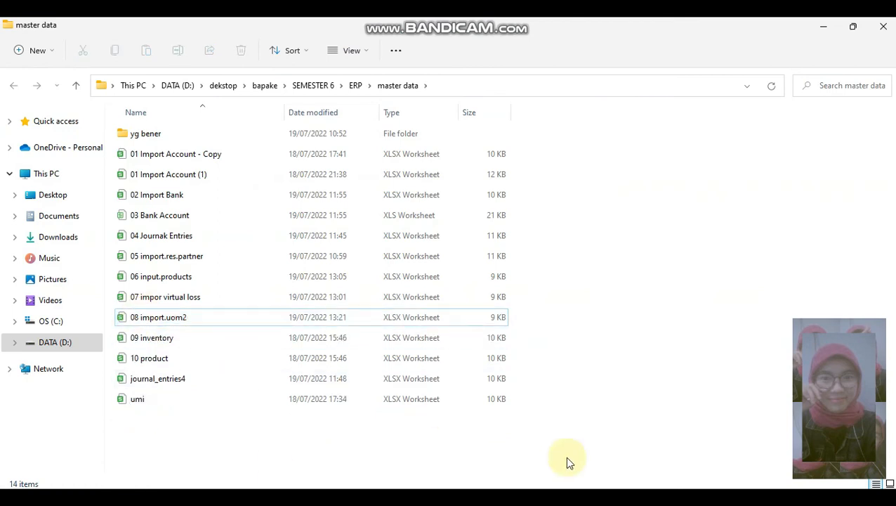
Step: Switch back to Odoo and restart the Units of Measure import with the 08 import.uom2 file, importing its records after a test
left_click(358, 500)
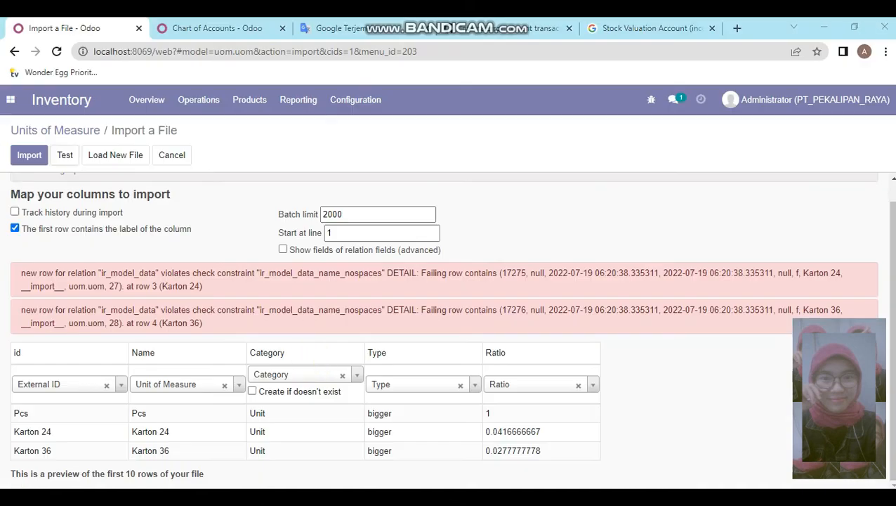
left_click(168, 155)
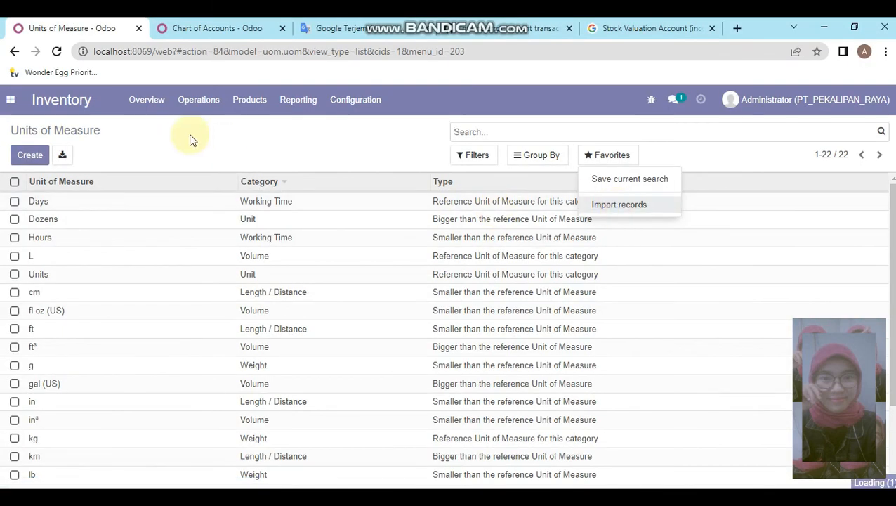
left_click(18, 159)
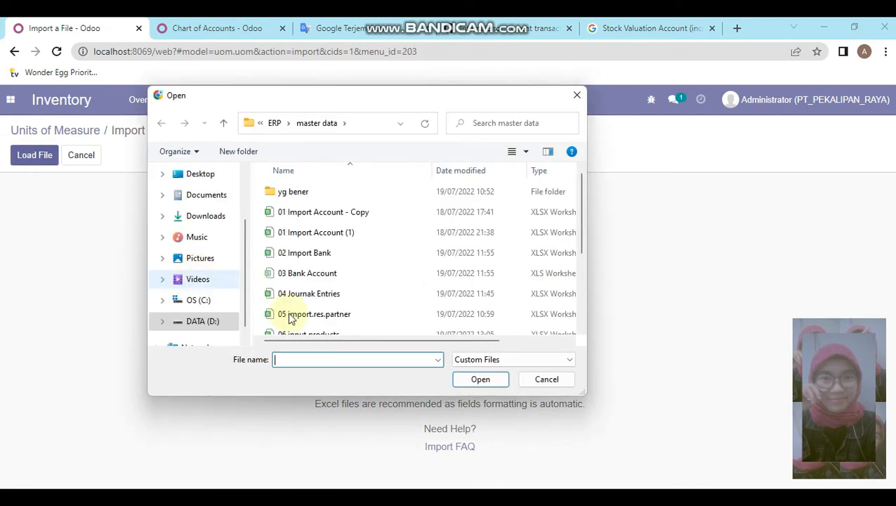
left_click(351, 333)
key("Down")
key("Down")
key("Down")
key("Up")
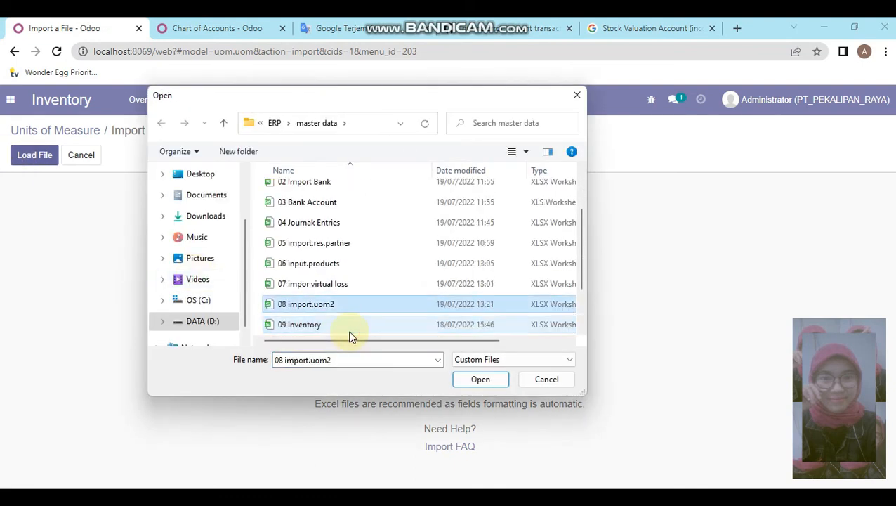
key("Return")
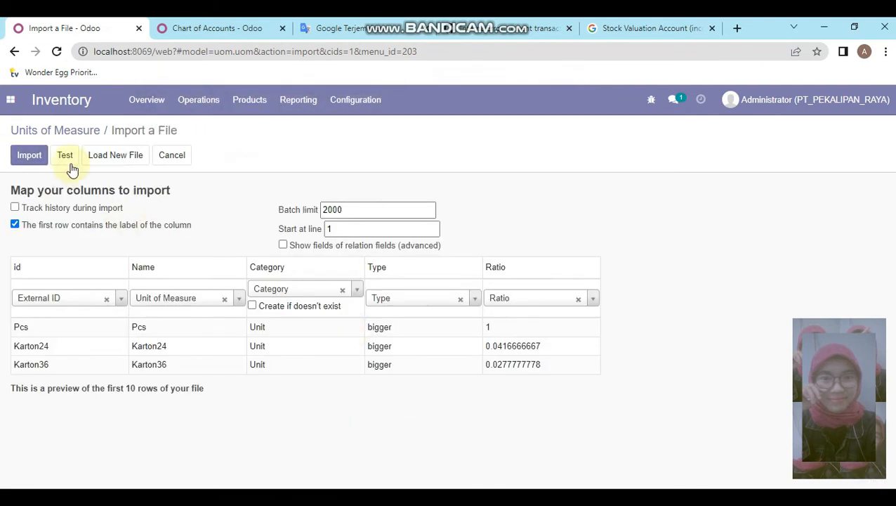
left_click(67, 160)
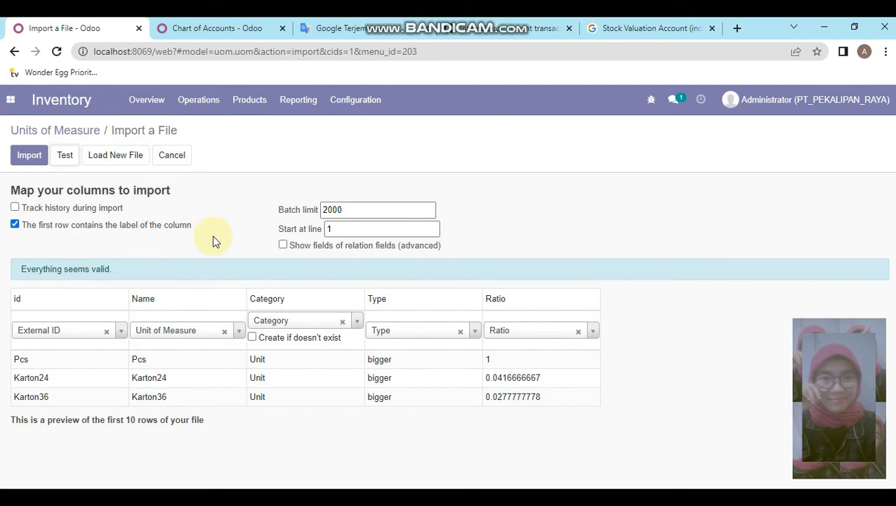
left_click(36, 158)
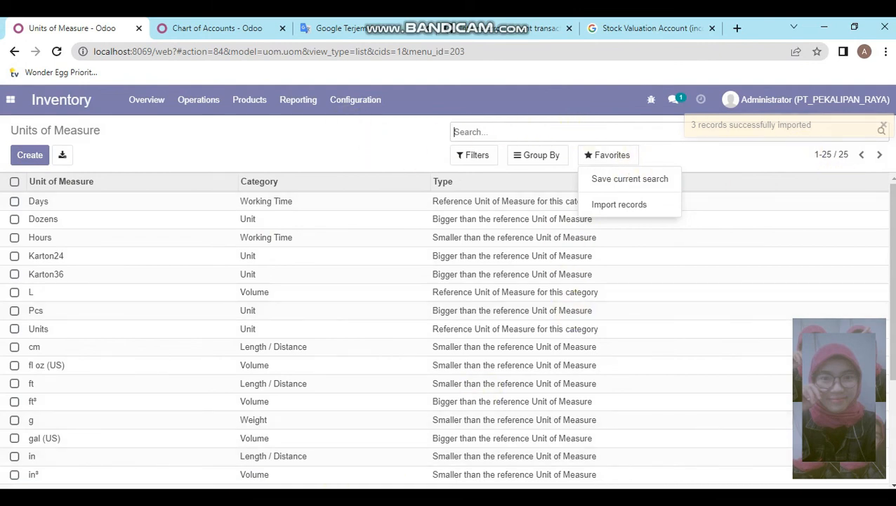
left_click(239, 498)
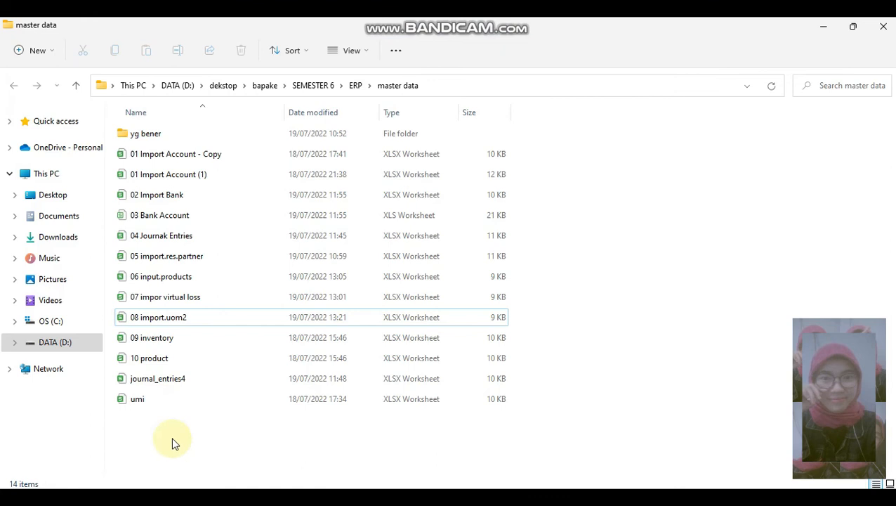
left_click(159, 339)
left_click(160, 358)
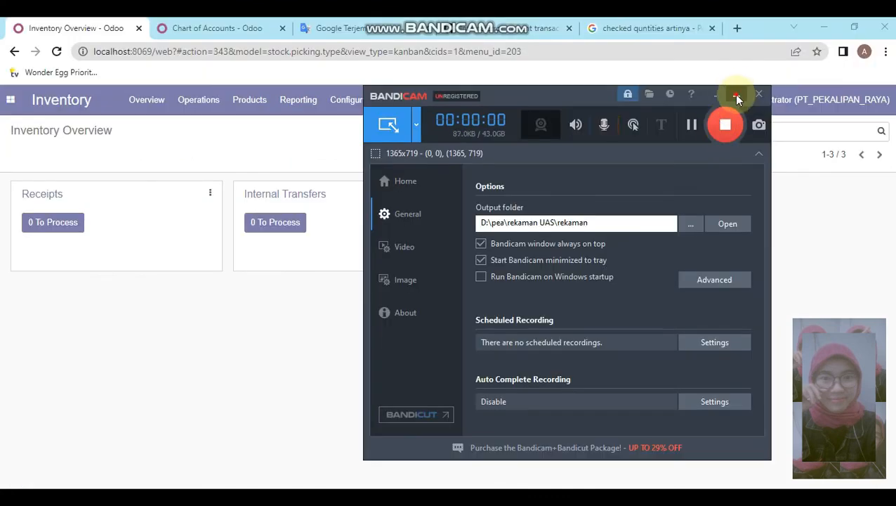
left_click(738, 92)
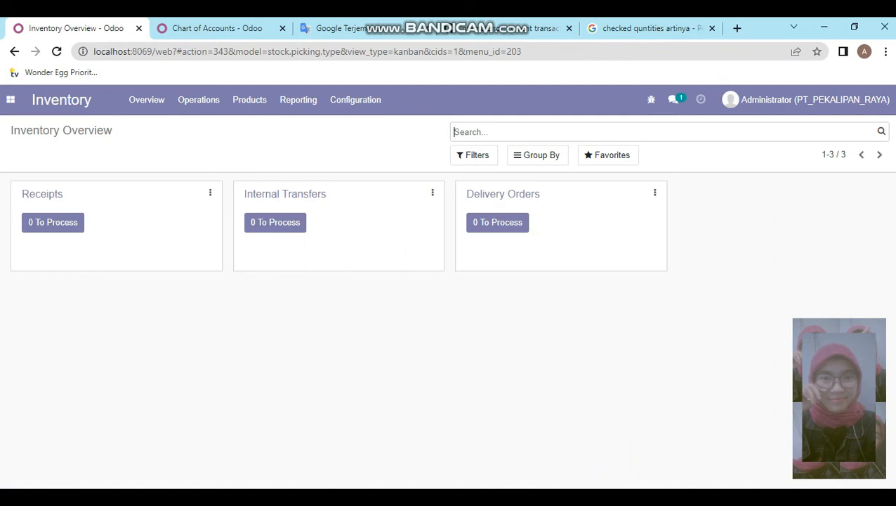
key("alt+Tab")
key("alt+Tab")
Step: Open the Inventory Adjustments list from the Inventory operations
left_click(259, 105)
left_click(356, 102)
left_click(356, 104)
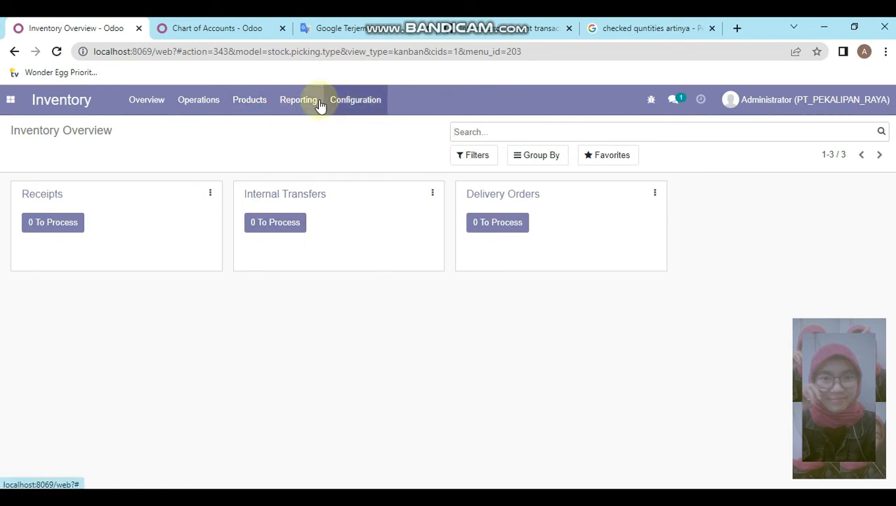
left_click(299, 103)
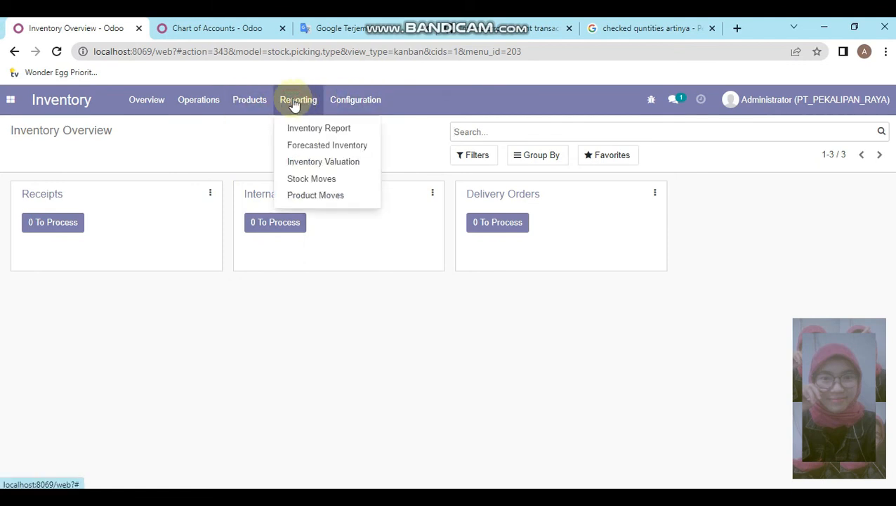
left_click(193, 104)
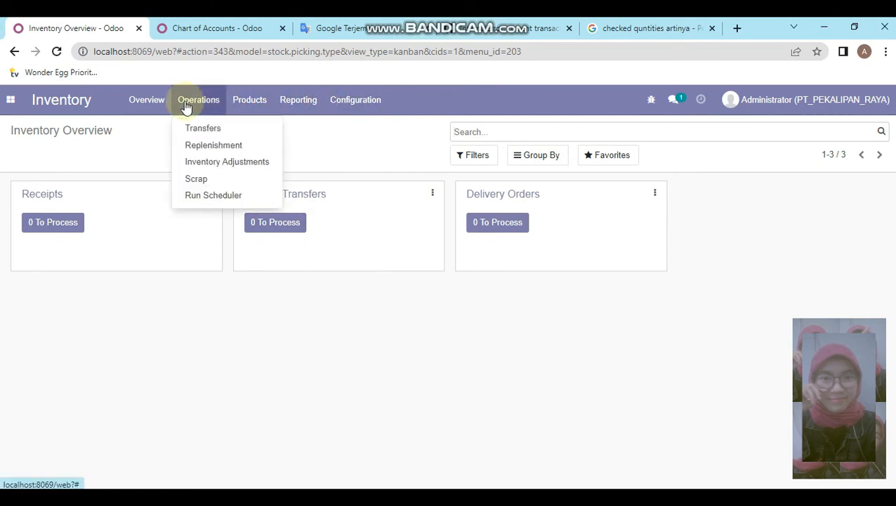
left_click(228, 162)
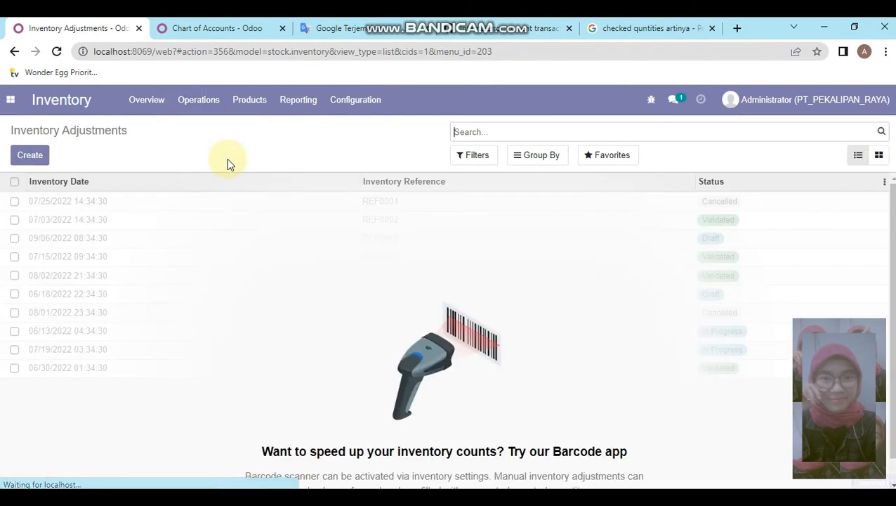
Step: Start a record import for Inventory Adjustments and load the 09 inventory file
left_click(611, 161)
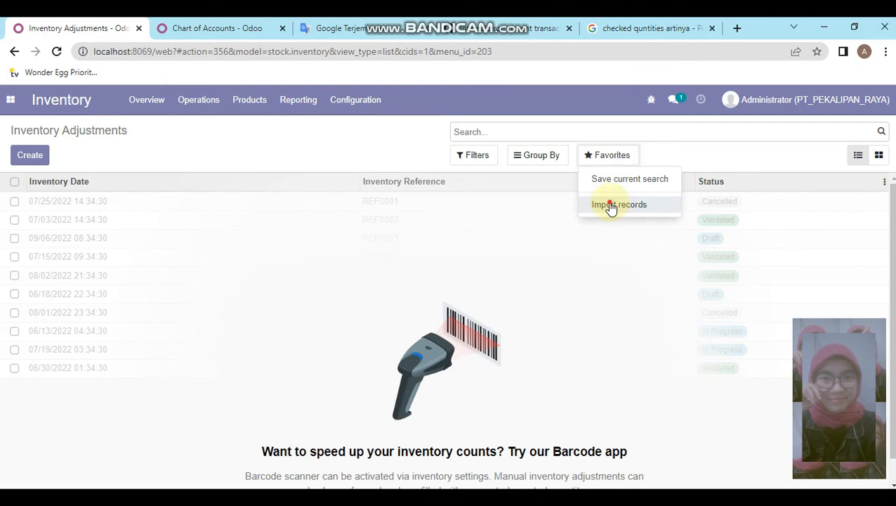
left_click(30, 159)
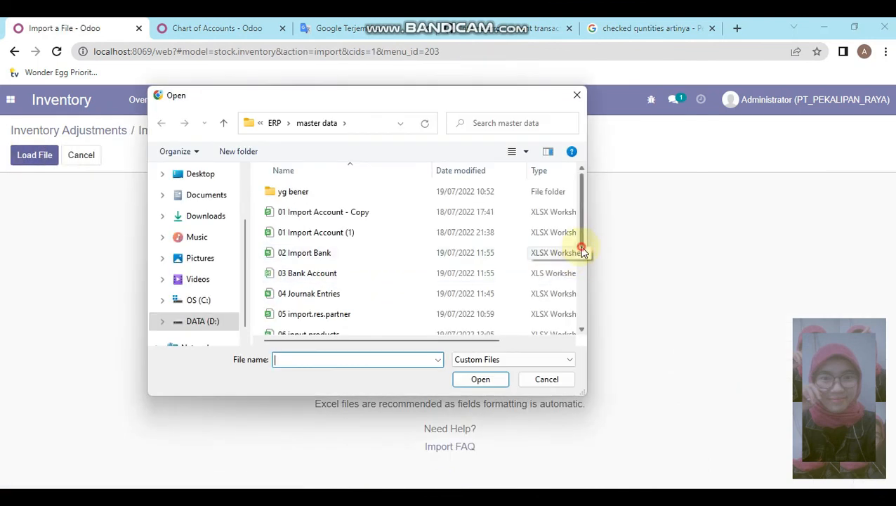
left_click_drag(577, 249, 499, 316)
double_click(338, 266)
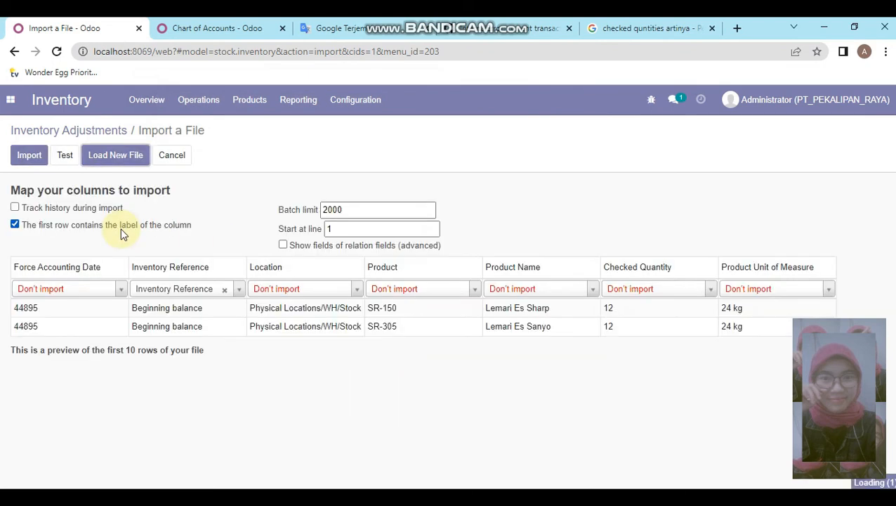
Step: Try to map the Force Accounting Date column to a date field
left_click(99, 289)
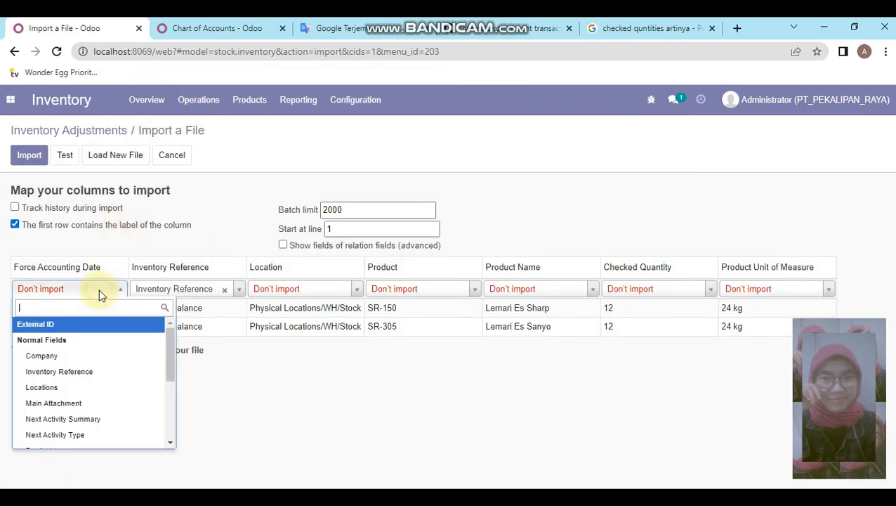
type("date")
key("BackSpace")
key("BackSpace")
key("BackSpace")
key("BackSpace")
left_click(196, 203)
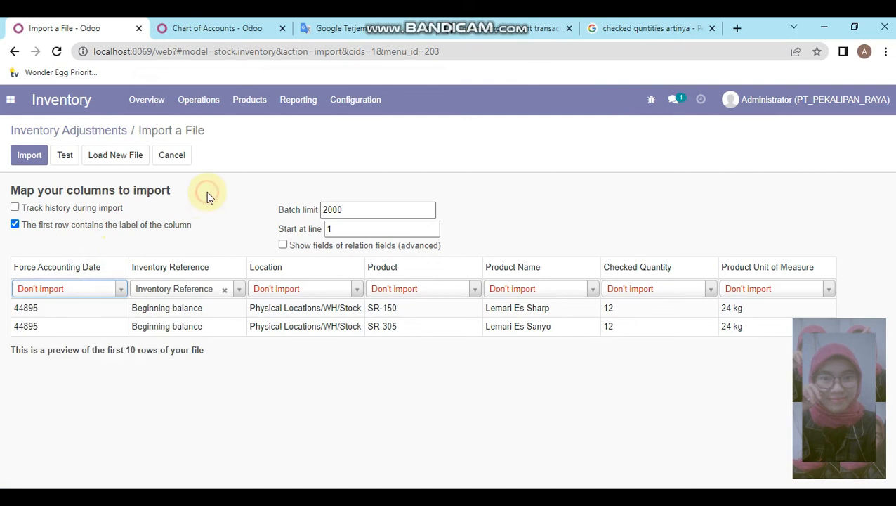
Step: Map the Location column to Locations and the Product column to Products, and test the import
left_click(322, 294)
type("loca")
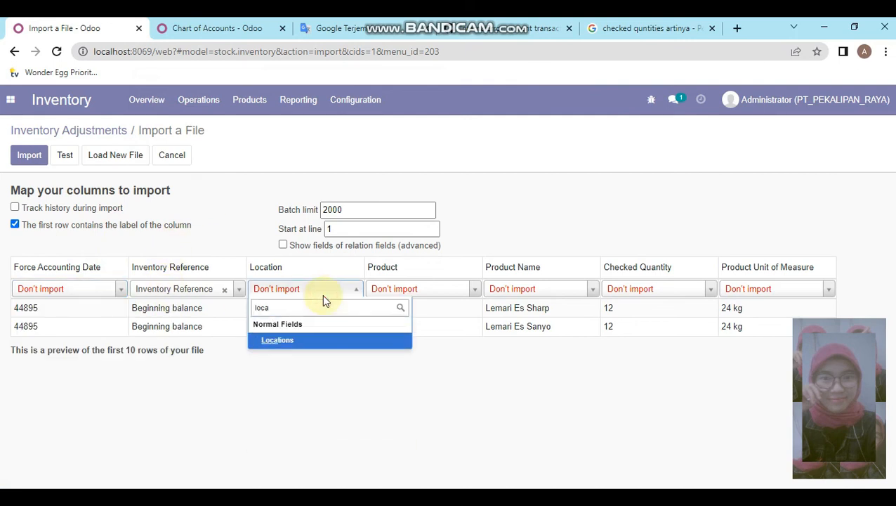
left_click(281, 341)
left_click(416, 298)
type("pr")
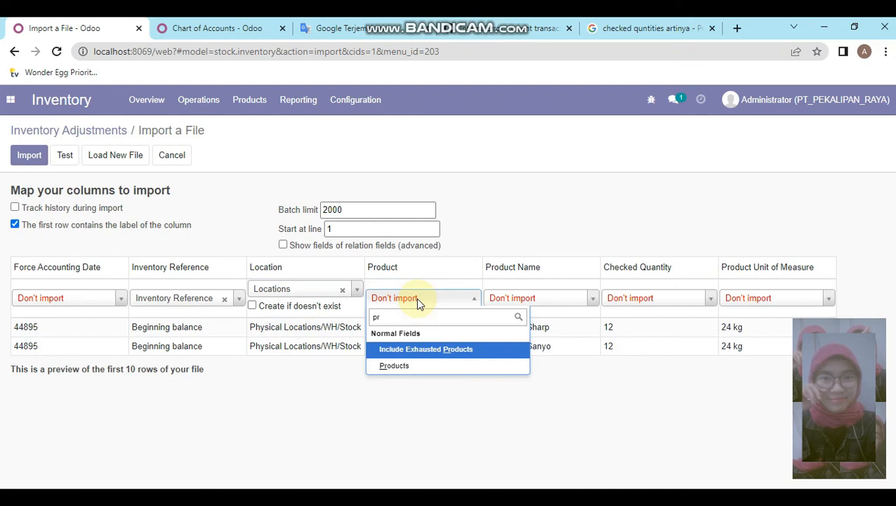
left_click(395, 366)
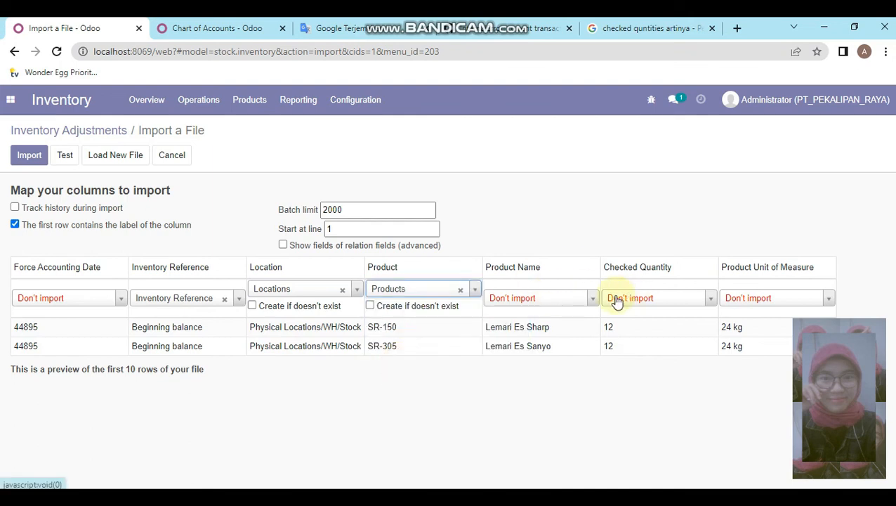
left_click(61, 164)
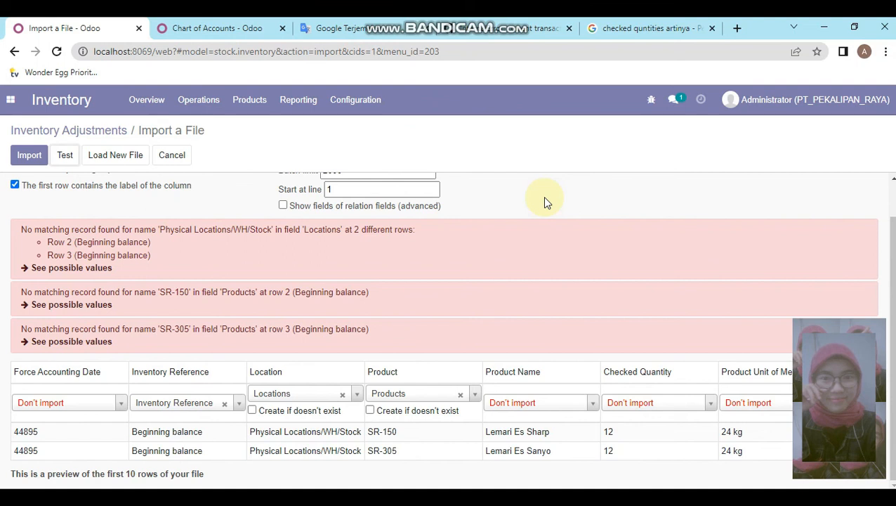
Step: Enable Create if doesn't exist for both the Products and Locations columns and test the import again
left_click(374, 410)
left_click(295, 414)
left_click(67, 156)
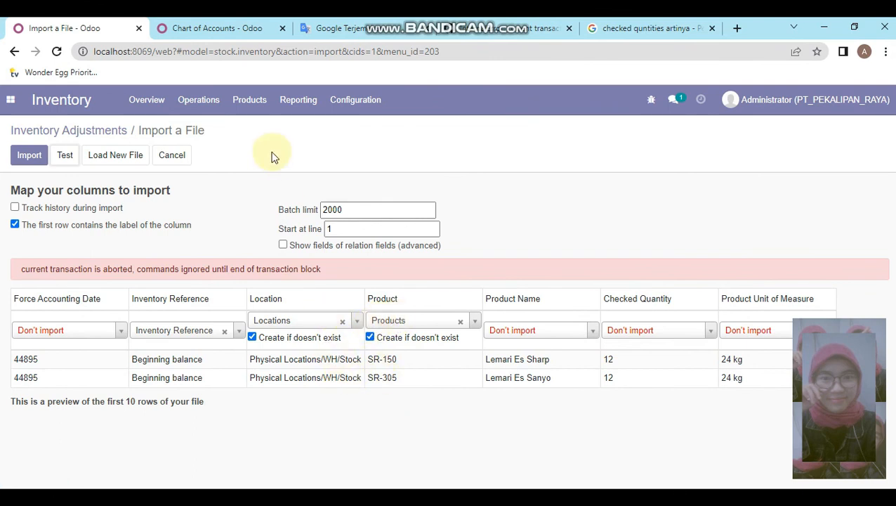
Step: View the Products list in Inventory
left_click(244, 105)
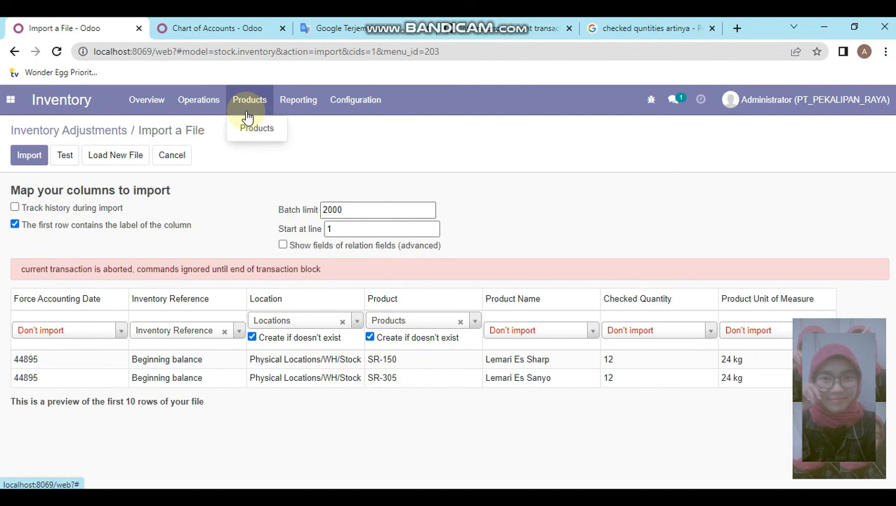
left_click(251, 124)
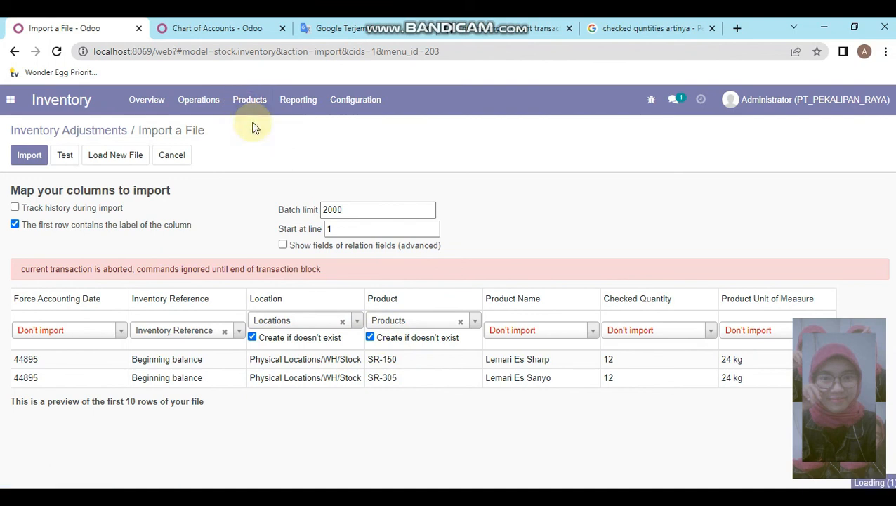
Step: Try another Inventory Adjustments import of the 09 inventory file, testing it and mapping the Location column to Locations
left_click(30, 154)
left_click(66, 154)
left_click(618, 152)
left_click(623, 181)
left_click(34, 154)
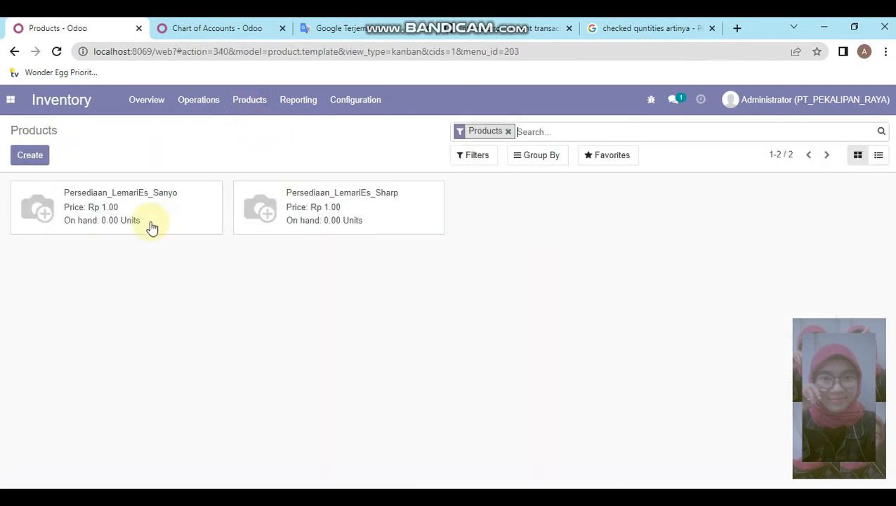
left_click(65, 154)
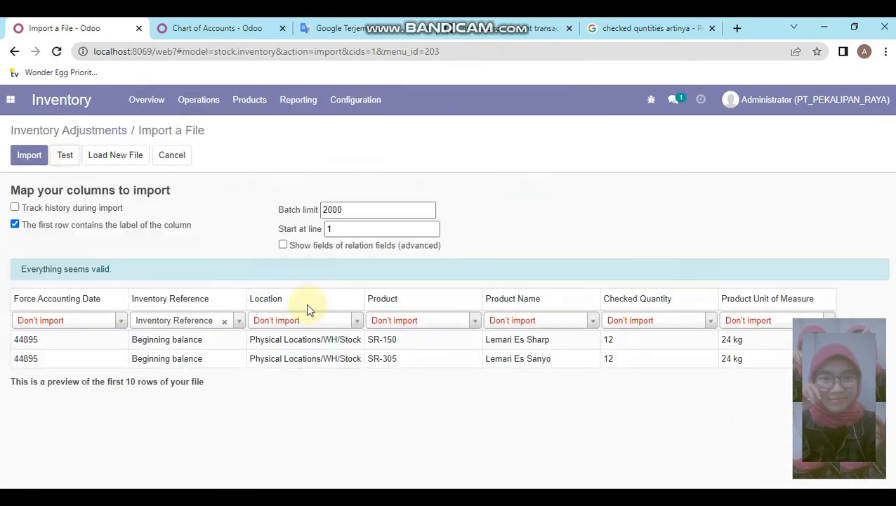
left_click(281, 330)
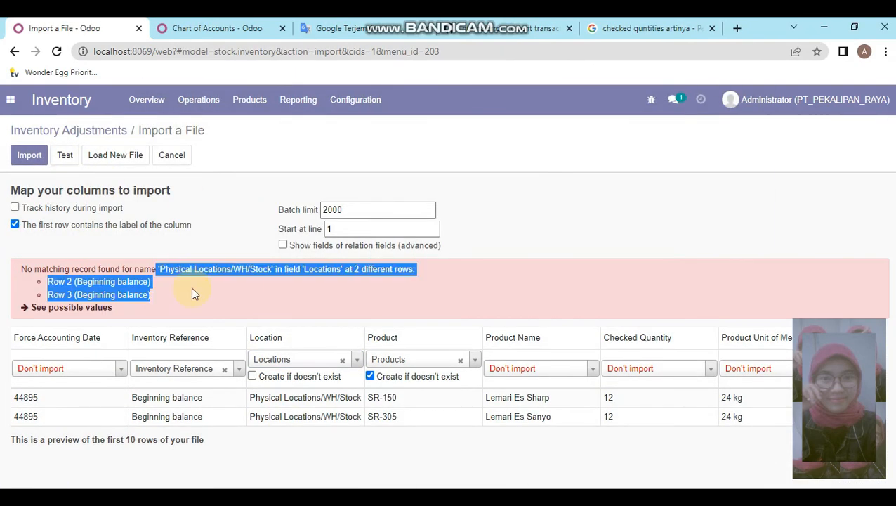
Step: Clear the Internal filter in the Locations list and check the Physical Locations record
left_click(298, 100)
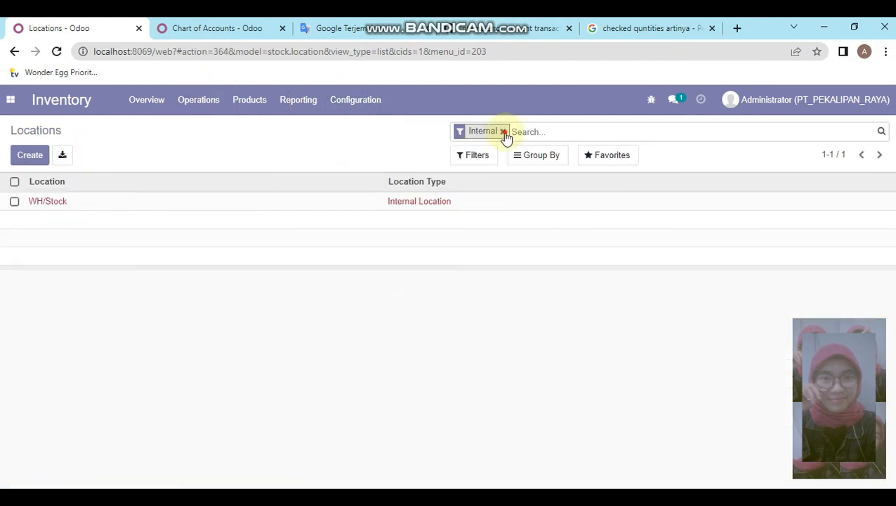
left_click(504, 132)
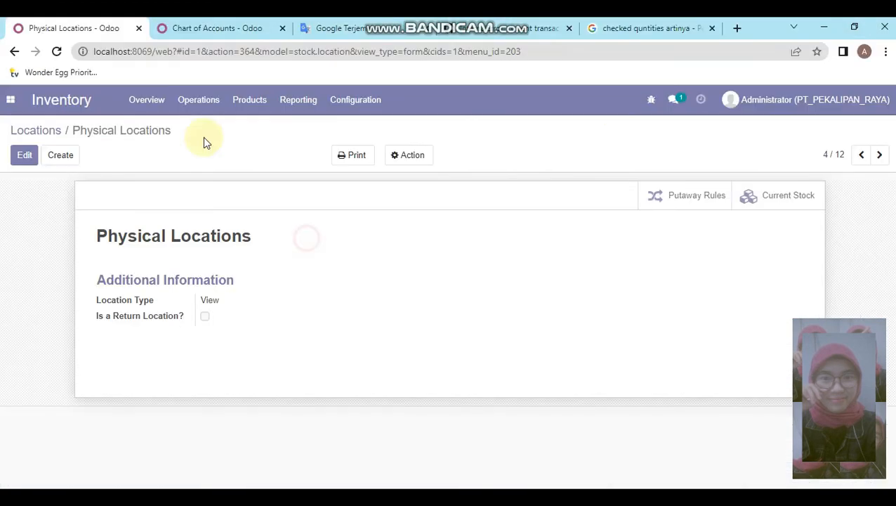
Step: Start a new record import for Inventory Adjustments and load the updated 09 inventory file
left_click(198, 99)
left_click(236, 172)
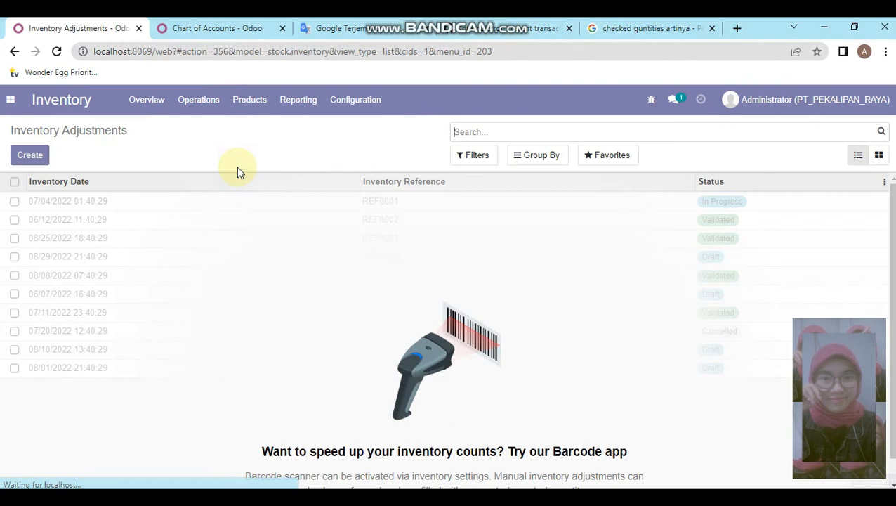
left_click(611, 158)
left_click(603, 206)
left_click(50, 159)
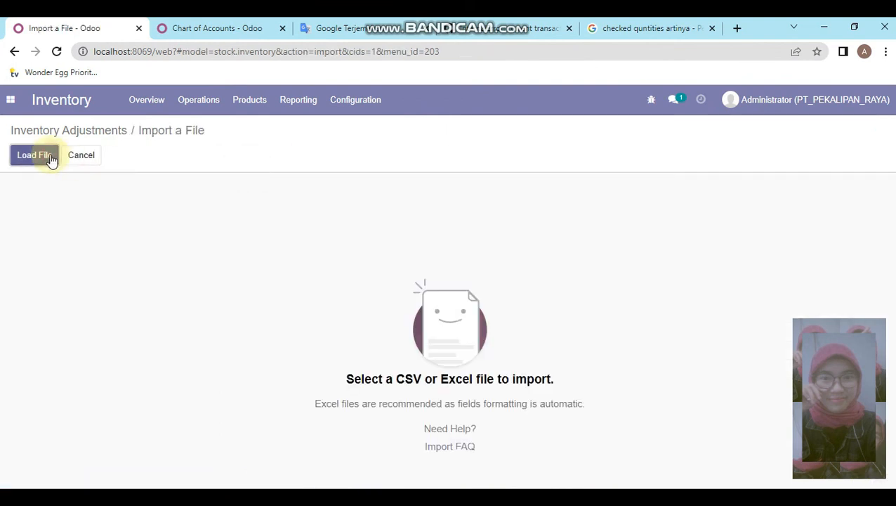
left_click_drag(580, 237, 578, 324)
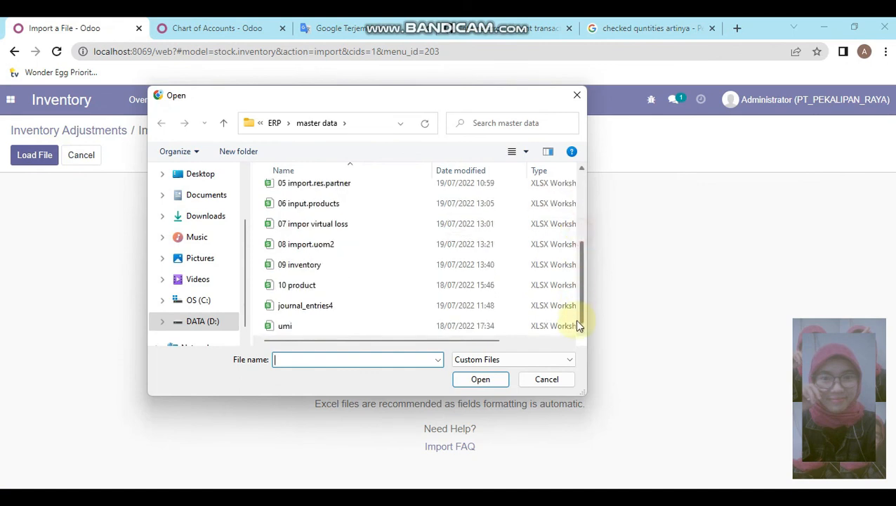
double_click(309, 262)
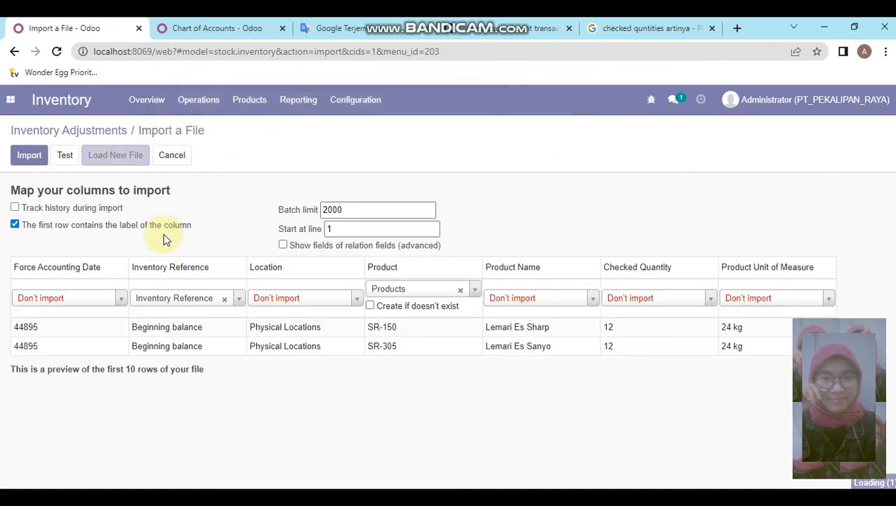
Step: Map the Location column to Locations and test the import
left_click(283, 303)
type("loca")
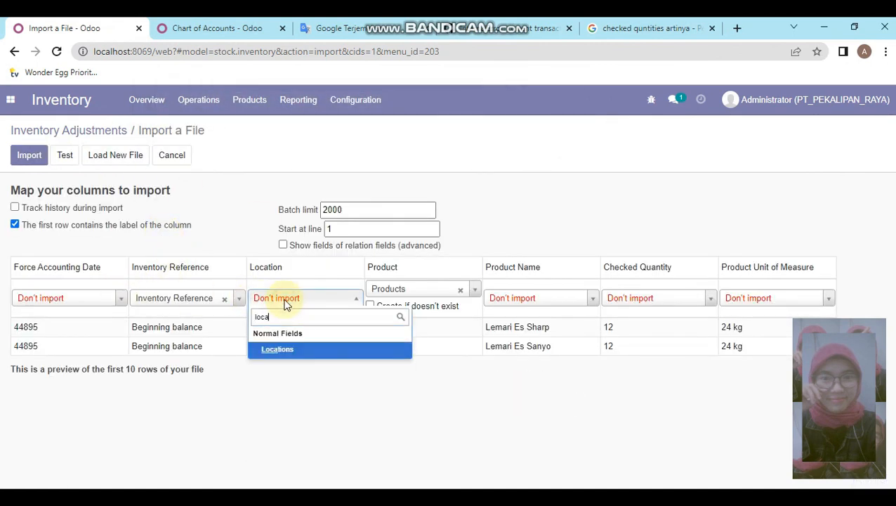
key("Return")
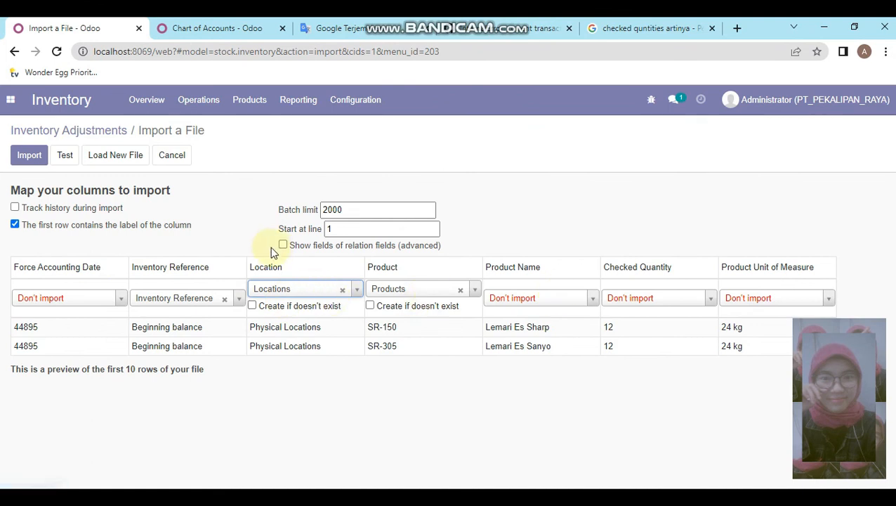
left_click(66, 156)
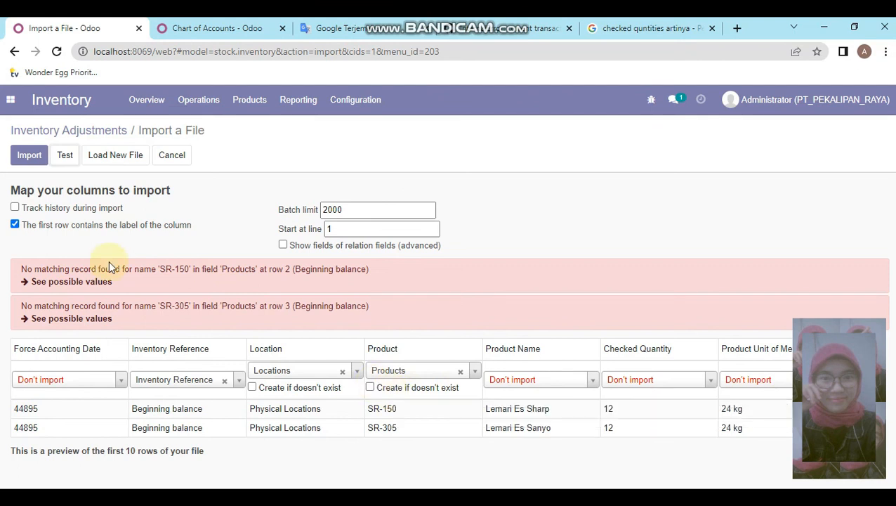
Step: Enable Create if doesn't exist for the Products column, retest the file and import the inventory adjustments
left_click(395, 391)
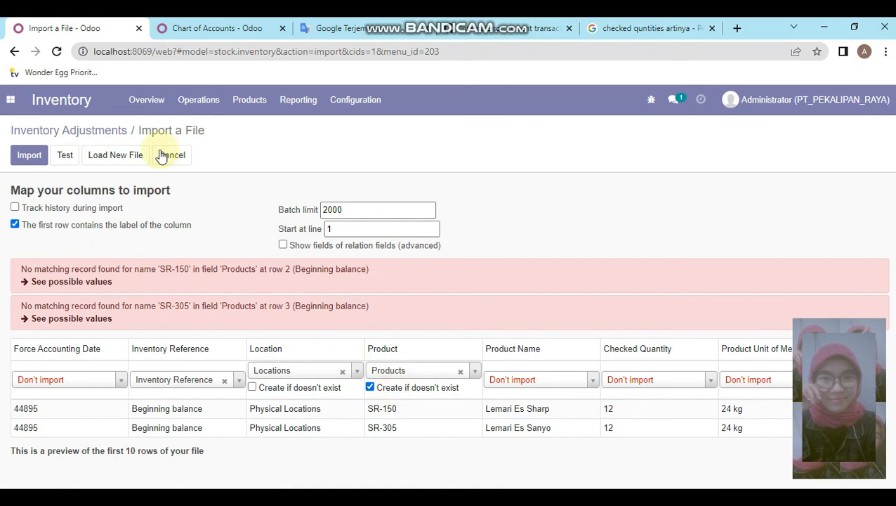
left_click(69, 163)
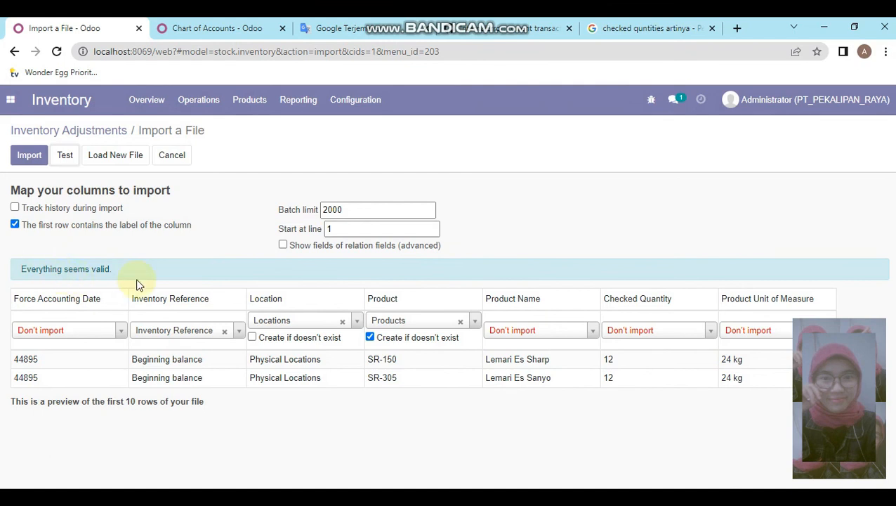
left_click(41, 157)
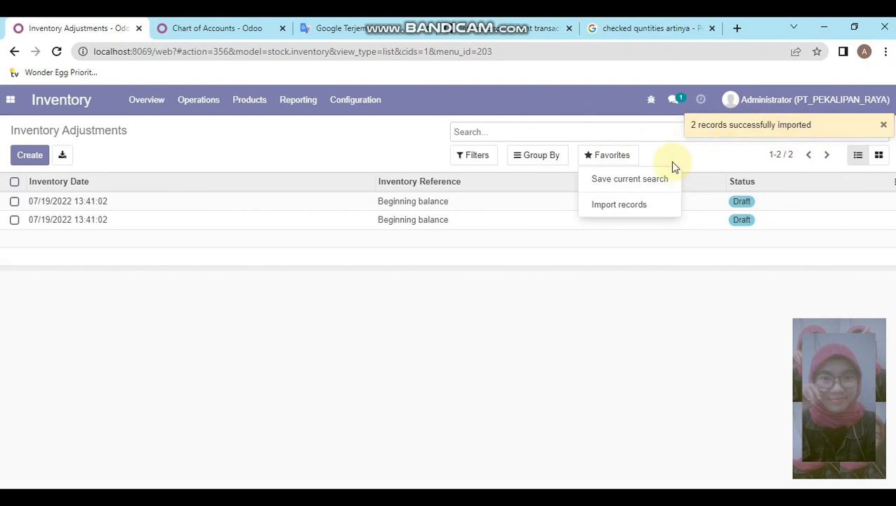
Step: Review the first imported Beginning balance adjustment and return to the Inventory Adjustments list
left_click(410, 141)
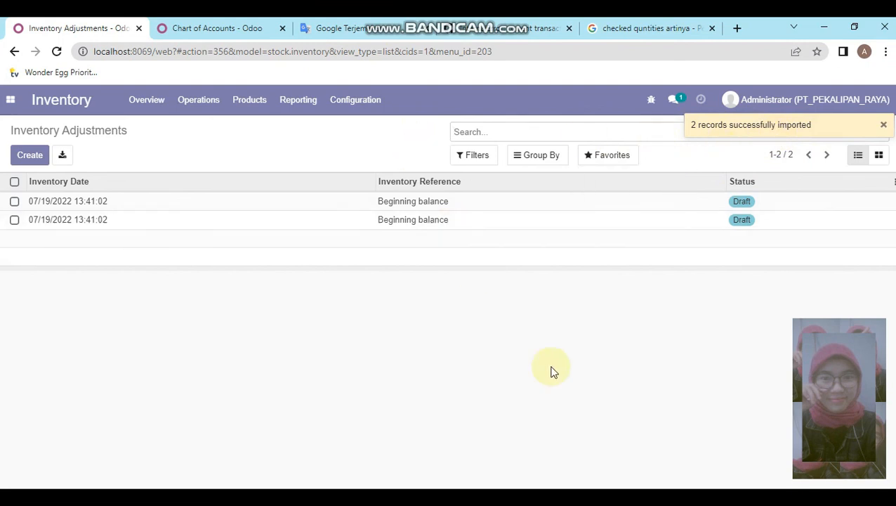
left_click(743, 202)
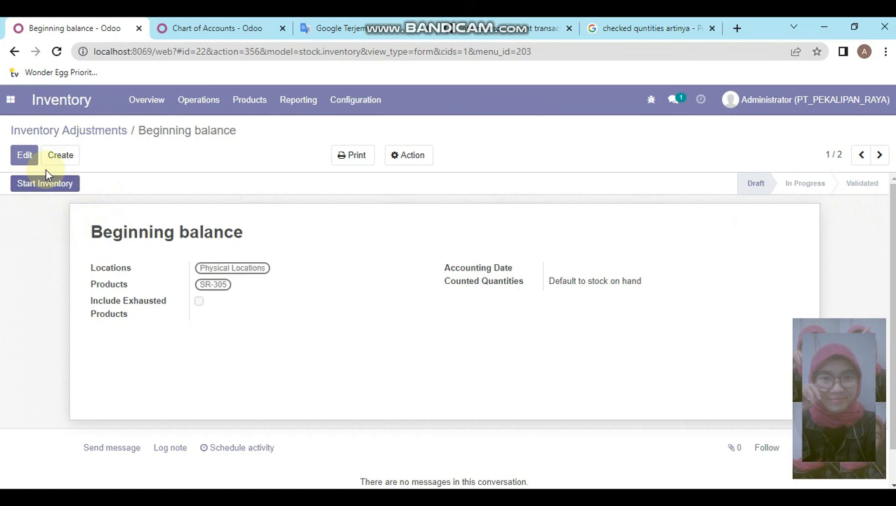
left_click(100, 133)
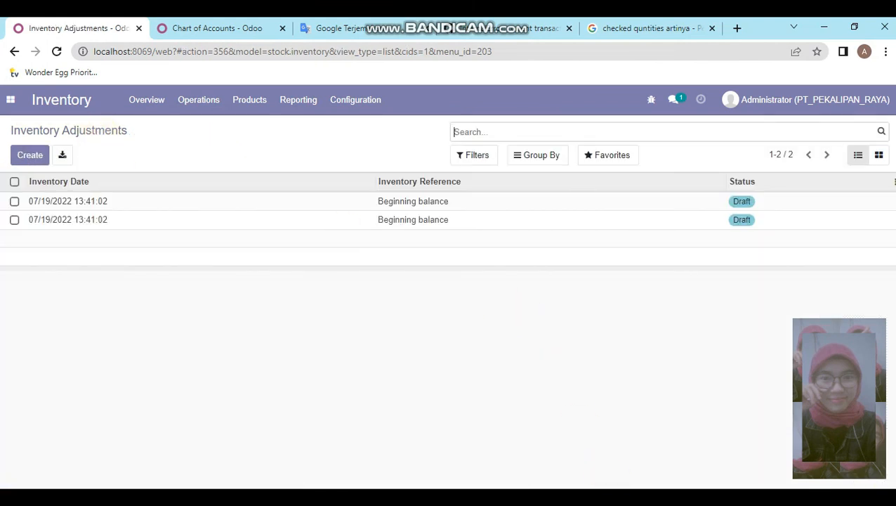
Step: Open the 10 product workbook in WPS Office and compare its IDs and internal references with the 09 inventory sheet
mouse_move(598, 496)
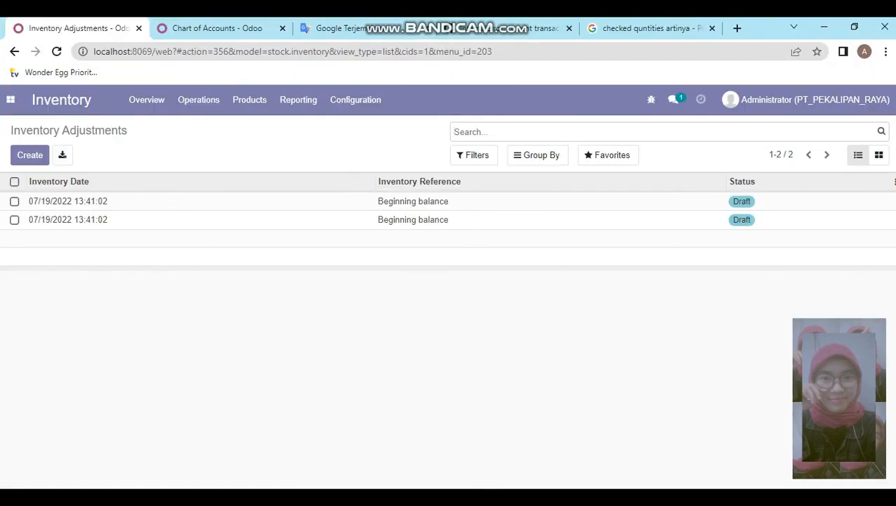
left_click(491, 495)
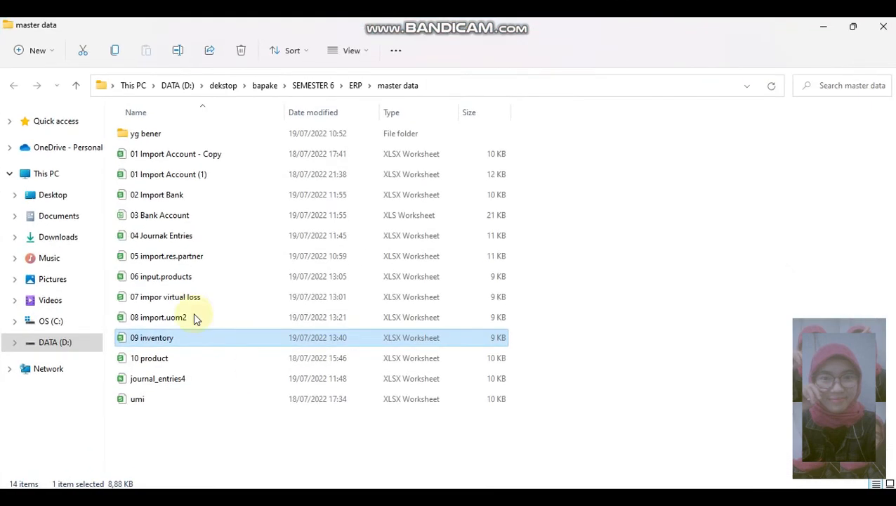
double_click(163, 358)
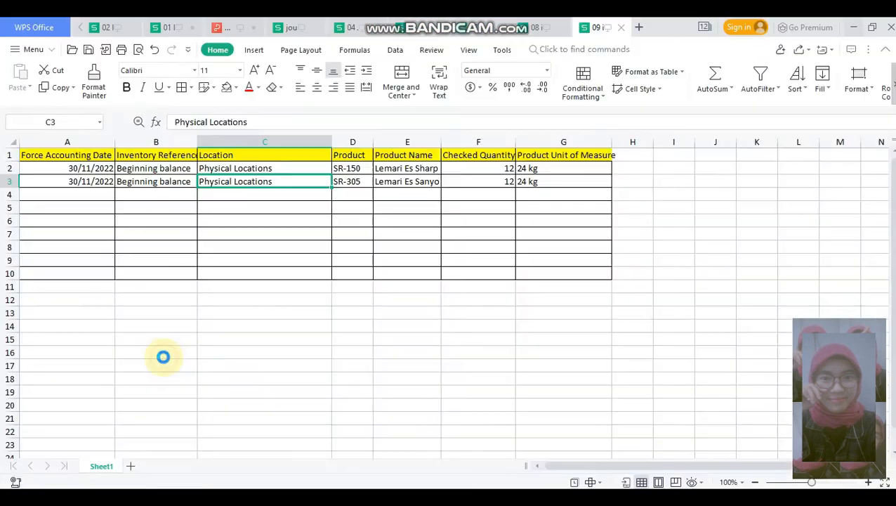
left_click(281, 296)
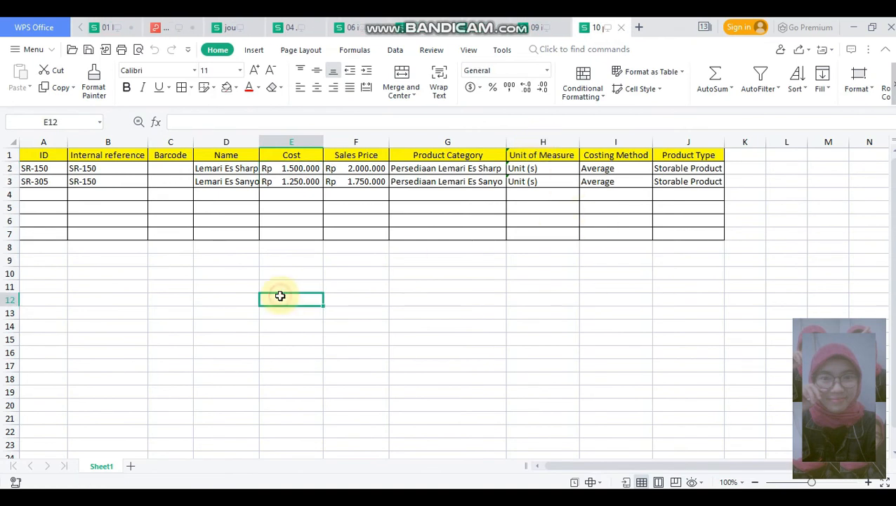
left_click(538, 28)
left_click(175, 182)
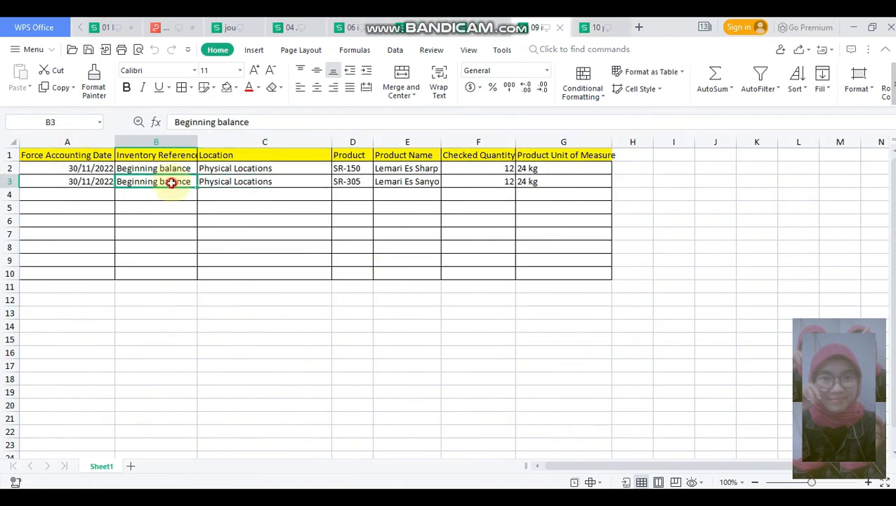
left_click(595, 27)
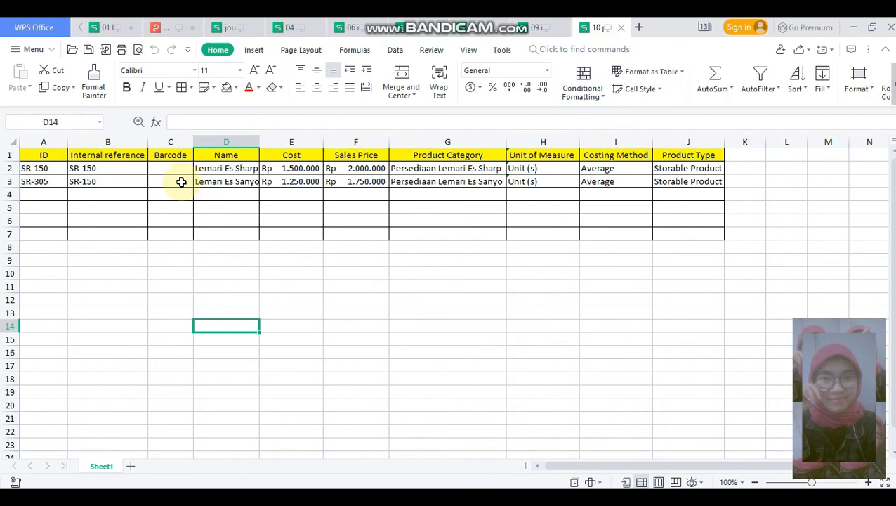
left_click(58, 181)
left_click(96, 181)
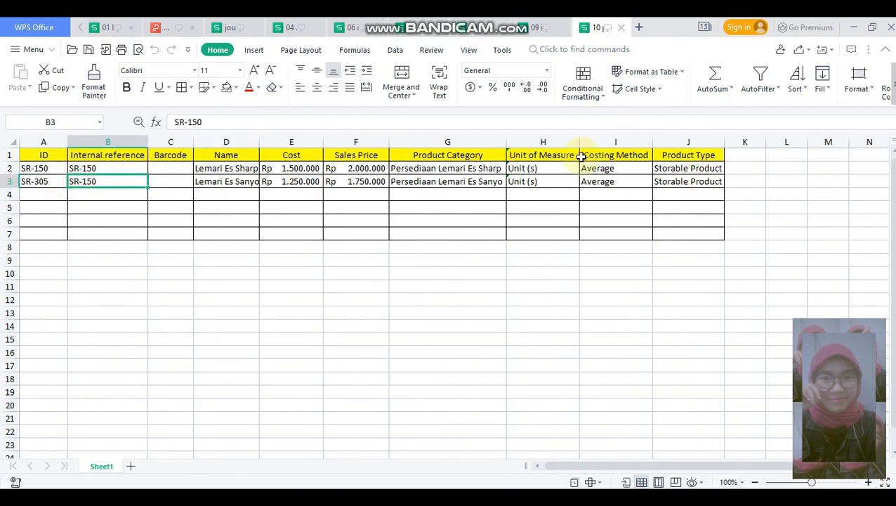
Step: Return to Odoo, start a record import for Products and load the 10 product file
left_click(858, 28)
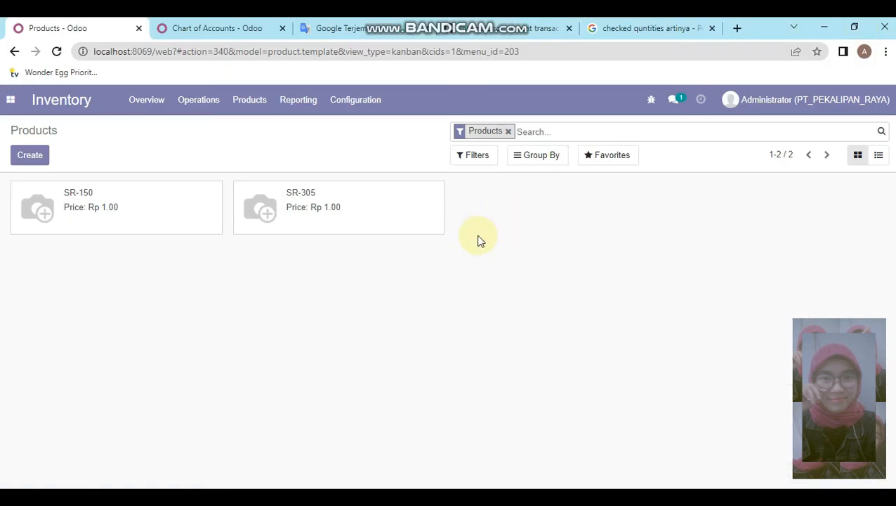
left_click(193, 100)
left_click(311, 148)
left_click(612, 155)
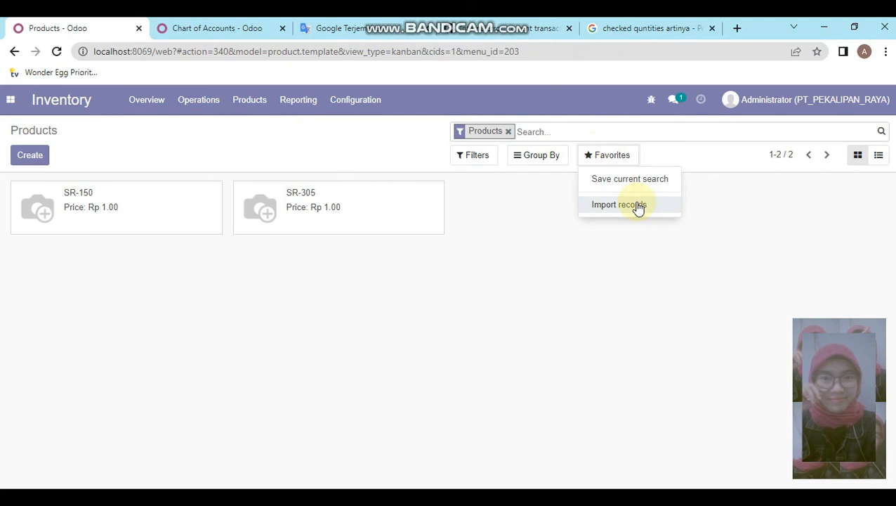
left_click(644, 205)
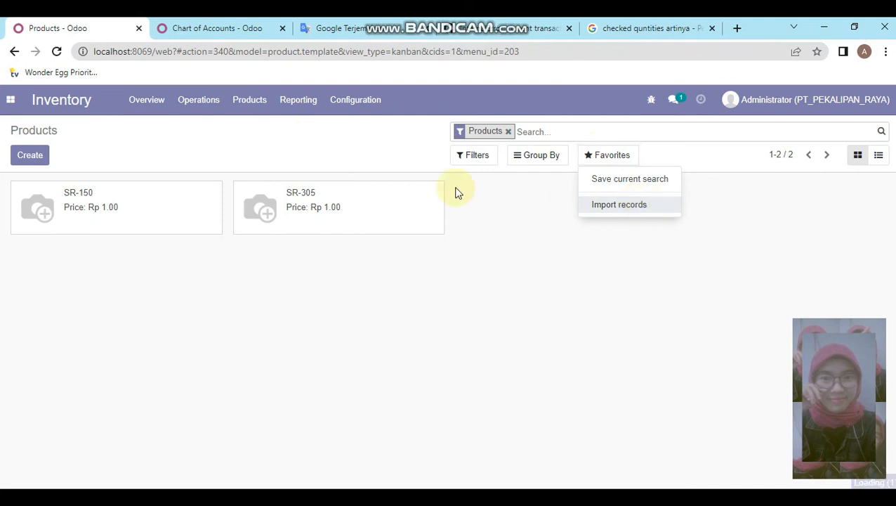
left_click(43, 161)
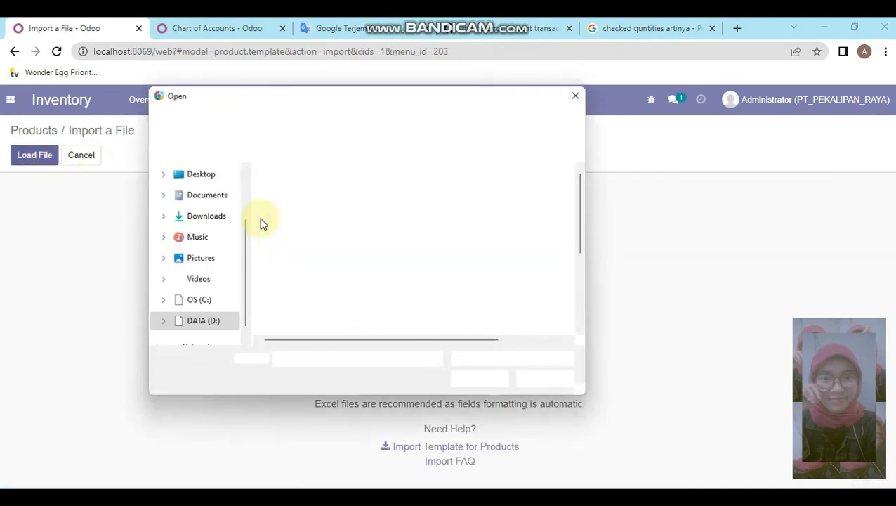
left_click_drag(580, 221, 583, 319)
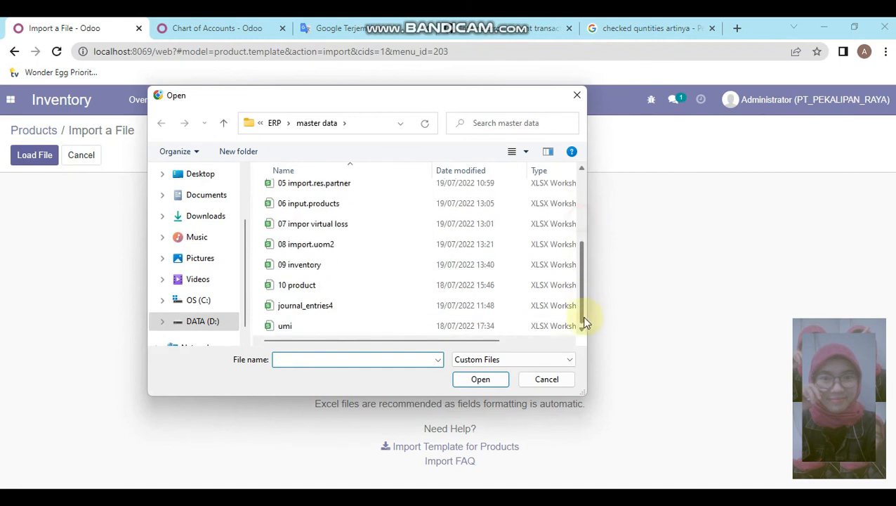
double_click(314, 288)
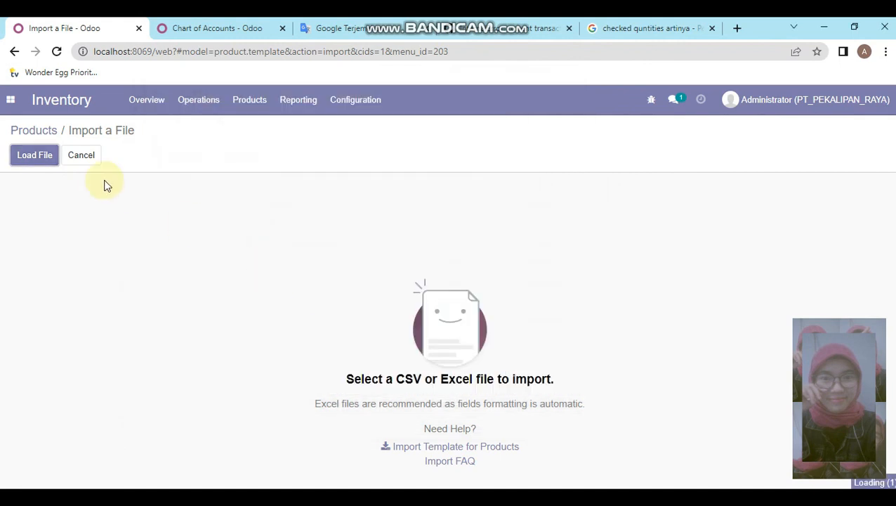
Step: Test the products import and examine the column mappings
left_click(64, 155)
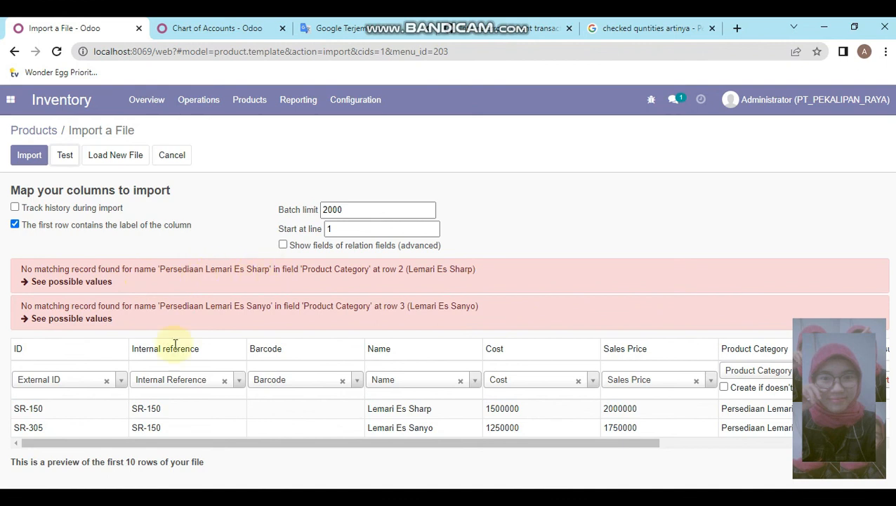
left_click_drag(572, 444, 303, 421)
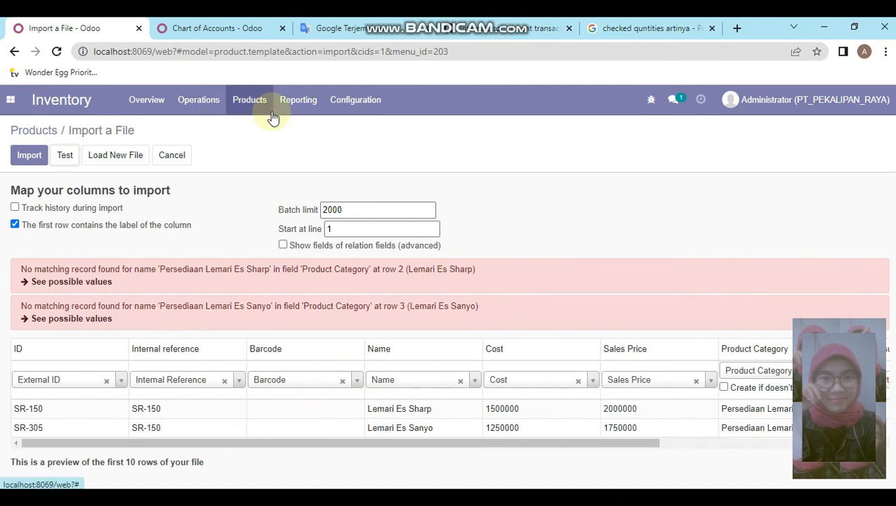
left_click(342, 101)
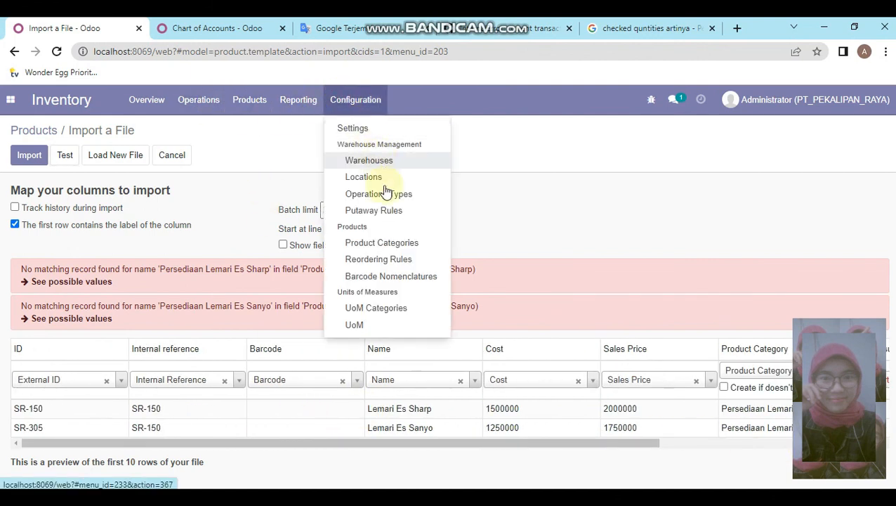
left_click(217, 28)
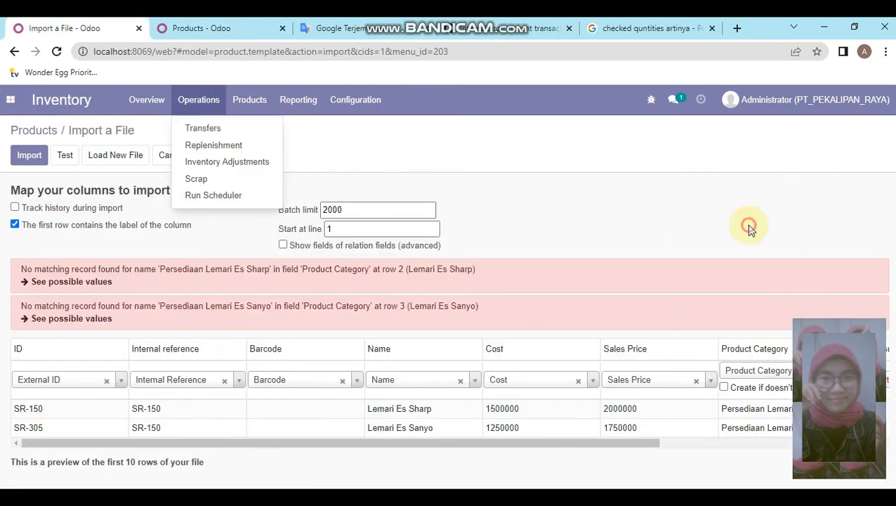
left_click(749, 229)
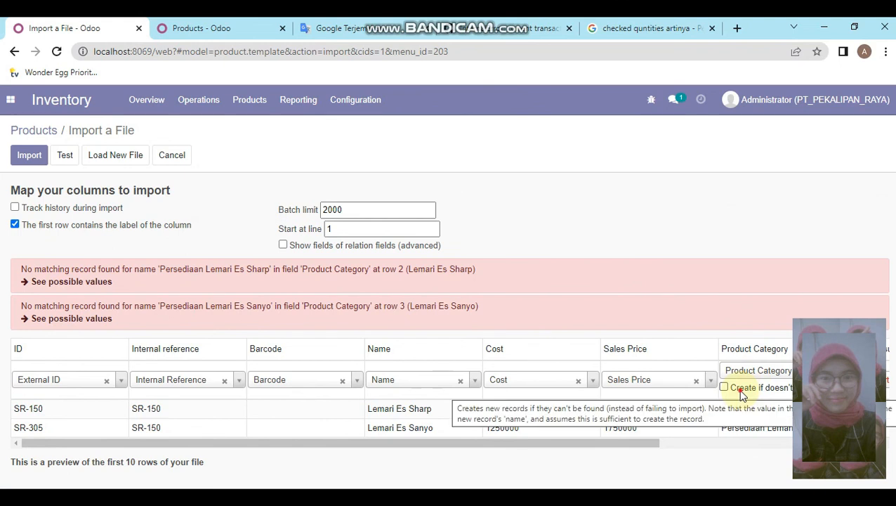
Step: Set the Product Category column to create records that don't exist, and check the remaining column mappings
left_click(742, 395)
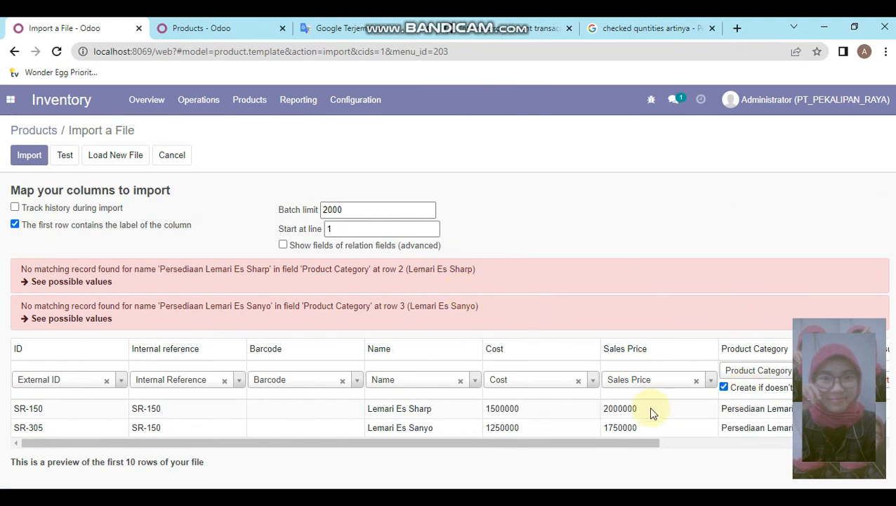
left_click_drag(594, 446, 813, 448)
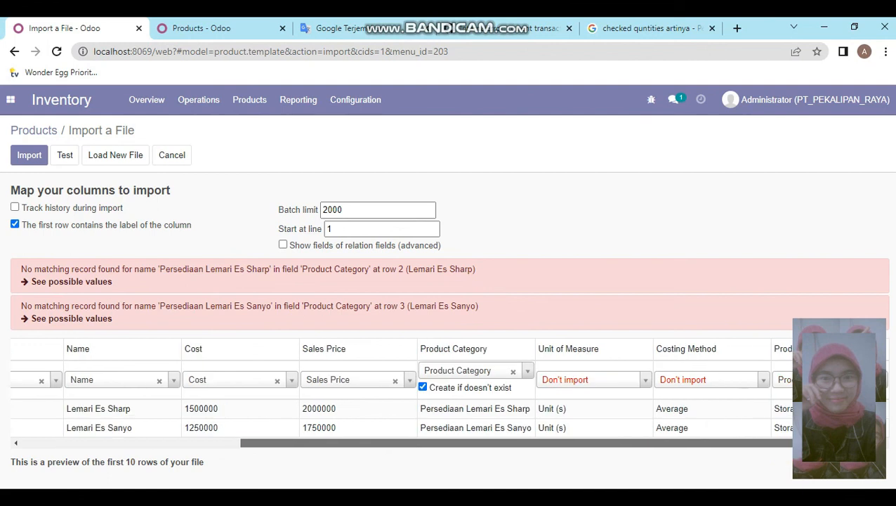
scroll(372, 409, "left", 5)
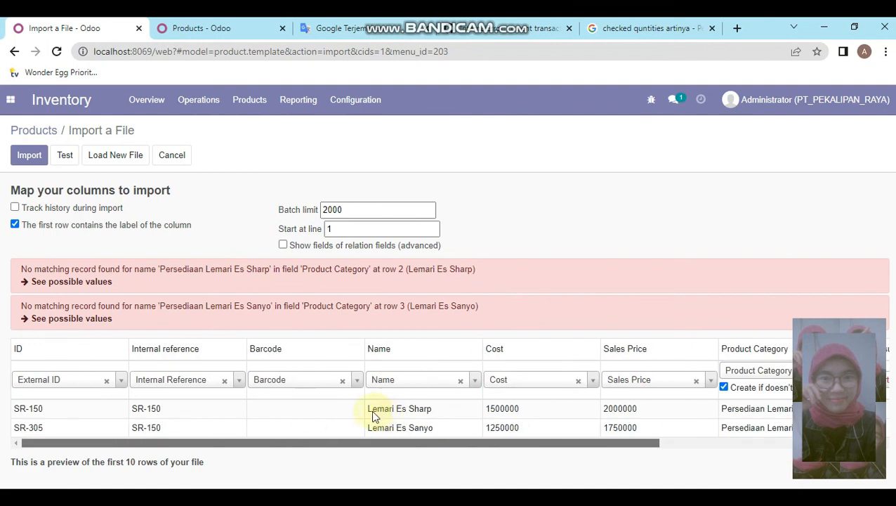
Step: Retest the products import with the new category option and import the product records
left_click(61, 154)
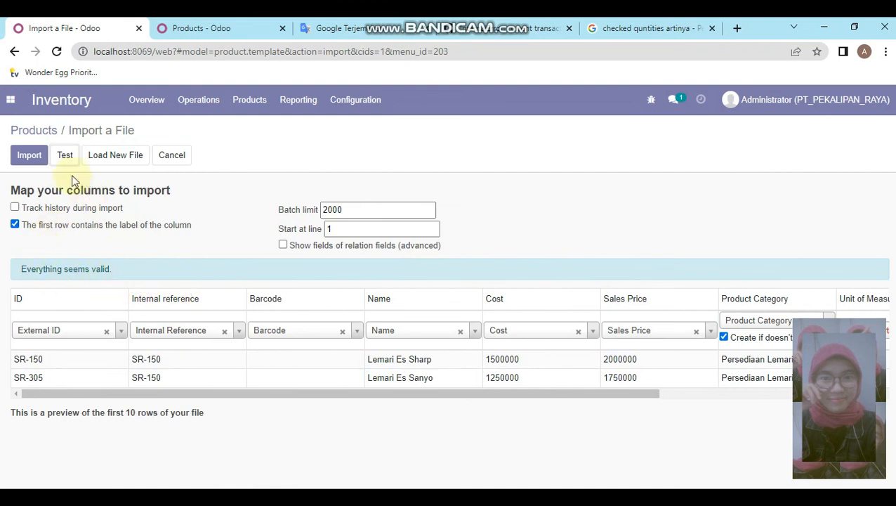
left_click(28, 155)
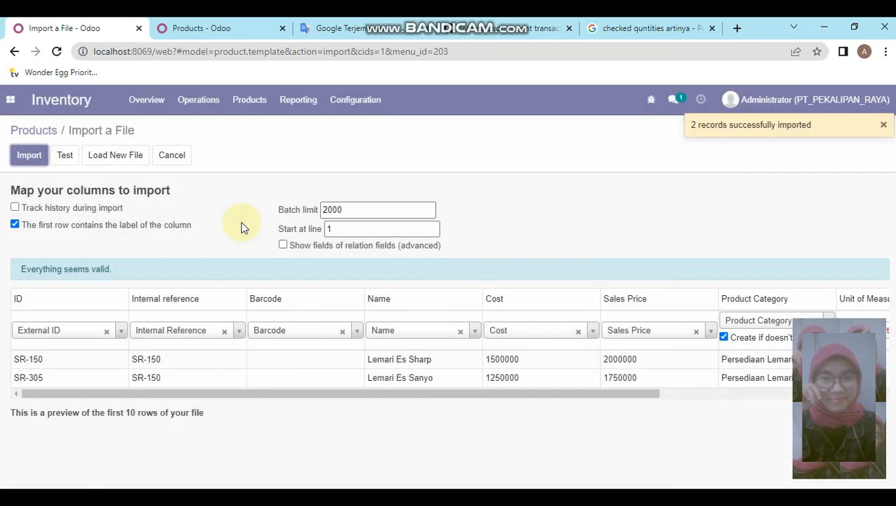
left_click(650, 314)
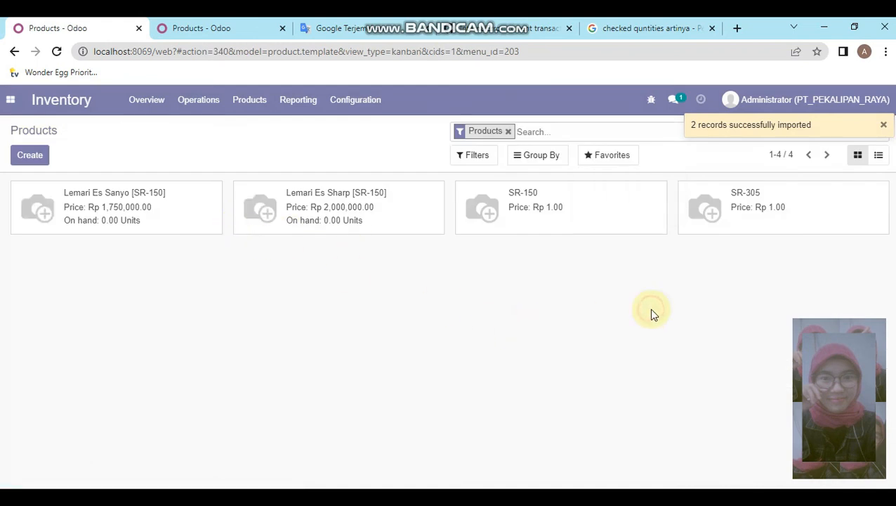